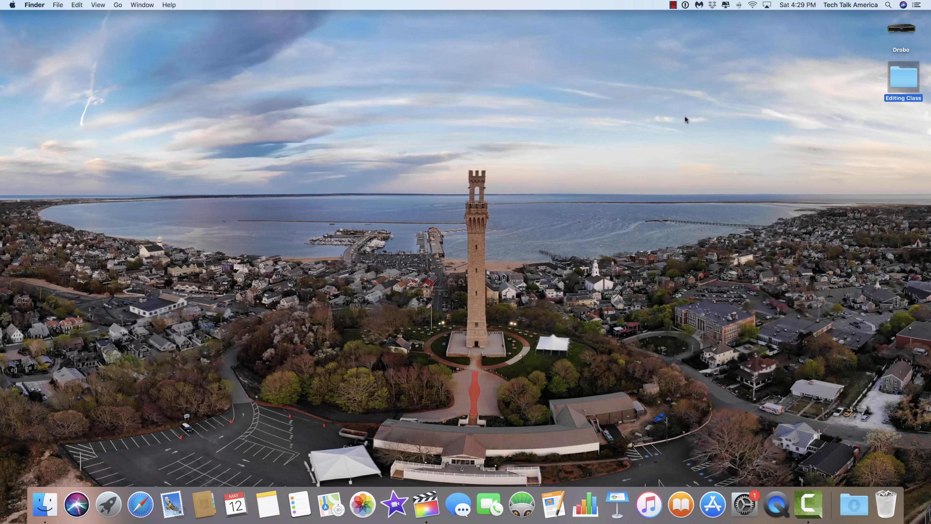
# Step: Open the Editing Class folder on the desktop
pyautogui.doubleClick(903, 73)
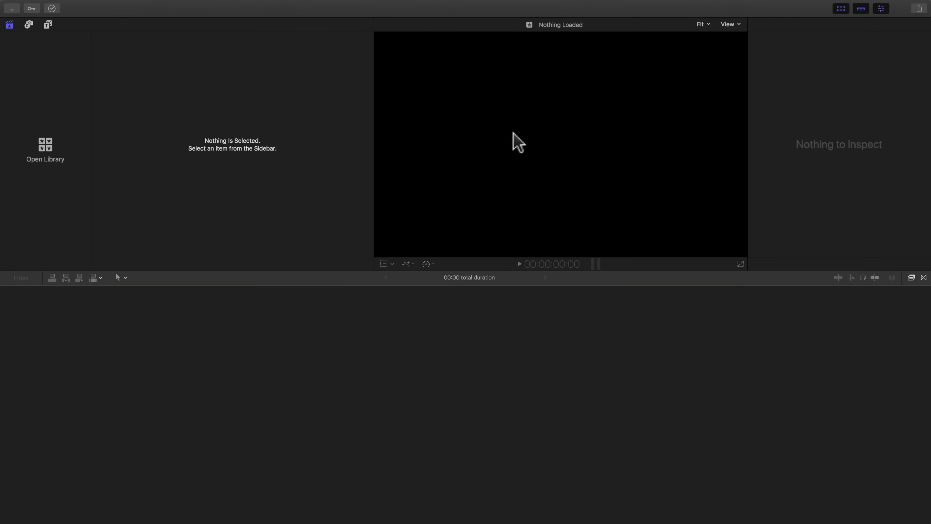
# Step: Switch to Final Cut Pro and create a new library named Demo in the Editing Class folder
pyautogui.moveTo(51, 6)
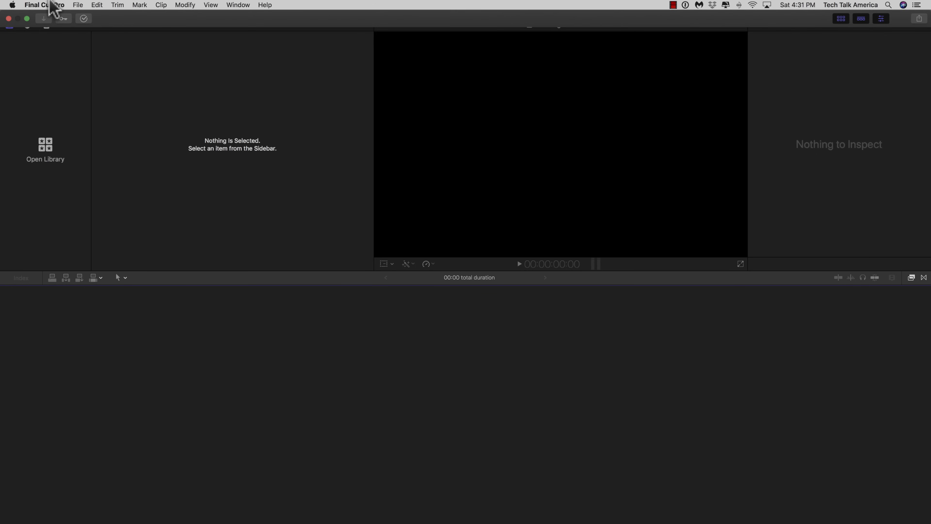
pyautogui.click(78, 5)
pyautogui.moveTo(71, 18)
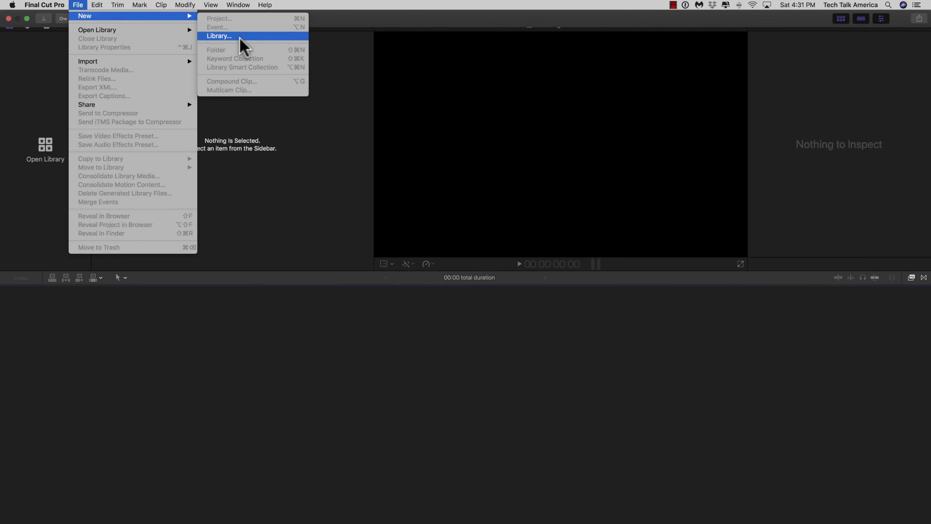
pyautogui.click(220, 36)
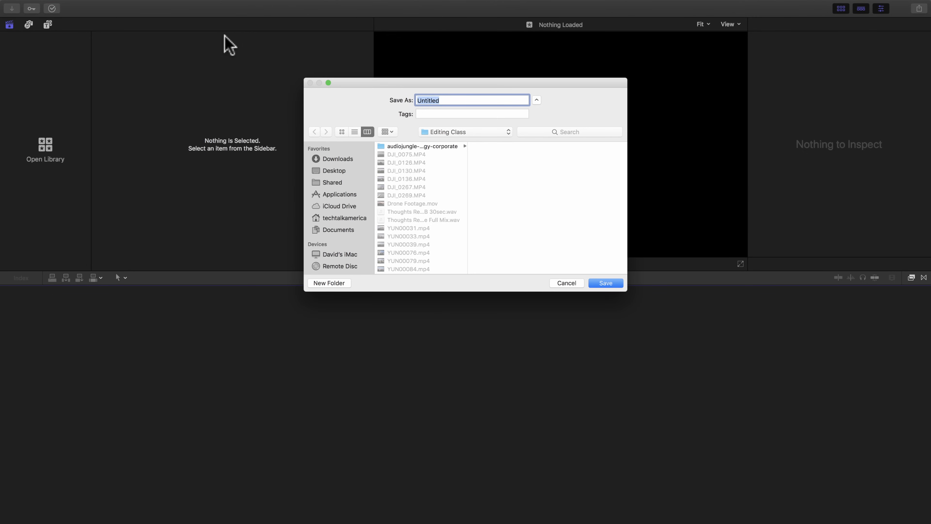
pyautogui.write('Demo')
pyautogui.click(601, 283)
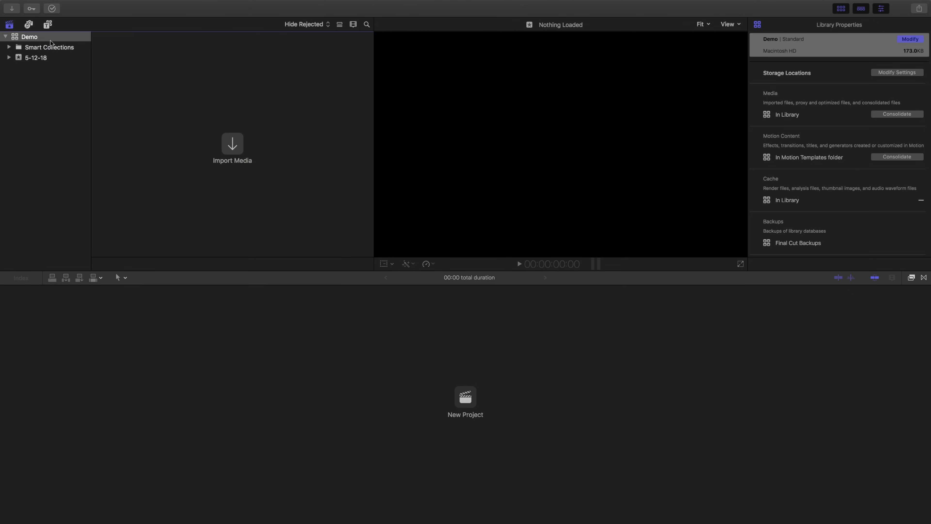
# Step: Set up a new event named Demo in the Demo library, with the option to create a new project enabled
pyautogui.moveTo(52, 1)
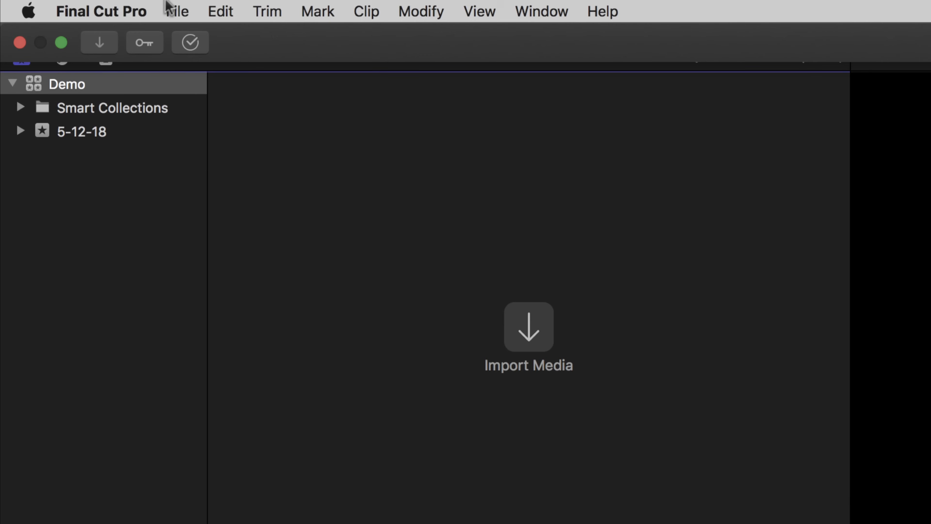
pyautogui.click(166, 7)
pyautogui.moveTo(205, 36)
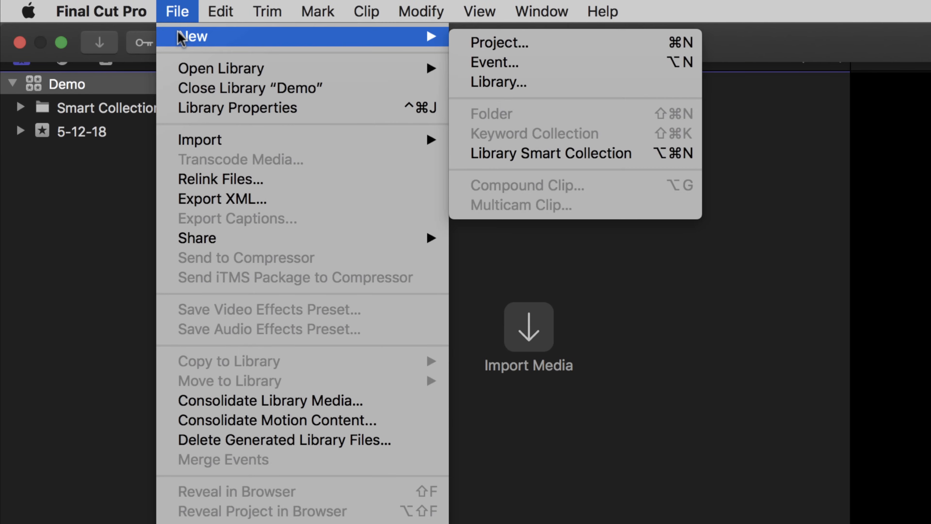
pyautogui.click(602, 62)
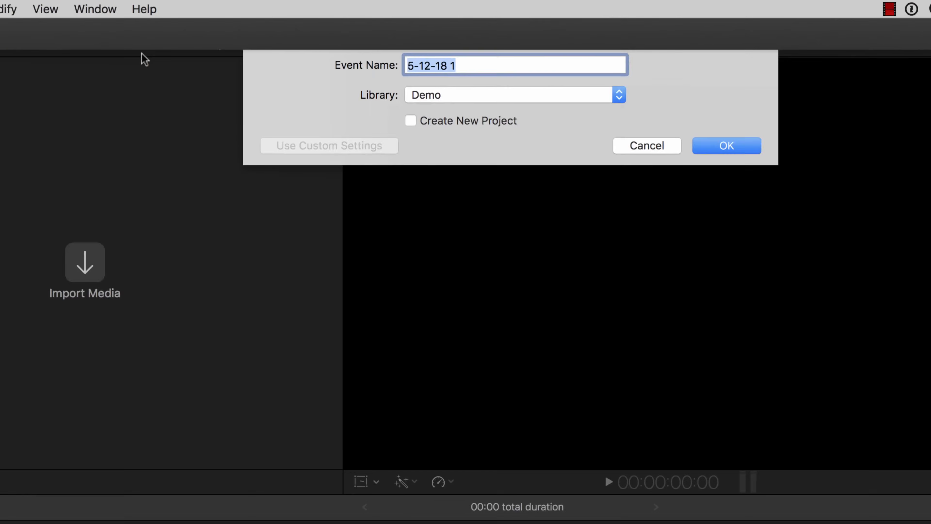
pyautogui.write('Demo')
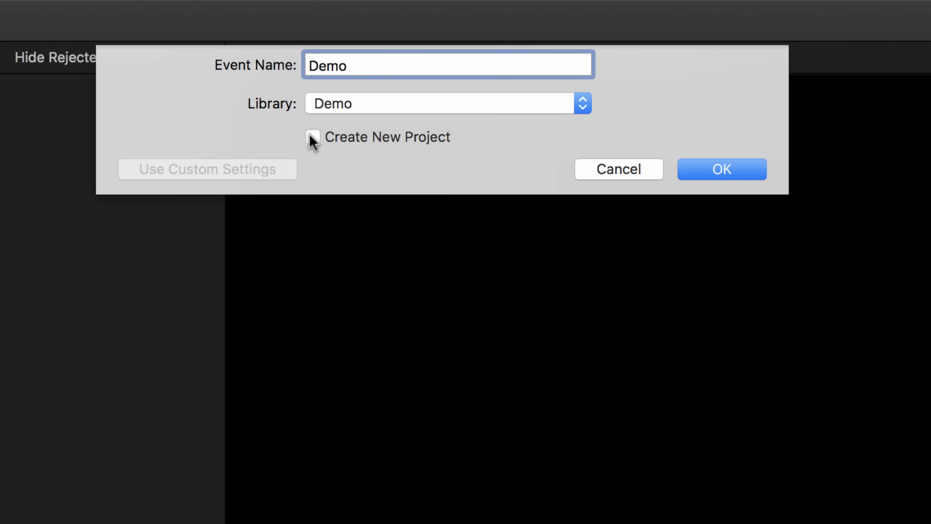
pyautogui.click(311, 137)
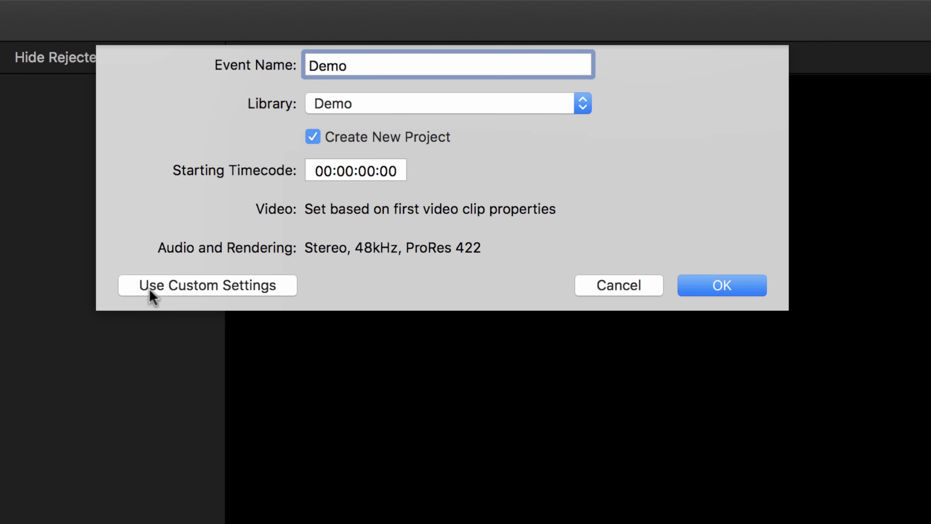
# Step: Use custom settings for the new project with 4K video format and a 24p rate, and create the event
pyautogui.click(259, 288)
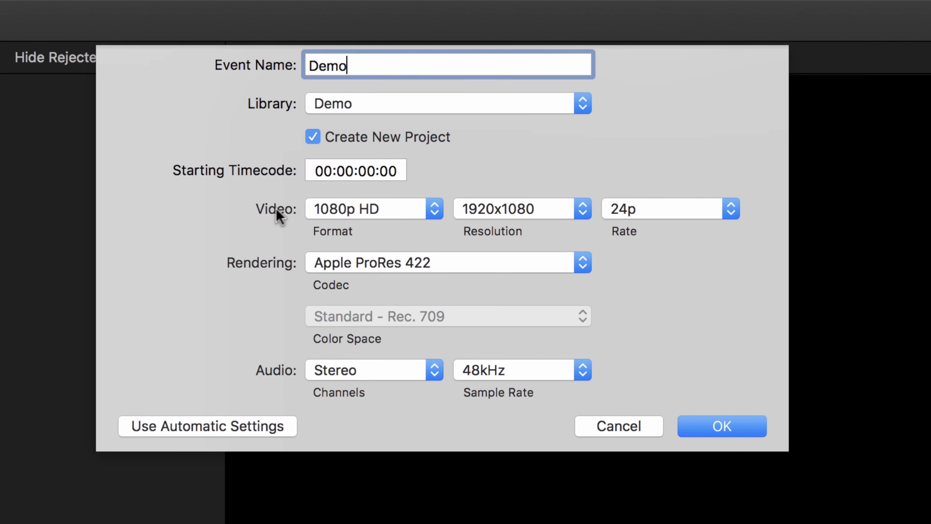
pyautogui.click(417, 209)
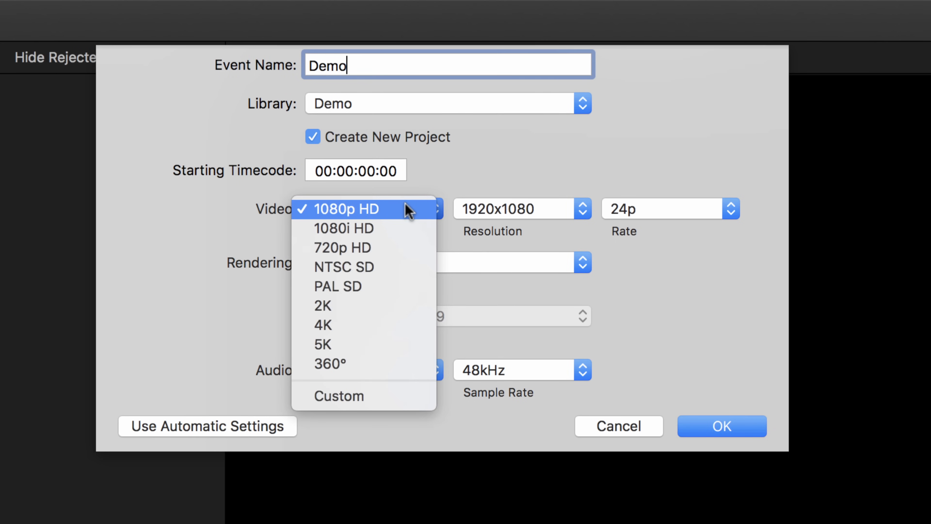
pyautogui.click(398, 325)
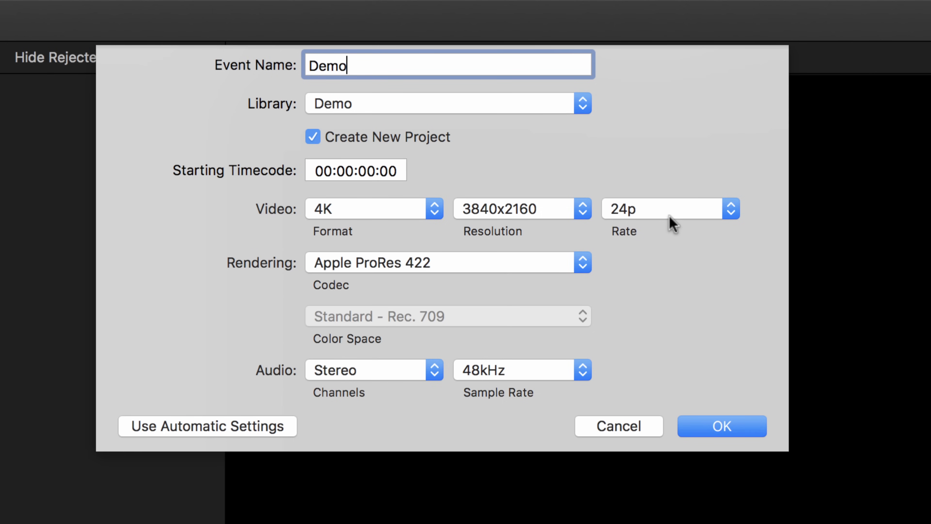
pyautogui.click(682, 212)
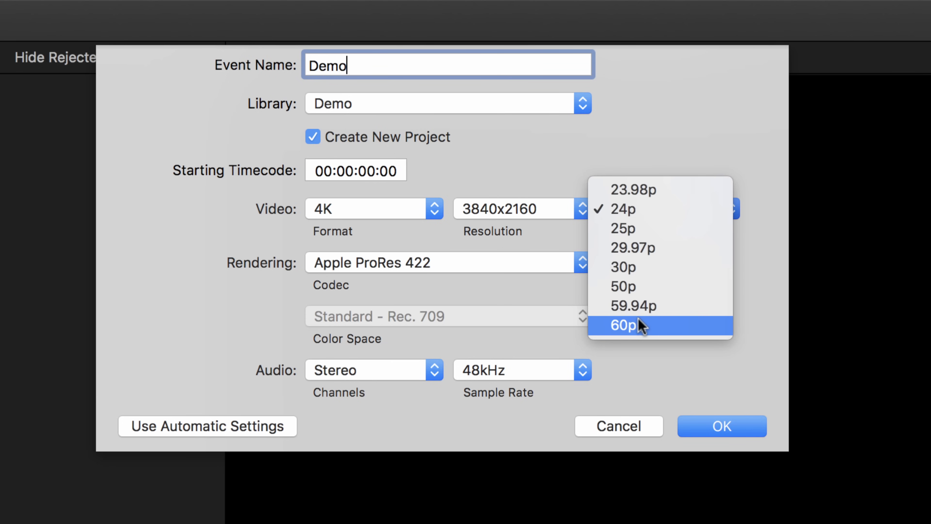
pyautogui.click(660, 212)
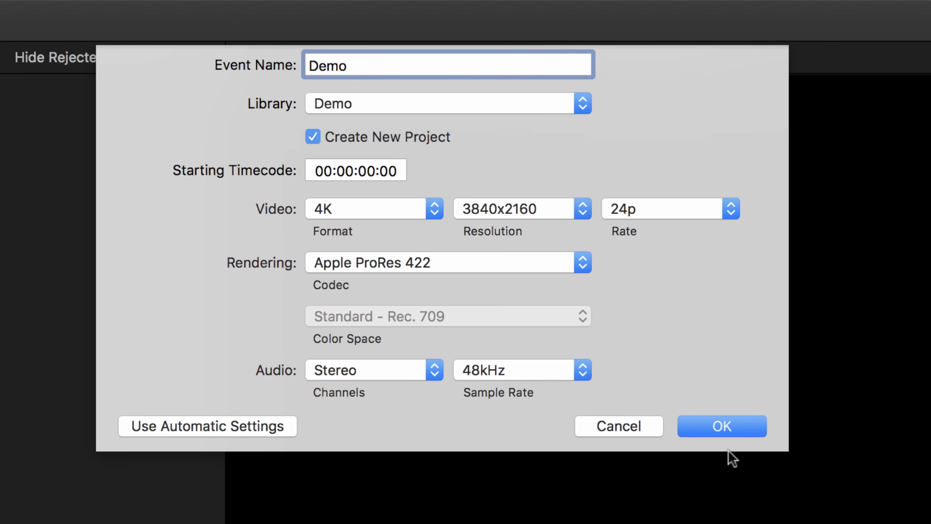
pyautogui.click(735, 422)
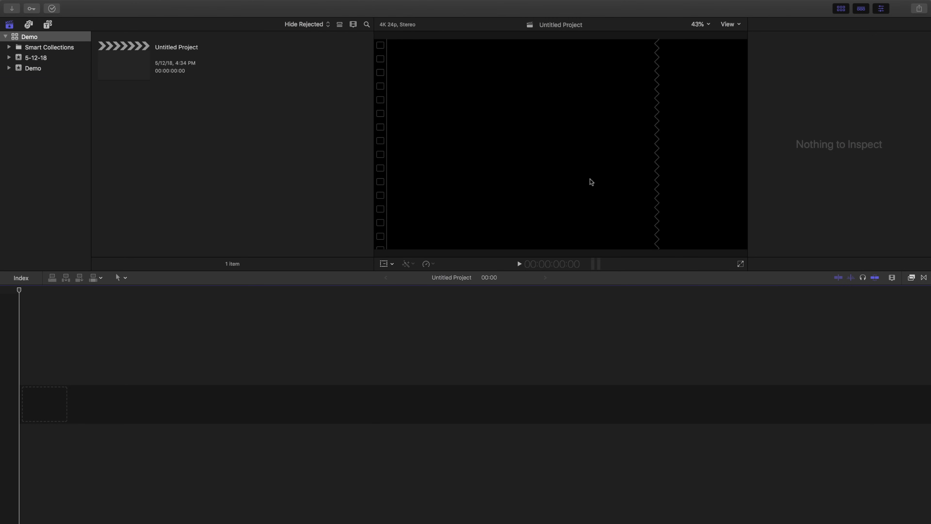
# Step: Import the Editing Class folder from the desktop into the Demo event, leaving the files in place
pyautogui.press('super+i')
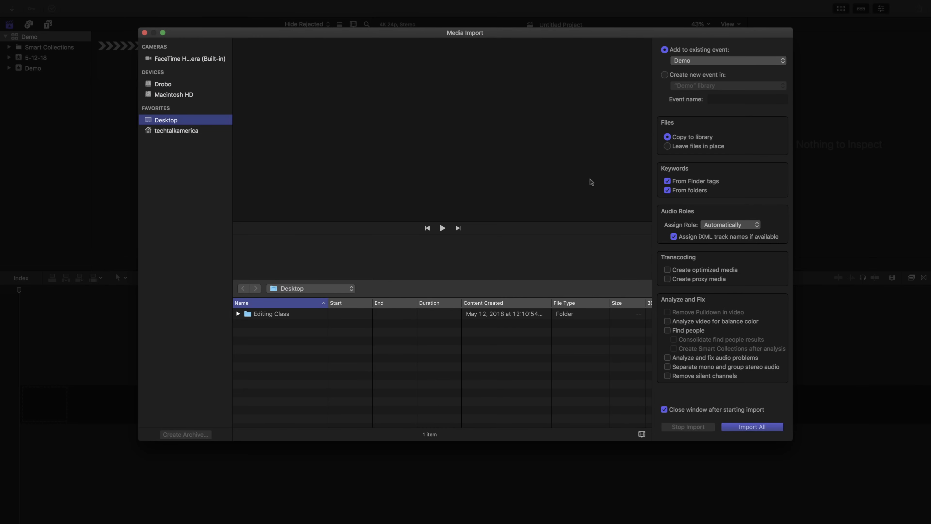
pyautogui.click(253, 315)
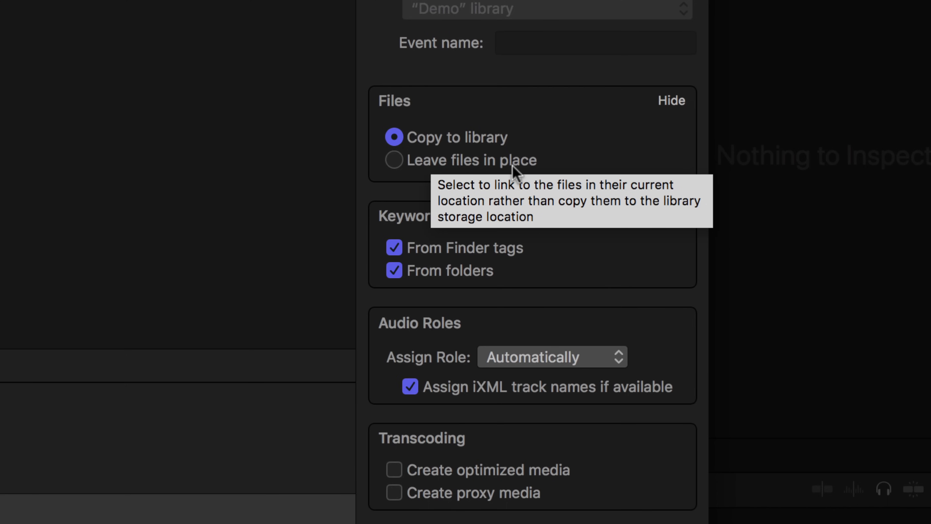
pyautogui.click(397, 160)
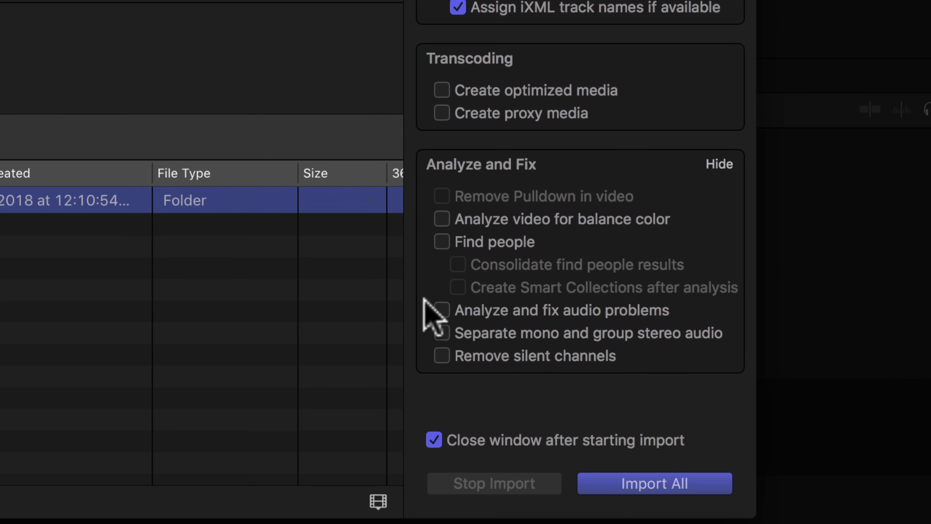
pyautogui.click(663, 485)
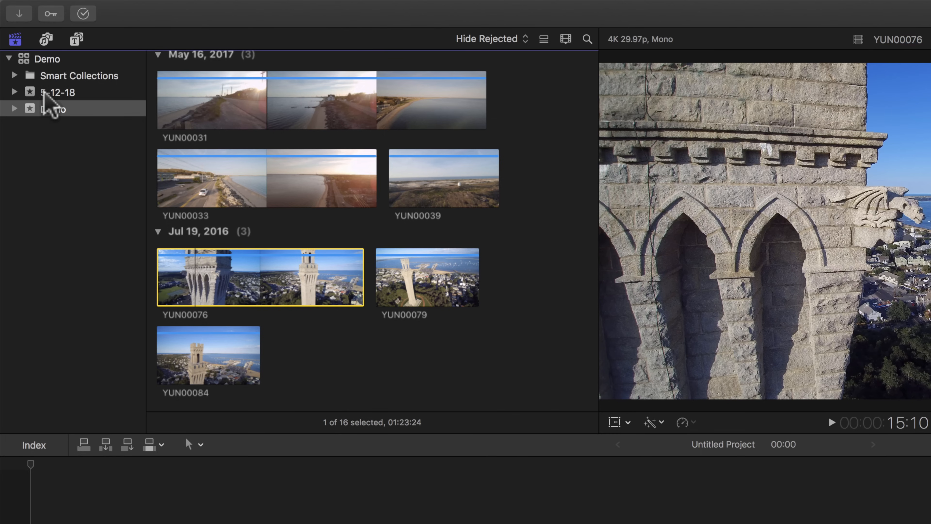
# Step: Look through the imported clips in the Demo event
pyautogui.click(35, 111)
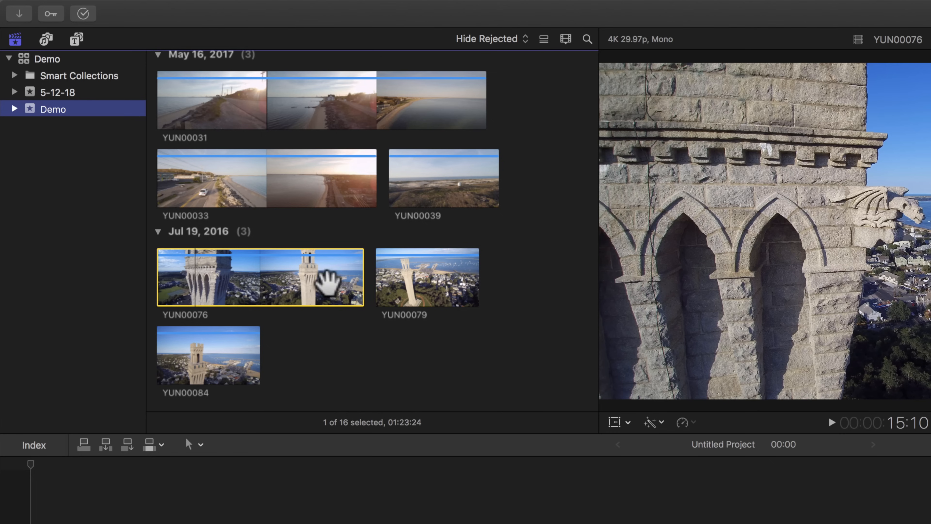
pyautogui.click(367, 294)
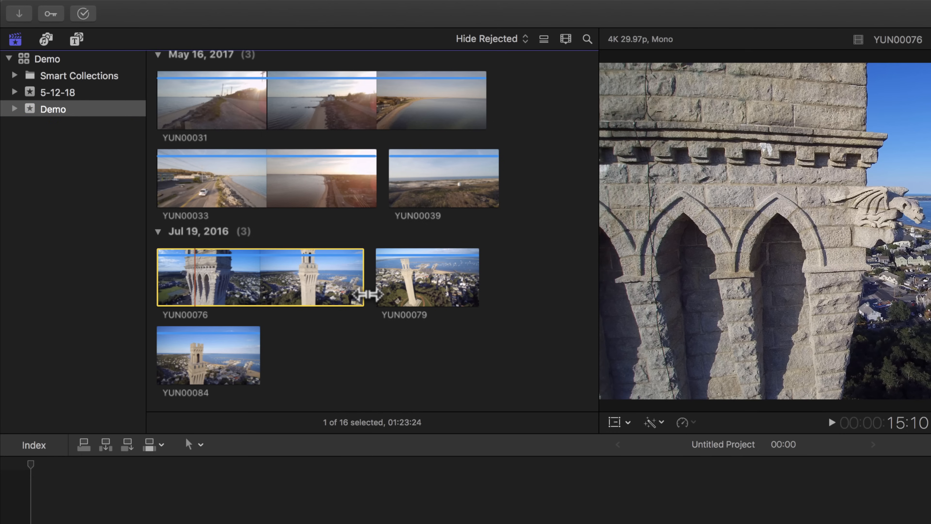
pyautogui.scroll(10, 366, 294)
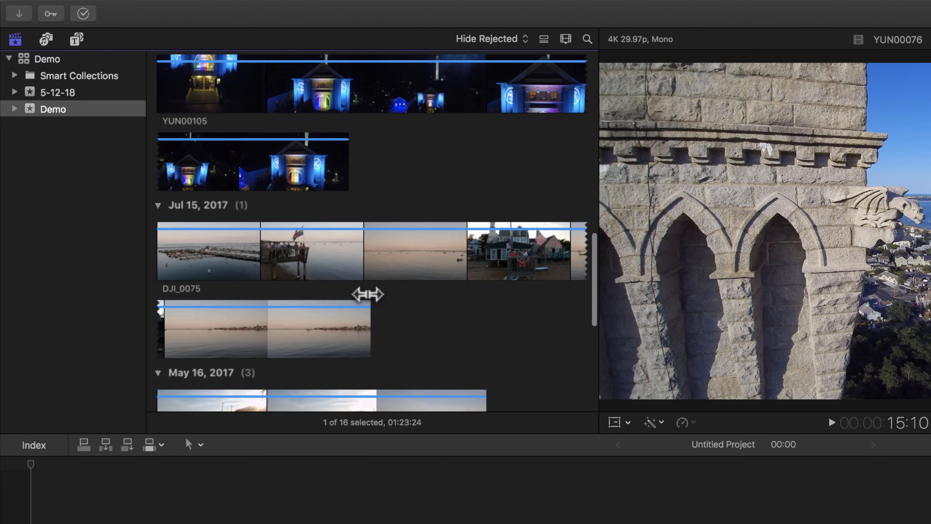
pyautogui.scroll(10, 367, 294)
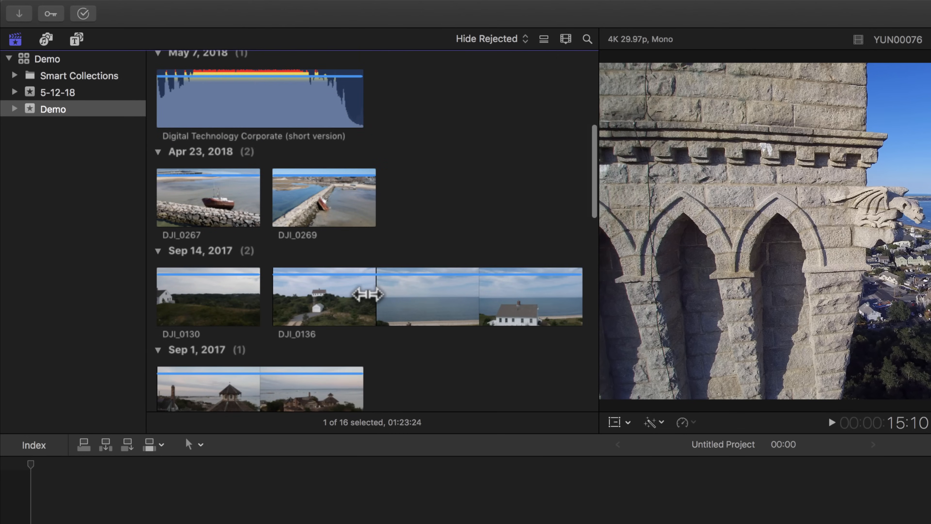
pyautogui.scroll(-1, 366, 294)
pyautogui.scroll(-10, 368, 294)
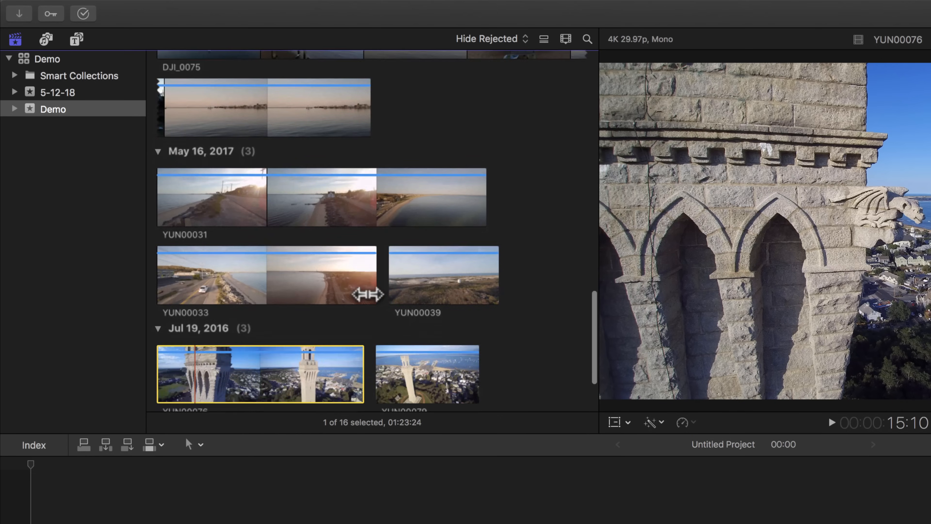
pyautogui.scroll(15, 368, 294)
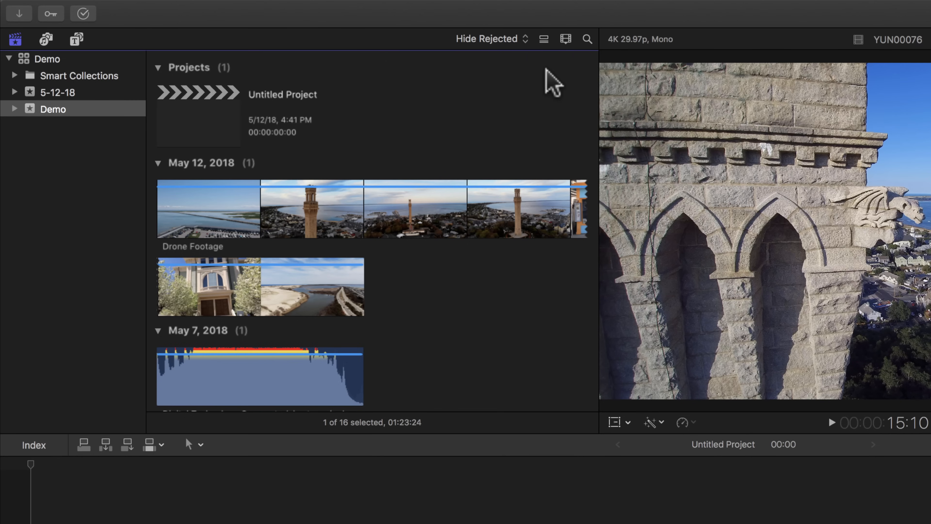
# Step: Show the Demo event's clips as a list to check their columns, and return to the filmstrip view
pyautogui.click(542, 39)
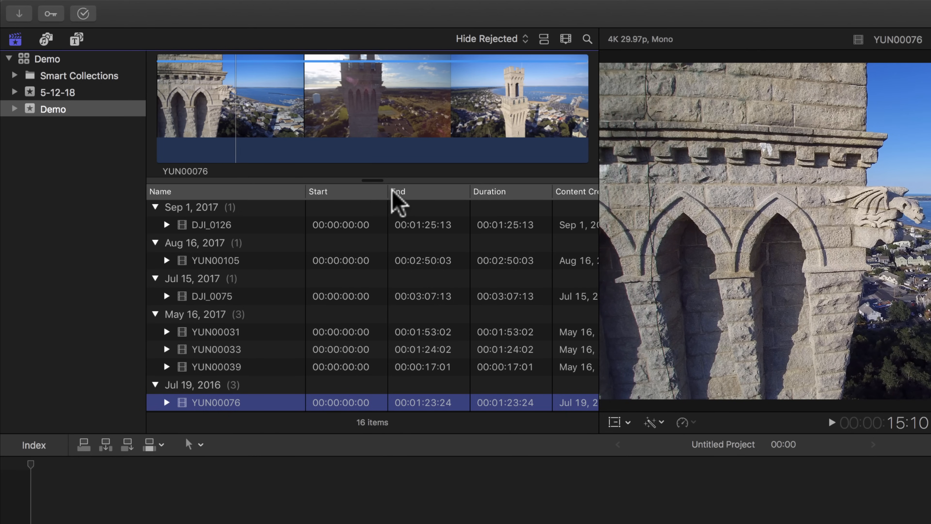
pyautogui.hscroll(5, 522, 200)
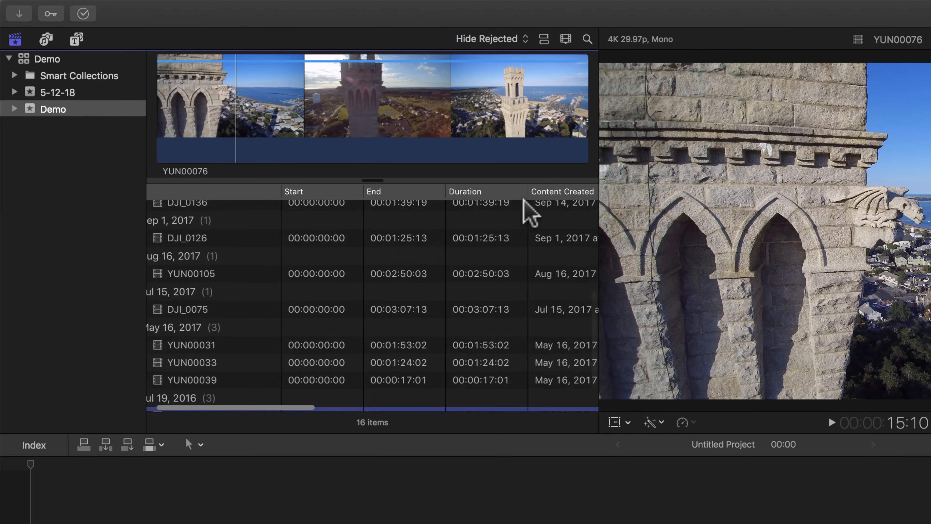
pyautogui.hscroll(-5, 526, 209)
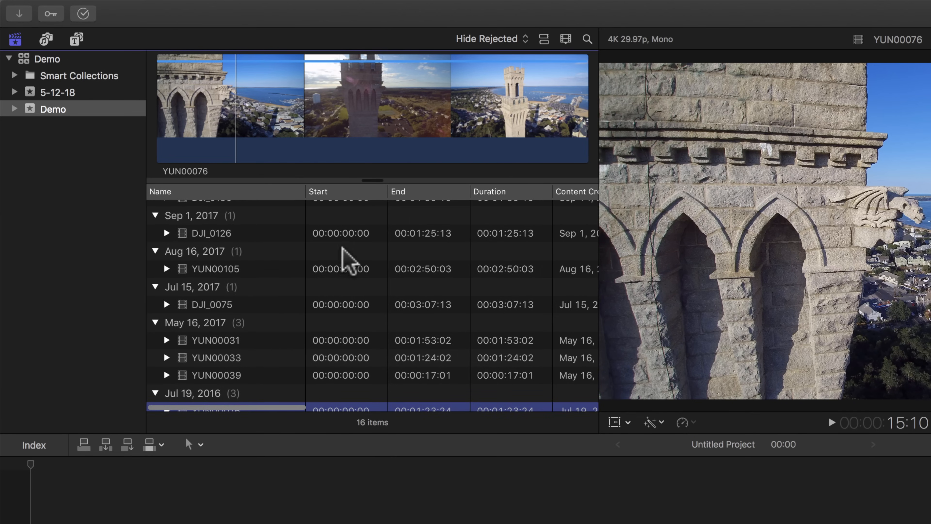
pyautogui.click(544, 39)
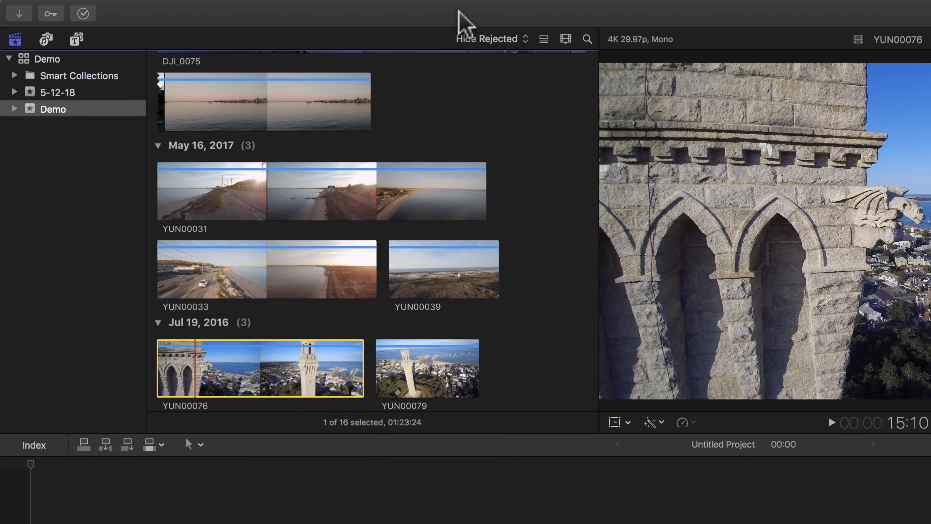
# Step: Examine the available media in the Photos, GarageBand, iTunes and Sound Effects browsers
pyautogui.click(46, 39)
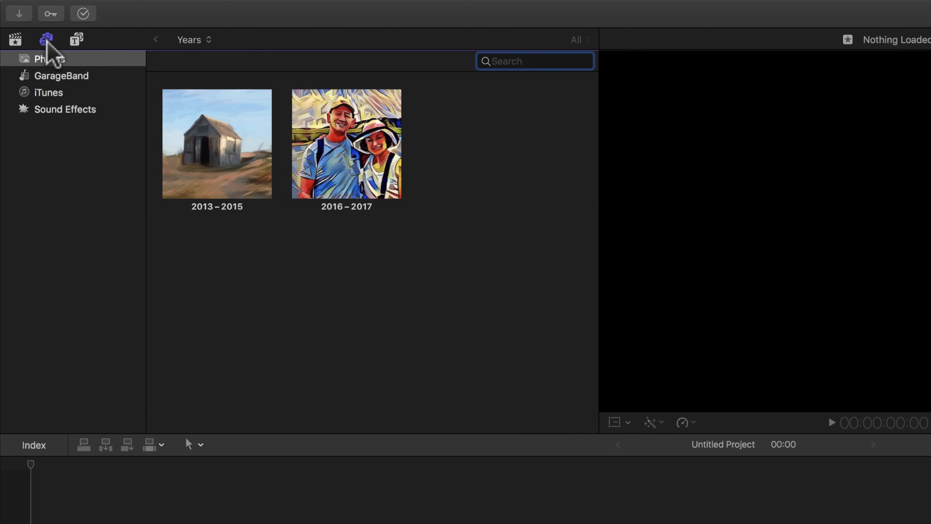
pyautogui.click(39, 60)
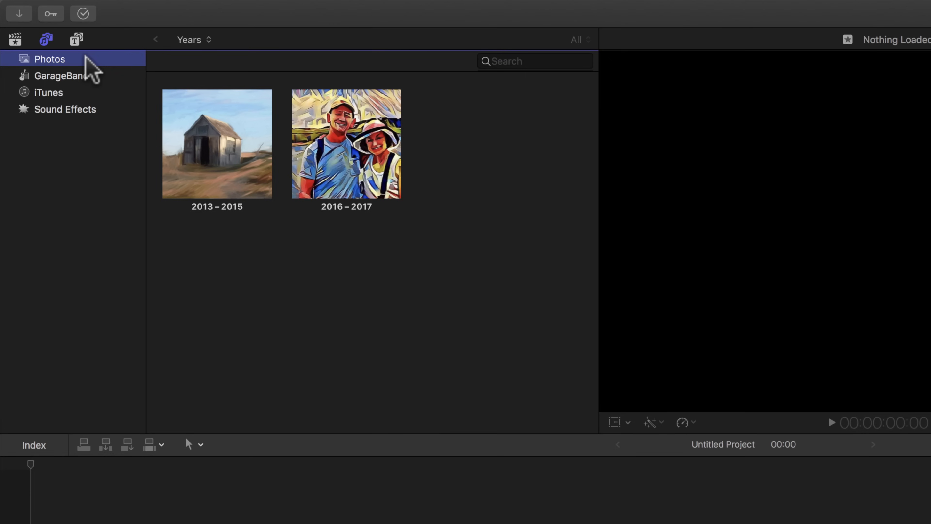
pyautogui.click(65, 74)
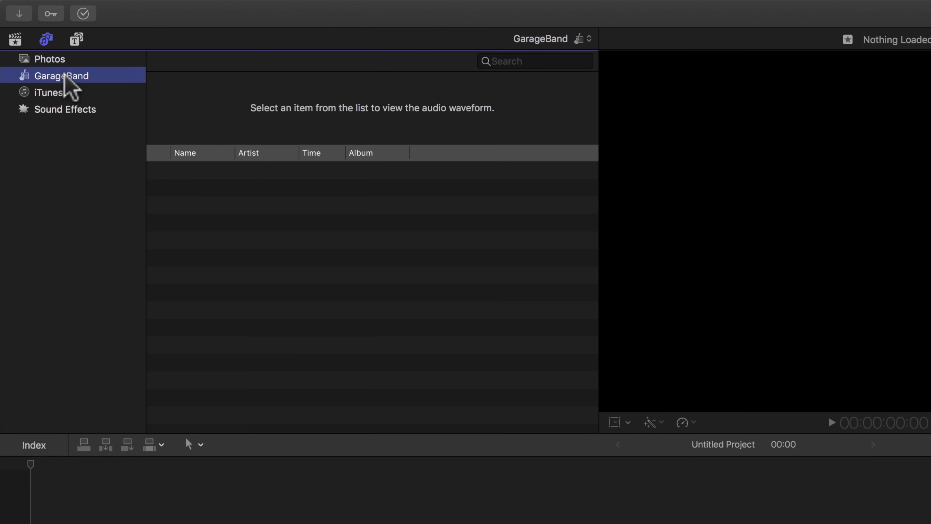
pyautogui.click(41, 94)
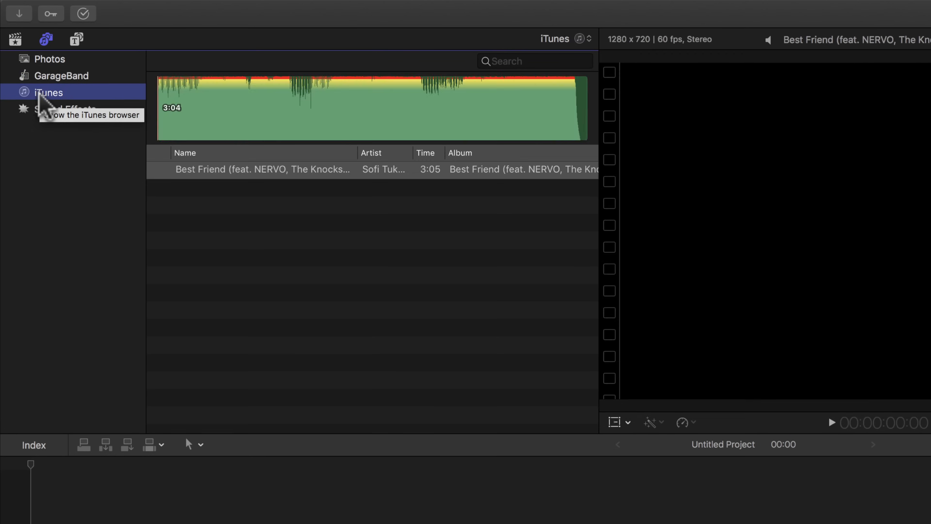
pyautogui.click(23, 111)
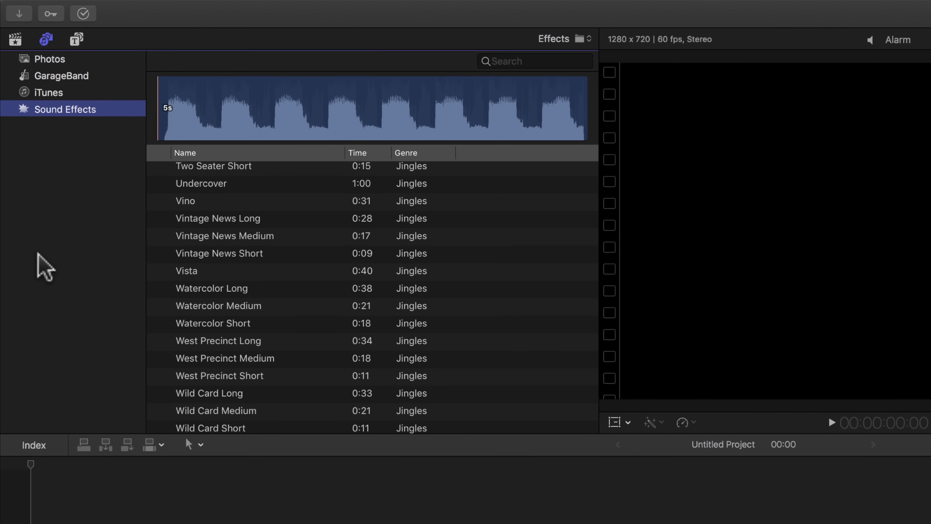
# Step: Look through the Jingles, Stingers and Transportation sounds in the Sound Effects list
pyautogui.scroll(-1, 271, 376)
pyautogui.scroll(-15, 272, 376)
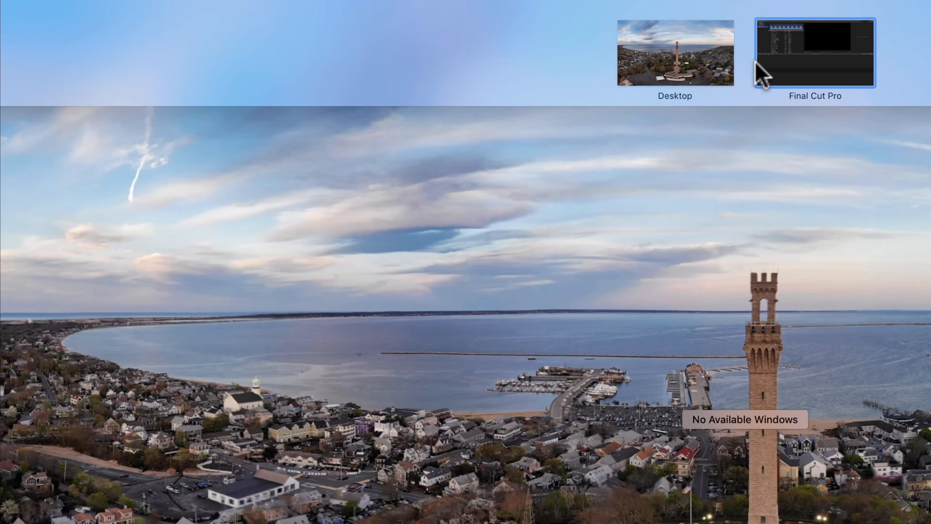
pyautogui.click(762, 67)
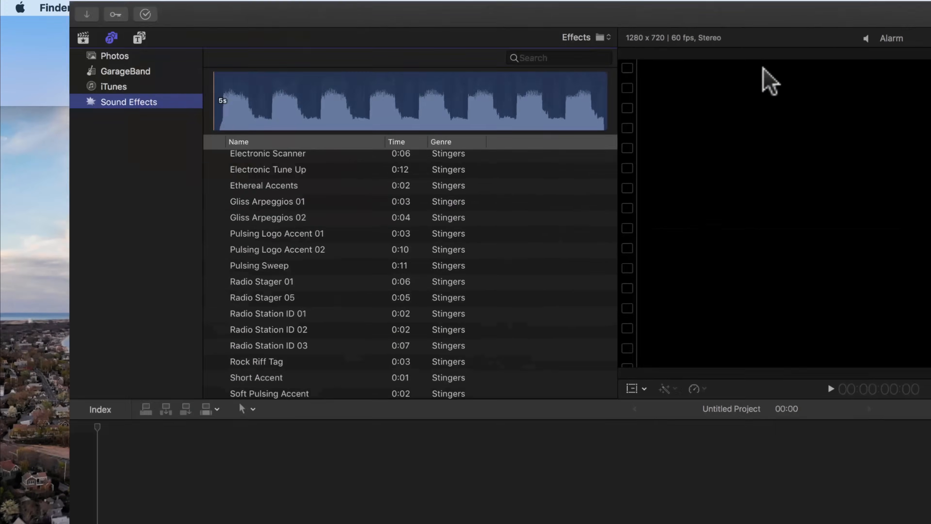
pyautogui.scroll(-20, 232, 352)
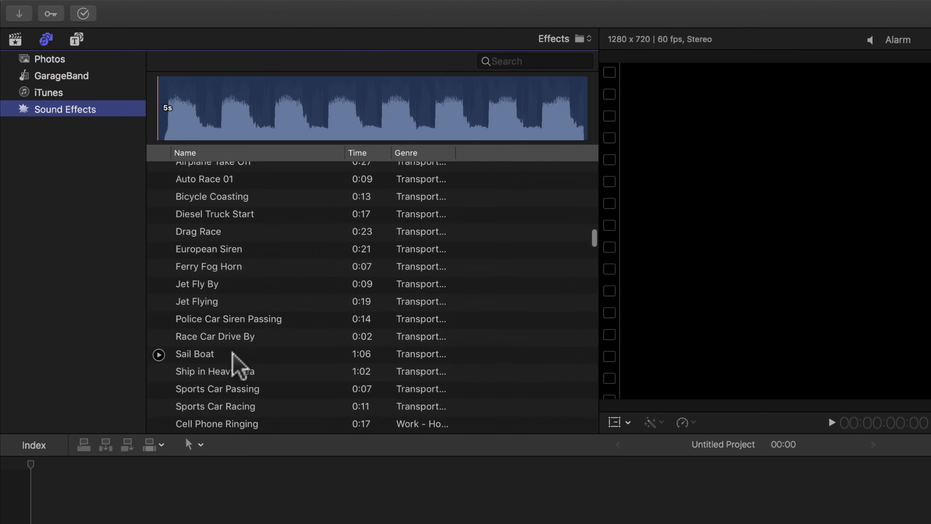
pyautogui.scroll(20, 232, 352)
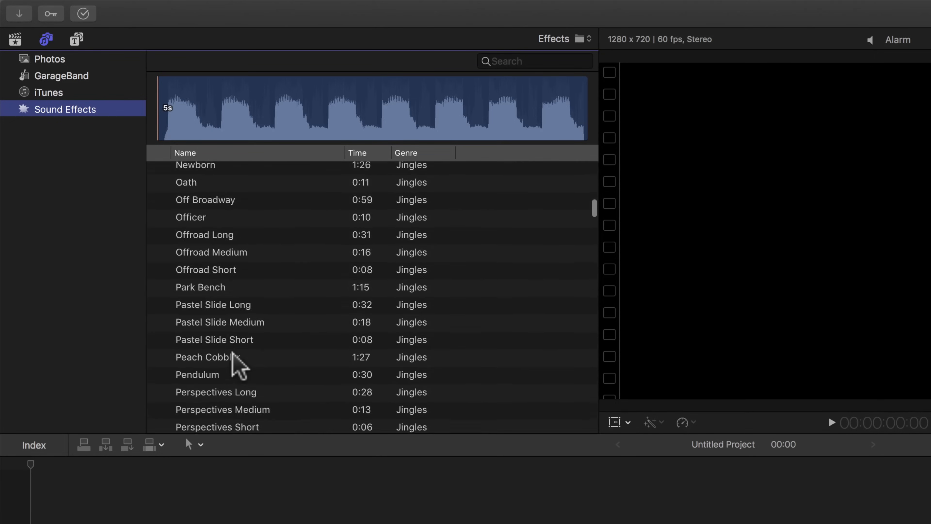
pyautogui.scroll(5, 235, 363)
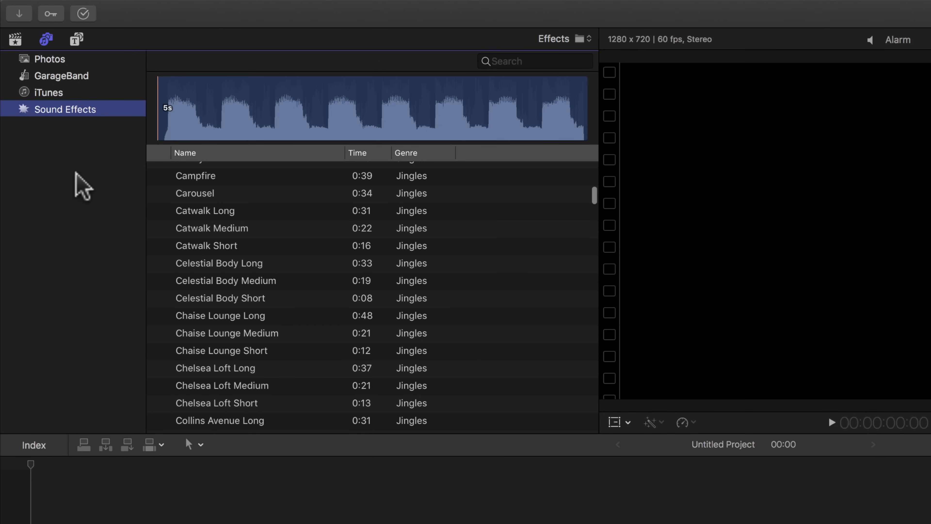
# Step: Check the installed titles and the Generators category, and return to the Demo event's clips
pyautogui.click(77, 39)
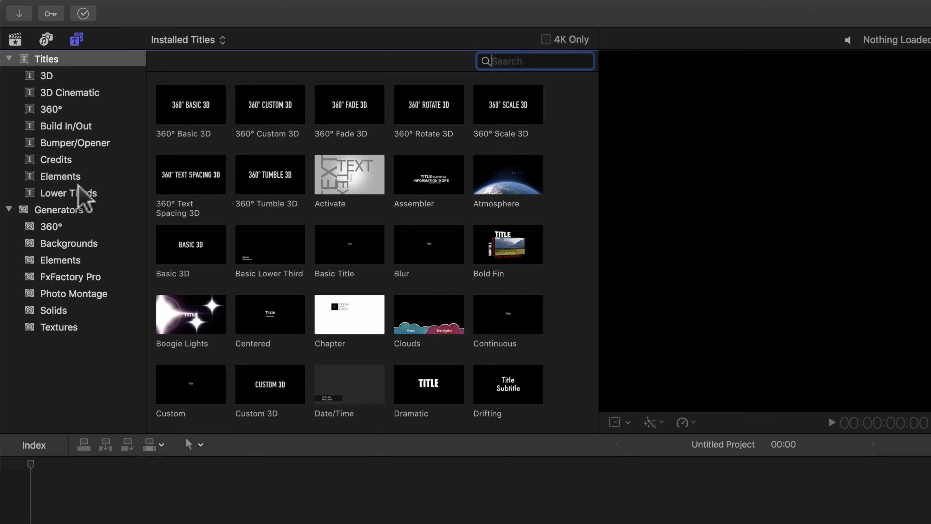
pyautogui.click(59, 209)
pyautogui.click(65, 60)
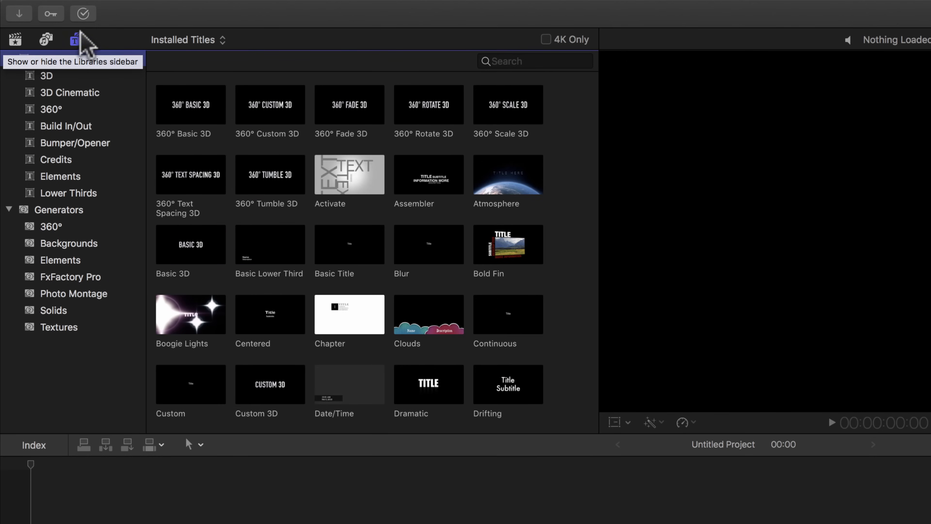
pyautogui.click(15, 39)
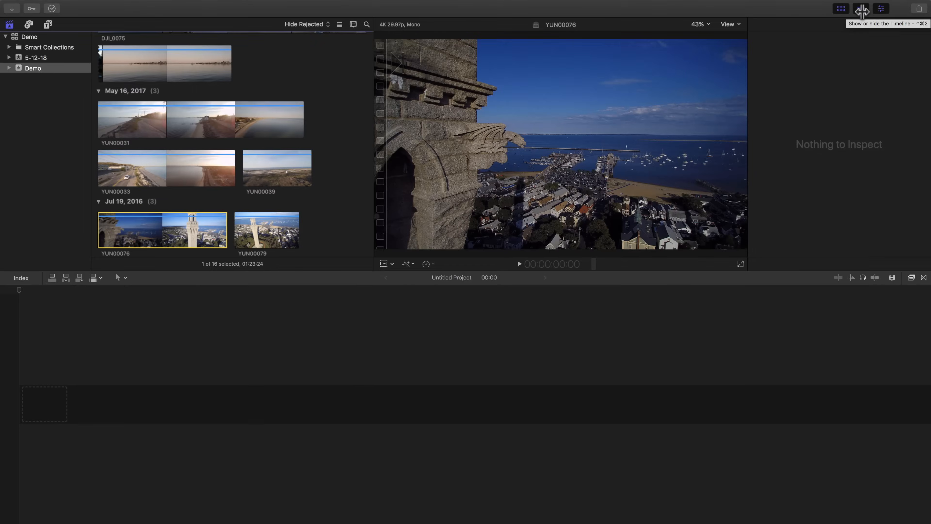
# Step: Hide and show the media browser several times to compare the workspace layouts, ending with it shown
pyautogui.click(841, 9)
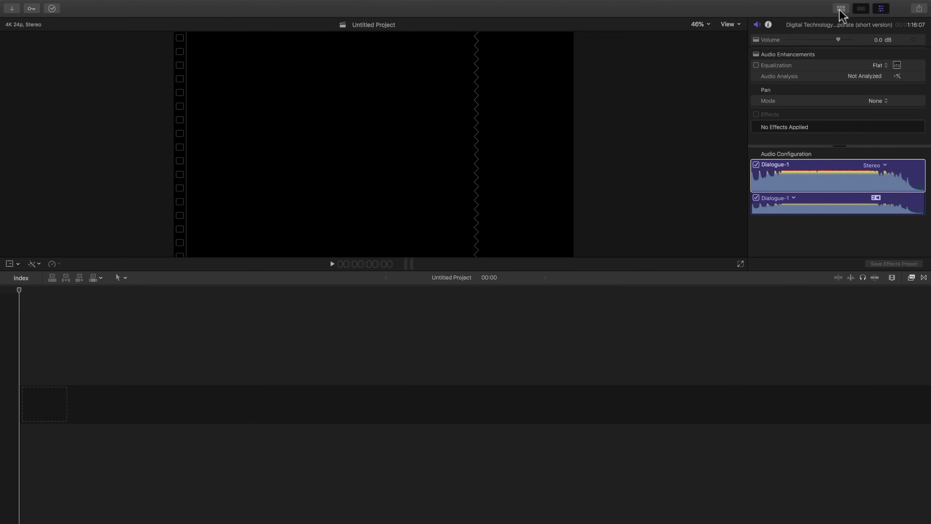
pyautogui.click(841, 9)
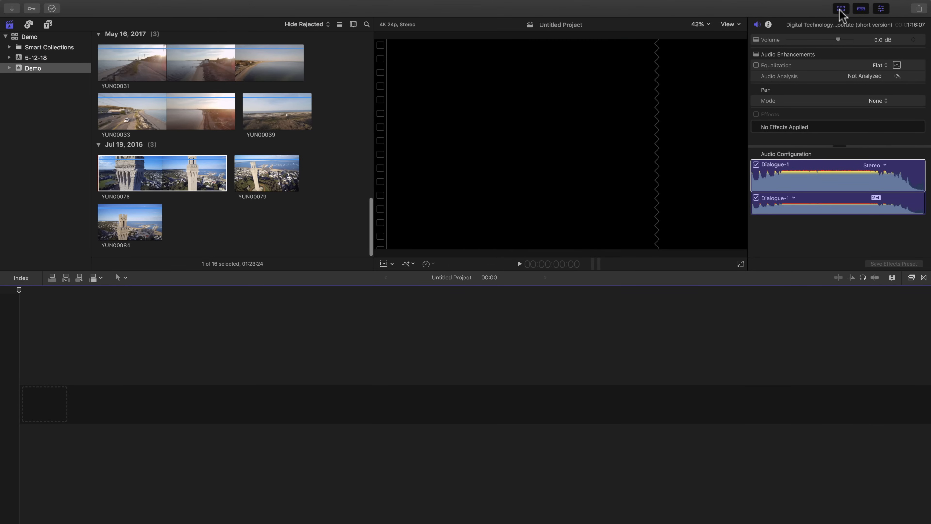
pyautogui.click(840, 10)
pyautogui.click(840, 9)
pyautogui.click(841, 10)
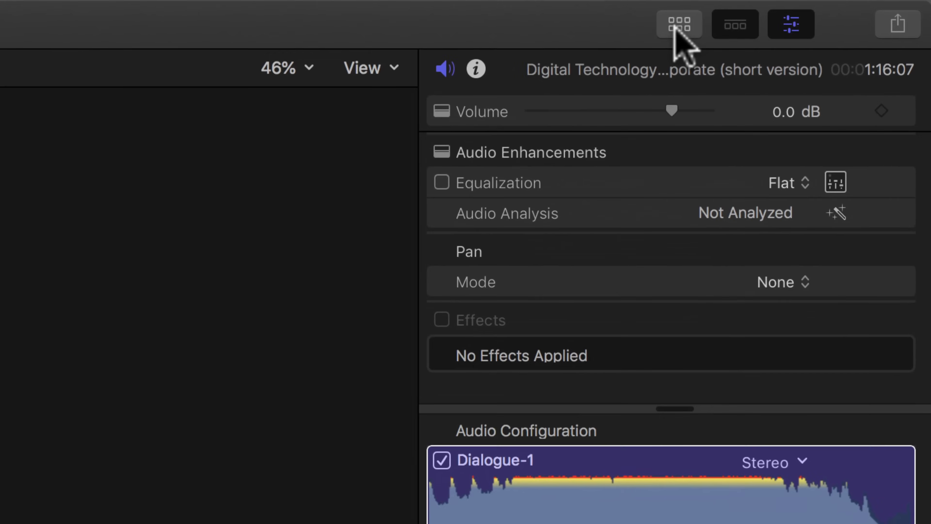
pyautogui.click(679, 25)
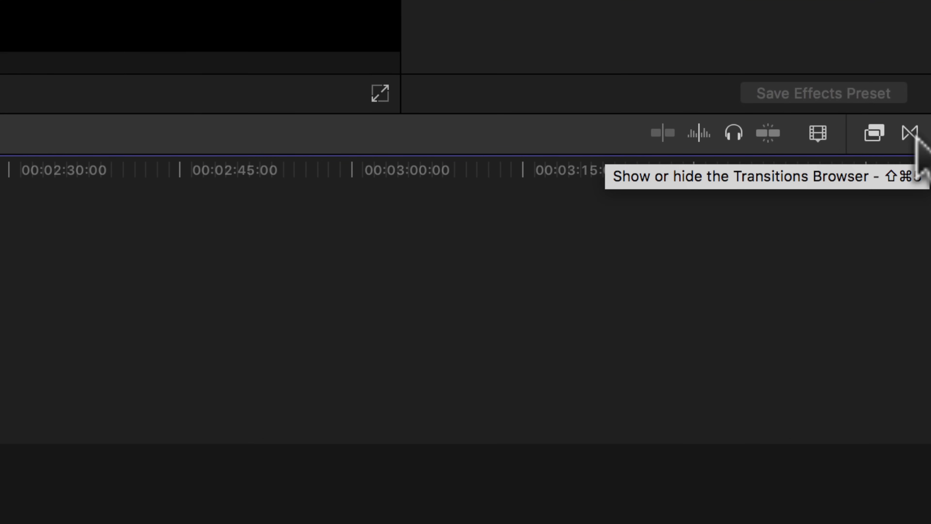
# Step: View the Transitions browser and the Effects browser beside the timeline, and hide them again
pyautogui.click(911, 134)
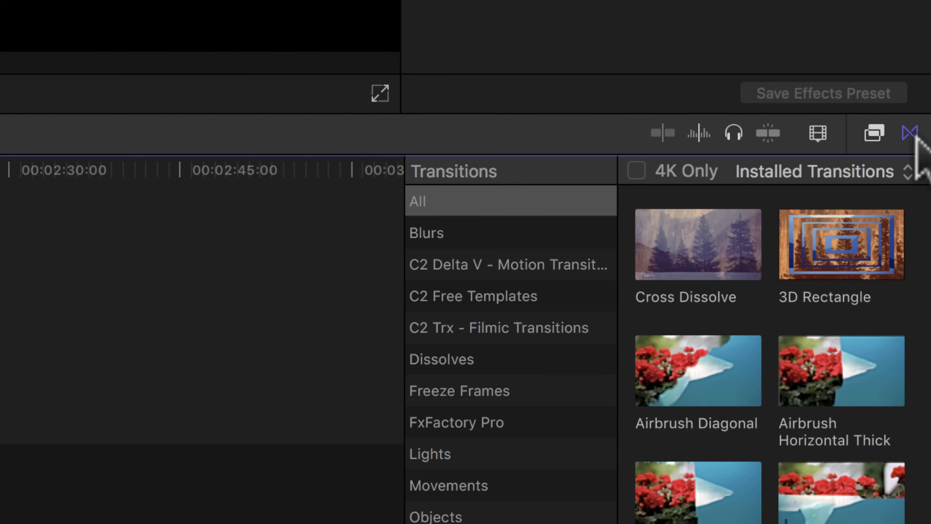
pyautogui.click(875, 135)
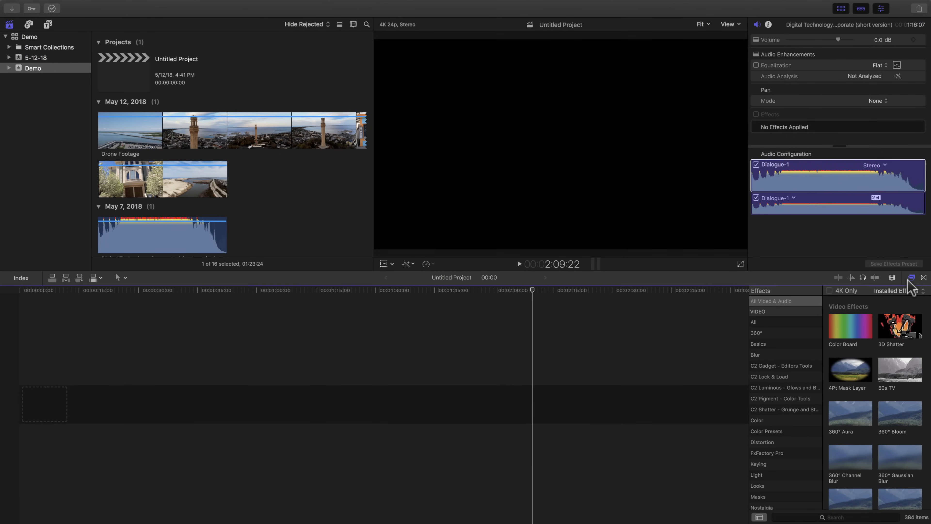
pyautogui.click(910, 279)
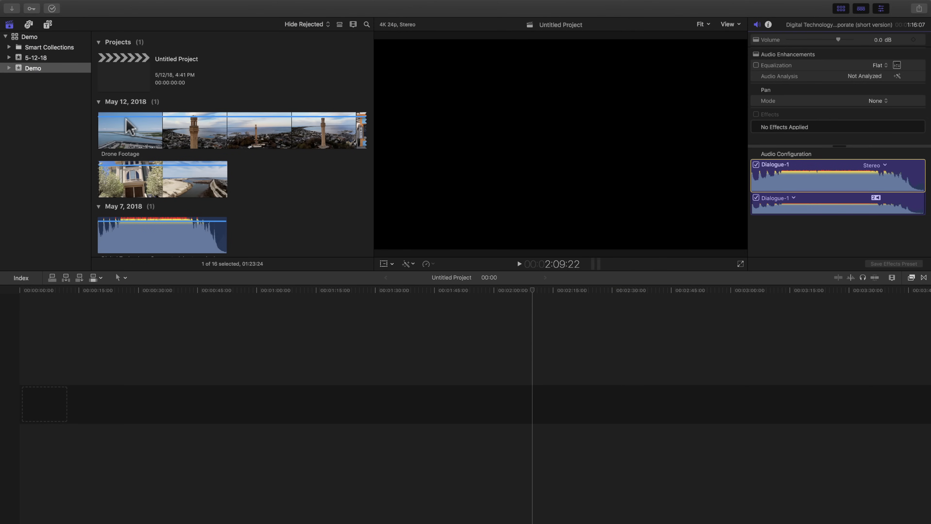
# Step: Play the Drone Footage clip from its beginning and mark the In point at 8:14, where the sunset pier shot starts
pyautogui.click(129, 126)
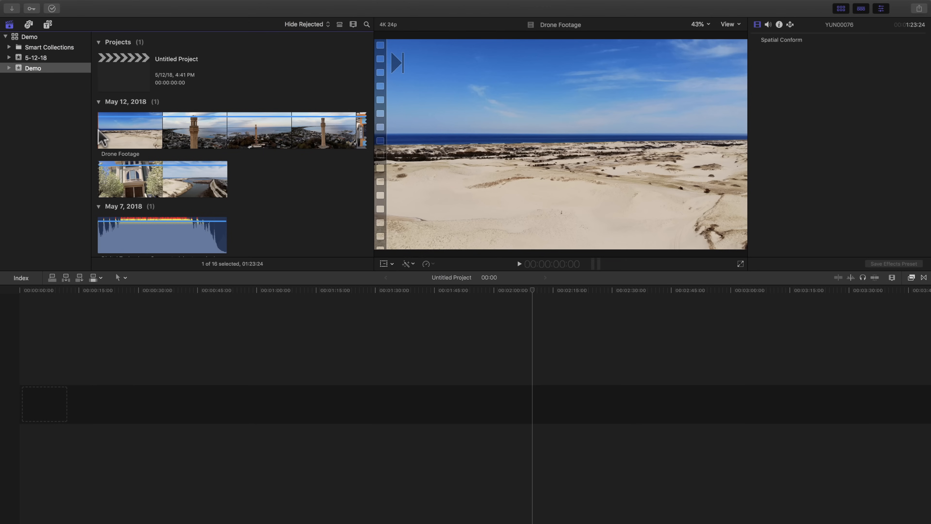
pyautogui.press('space')
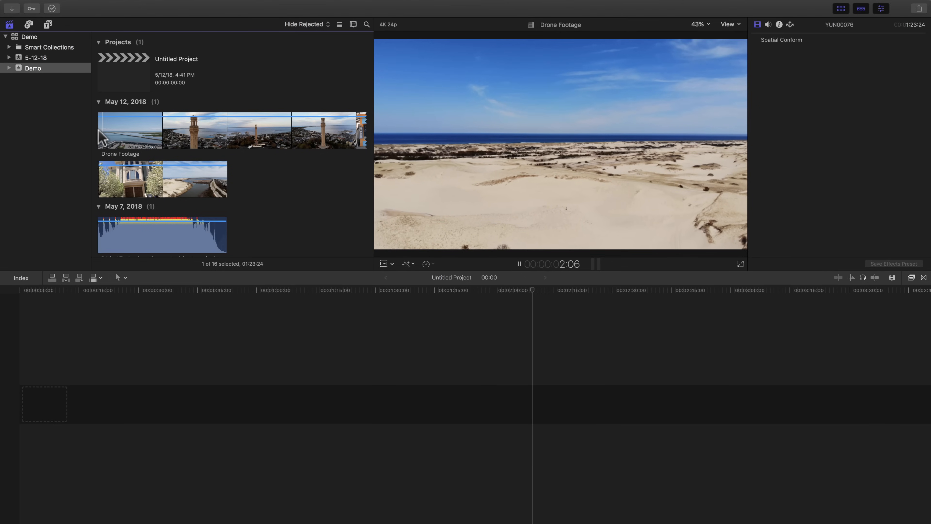
pyautogui.press('space')
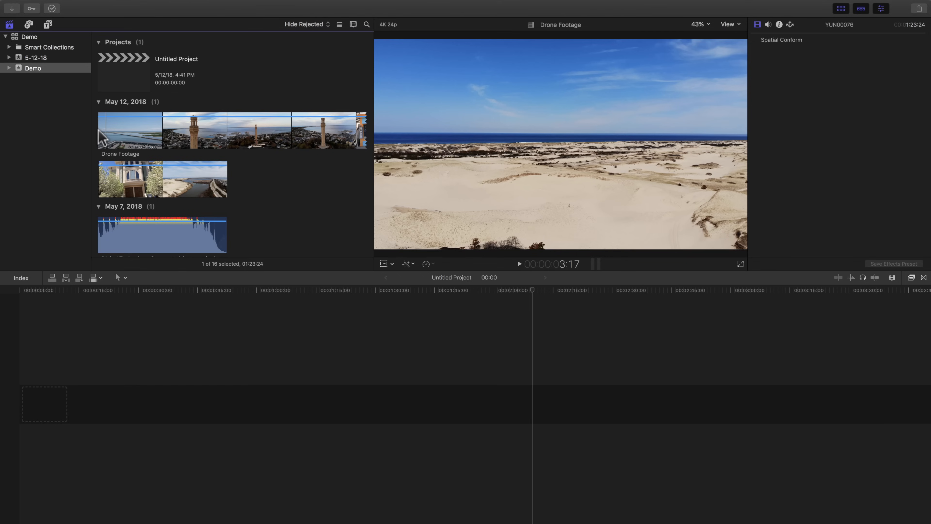
pyautogui.press('space')
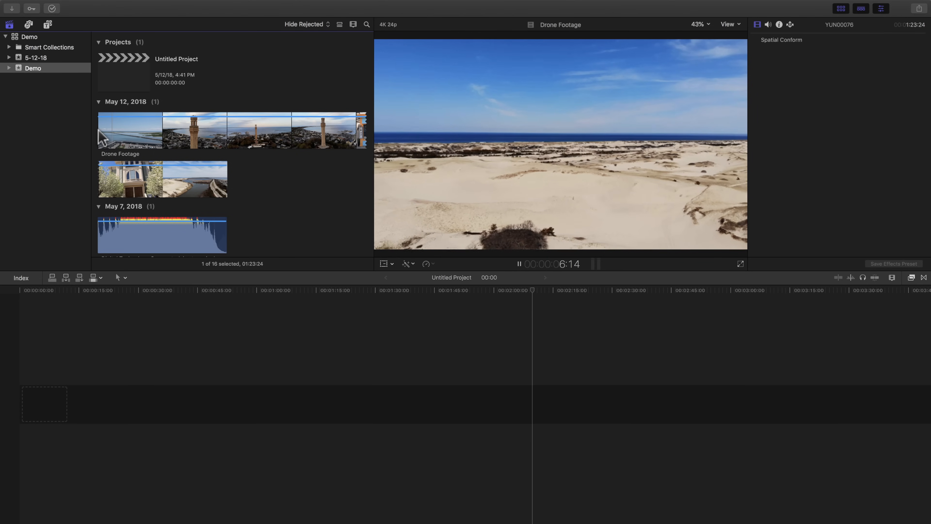
pyautogui.press('space')
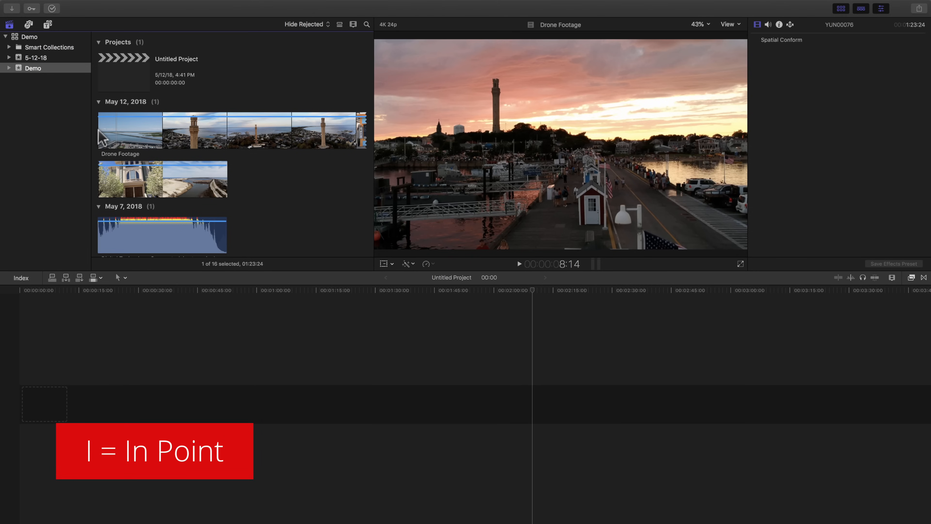
pyautogui.press('i')
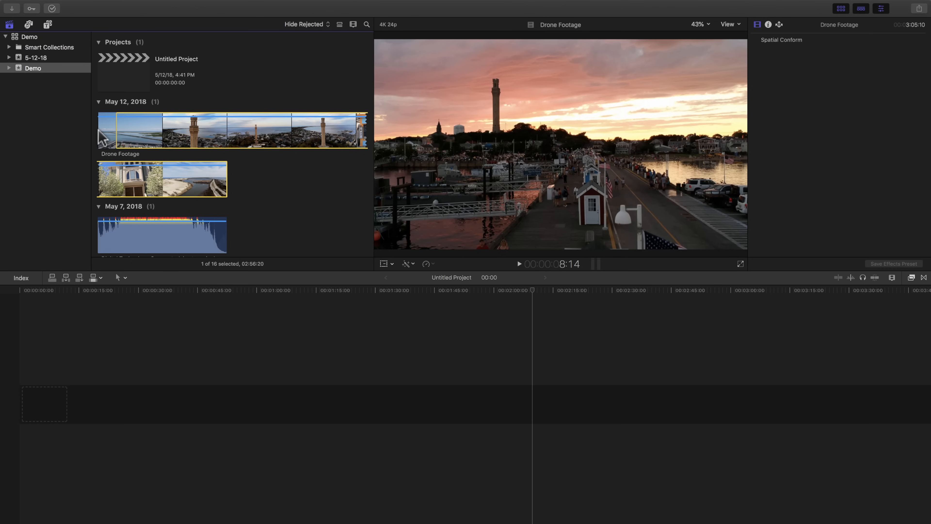
# Step: Play on through the sunset pier shot and mark the Out point at 11:04
pyautogui.press('space')
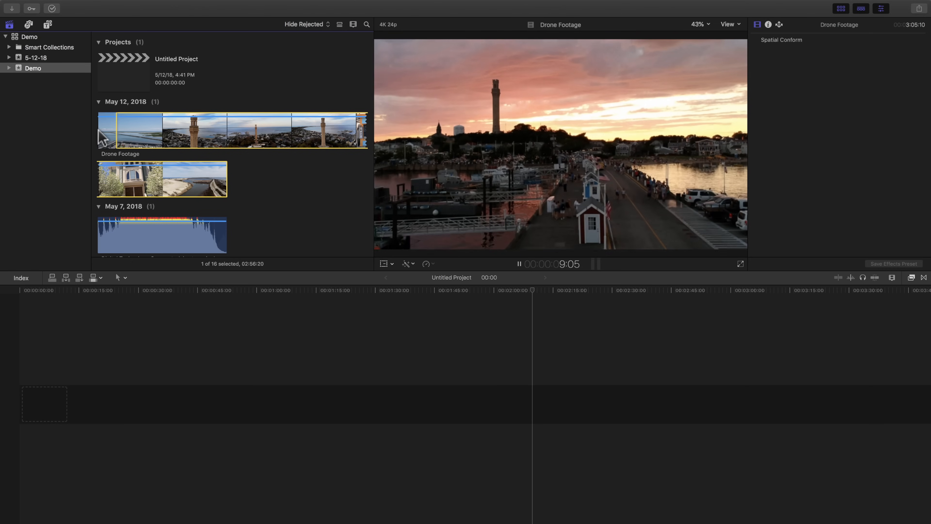
pyautogui.press('space')
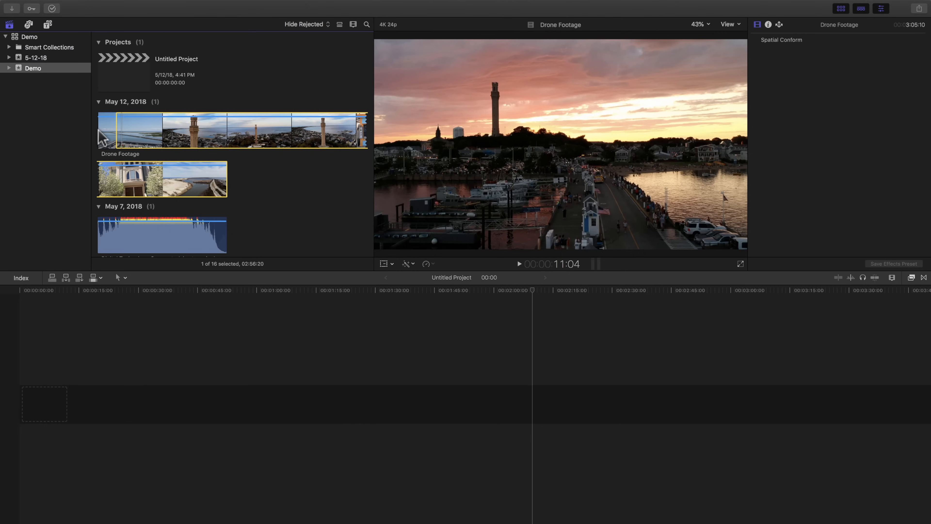
pyautogui.press('o')
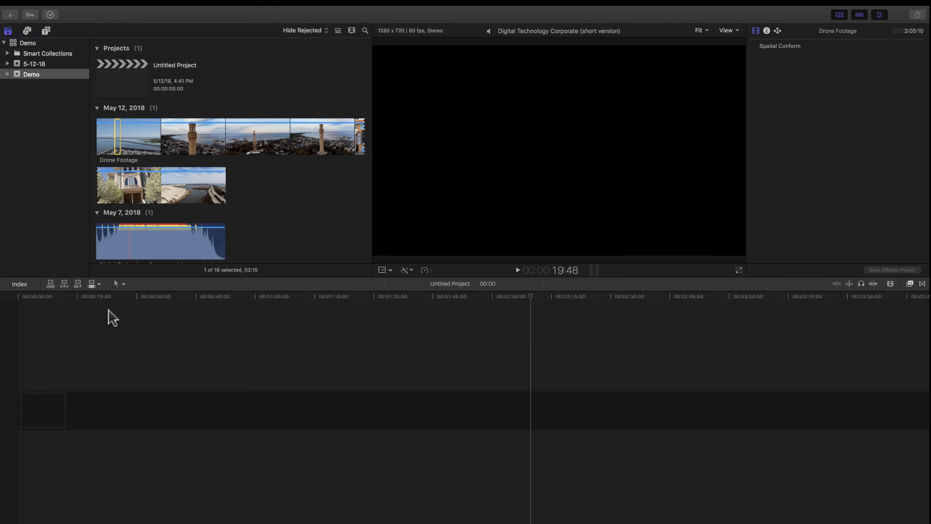
# Step: Append the marked sunset range of Drone Footage to the empty Untitled Project timeline
pyautogui.click(67, 391)
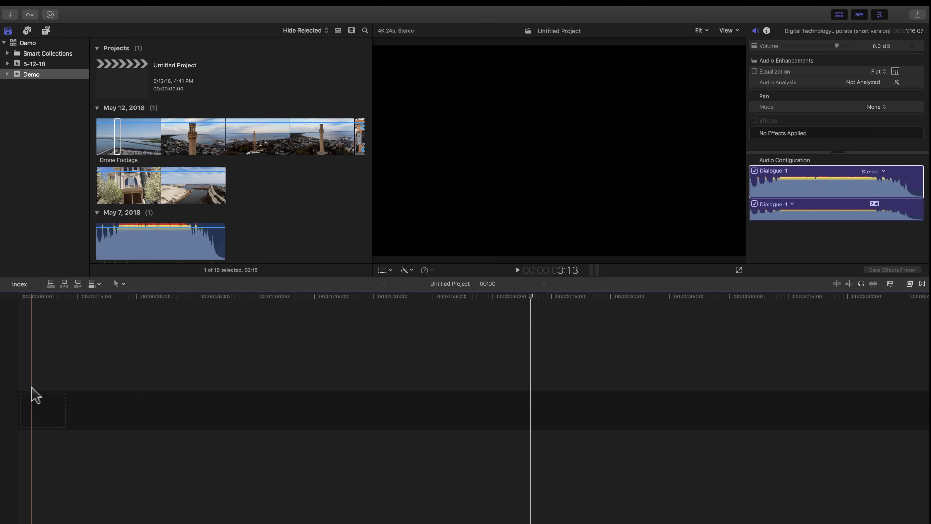
pyautogui.press('e')
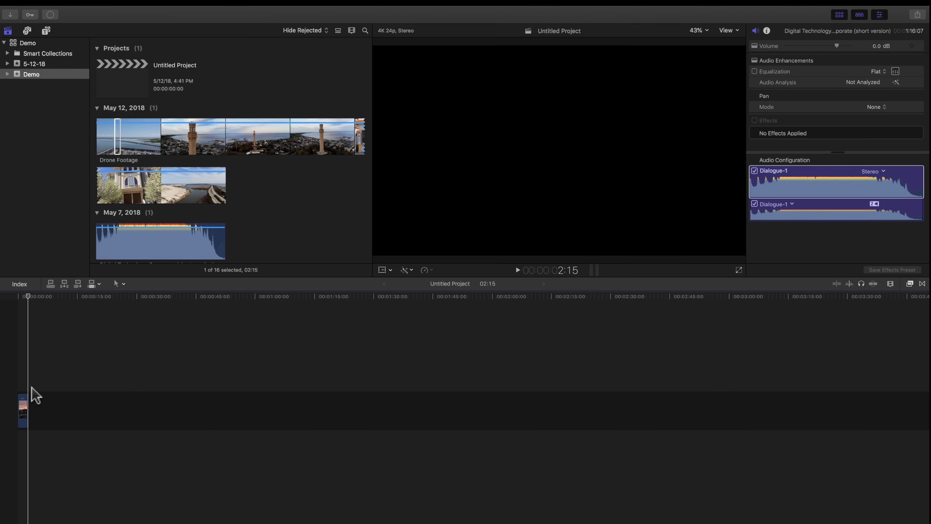
pyautogui.press('super+equal')
pyautogui.press('super+equal')
pyautogui.press('super+equal')
pyautogui.press('super+equal')
pyautogui.press('super+equal')
pyautogui.hscroll(-2, 12, 400)
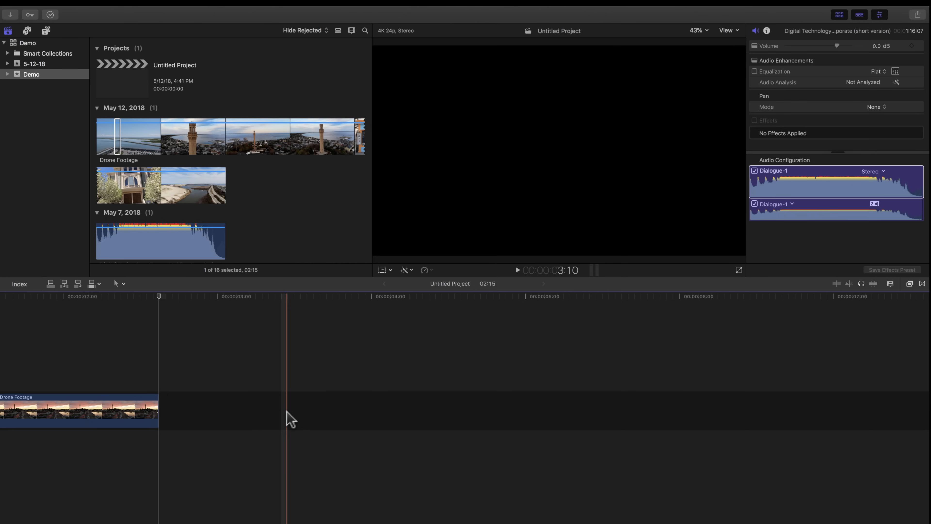
pyautogui.scroll(5, 115, 410)
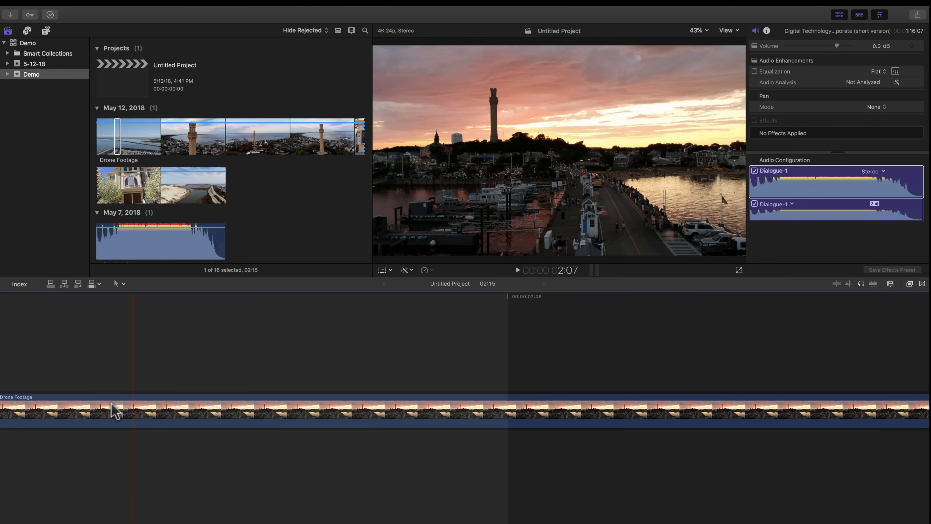
pyautogui.scroll(-5, 114, 409)
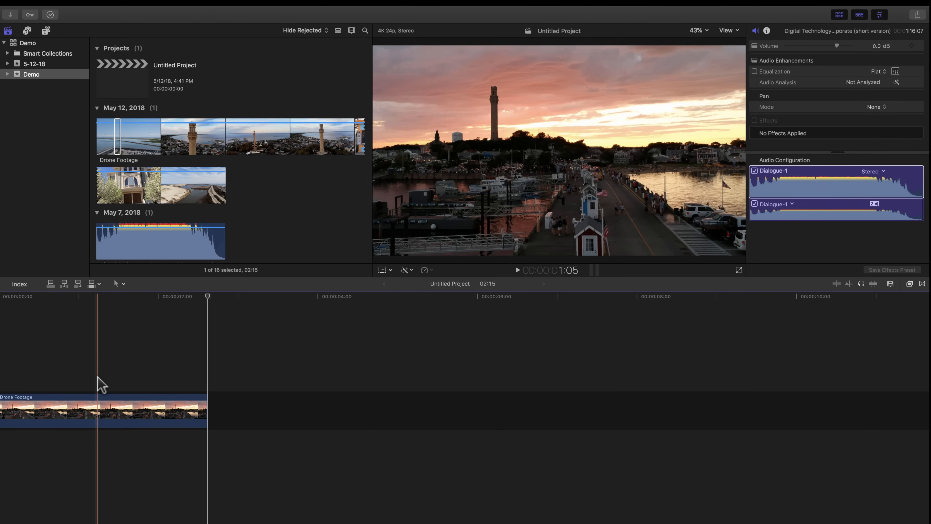
pyautogui.hscroll(-1, 10, 379)
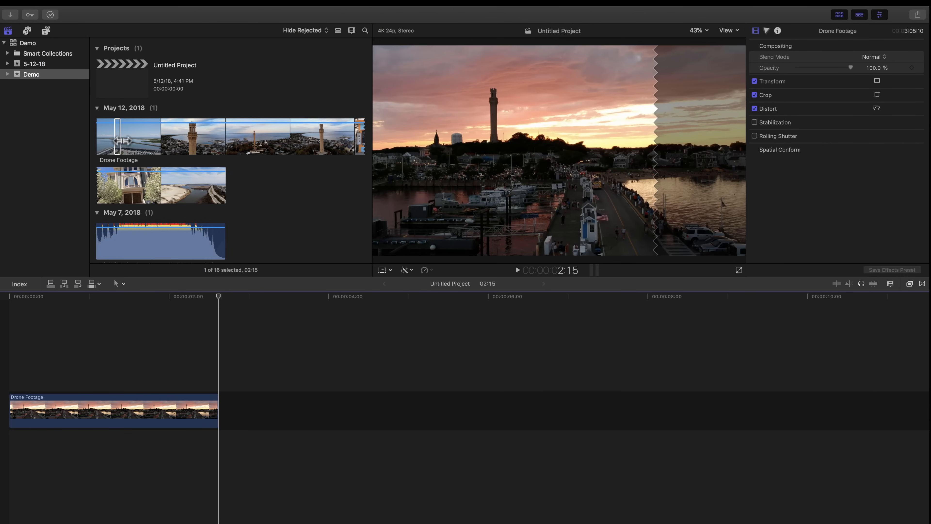
# Step: Play Drone Footage onward from the end of the marked sunset range and mark a new In point in the next shot
pyautogui.click(122, 141)
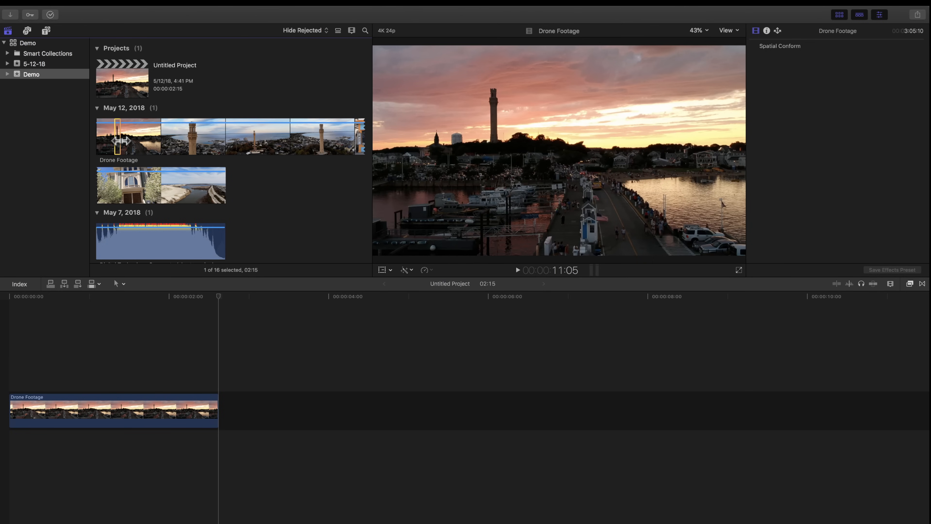
pyautogui.press('space')
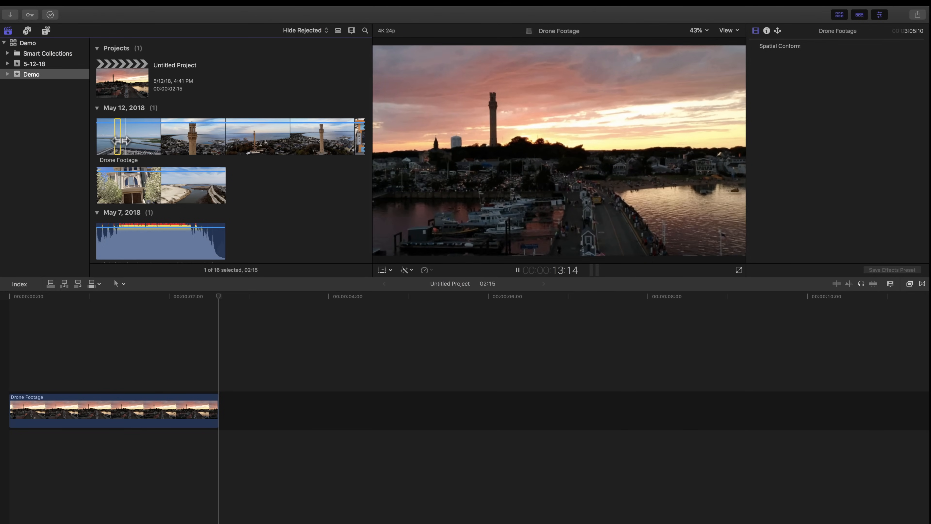
pyautogui.press('i')
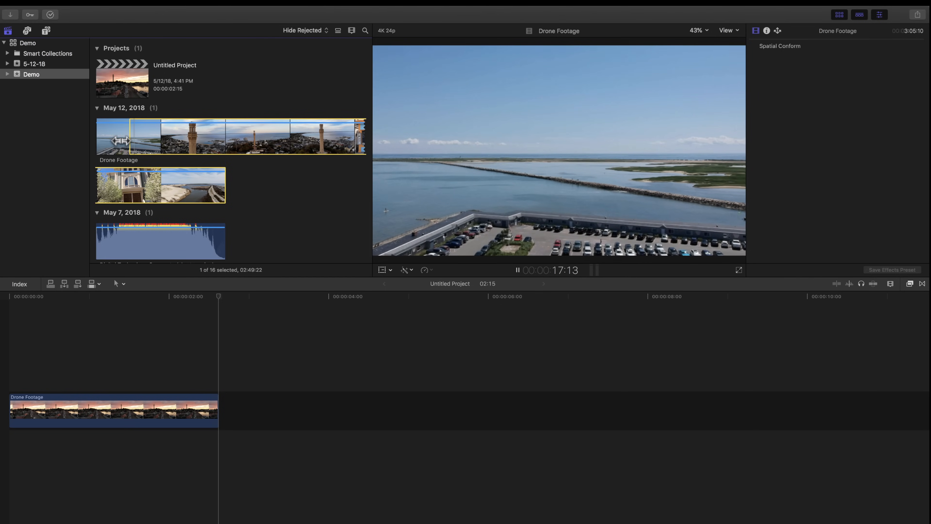
# Step: Stop playback after the cut to the tent, step back to the last frame of the harbor shot and mark the Out point at 18:01
pyautogui.press('space')
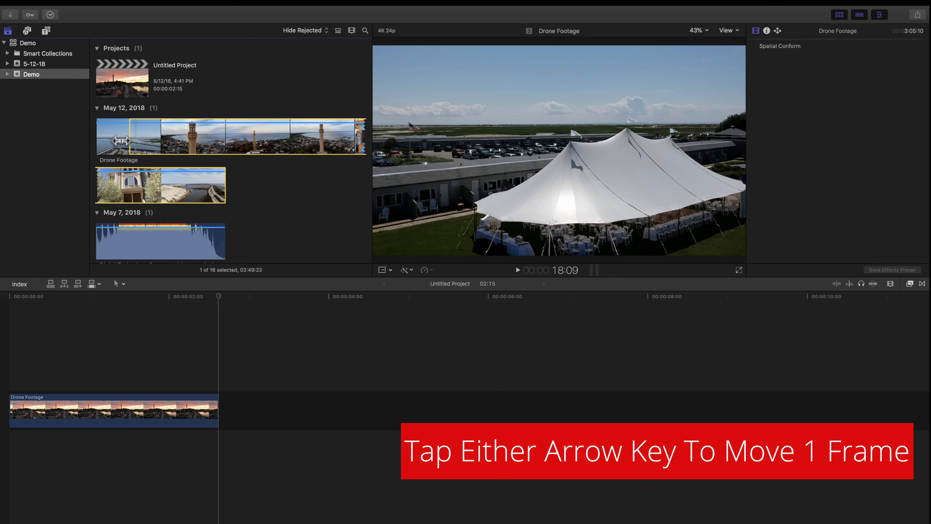
pyautogui.press('Left')
pyautogui.press('Left')
pyautogui.press('Left')
pyautogui.press('Left')
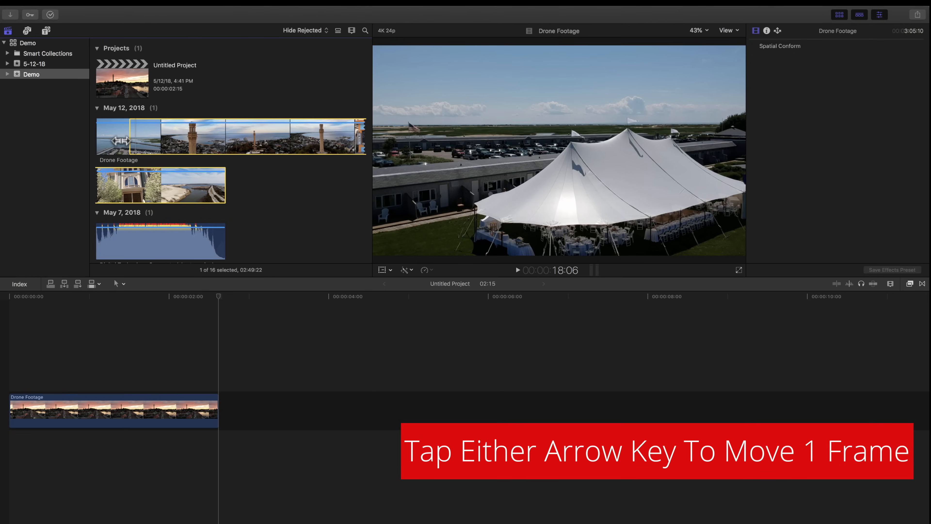
pyautogui.press('Left')
pyautogui.press('Left')
pyautogui.press('Left')
pyautogui.press('Left')
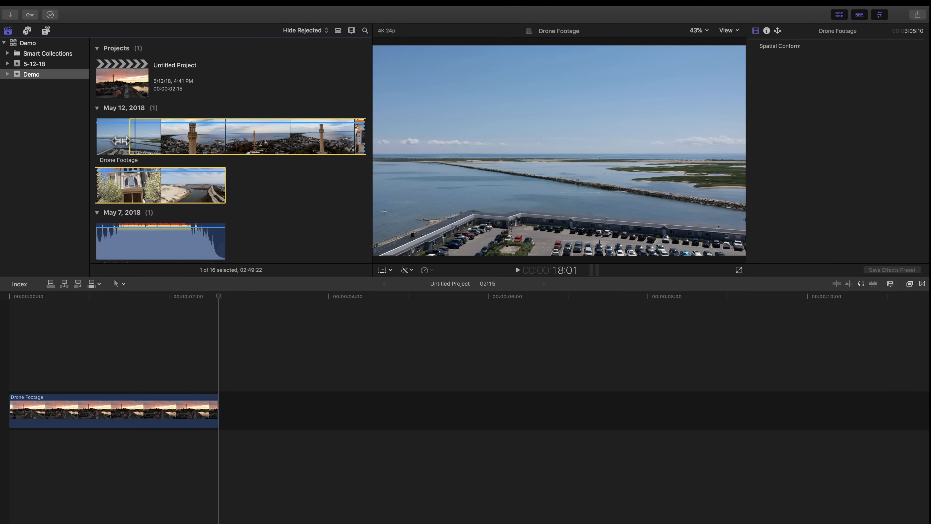
pyautogui.press('o')
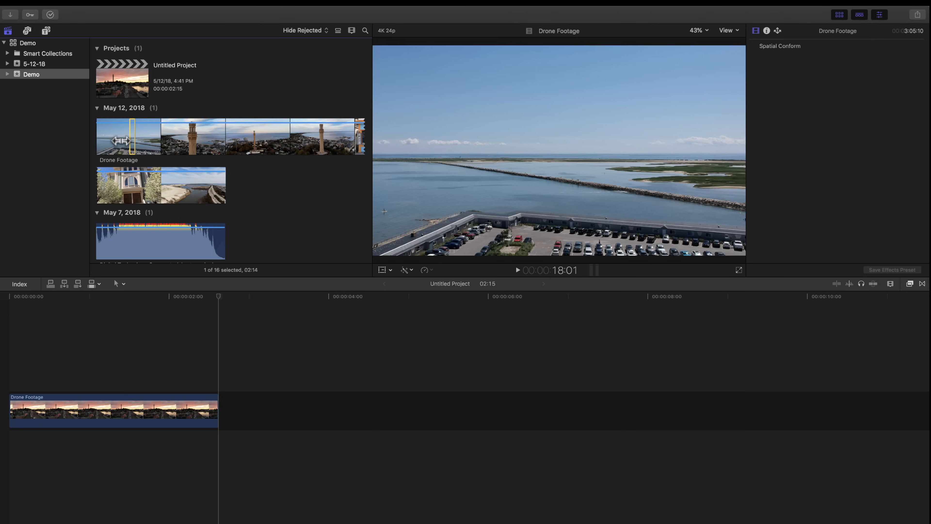
# Step: Try inserting the marked harbor range in the middle of the sunset clip so that it splits the clip, and undo the insertion
pyautogui.click(172, 290)
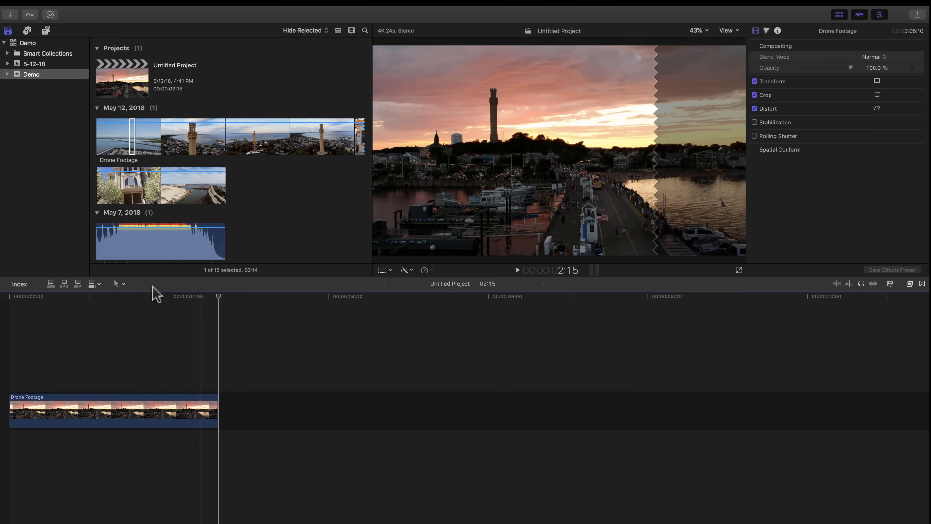
pyautogui.click(114, 307)
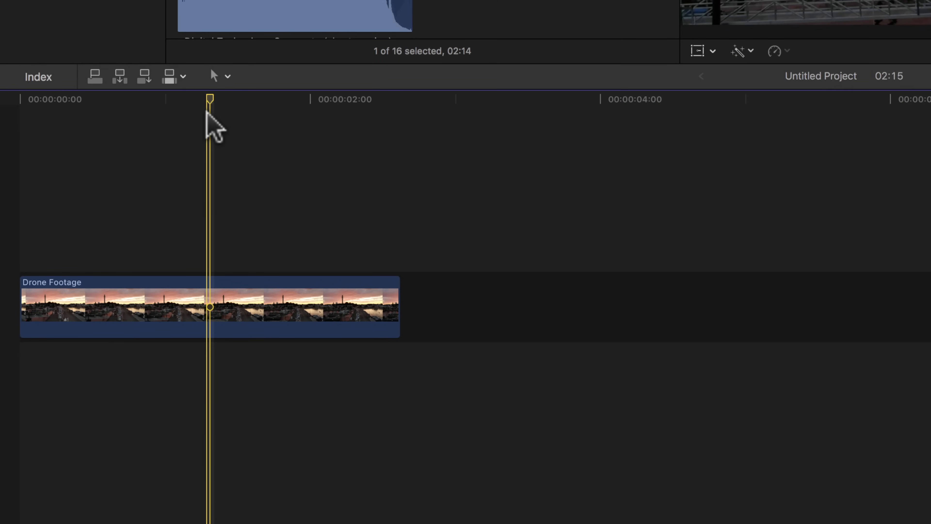
pyautogui.moveTo(205, 95); pyautogui.dragTo(207, 121)
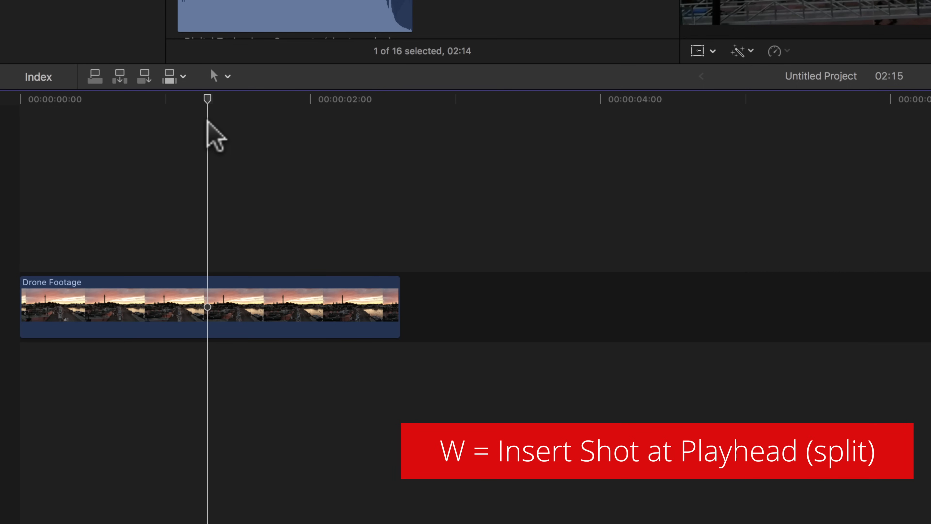
pyautogui.press('w')
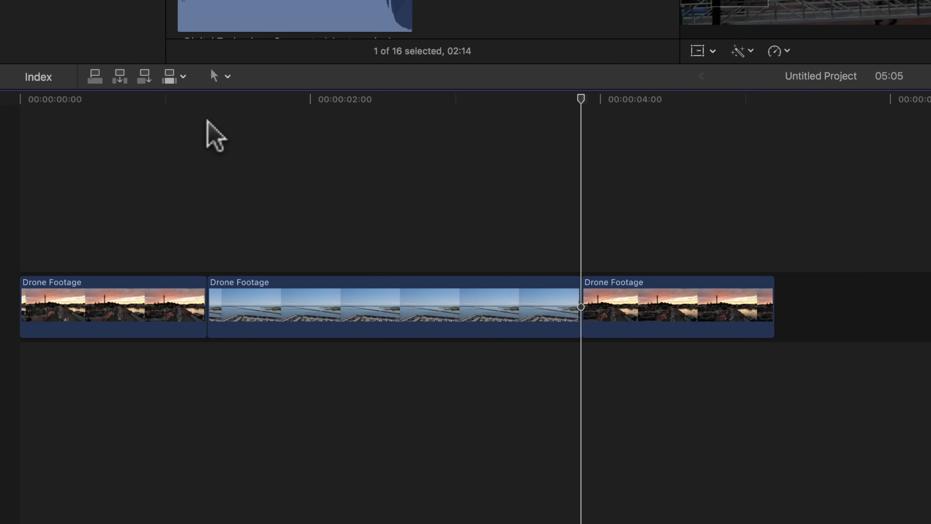
pyautogui.press('Delete')
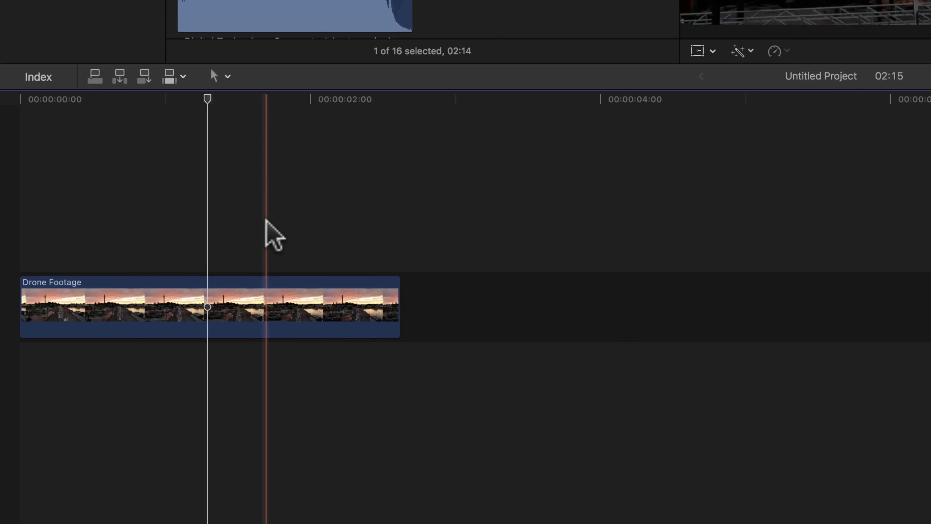
# Step: Connect the marked harbor range above the sunset clip at about 1:16 and select the two clips in turn
pyautogui.press('q')
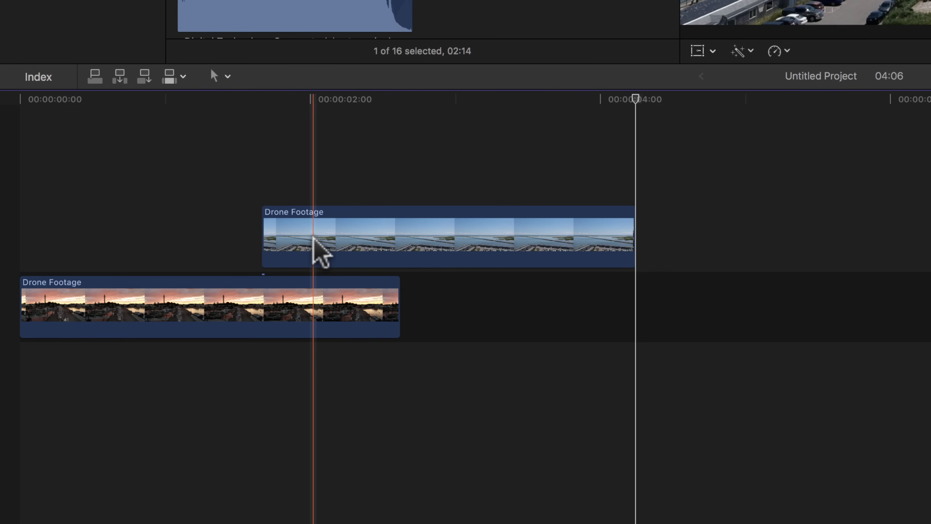
pyautogui.click(210, 305)
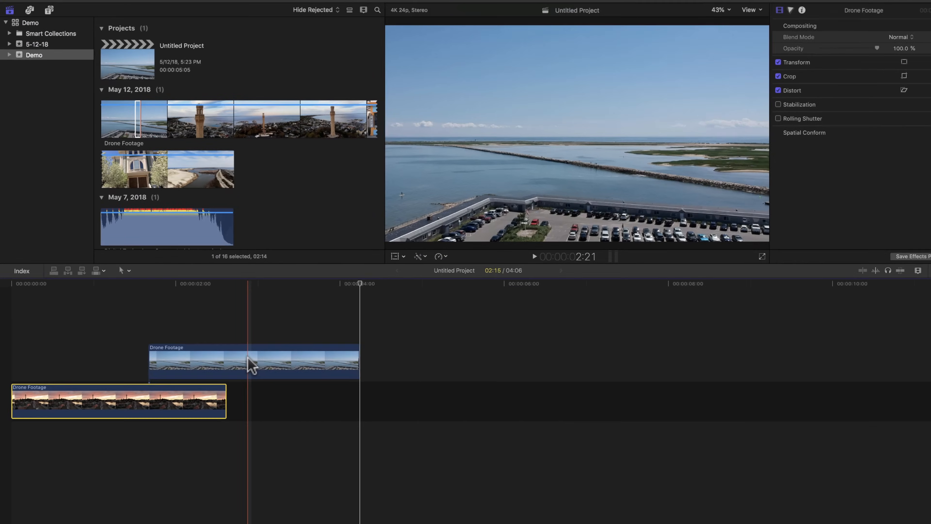
pyautogui.click(443, 245)
pyautogui.click(131, 397)
pyautogui.click(159, 357)
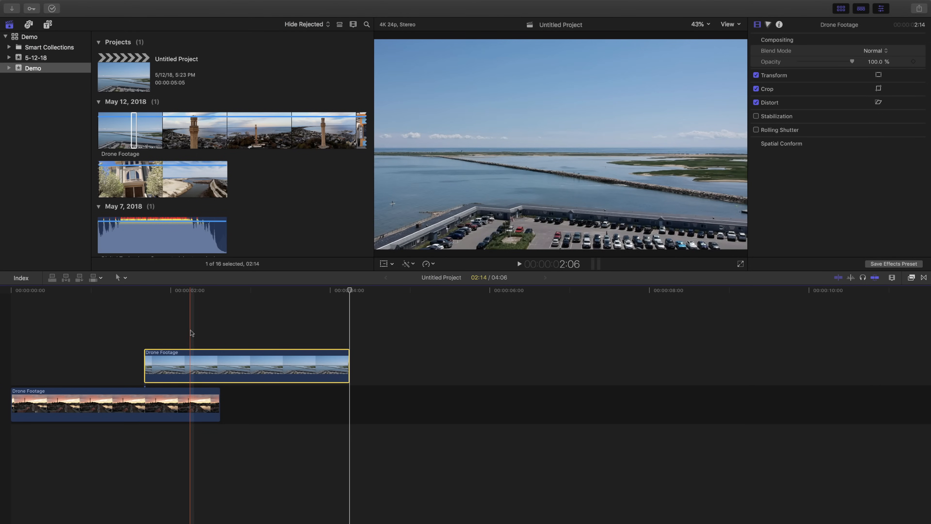
pyautogui.click(158, 402)
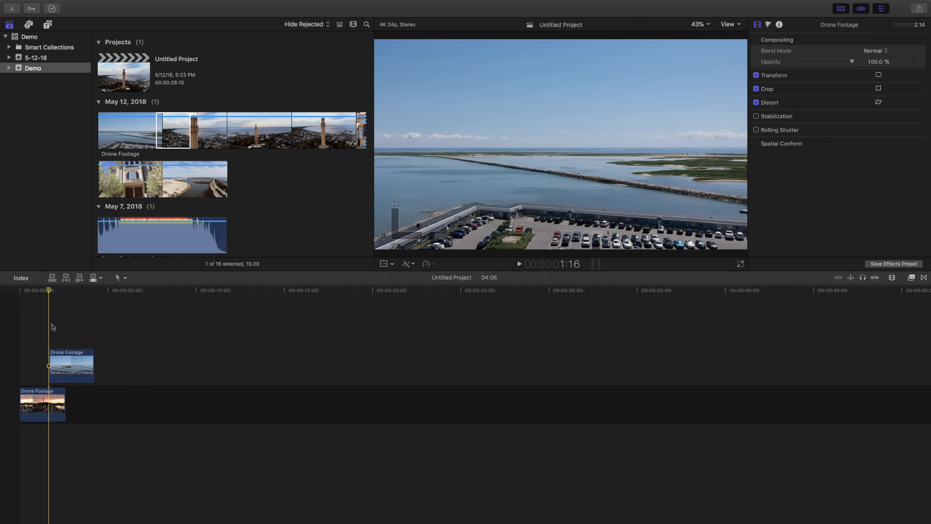
# Step: Play the assembled timeline across the cut from the dunes shot to the white tent shot, starting near 1:29
pyautogui.scroll(-15, 194, 141)
pyautogui.scroll(-8, 193, 140)
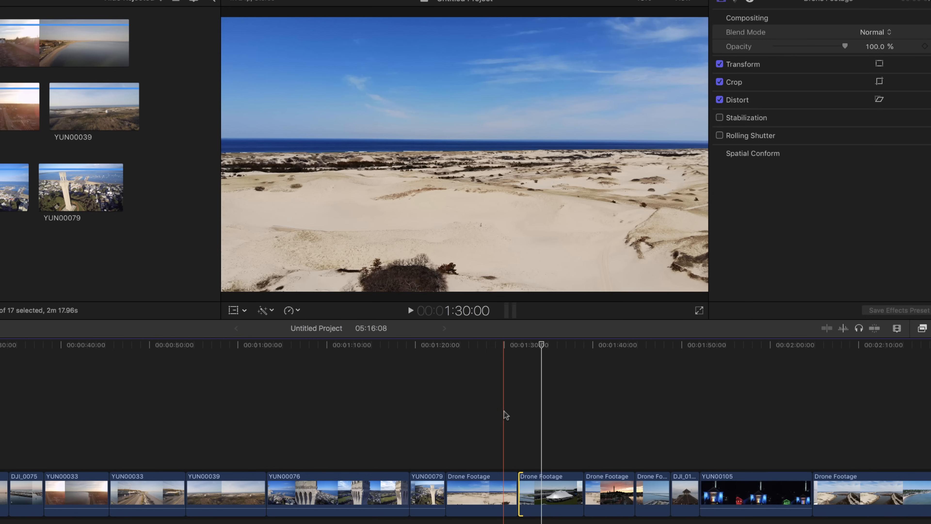
pyautogui.click(506, 414)
pyautogui.hscroll(4, 508, 419)
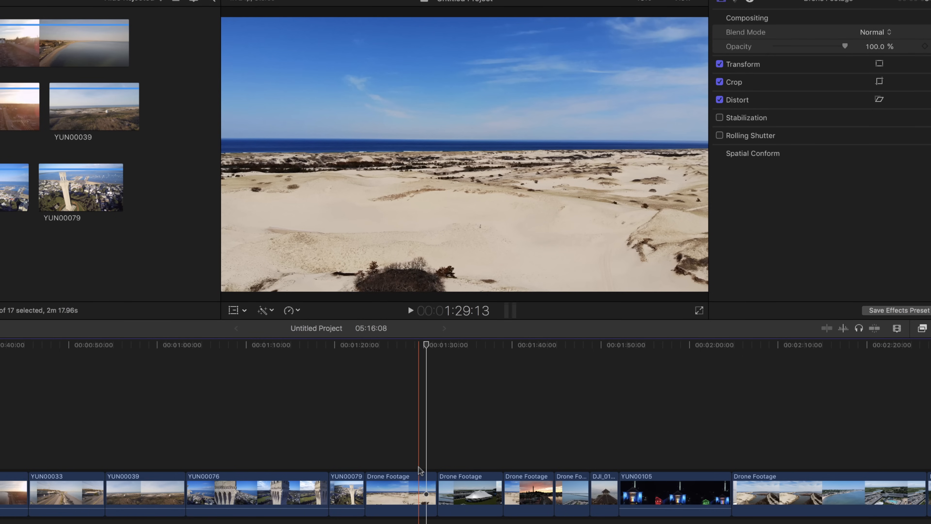
pyautogui.press('space')
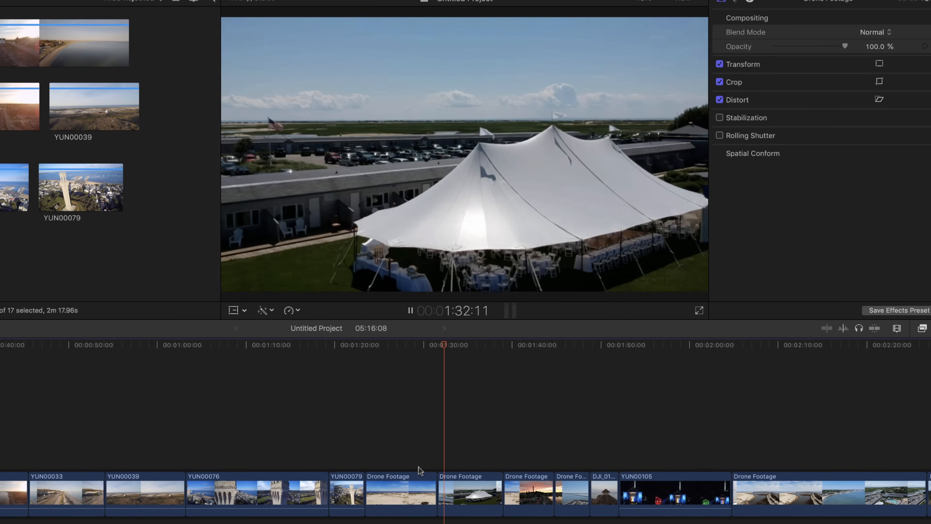
pyautogui.press('space')
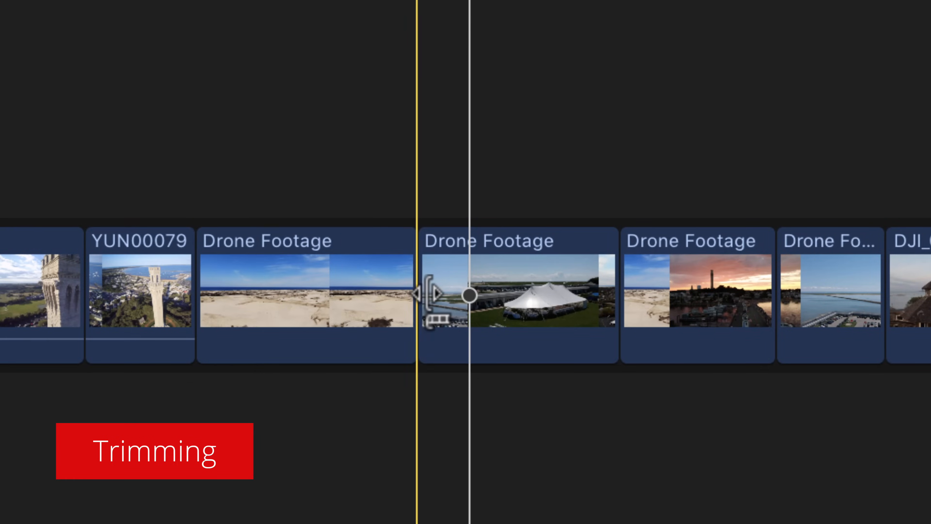
# Step: Trim 19 frames off the start of the Drone Footage clip showing the white tent
pyautogui.click(427, 294)
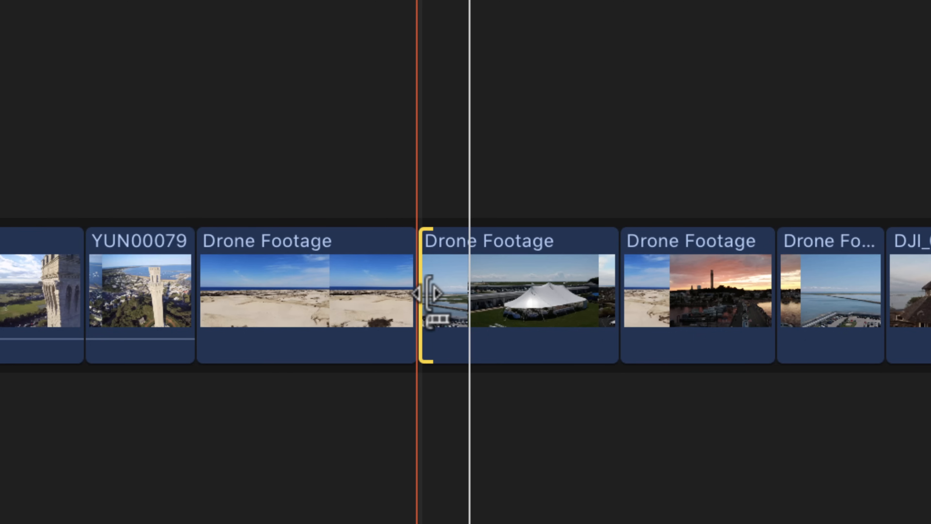
pyautogui.moveTo(429, 292); pyautogui.dragTo(439, 287)
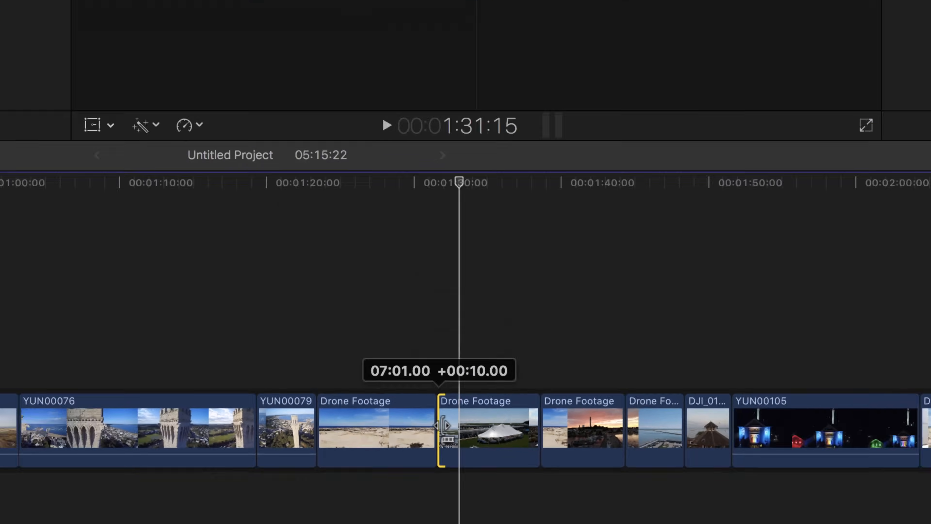
pyautogui.moveTo(443, 426); pyautogui.dragTo(444, 425)
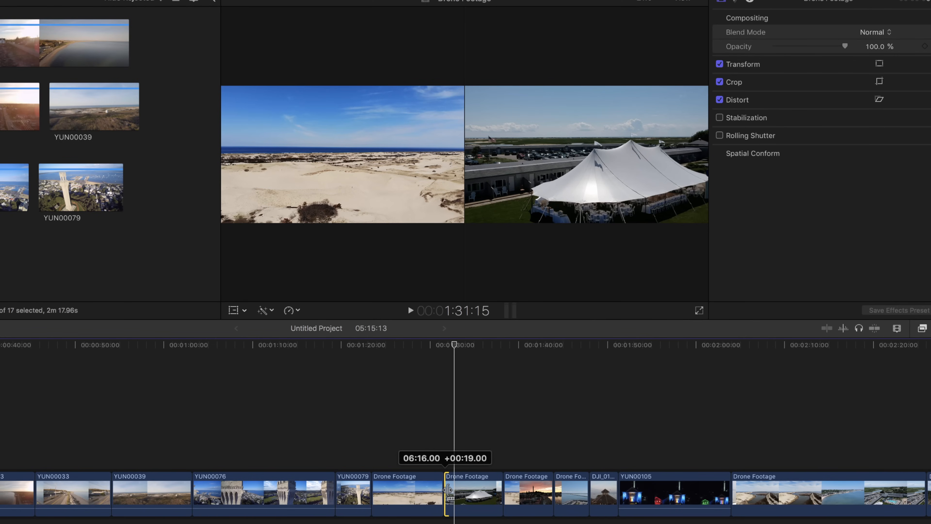
pyautogui.moveTo(448, 491); pyautogui.dragTo(449, 491)
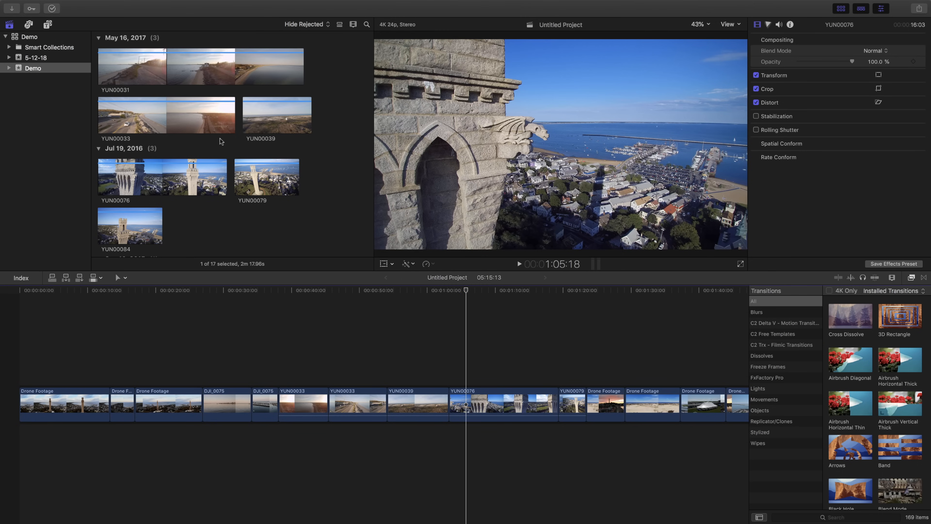
# Step: Add The Legend Begins music track beneath the video clips, attached at the very start of the timeline
pyautogui.scroll(-4, 223, 158)
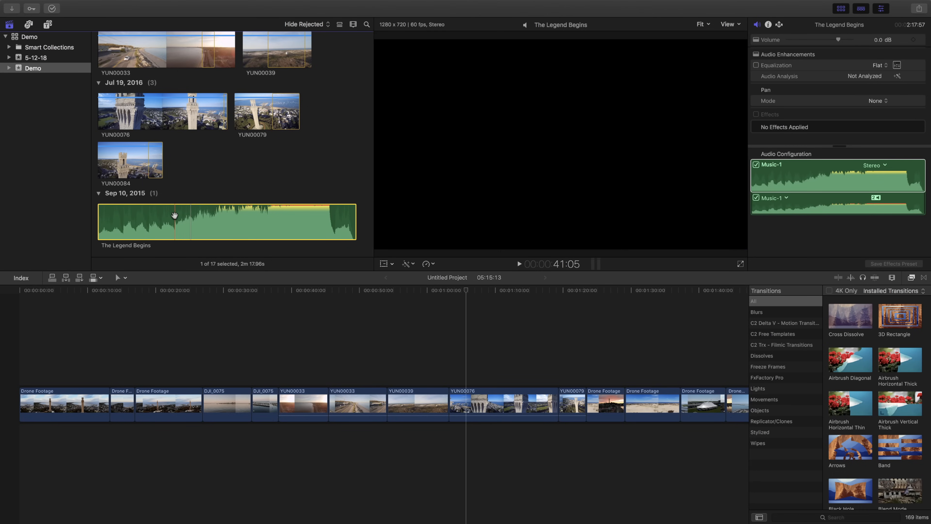
pyautogui.moveTo(145, 220); pyautogui.dragTo(20, 439)
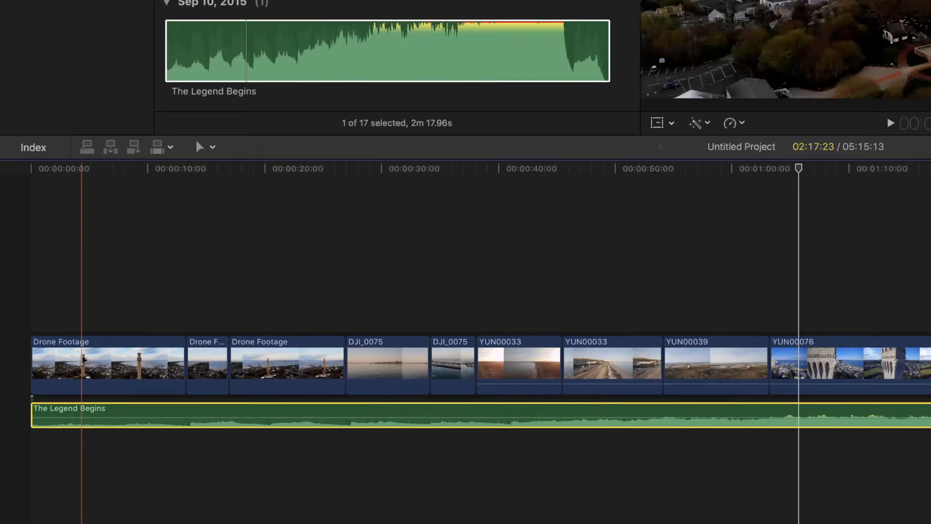
# Step: Try deleting the opening Drone Footage clip while the music is attached to it, and undo the deletion
pyautogui.click(229, 156)
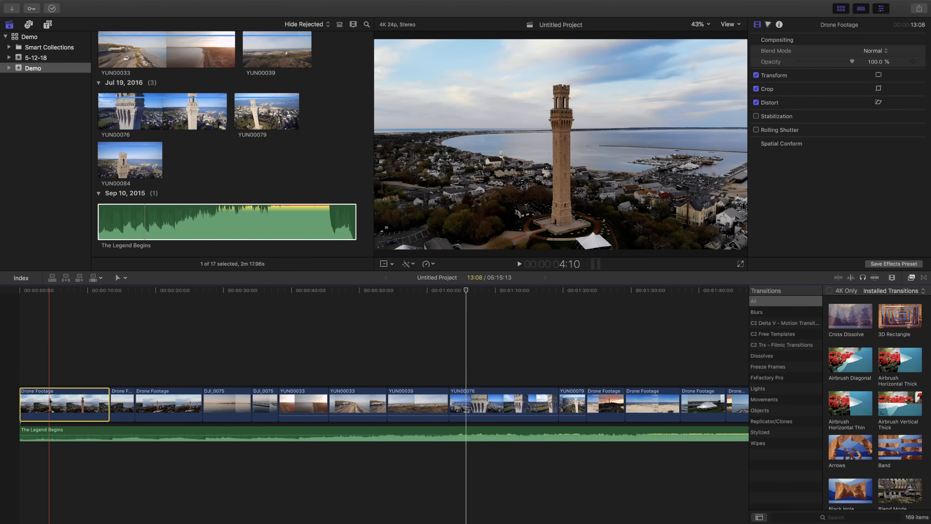
pyautogui.press('Delete')
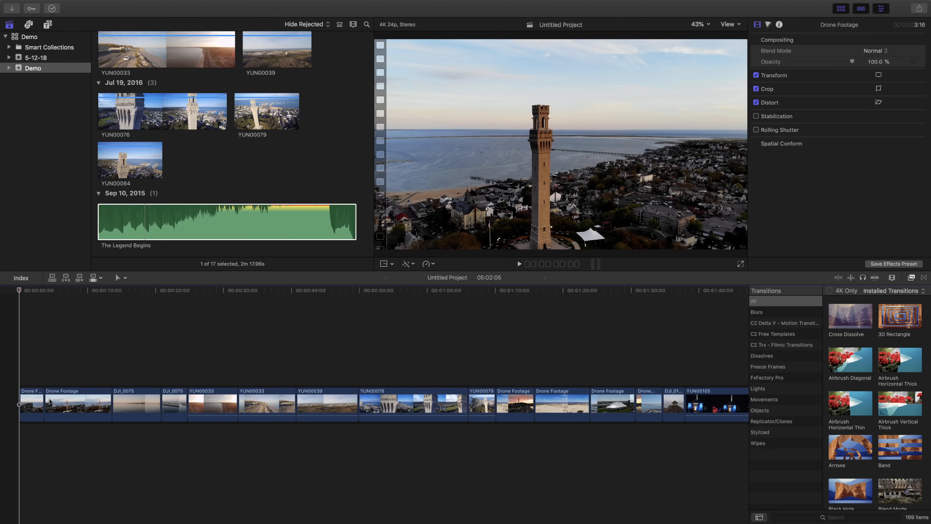
pyautogui.press('super+z')
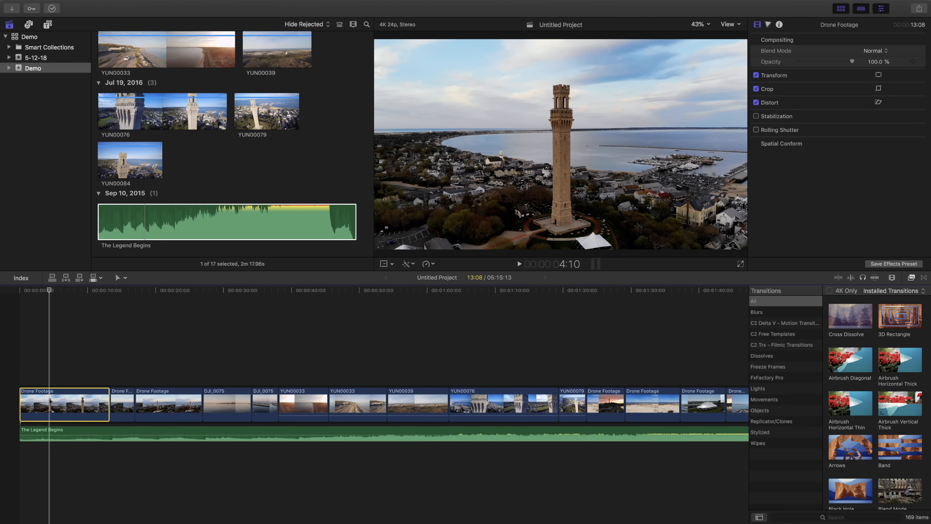
# Step: Try deleting the opening clip with the music moved under the second clip, undoing the deletion and returning the music to the timeline start
pyautogui.moveTo(79, 433); pyautogui.dragTo(170, 434)
pyautogui.click(84, 404)
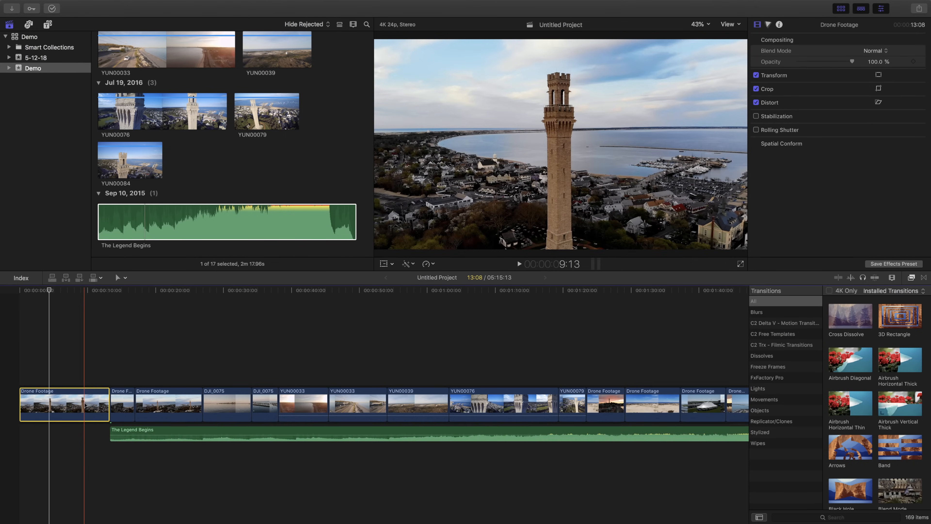
pyautogui.press('Delete')
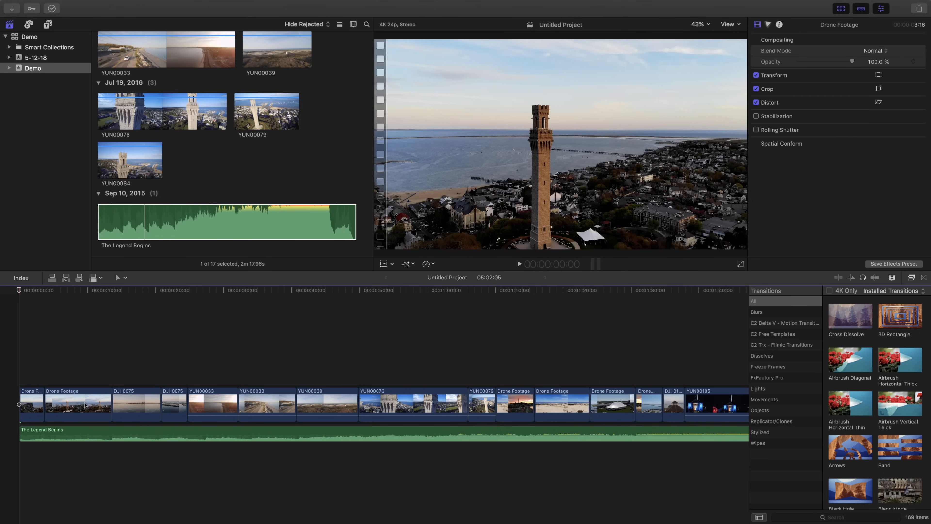
pyautogui.press('super+z')
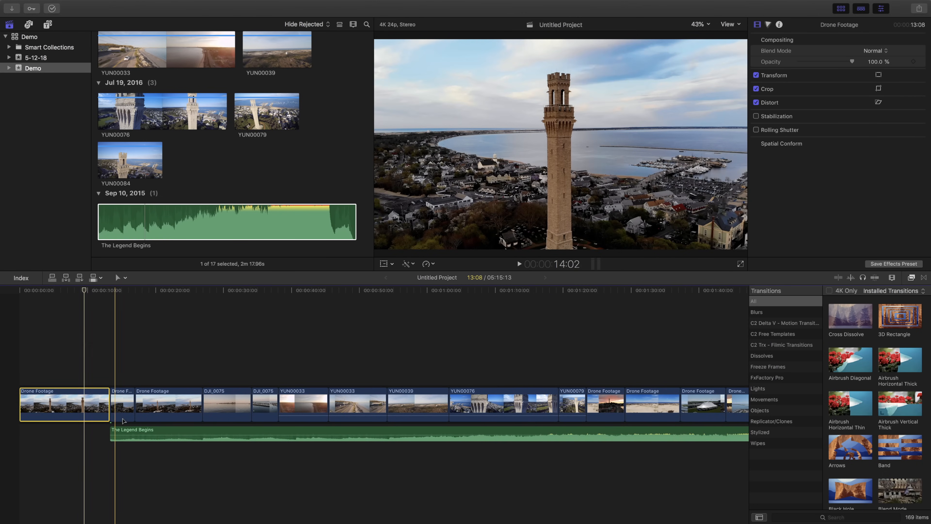
pyautogui.moveTo(126, 433); pyautogui.dragTo(40, 434)
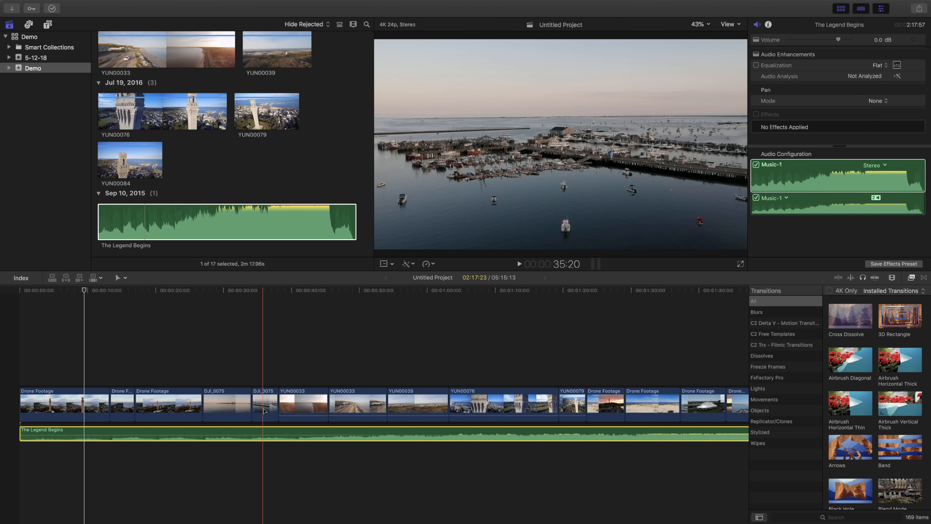
# Step: Try a ripple delete of the second YUN00033 clip, the coastal road shot, and undo it
pyautogui.click(359, 409)
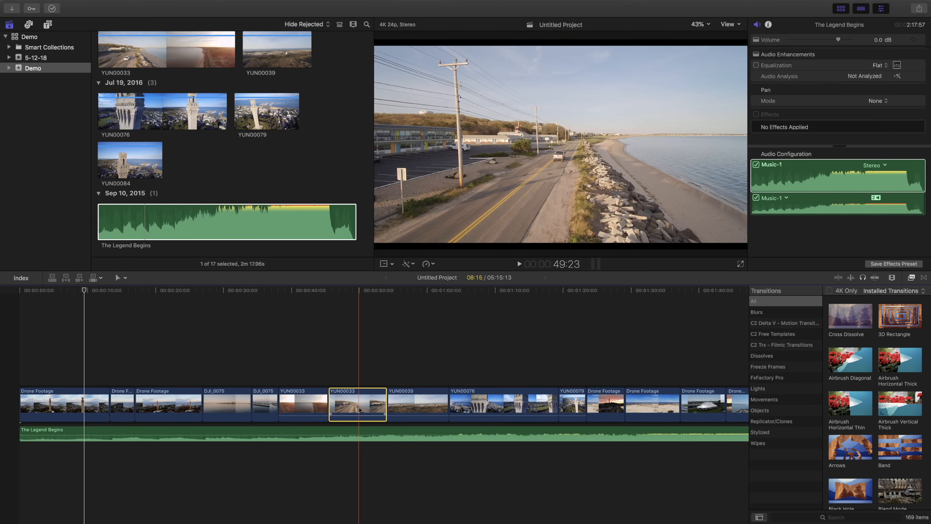
pyautogui.press('a')
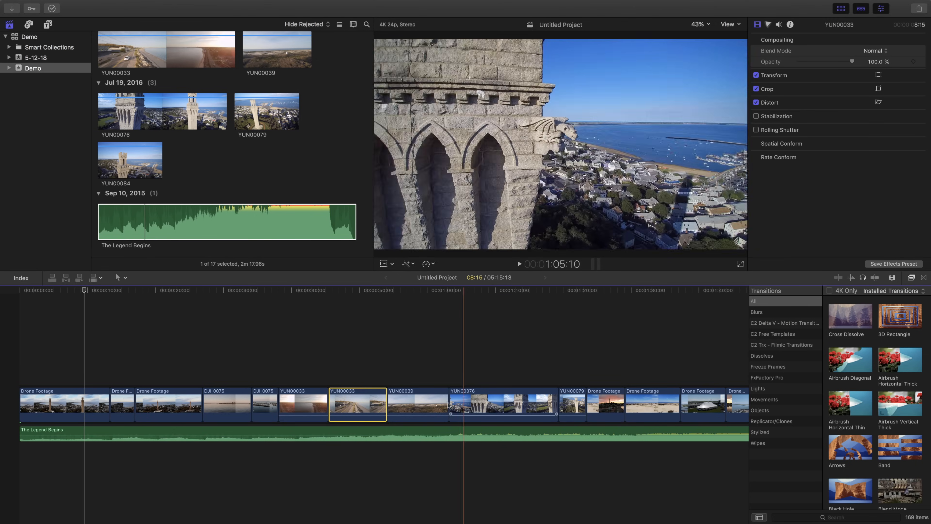
pyautogui.press('Delete')
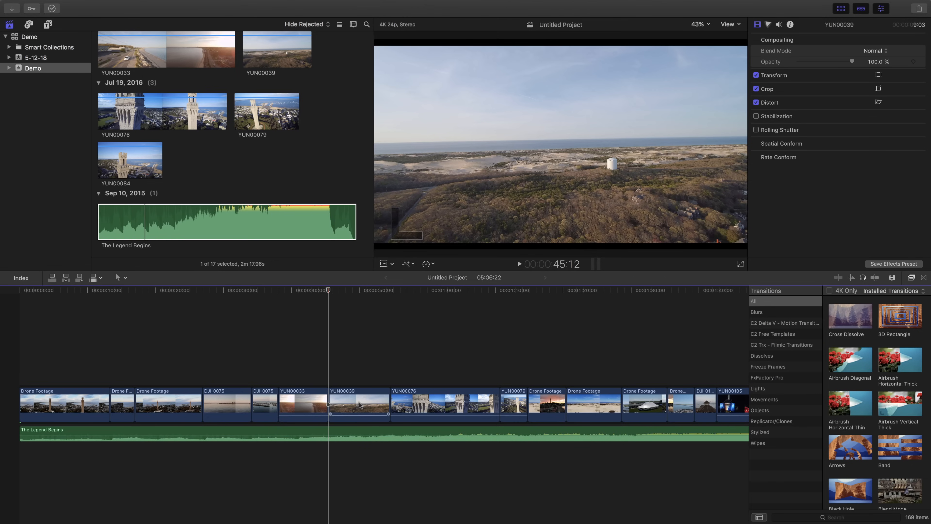
pyautogui.press('w')
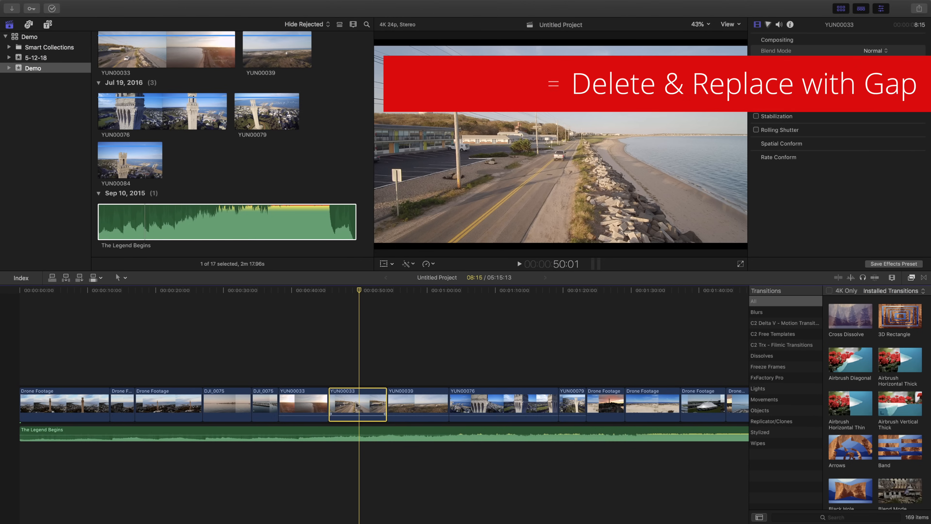
# Step: Replace the second YUN00033 clip with a gap and play the timeline from the first YUN00033 clip towards it
pyautogui.press('Delete')
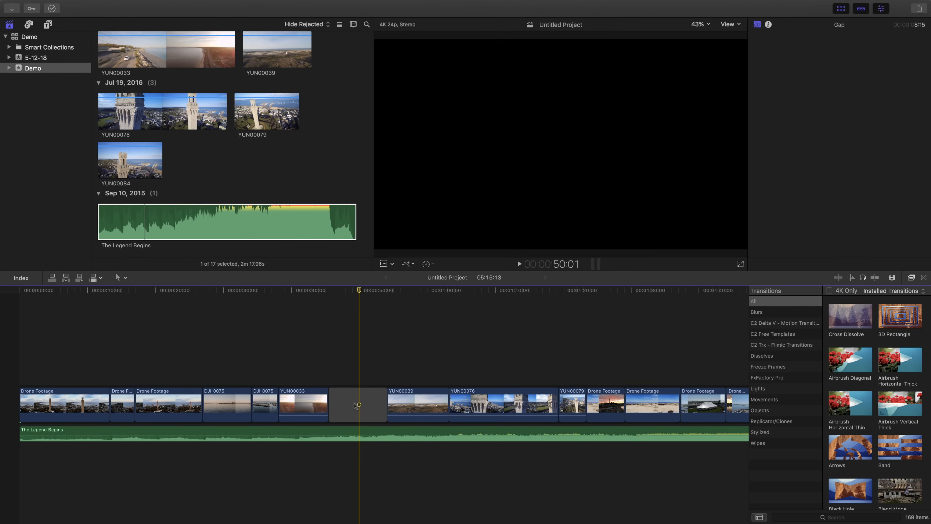
pyautogui.click(302, 408)
pyautogui.press('space')
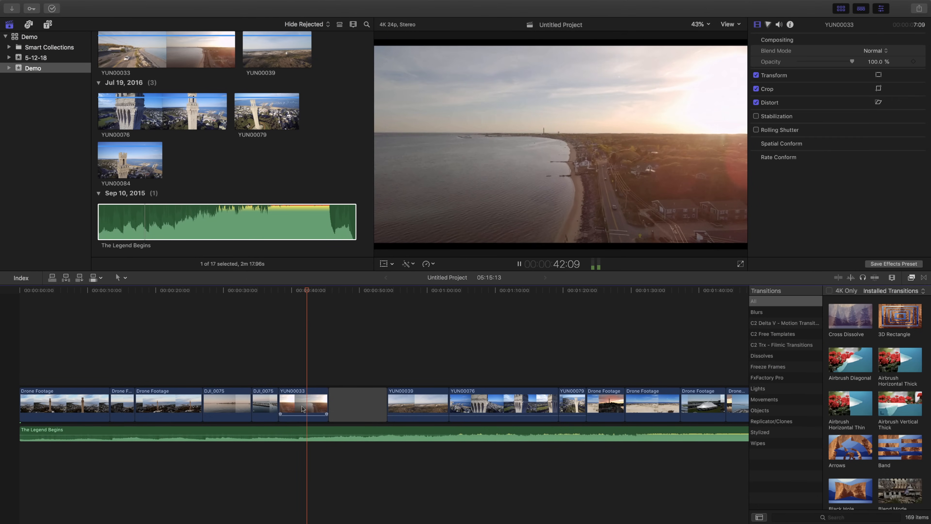
# Step: Play the timeline across the gap, stop playback, and undo the gap replacement of the second YUN00033 clip
pyautogui.press('XF86AudioMute')
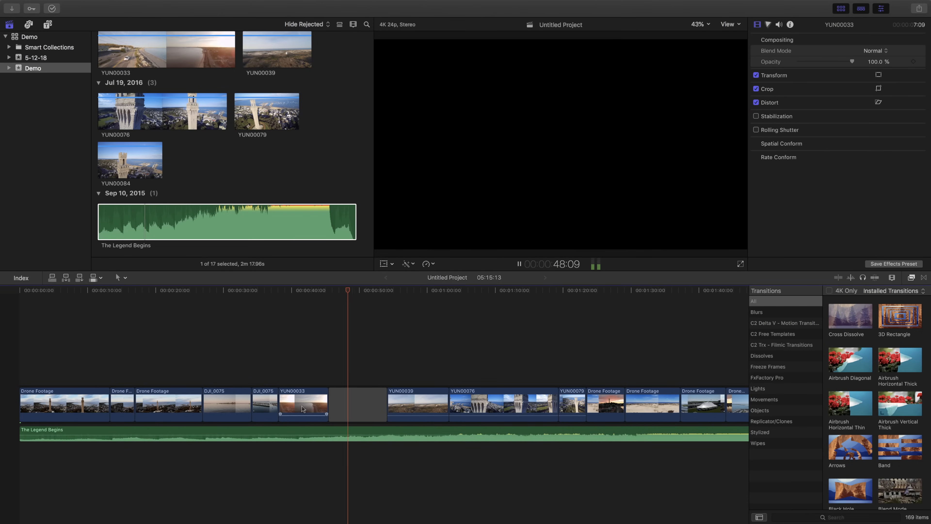
pyautogui.press('space')
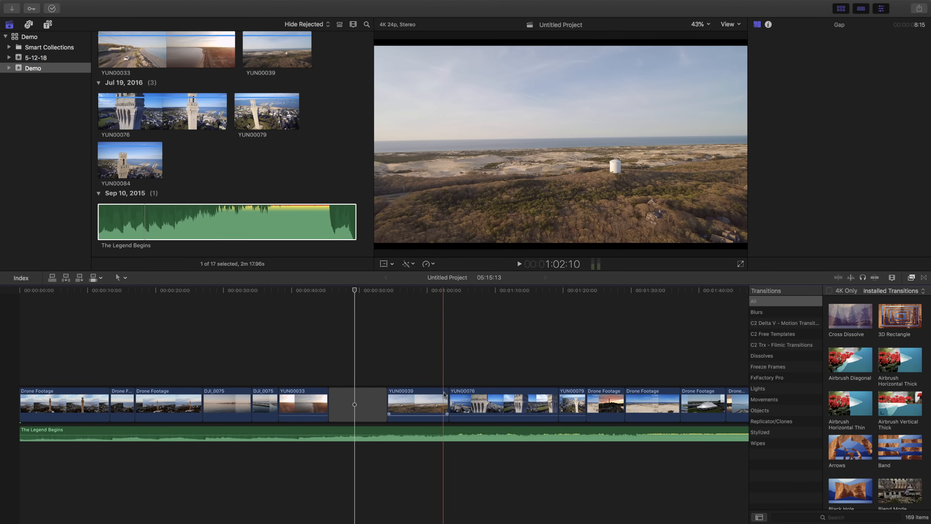
pyautogui.press('super+z')
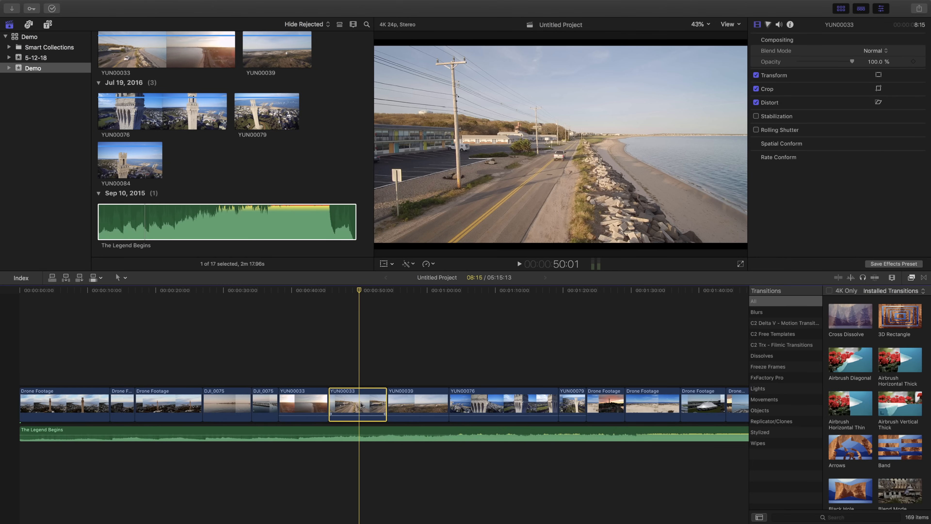
# Step: Try deleting the second YUN00033 clip so the following clips close up, and undo the deletion
pyautogui.press('Delete')
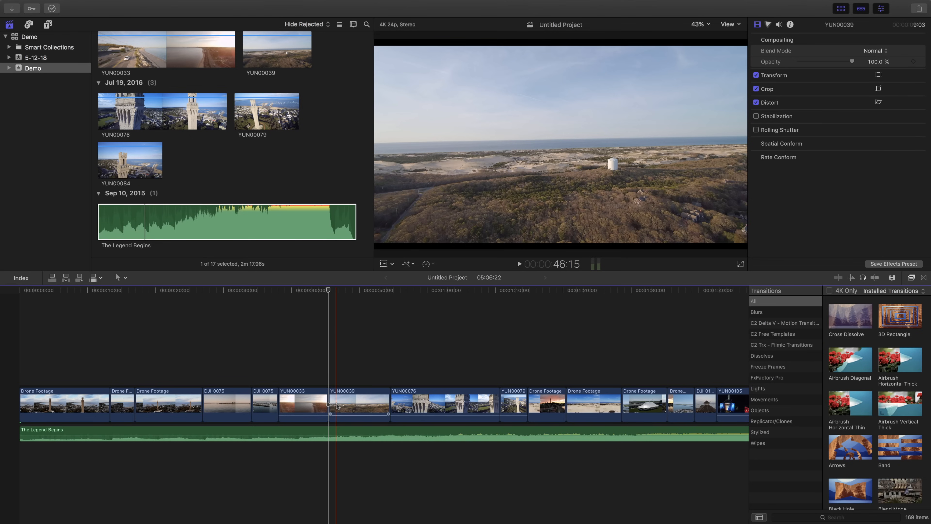
pyautogui.press('super+z')
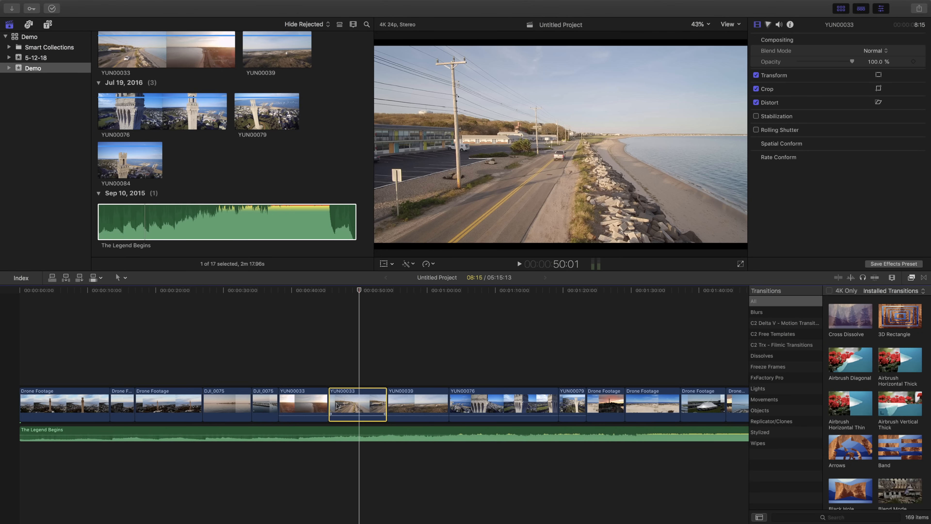
# Step: Move the second YUN00033 clip out of its slot, leaving a gap behind, and insert it between the two Drone Footage clips after YUN00079
pyautogui.click(121, 278)
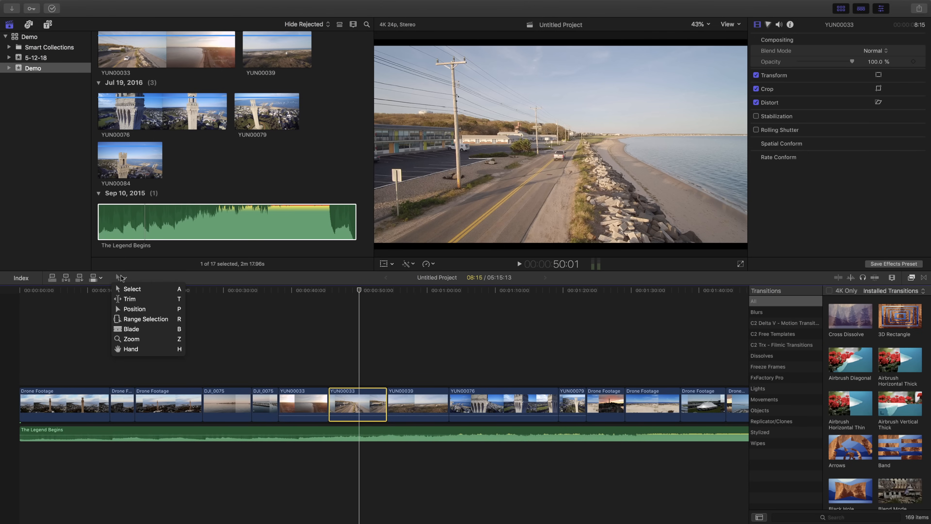
pyautogui.click(121, 277)
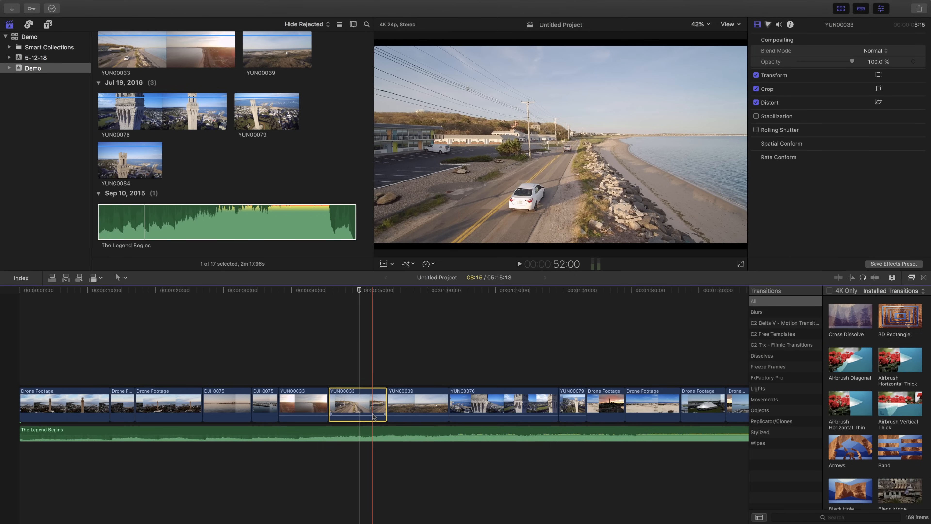
pyautogui.moveTo(366, 407); pyautogui.dragTo(486, 368)
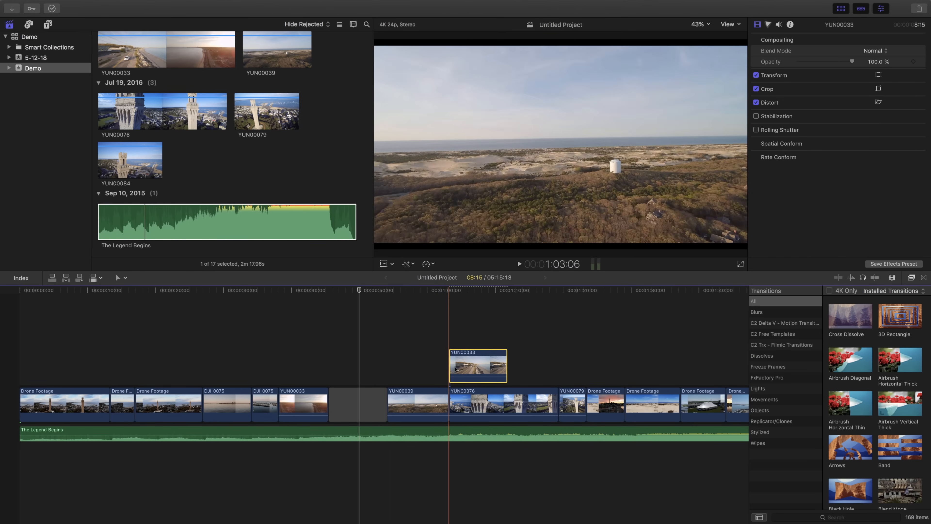
pyautogui.moveTo(459, 367); pyautogui.dragTo(645, 361)
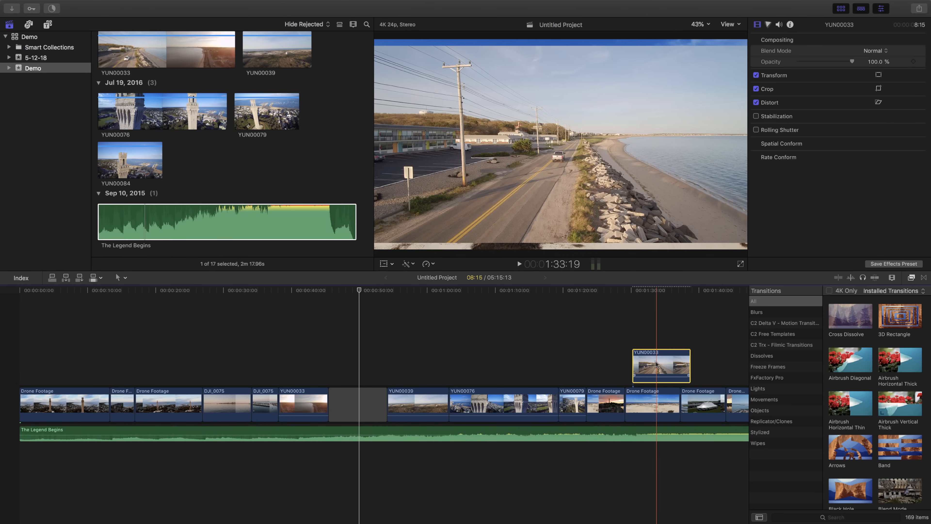
pyautogui.moveTo(663, 371); pyautogui.dragTo(651, 389)
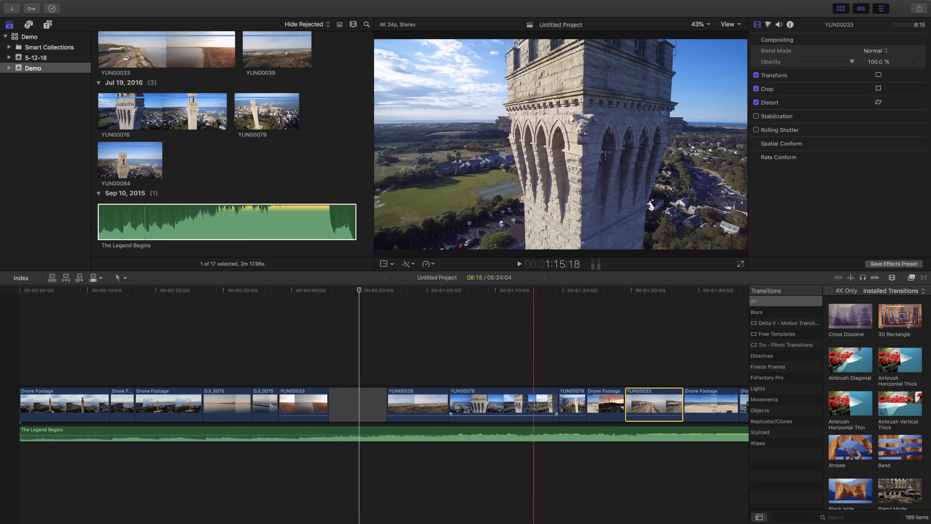
# Step: Try splitting the YUN00076 clip at about 1:15 with the Blade tool, and undo the cut
pyautogui.press('b')
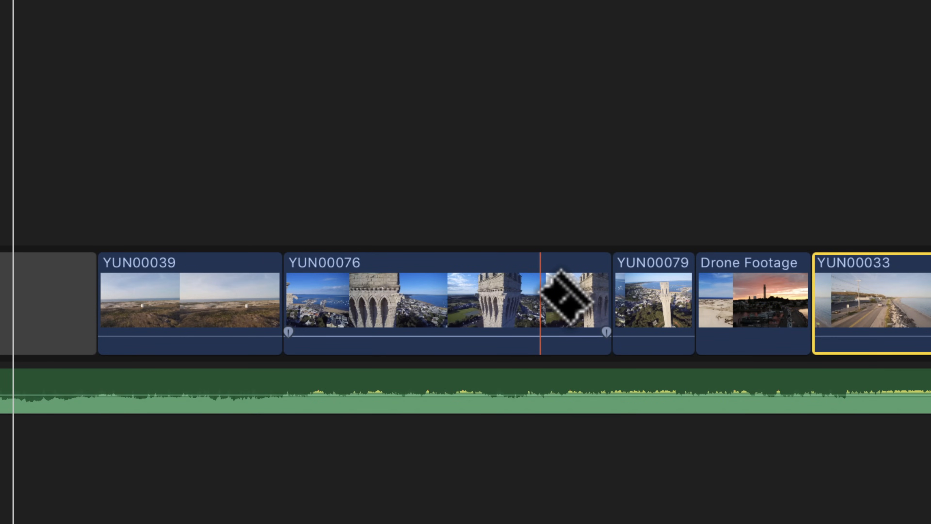
pyautogui.click(541, 297)
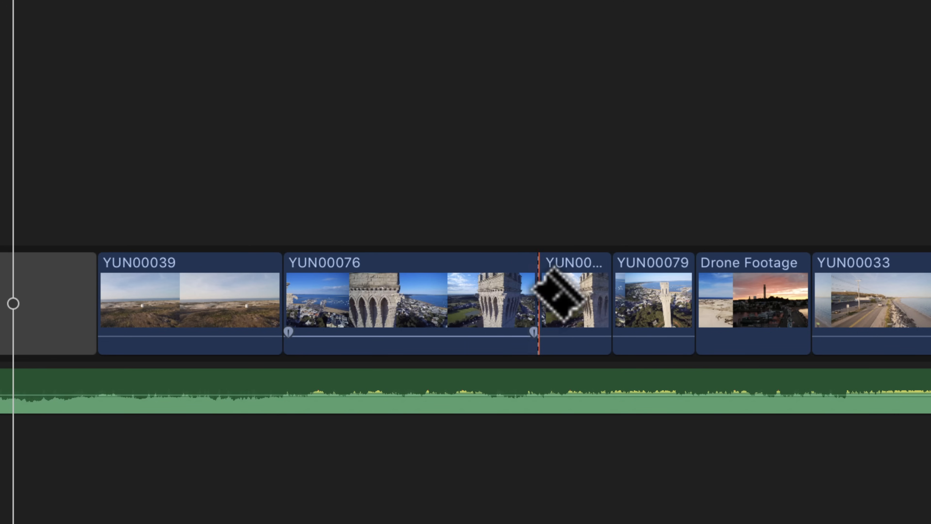
pyautogui.press('super+z')
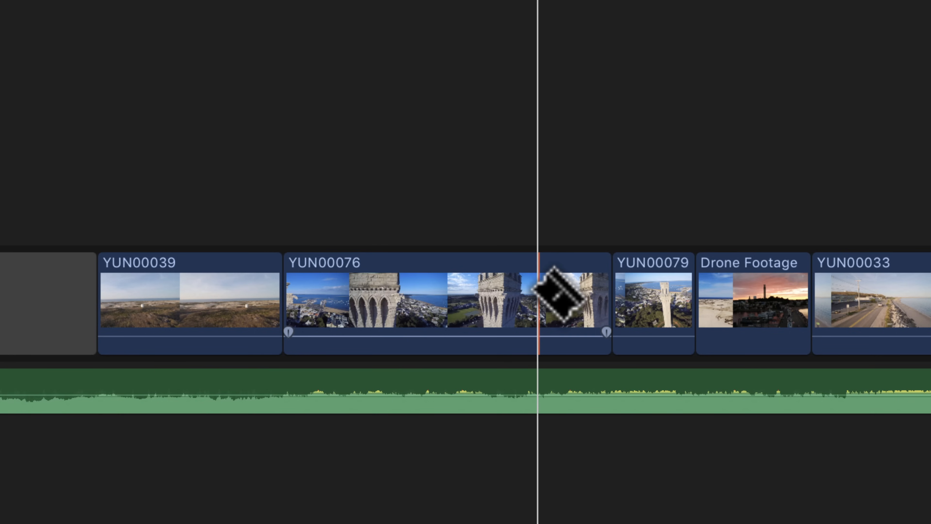
# Step: Return to the Select tool and split the YUN00076 clip at the playhead
pyautogui.press('a')
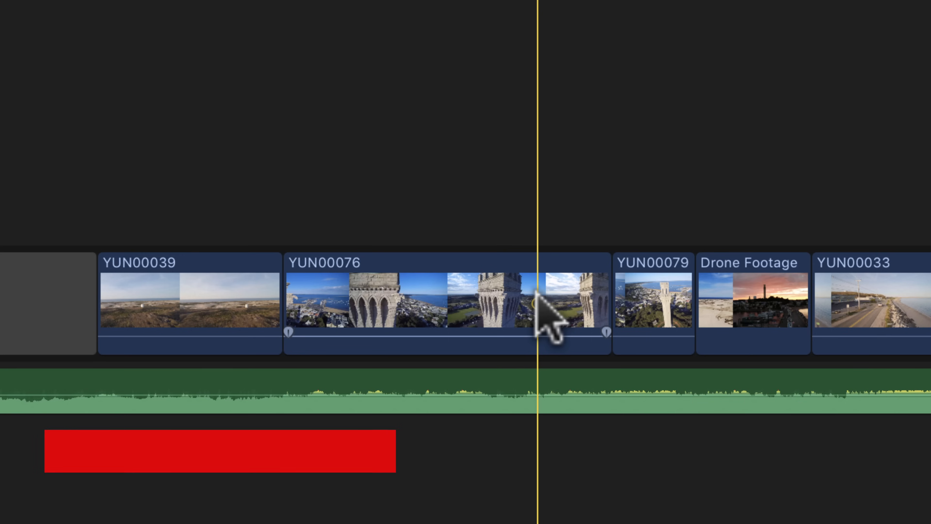
pyautogui.press('super+b')
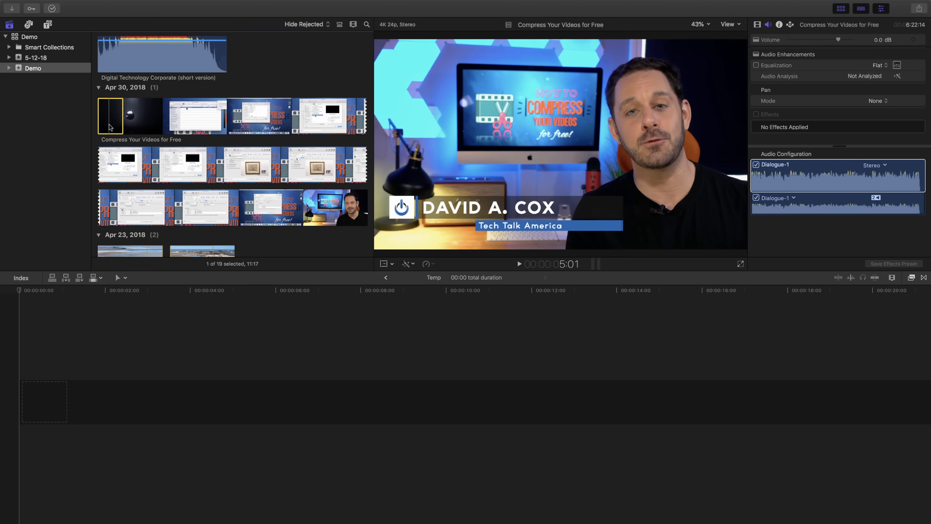
# Step: Append the selected range of Compress Your Videos for Free to the Temp timeline and enlarge the clip height to nearly the maximum
pyautogui.press('e')
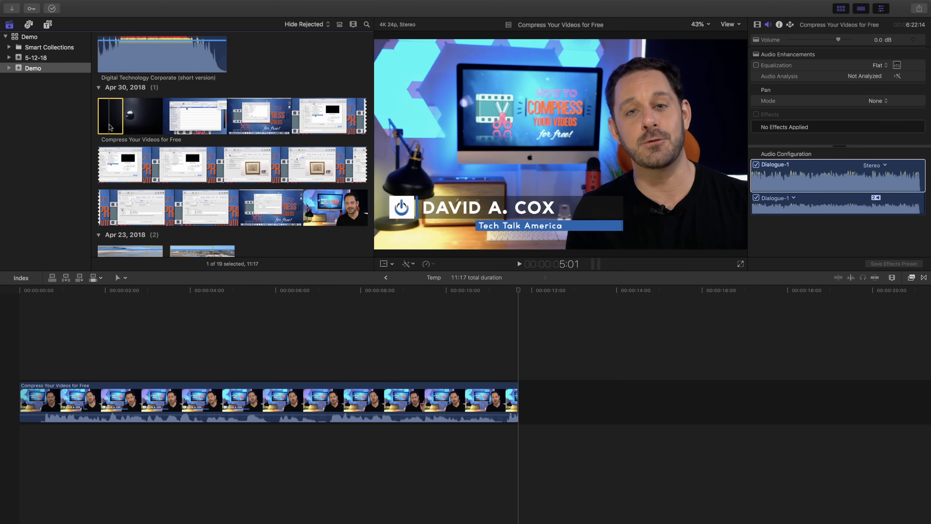
pyautogui.click(2, 313)
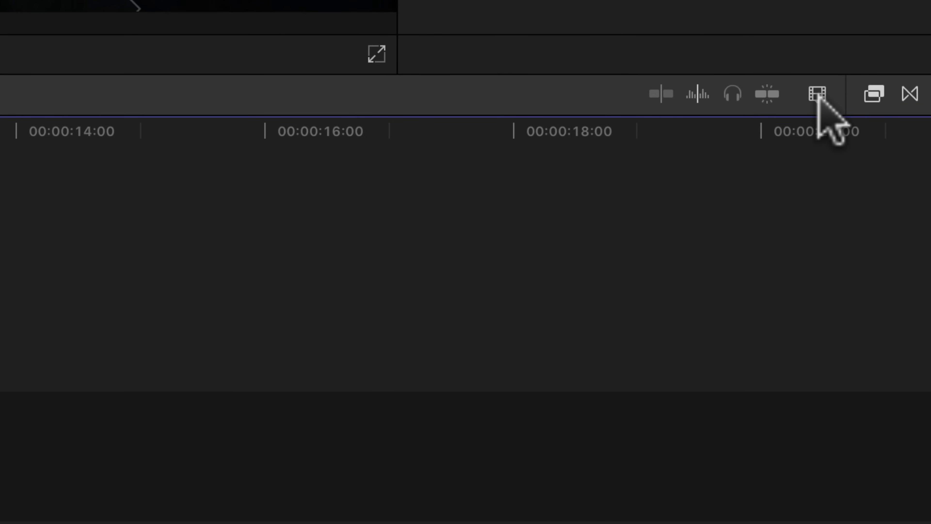
pyautogui.click(818, 96)
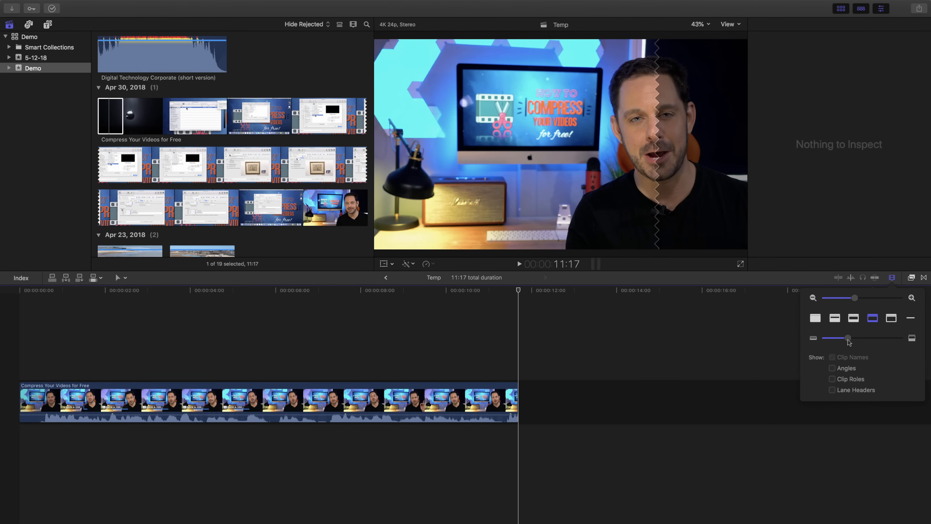
pyautogui.moveTo(849, 341); pyautogui.dragTo(900, 338)
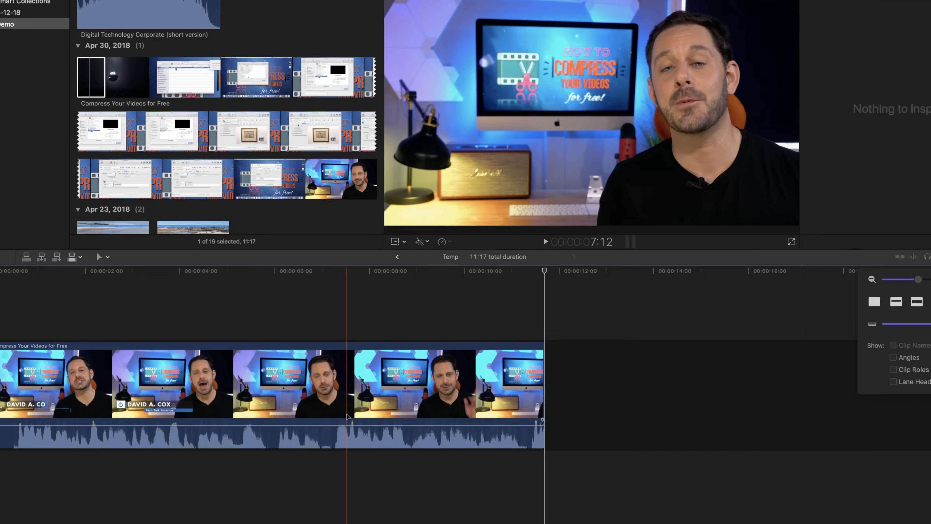
# Step: Raise the Compress Your Videos for Free clip's audio volume line to 4.0 dB
pyautogui.moveTo(343, 431)
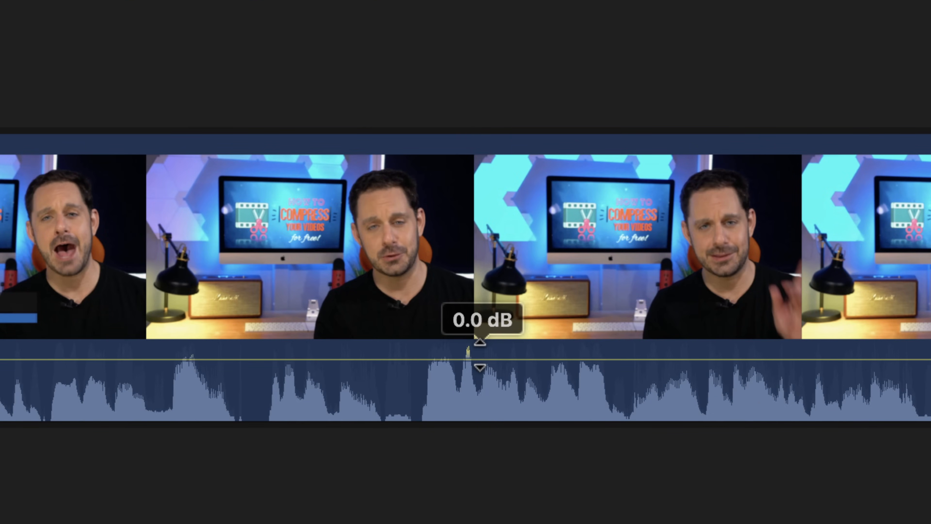
pyautogui.moveTo(479, 355); pyautogui.dragTo(483, 346)
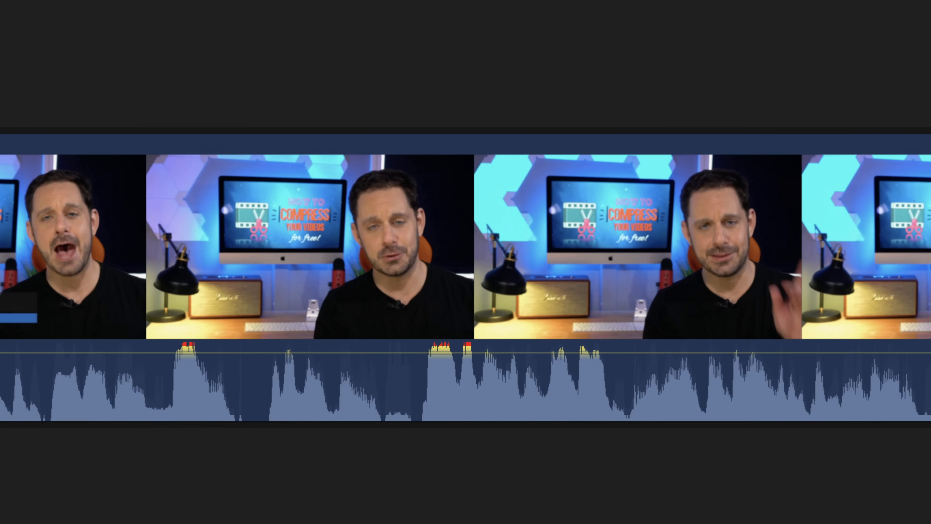
pyautogui.press('shift+super+minus')
pyautogui.press('shift+super+minus')
pyautogui.press('shift+super+minus')
pyautogui.press('shift+super+minus')
pyautogui.press('shift+super+minus')
pyautogui.press('shift+super+minus')
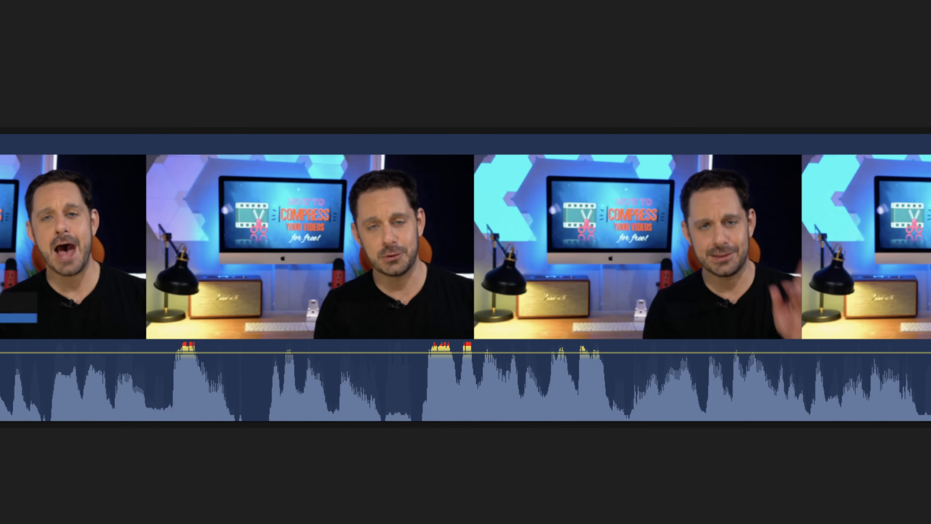
# Step: Place the playhead at the red audio peak past seven seconds and try fine-tuning the volume line there
pyautogui.click(466, 82)
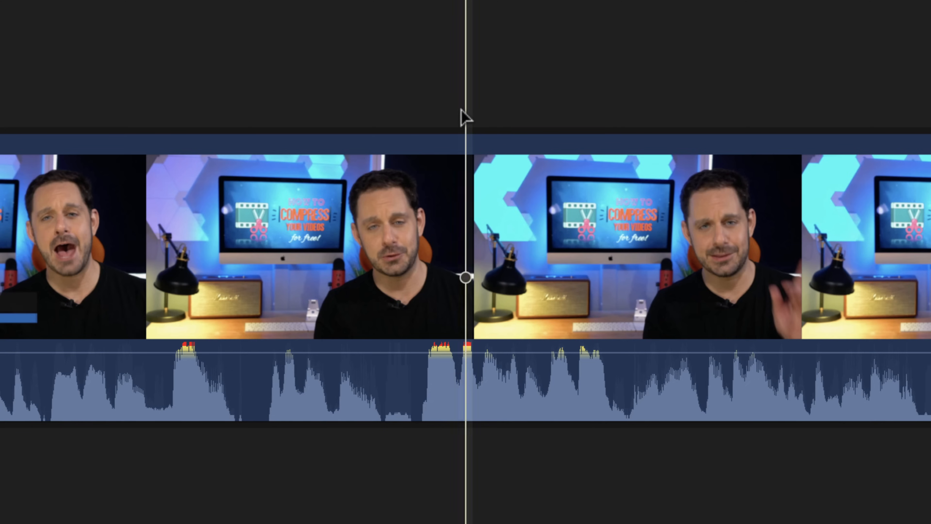
pyautogui.moveTo(319, 352)
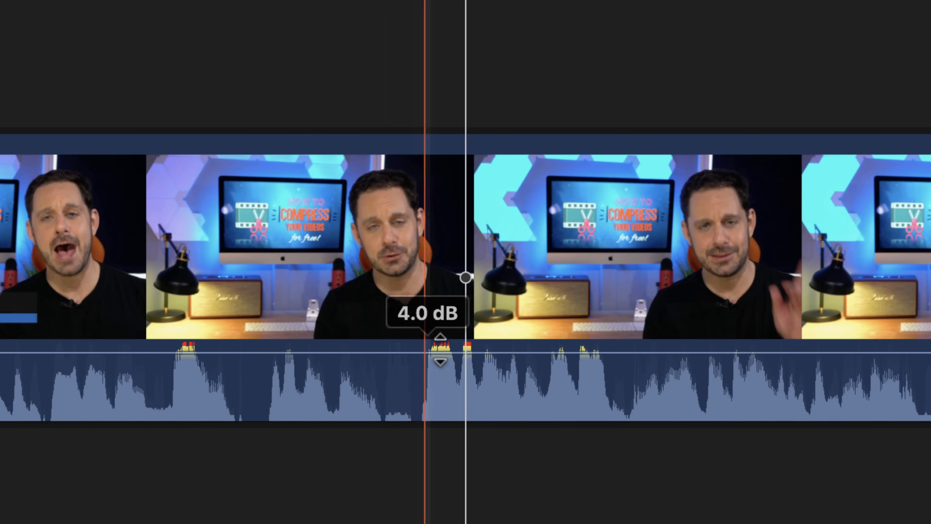
pyautogui.moveTo(473, 354)
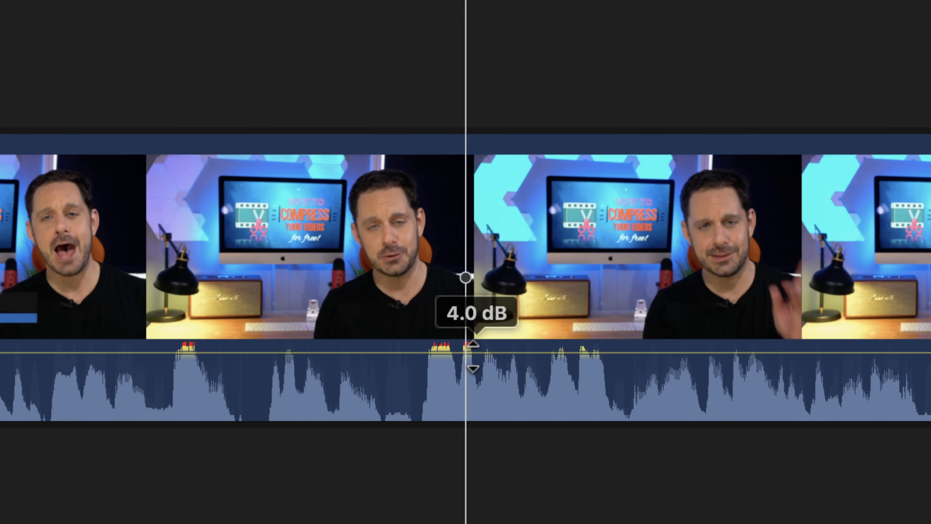
pyautogui.moveTo(473, 356)
pyautogui.mouseDown()
pyautogui.moveTo(472, 375)
pyautogui.moveTo(476, 355)
pyautogui.mouseUp()
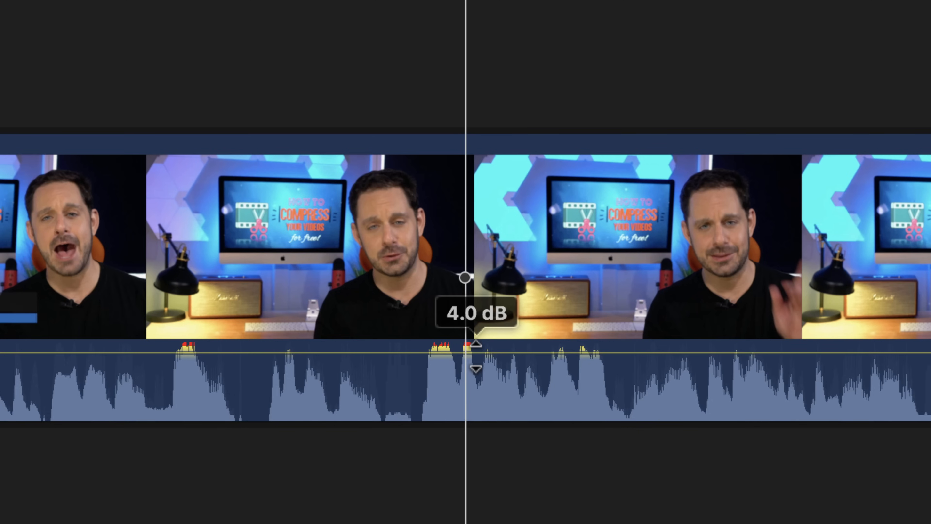
pyautogui.moveTo(475, 356); pyautogui.dragTo(475, 354)
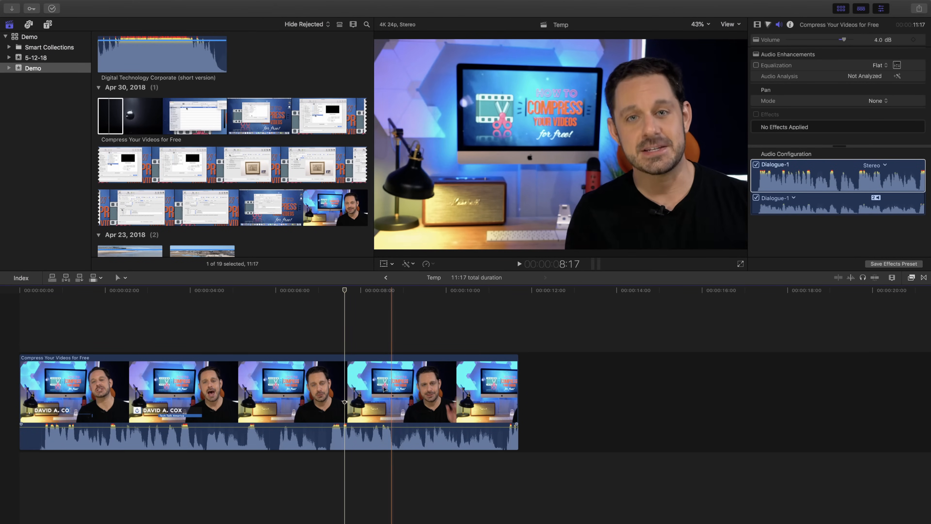
# Step: Select the Compress Your Videos for Free clip and set its audio volume to 2.6 dB
pyautogui.click(359, 375)
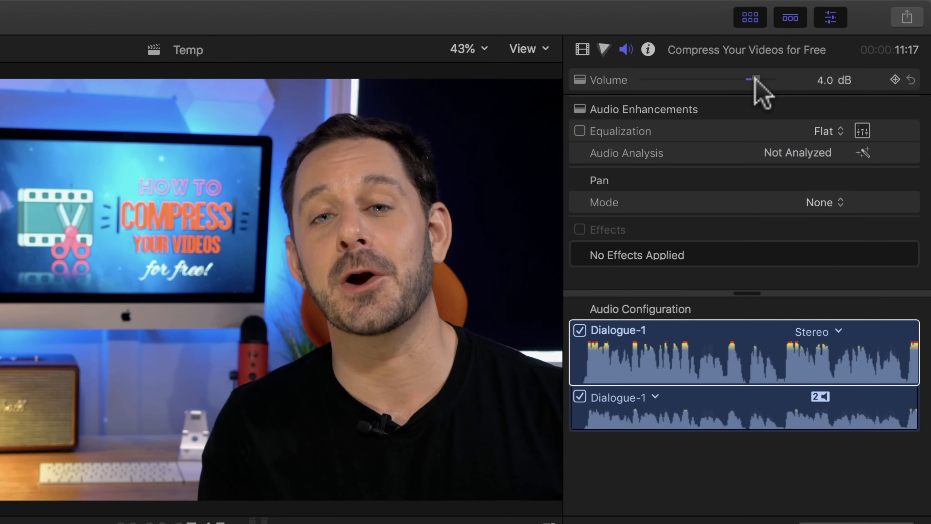
pyautogui.moveTo(754, 78); pyautogui.dragTo(751, 76)
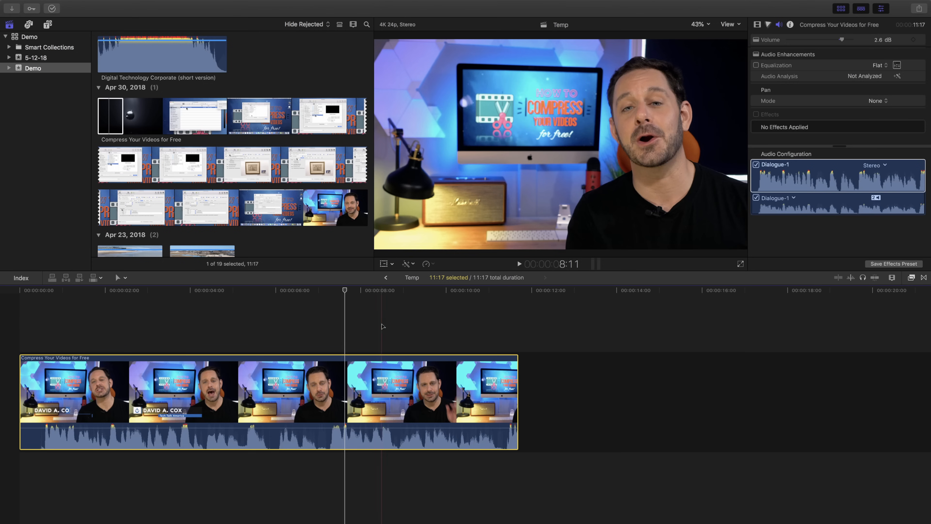
# Step: Select the clip and place the playhead in the waveform dip just before the red audio peak past seven seconds
pyautogui.click(341, 344)
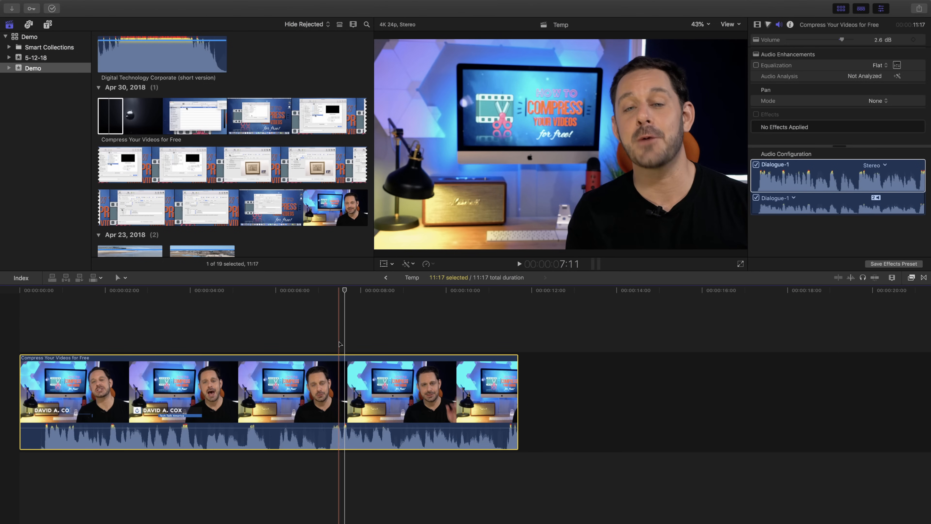
pyautogui.press('super+equal')
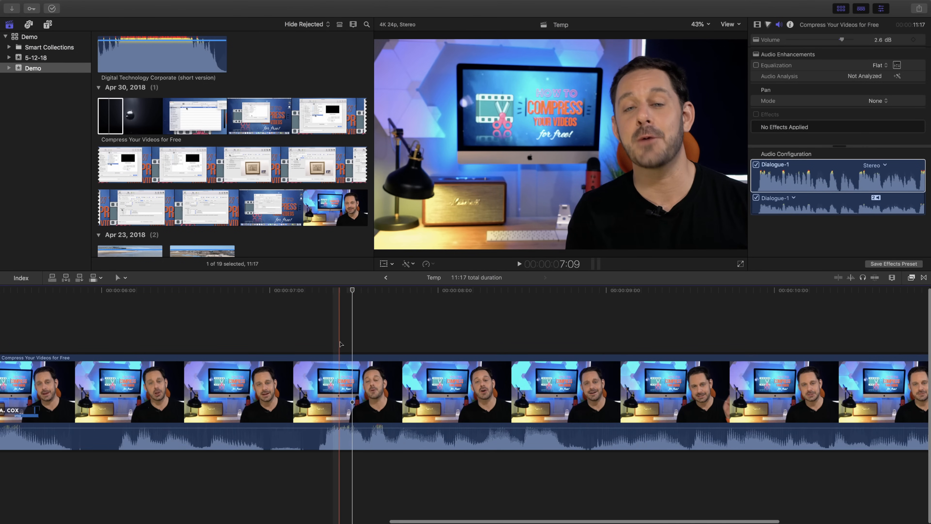
pyautogui.press('super+equal')
pyautogui.hscroll(-1, 340, 359)
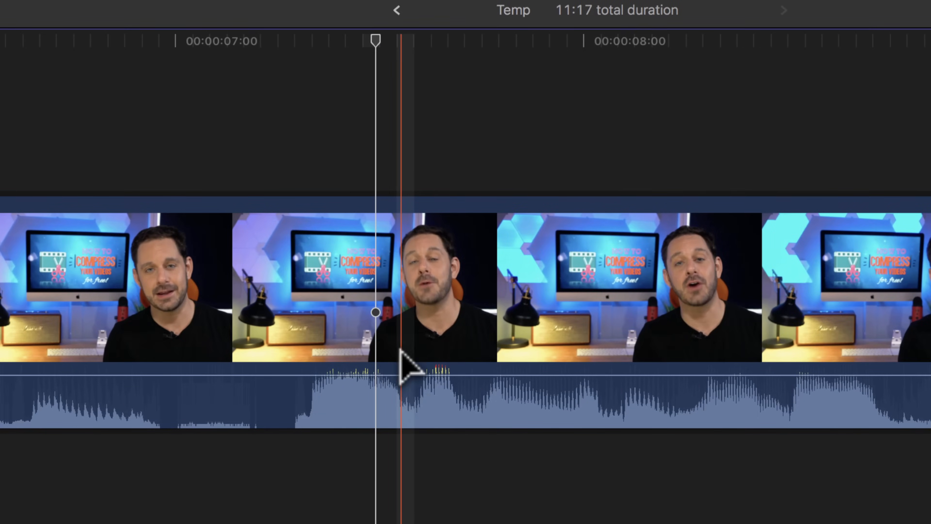
pyautogui.moveTo(397, 428)
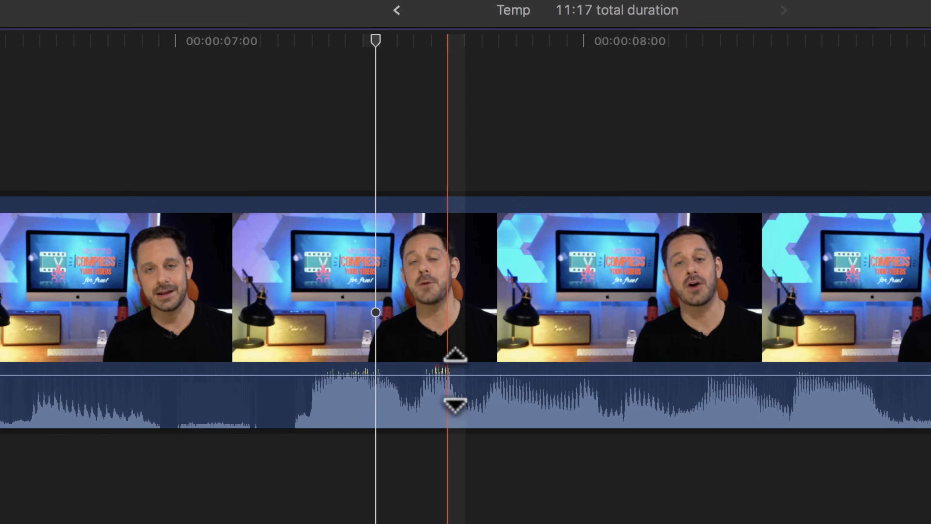
pyautogui.moveTo(412, 382)
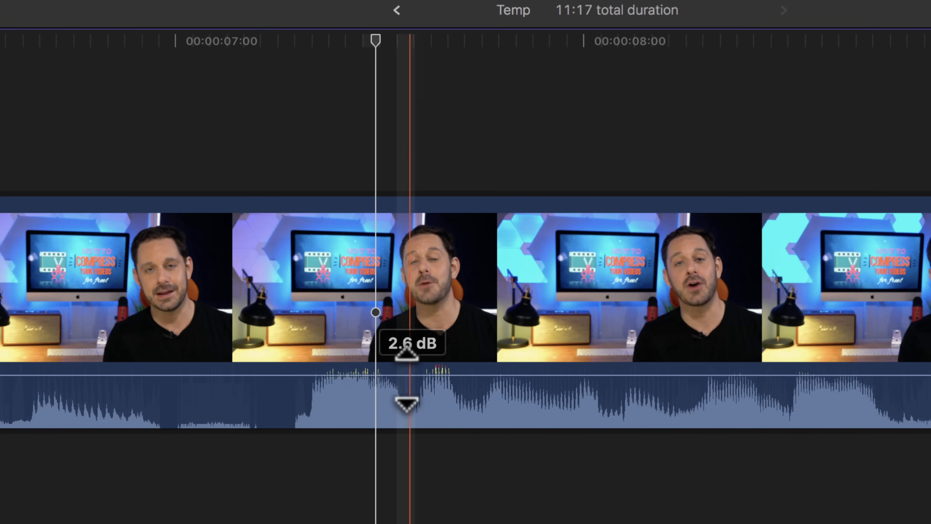
pyautogui.click(386, 371)
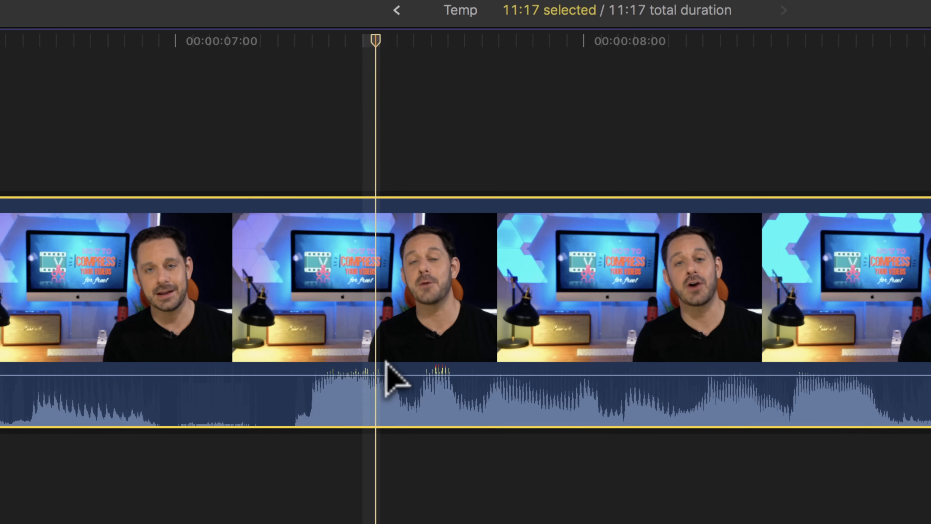
pyautogui.click(377, 37)
pyautogui.moveTo(378, 37); pyautogui.dragTo(408, 36)
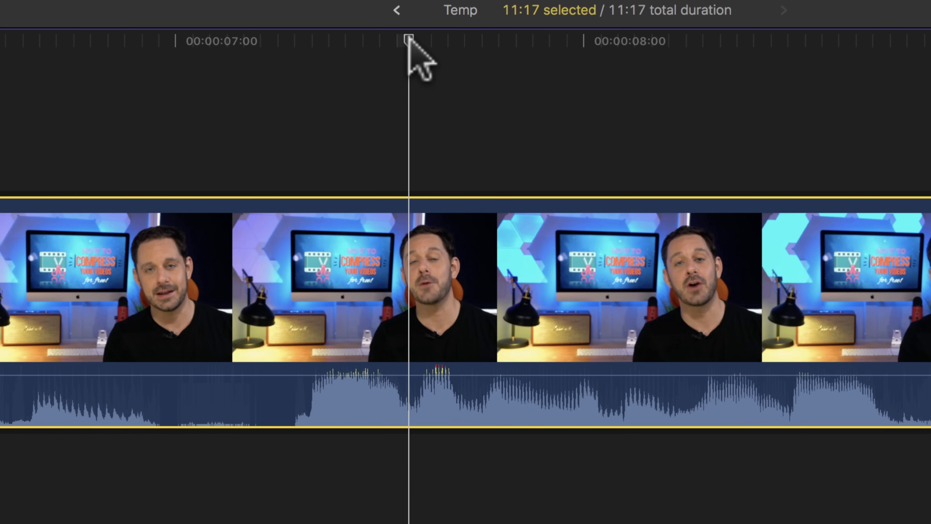
pyautogui.moveTo(408, 37); pyautogui.dragTo(408, 37)
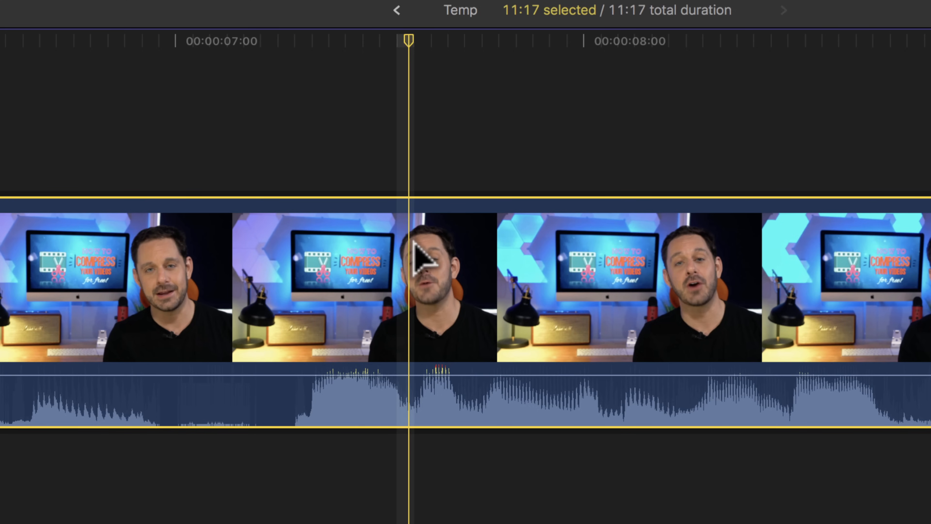
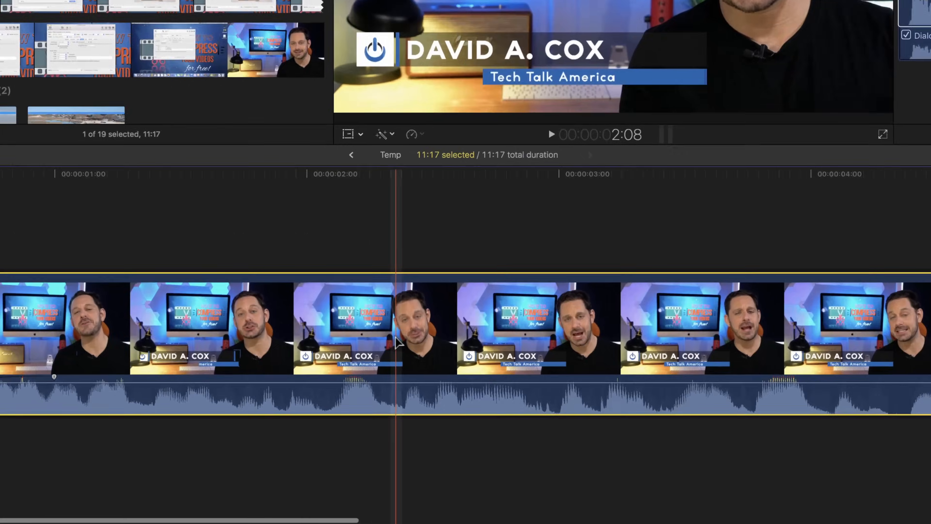
# Step: Detach the audio from the Compress Your Videos for Free clip in the timeline
pyautogui.rightClick(416, 400)
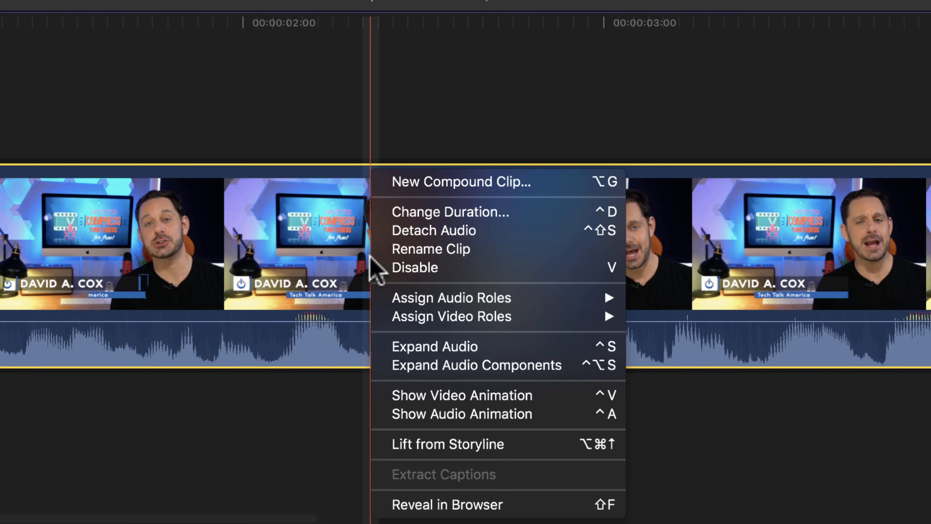
pyautogui.click(381, 231)
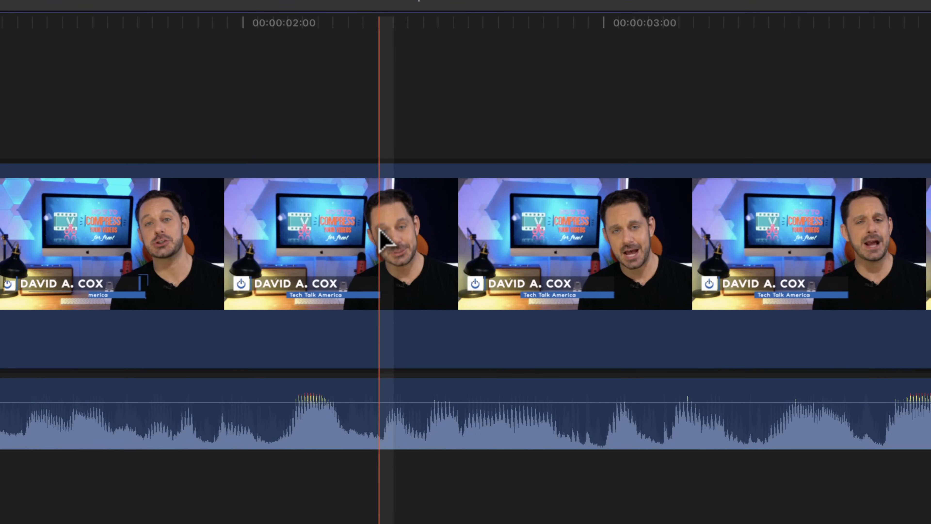
pyautogui.click(399, 228)
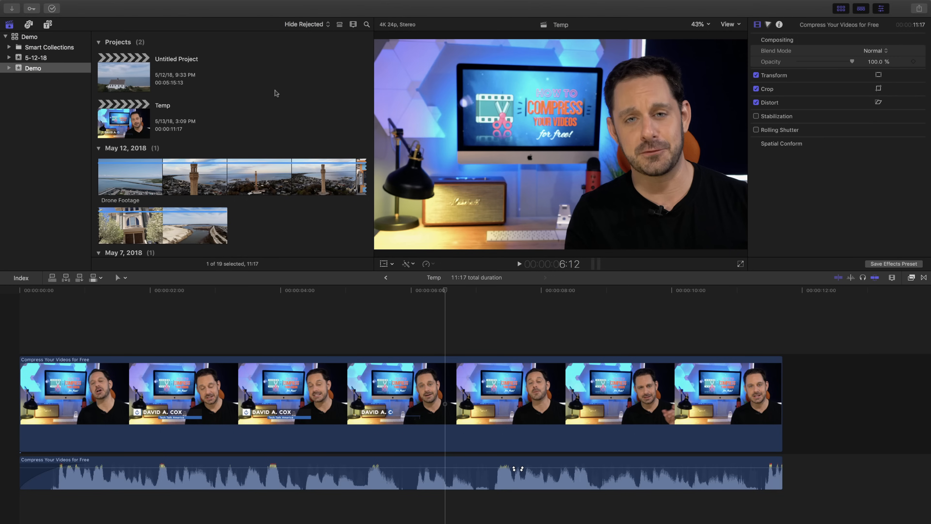
# Step: Add the Digital Technology Corporate (short version) track below the detached audio, aligned with the start of the timeline
pyautogui.scroll(-10, 275, 91)
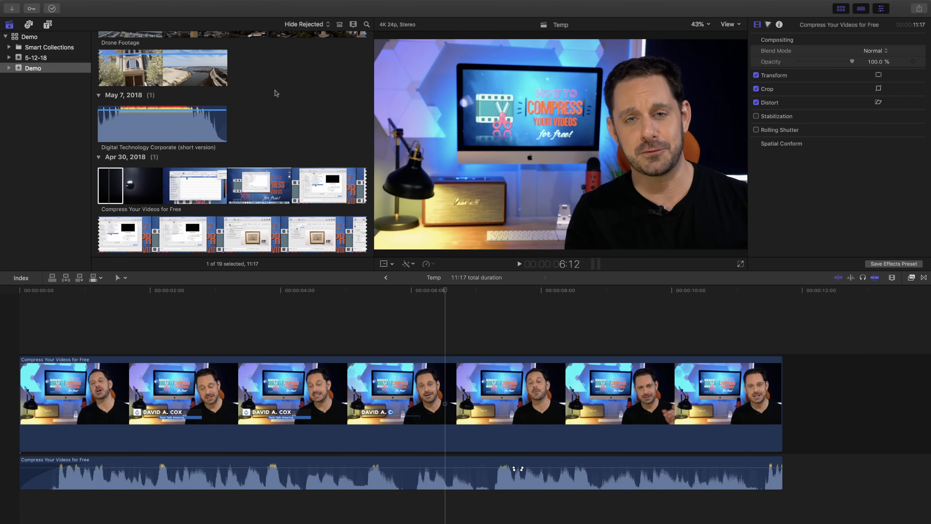
pyautogui.click(132, 132)
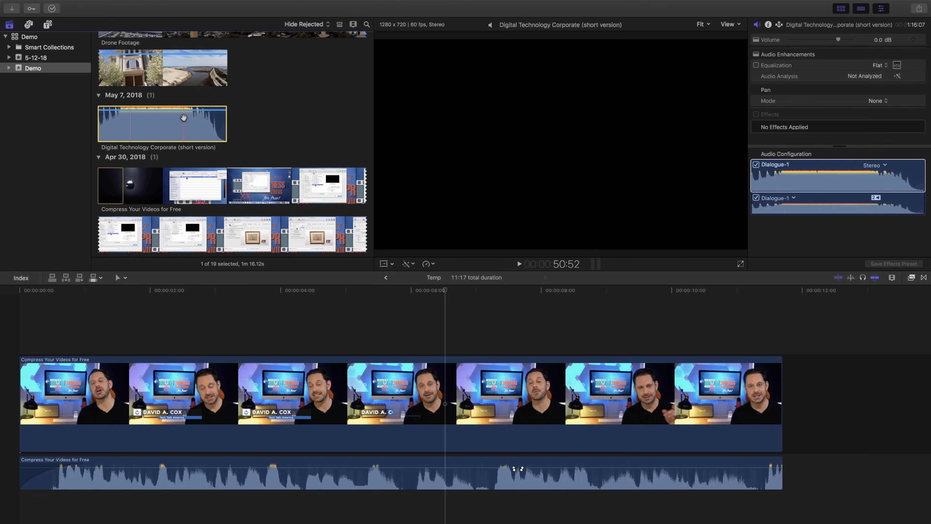
pyautogui.click(121, 127)
pyautogui.click(169, 125)
pyautogui.moveTo(169, 125); pyautogui.dragTo(27, 505)
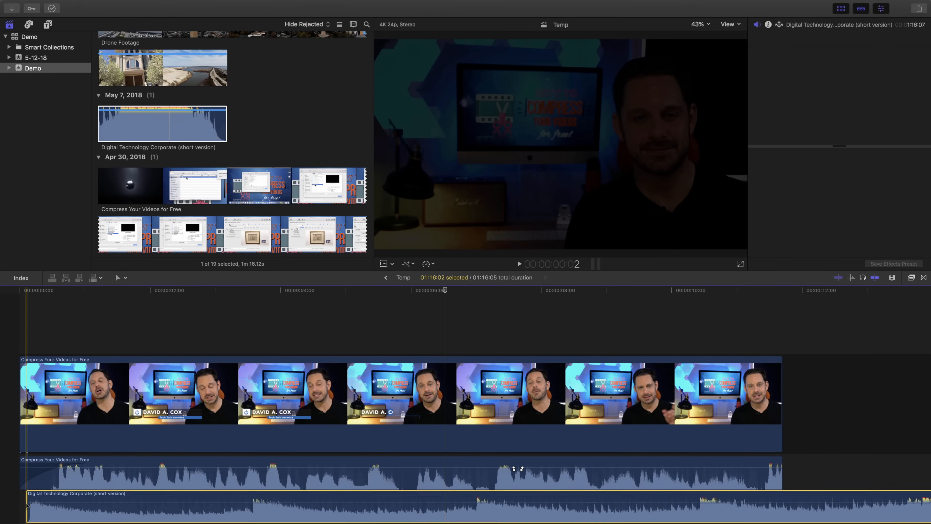
pyautogui.scroll(-2, 110, 466)
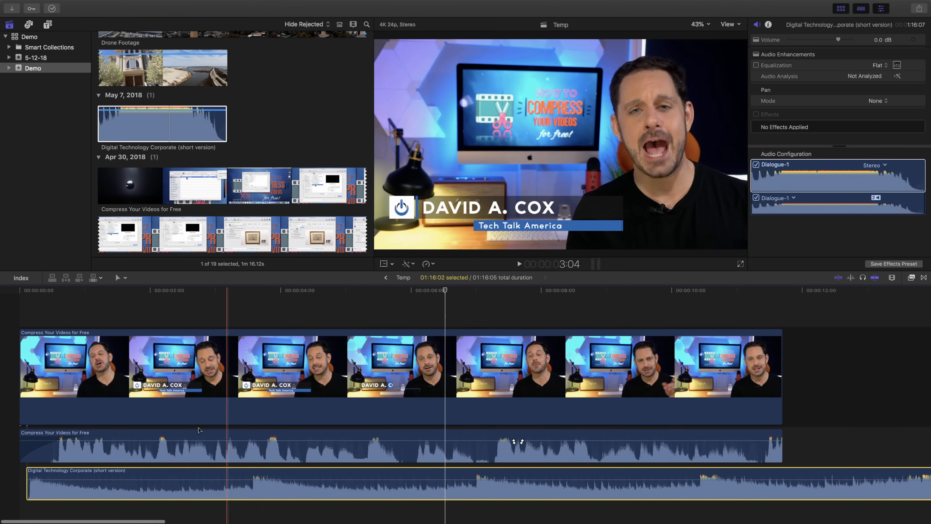
pyautogui.moveTo(193, 475); pyautogui.dragTo(184, 468)
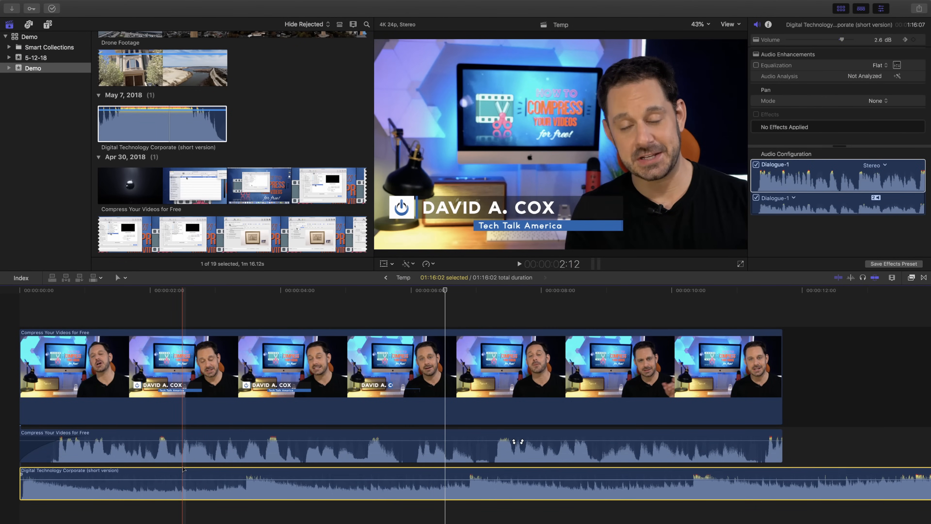
# Step: Add The Legend Begins music beneath the other audio tracks, aligned with the start of the timeline
pyautogui.scroll(-10, 227, 165)
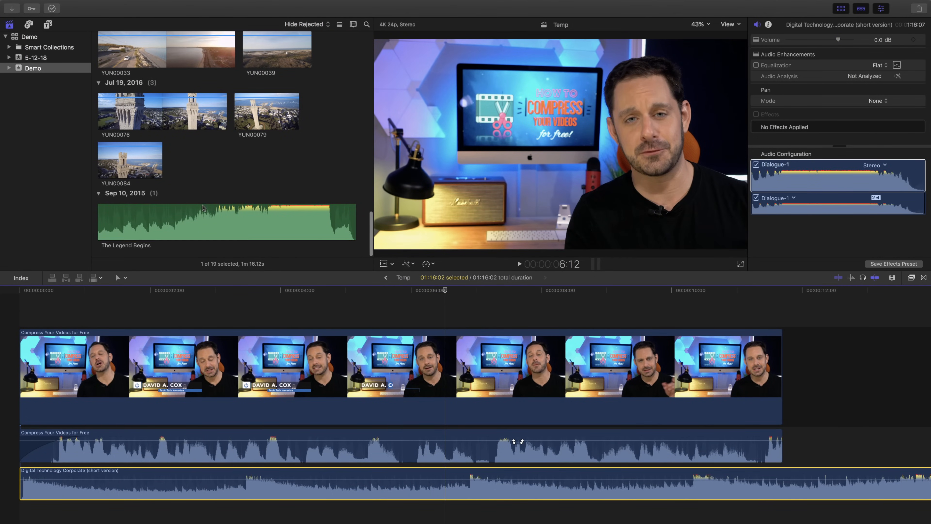
pyautogui.moveTo(203, 208); pyautogui.dragTo(28, 518)
pyautogui.scroll(-3, 55, 496)
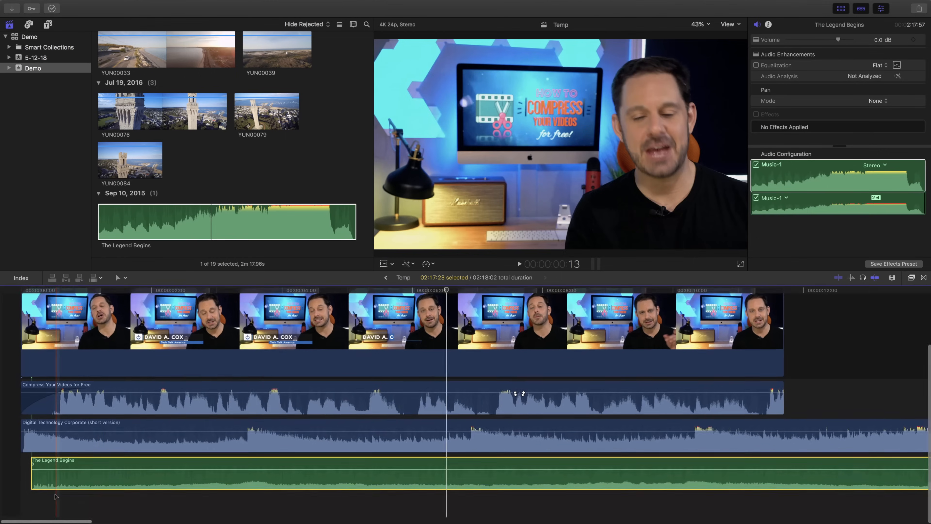
pyautogui.moveTo(102, 476); pyautogui.dragTo(106, 470)
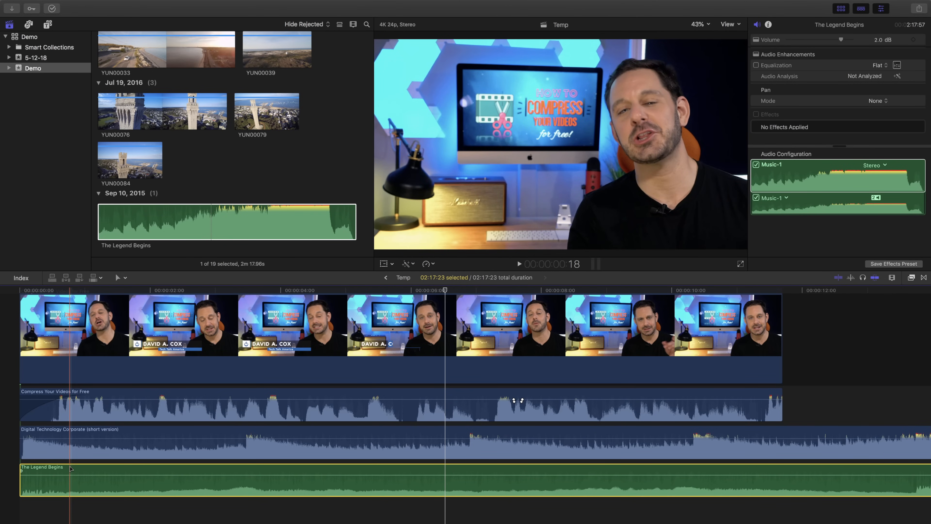
# Step: Disable the Digital Technology Corporate (short version) clip in the timeline
pyautogui.click(47, 447)
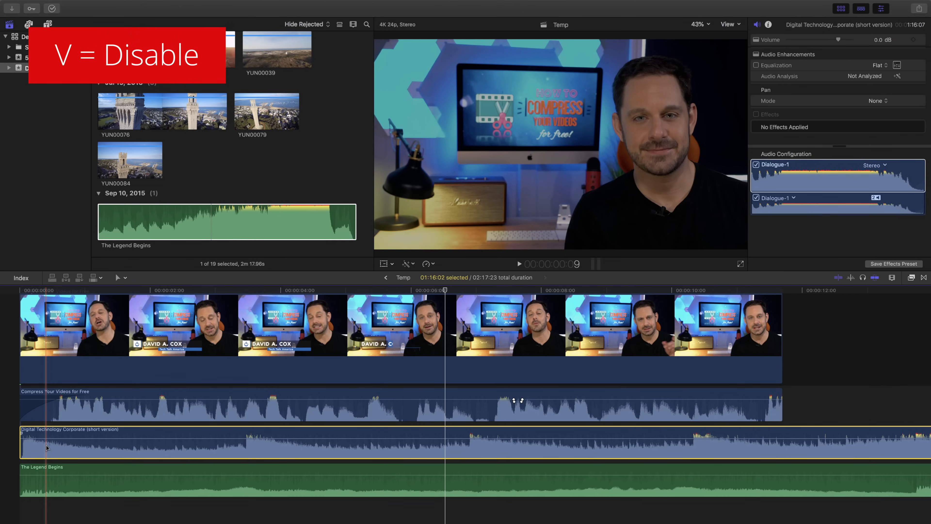
pyautogui.press('v')
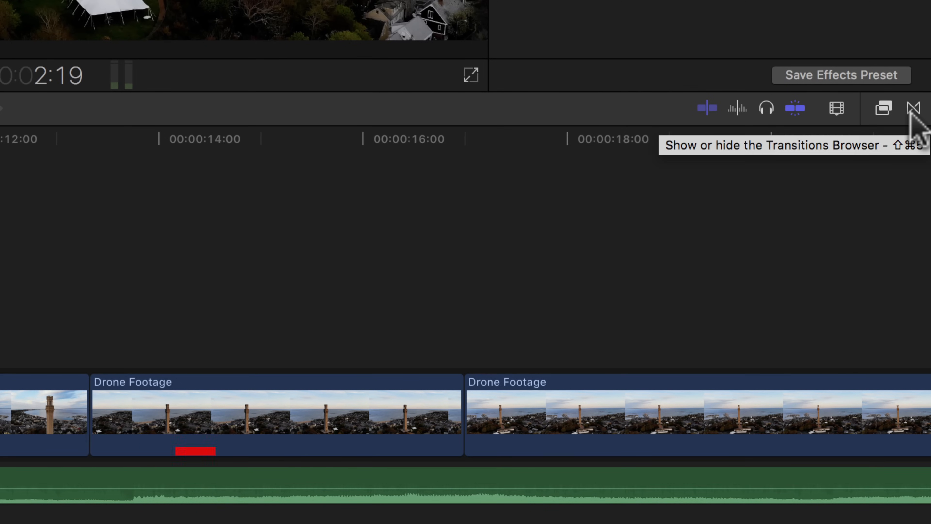
# Step: Apply a Cross Dissolve transition to the beginning of the first Drone Footage clip in Untitled Project
pyautogui.click(913, 108)
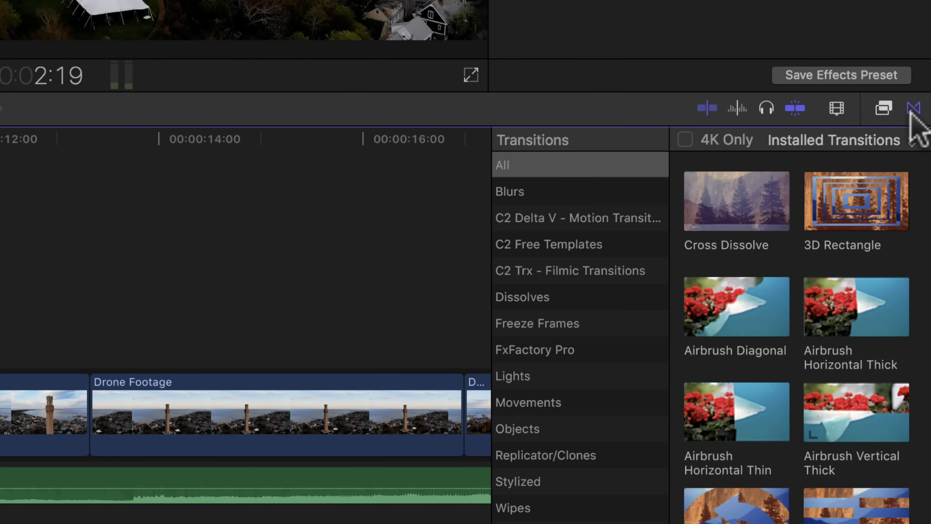
pyautogui.scroll(-5, 801, 323)
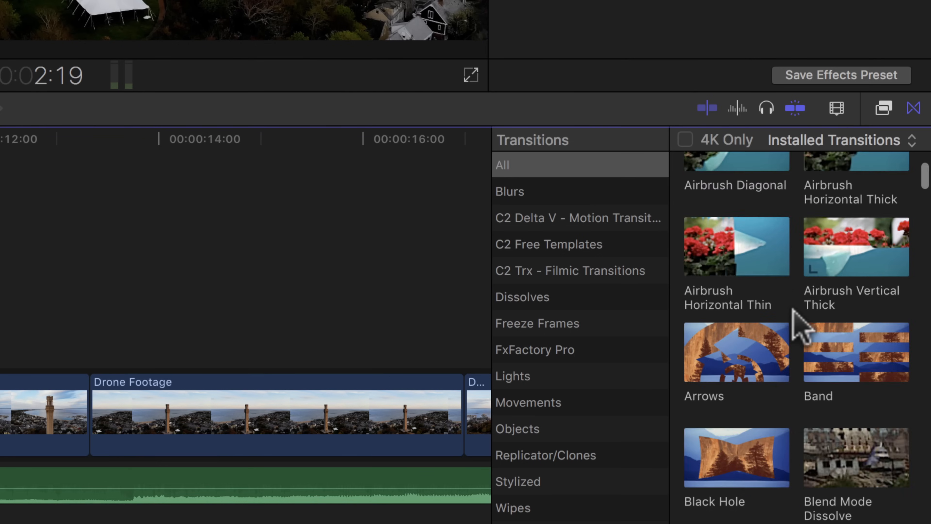
pyautogui.scroll(5, 801, 323)
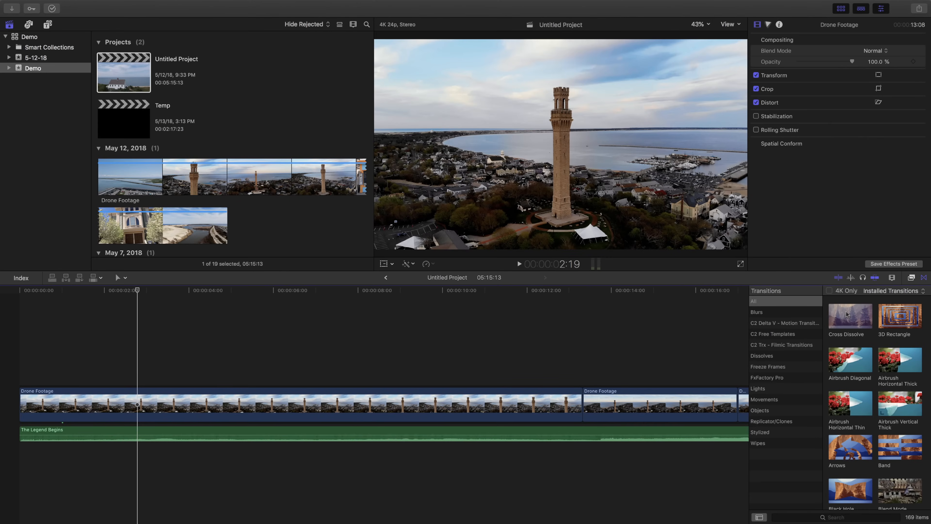
pyautogui.moveTo(727, 191); pyautogui.dragTo(581, 176)
pyautogui.moveTo(785, 306); pyautogui.dragTo(46, 401)
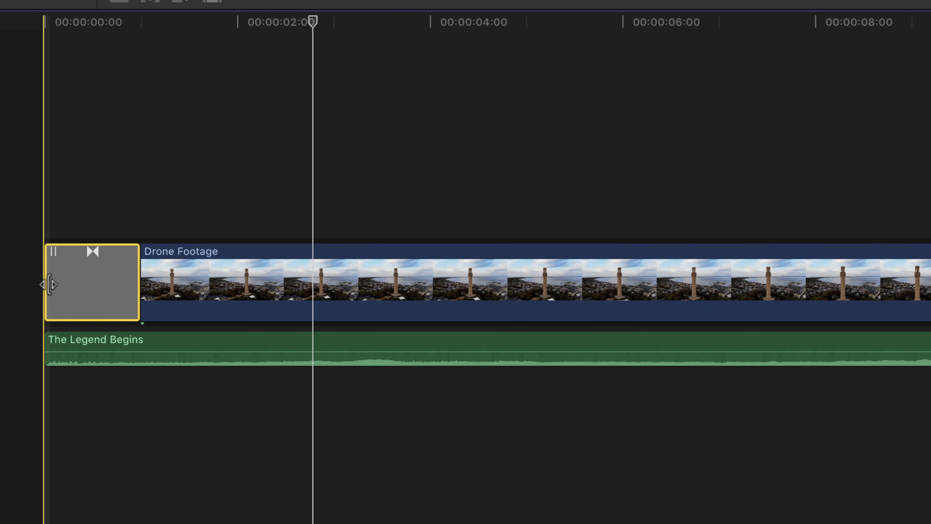
# Step: Lengthen the opening Cross Dissolve to about 02:22 by extending its end
pyautogui.click(132, 278)
pyautogui.moveTo(132, 279); pyautogui.dragTo(318, 286)
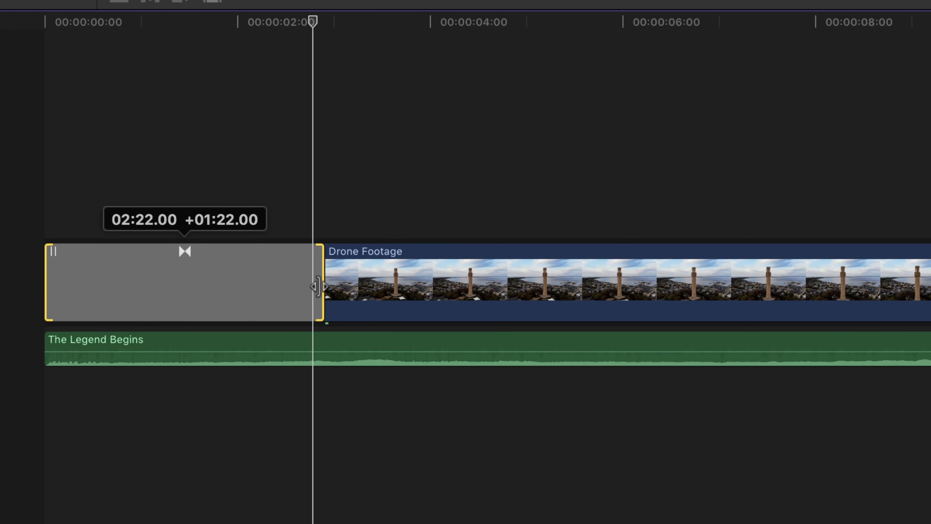
pyautogui.moveTo(318, 286); pyautogui.dragTo(318, 286)
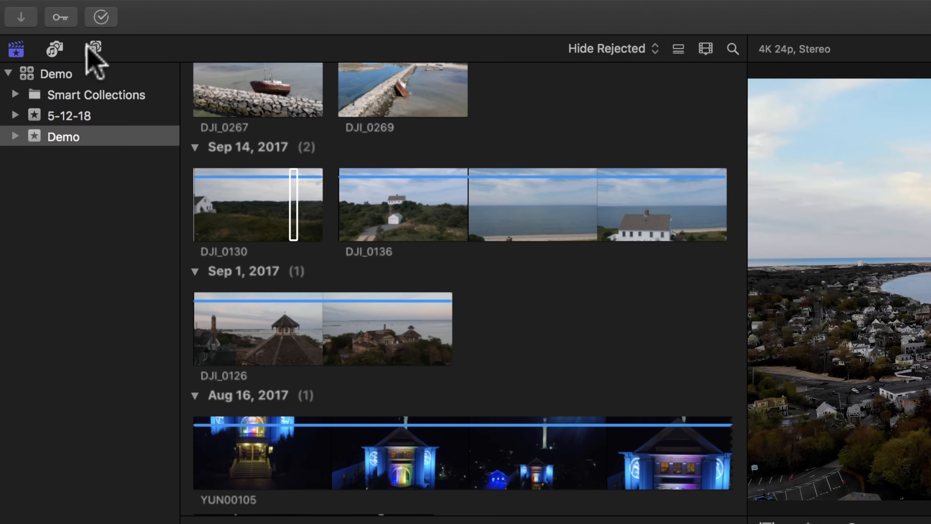
# Step: Connect a Basic Title above the first Drone Footage clip and trim its end to match the end of that clip
pyautogui.click(93, 51)
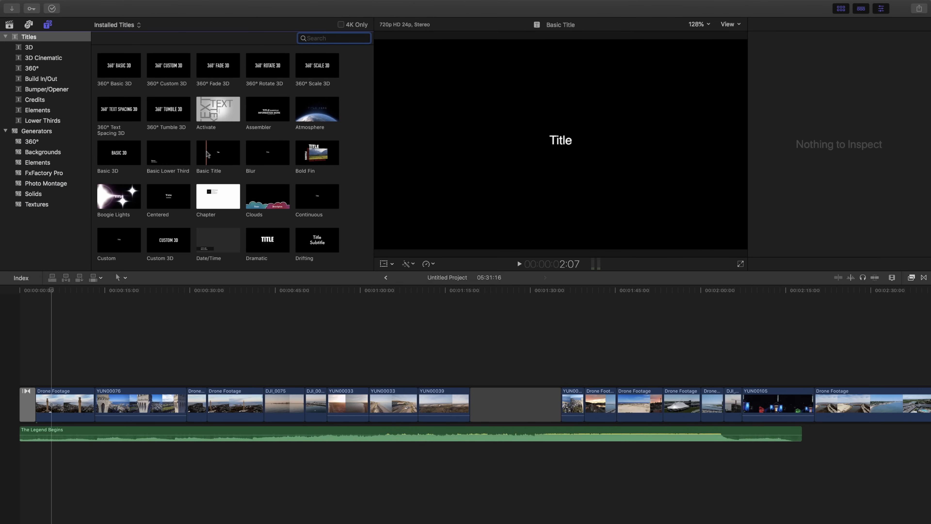
pyautogui.click(225, 153)
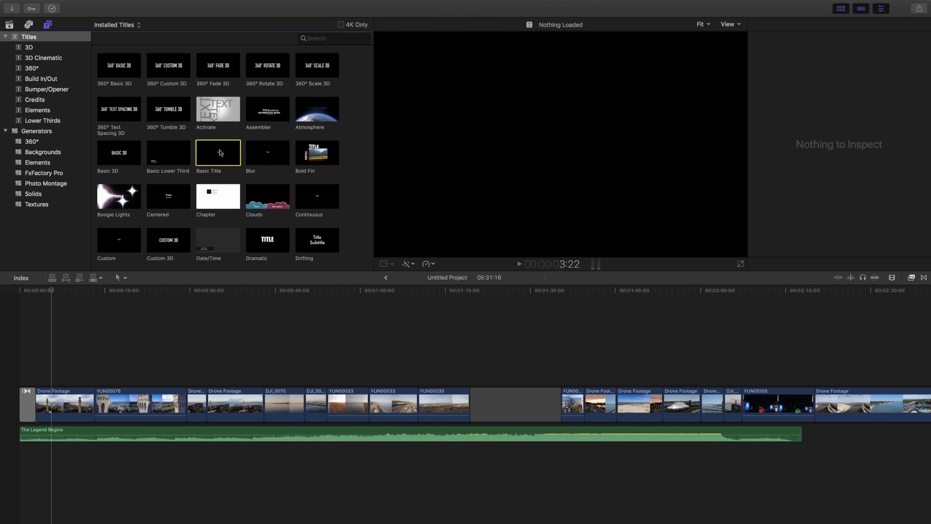
pyautogui.moveTo(225, 153); pyautogui.dragTo(56, 358)
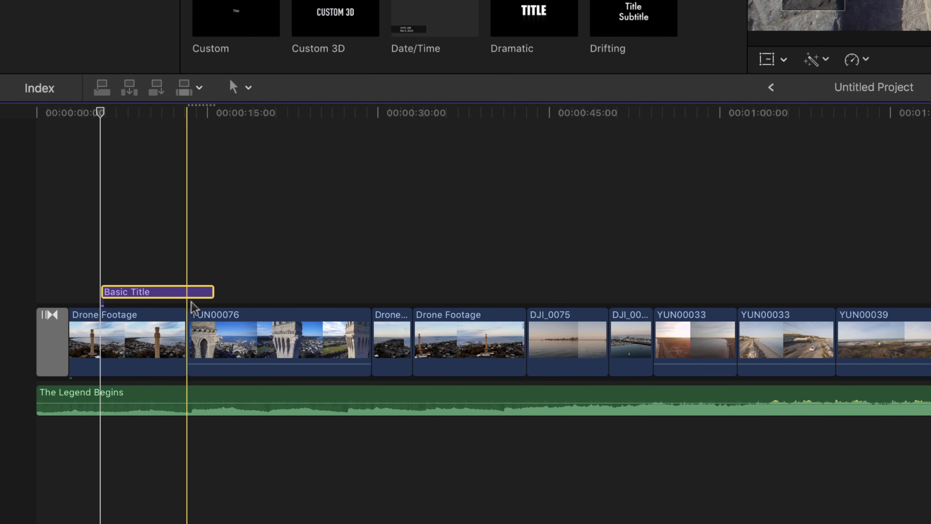
pyautogui.click(211, 291)
pyautogui.moveTo(211, 291); pyautogui.dragTo(181, 289)
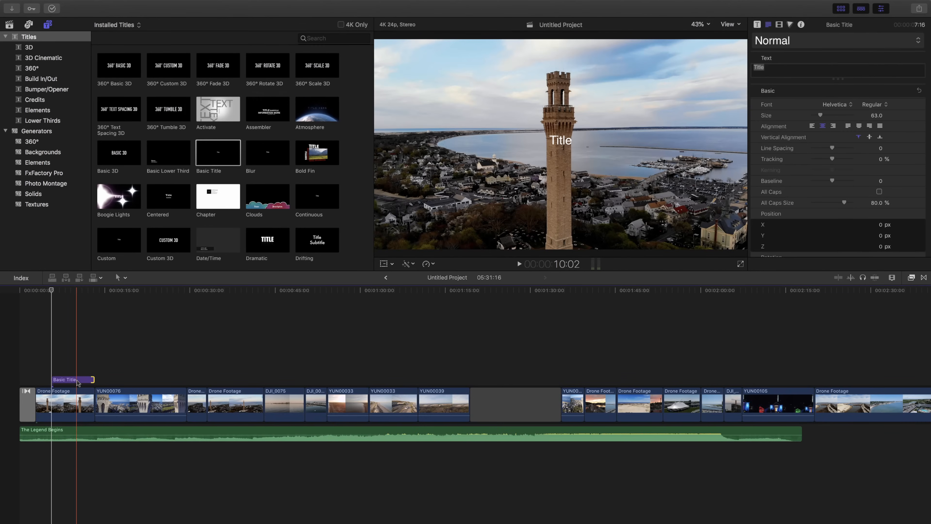
# Step: Delete the Basic Title from above the first Drone Footage clip
pyautogui.click(150, 292)
pyautogui.press('Delete')
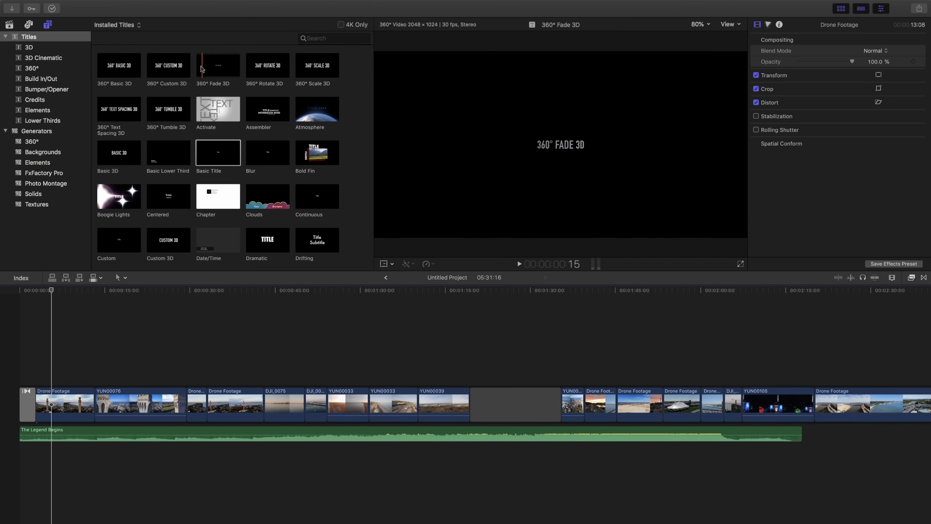
# Step: Try inserting the Fade 3D title as its own clip at the very start of the storyline, and delete it
pyautogui.scroll(-3, 227, 68)
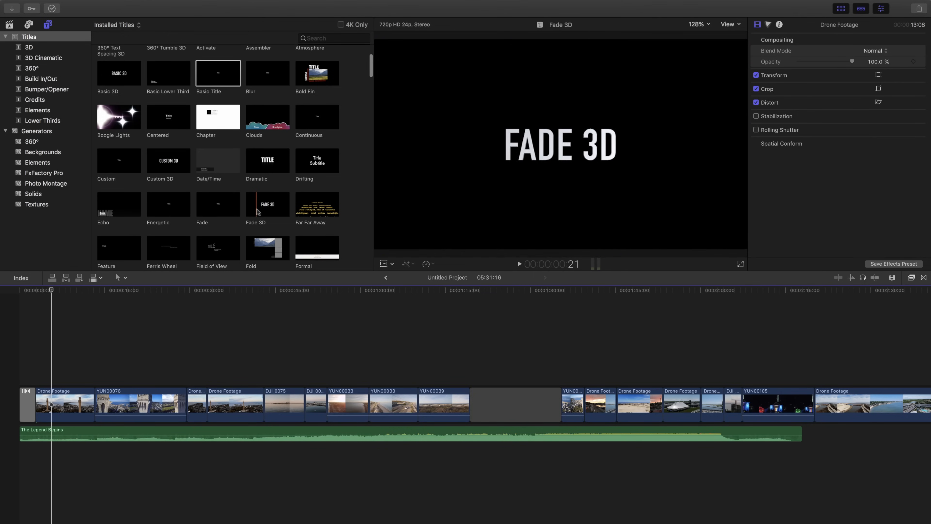
pyautogui.click(268, 206)
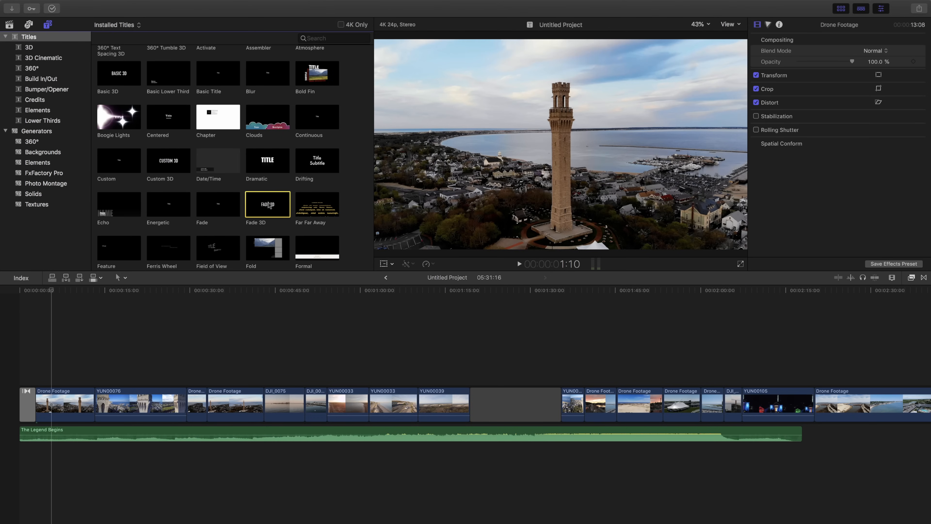
pyautogui.moveTo(268, 205); pyautogui.dragTo(94, 409)
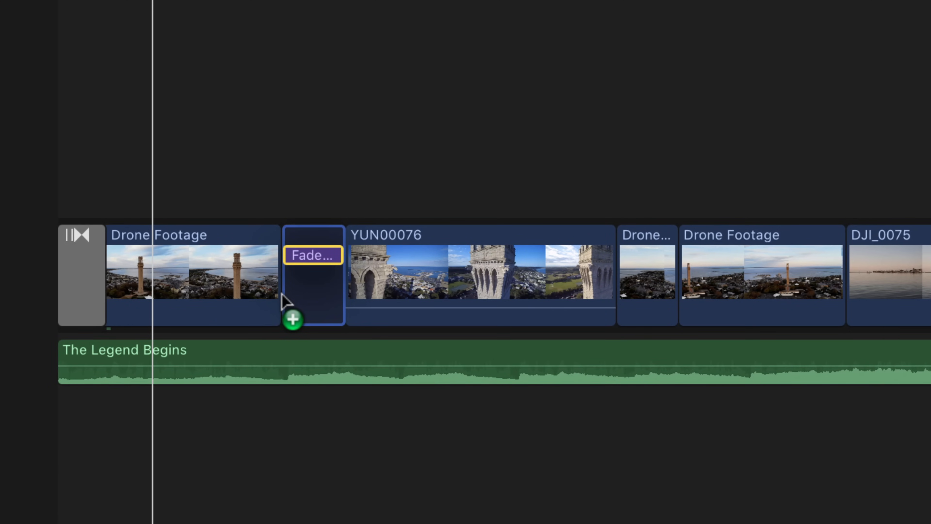
pyautogui.moveTo(282, 293); pyautogui.dragTo(46, 281)
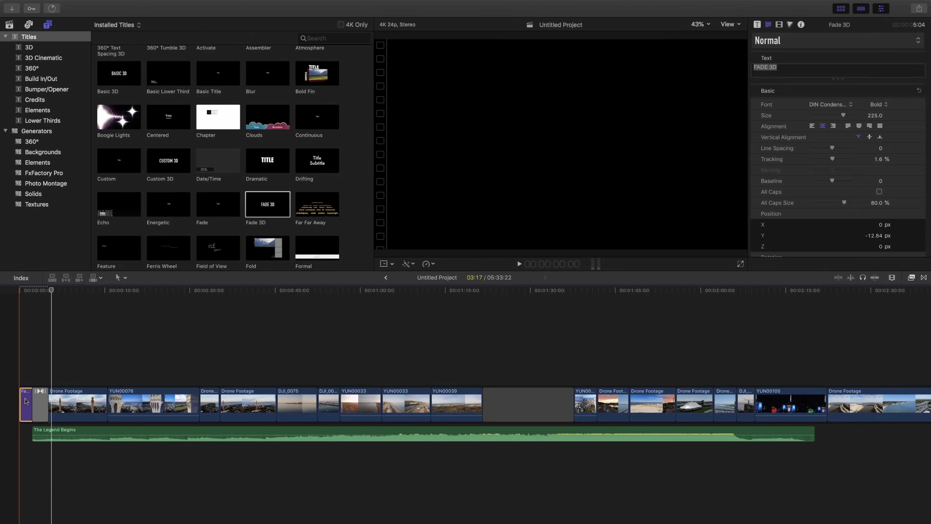
pyautogui.press('Delete')
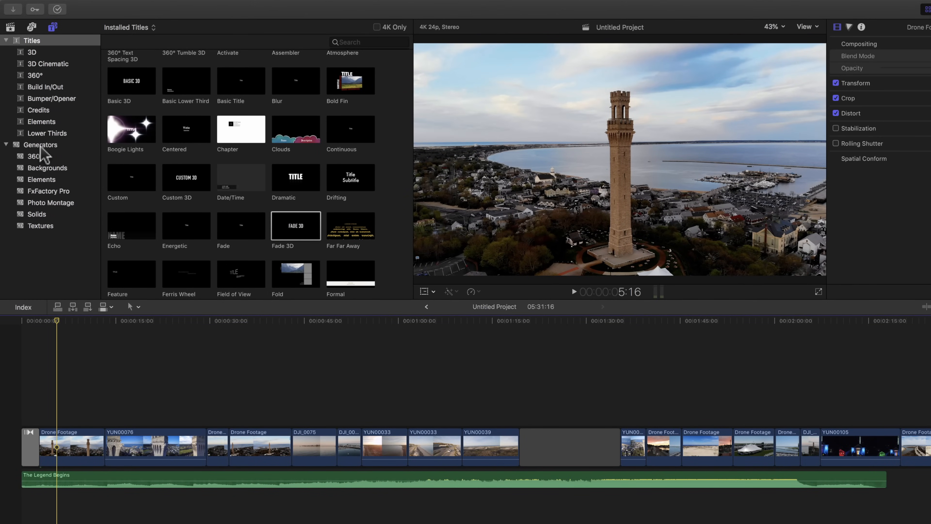
# Step: Browse the Generators collection, playing the Drifting generator and skimming through other animated backgrounds
pyautogui.click(55, 144)
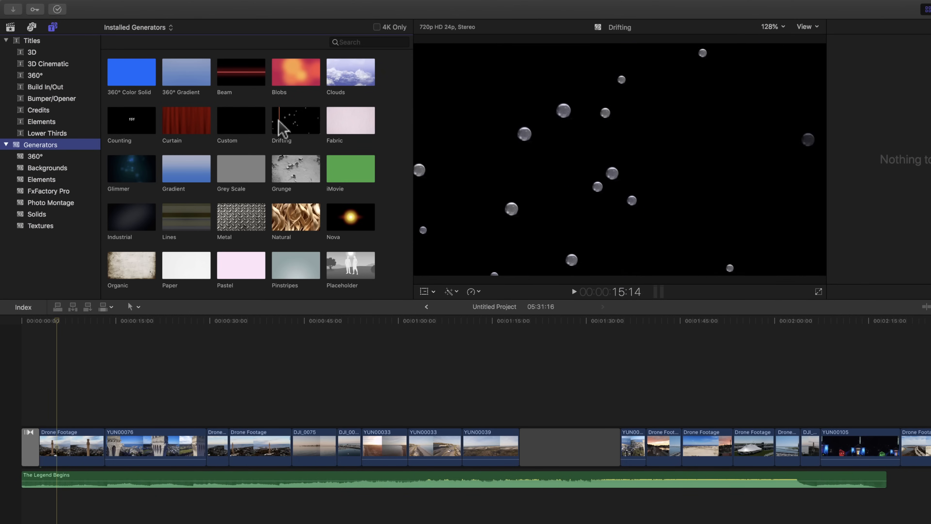
pyautogui.click(282, 125)
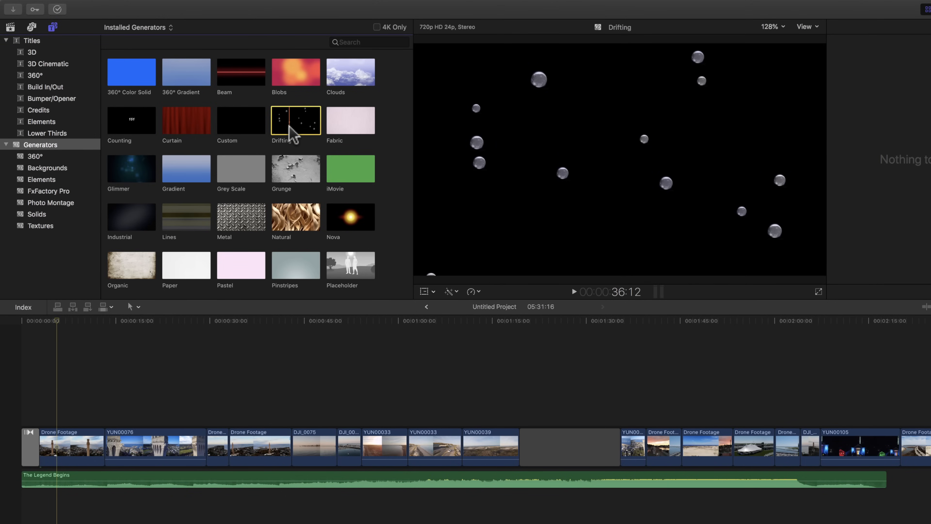
pyautogui.press('space')
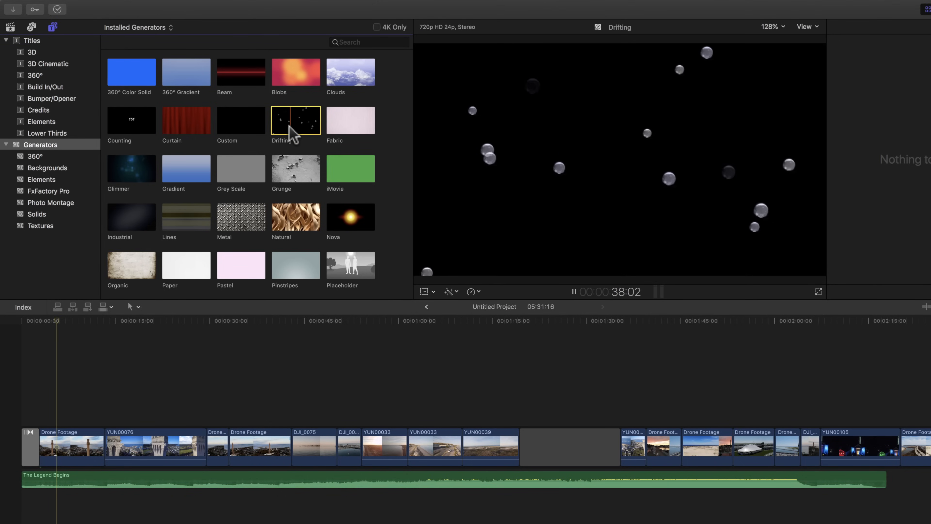
pyautogui.scroll(-4, 293, 134)
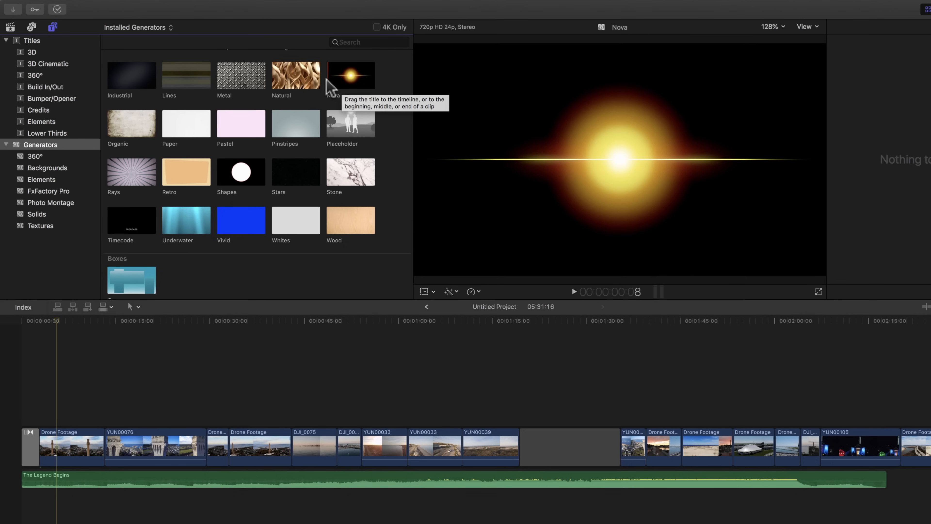
pyautogui.scroll(5, 295, 79)
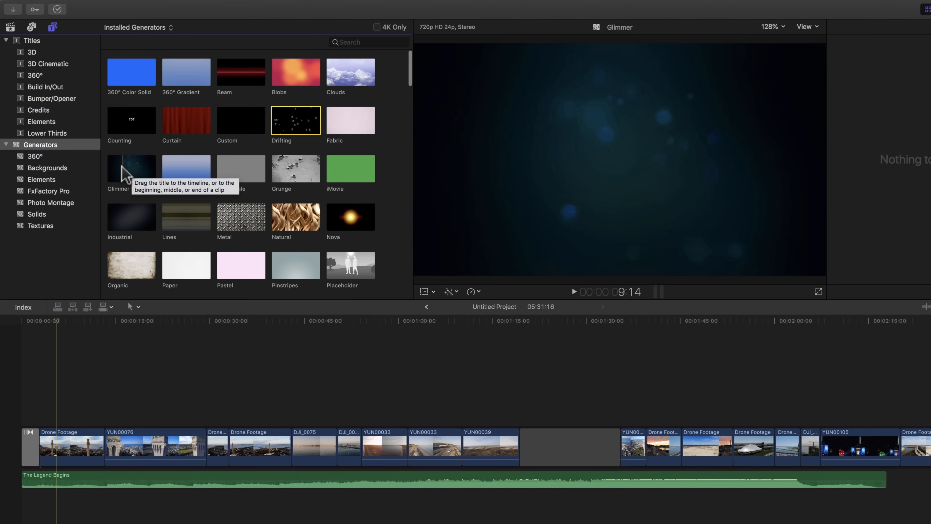
# Step: Insert the Glimmer generator as its own clip at the very start of the storyline and play its opening
pyautogui.click(133, 173)
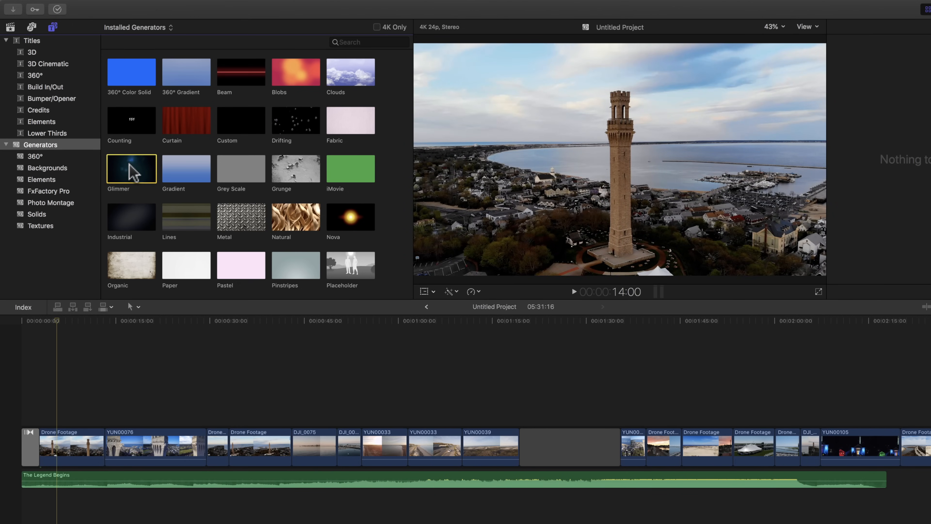
pyautogui.moveTo(130, 166); pyautogui.dragTo(2, 445)
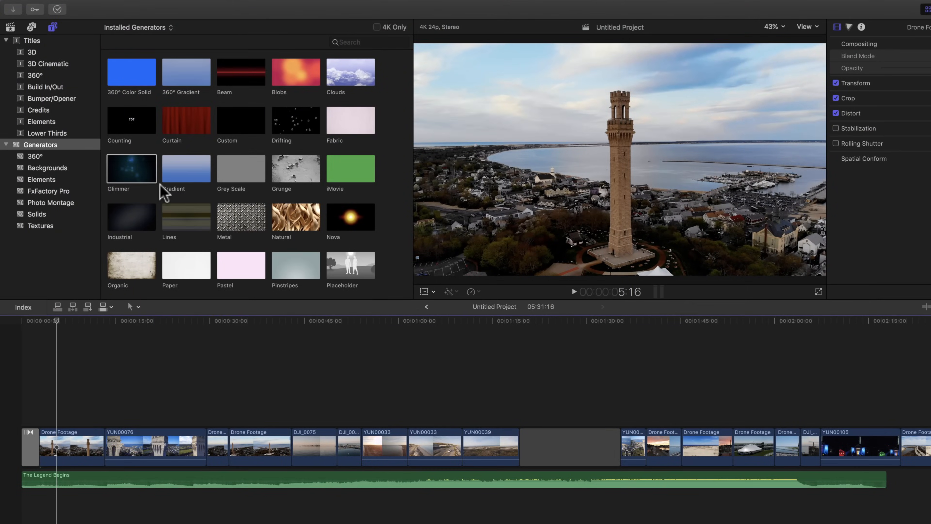
pyautogui.moveTo(123, 203); pyautogui.dragTo(26, 463)
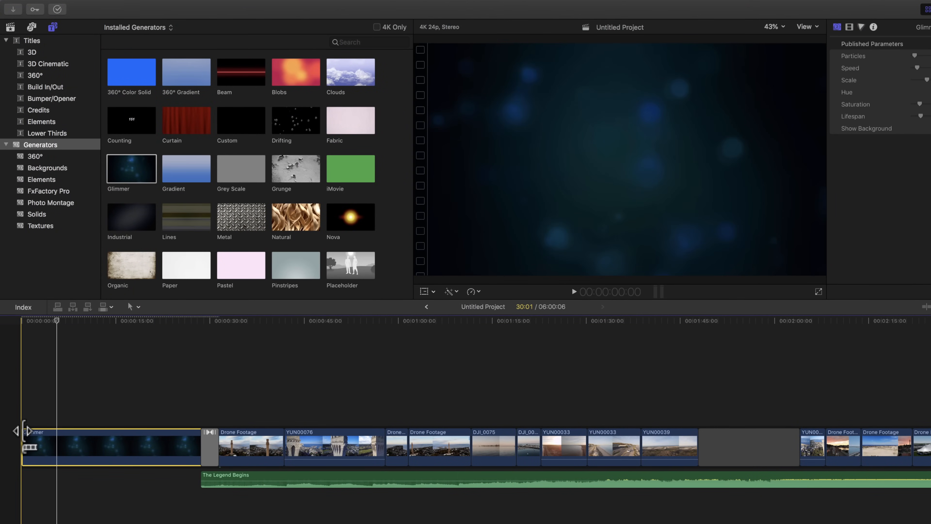
pyautogui.press('space')
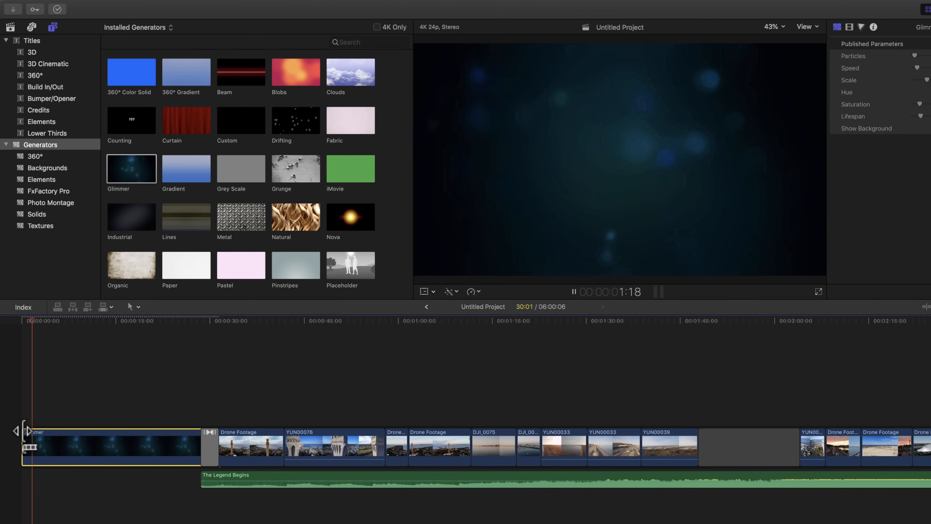
pyautogui.press('space')
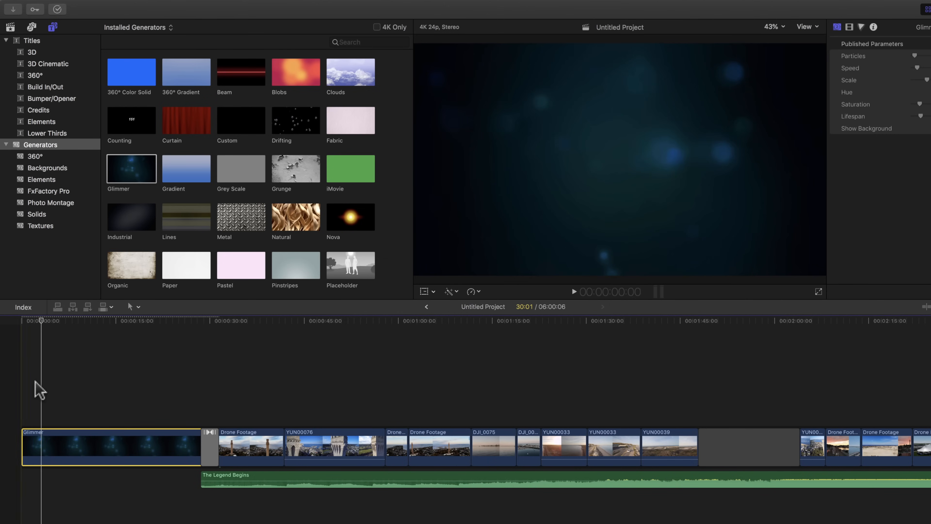
# Step: Connect a Basic 3D title above the Glimmer clip and preview it by moving the playhead through the title
pyautogui.click(46, 41)
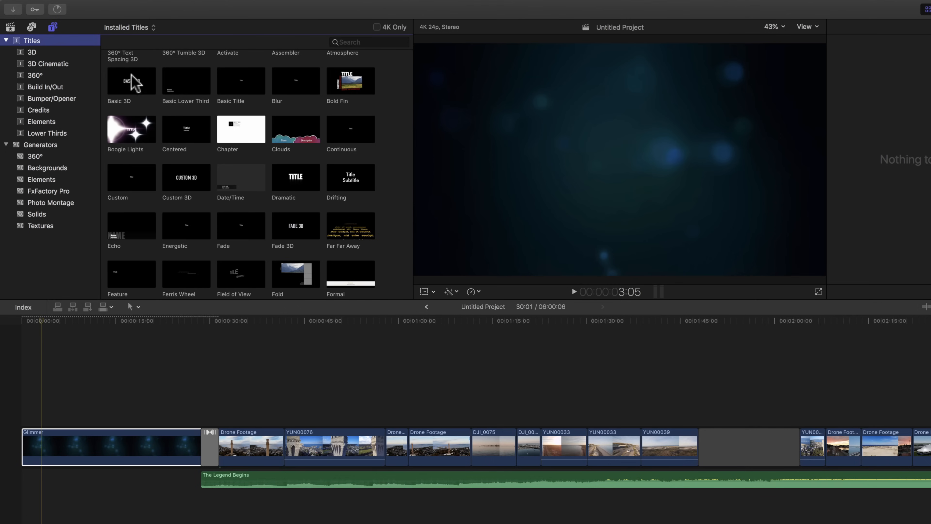
pyautogui.click(134, 90)
pyautogui.moveTo(129, 88); pyautogui.dragTo(180, 426)
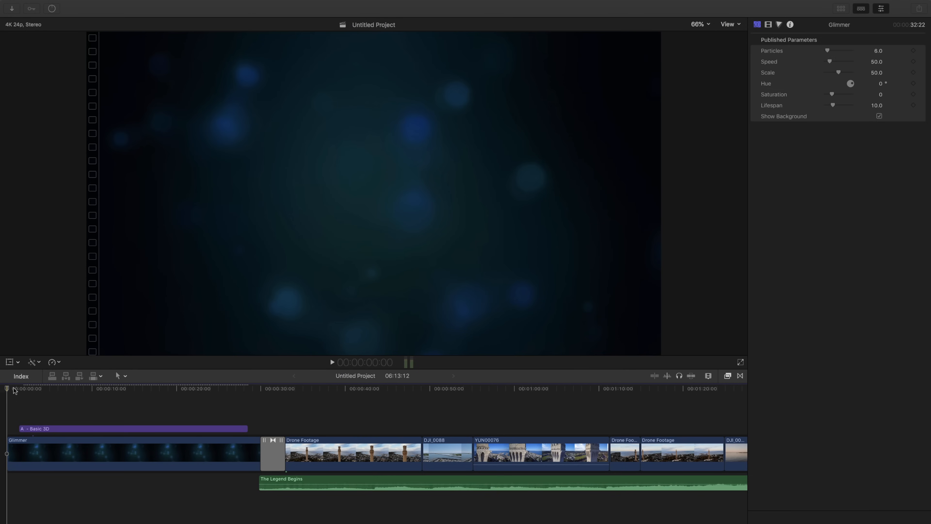
pyautogui.click(36, 387)
pyautogui.moveTo(43, 388); pyautogui.dragTo(61, 387)
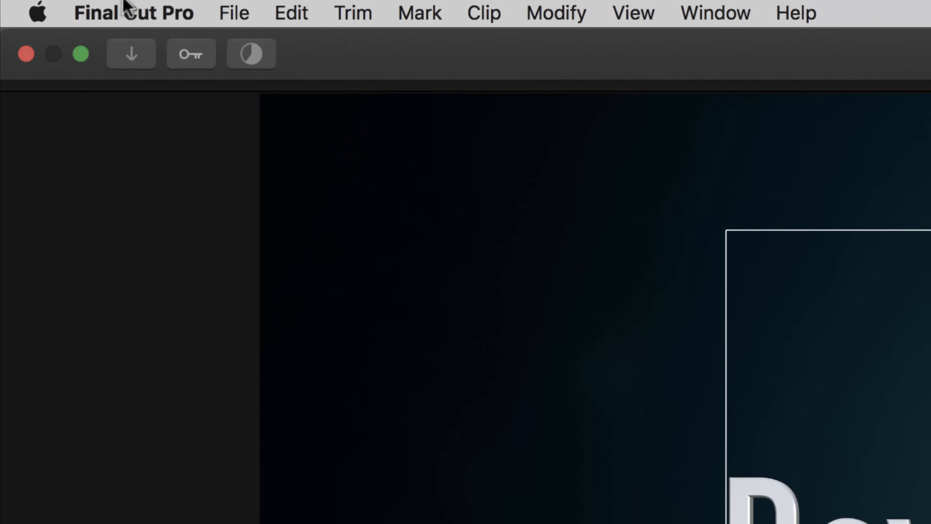
# Step: Open the Playback preferences to examine the background rendering settings
pyautogui.click(127, 5)
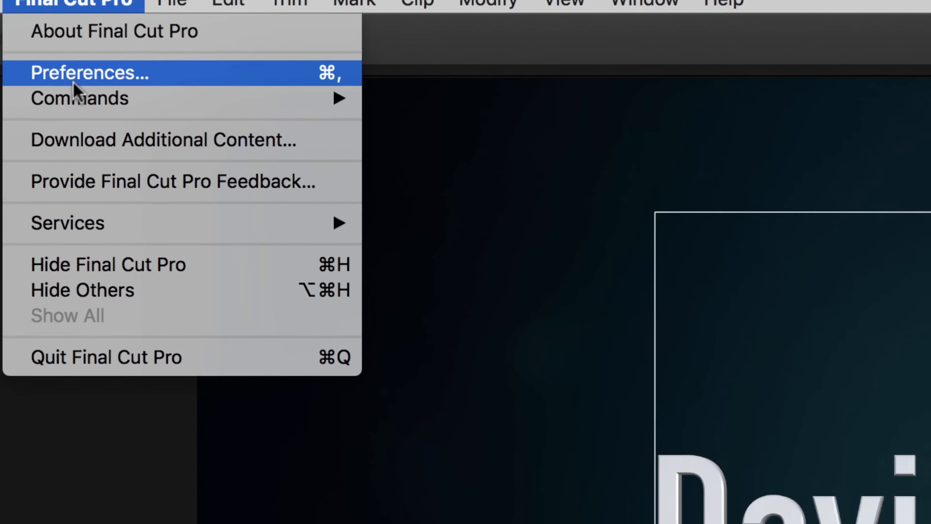
pyautogui.click(134, 101)
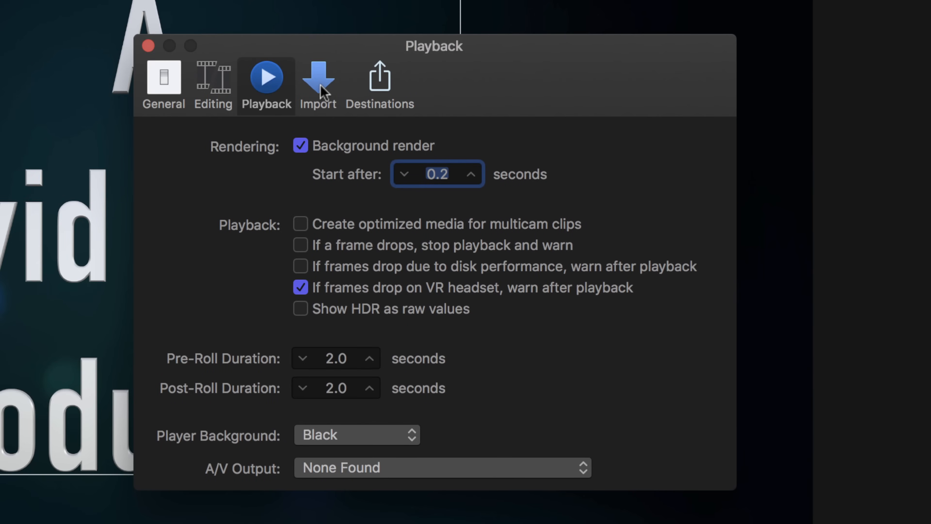
pyautogui.click(266, 81)
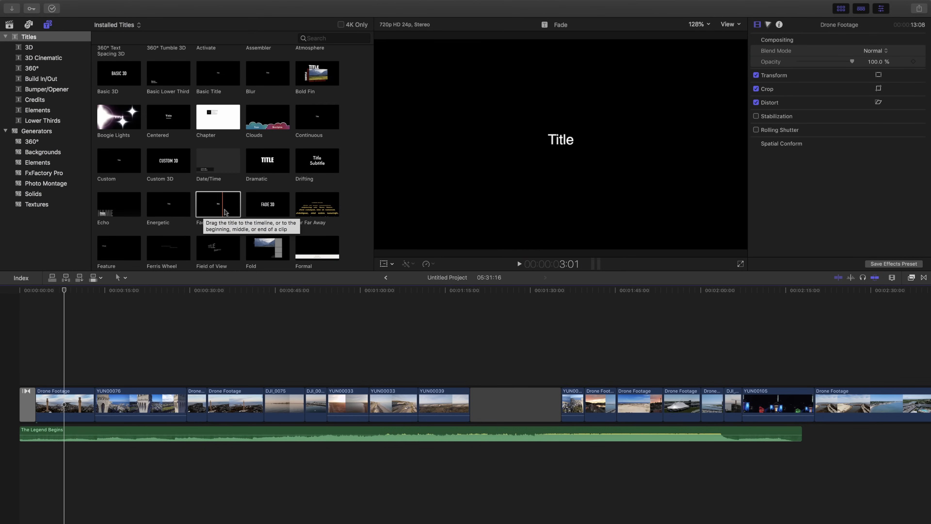
# Step: Connect a Fade title above the first Drone Footage clip and preview it with In Direction kept at Forwards
pyautogui.moveTo(229, 209); pyautogui.dragTo(54, 366)
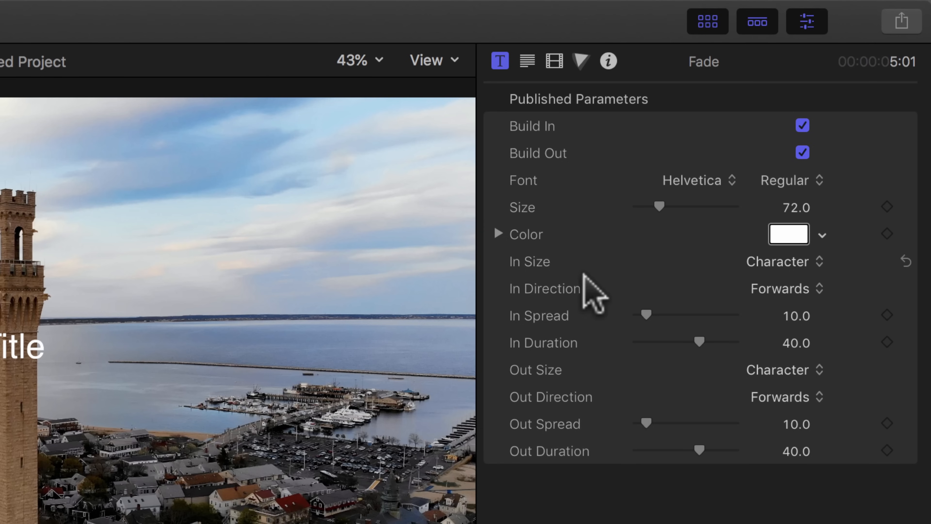
pyautogui.click(799, 286)
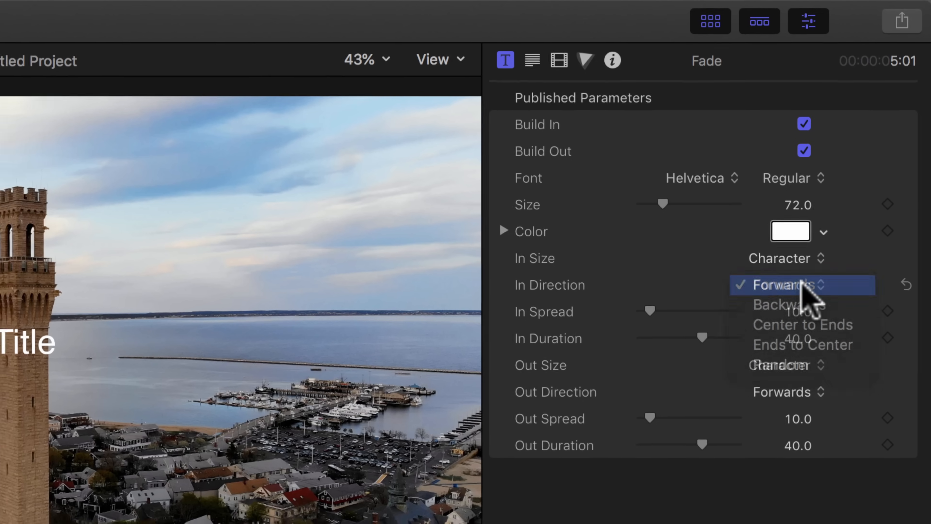
pyautogui.click(803, 289)
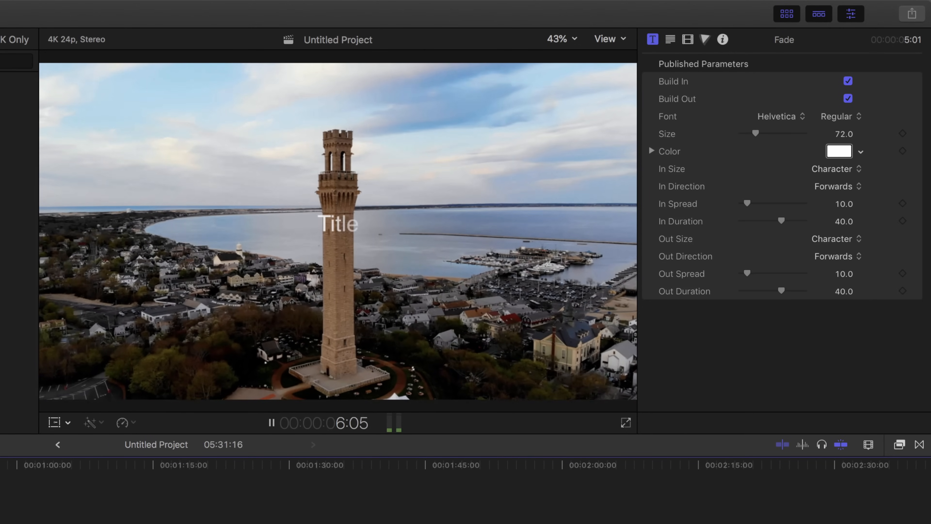
pyautogui.press('space')
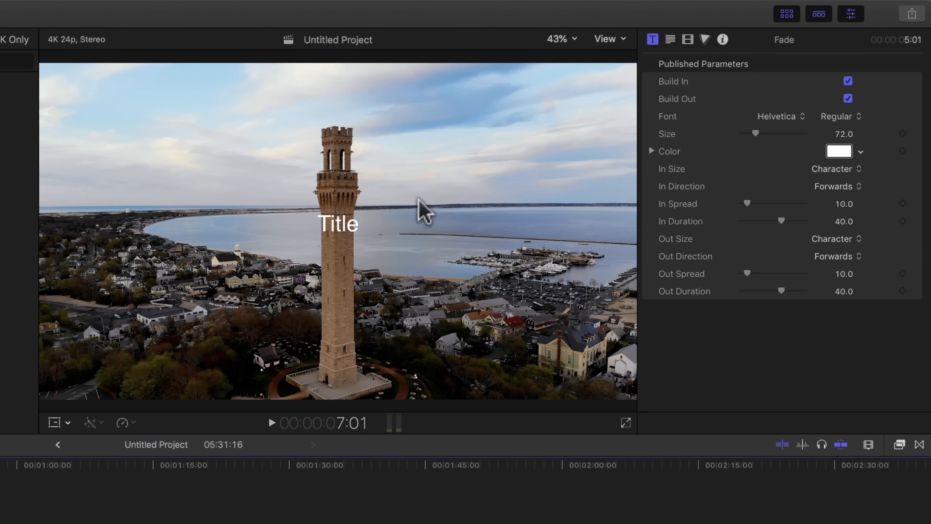
# Step: Set the Fade title's In Direction to Backwards and play back its build-in animation
pyautogui.click(830, 187)
pyautogui.click(823, 199)
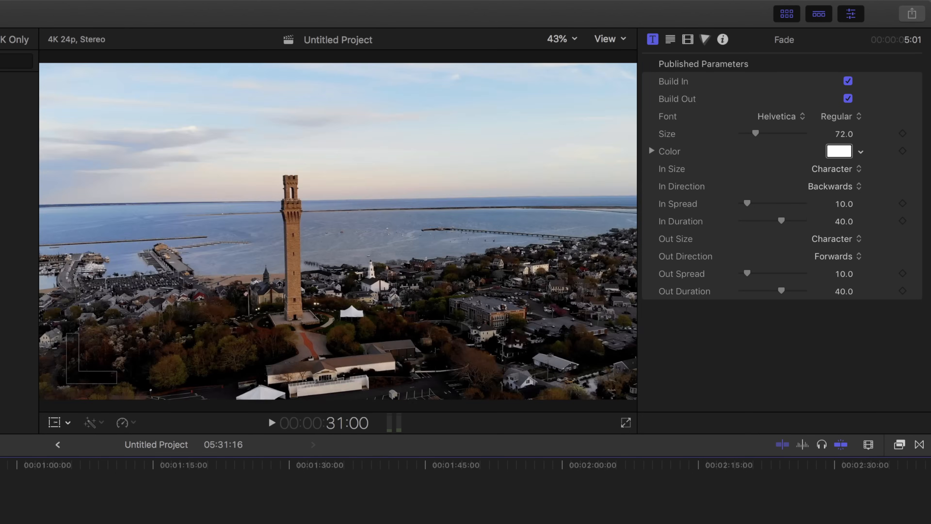
pyautogui.press('space')
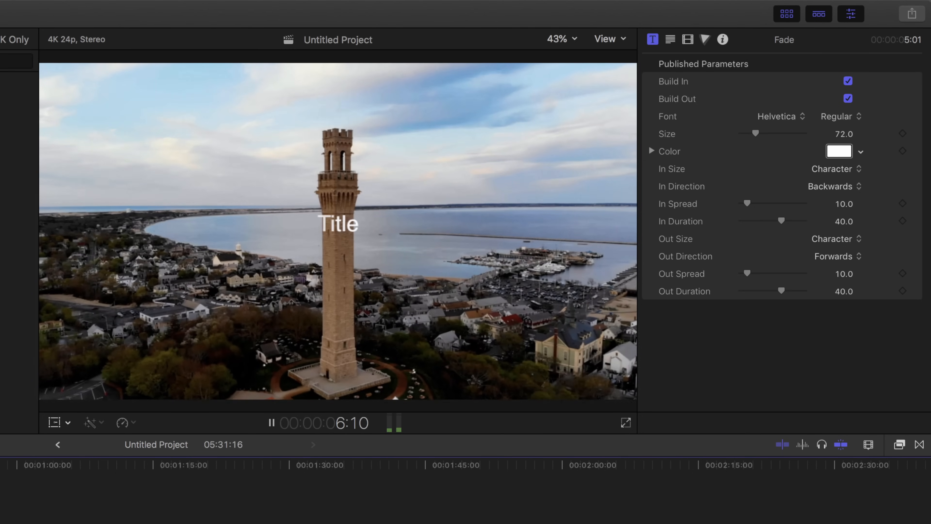
pyautogui.press('space')
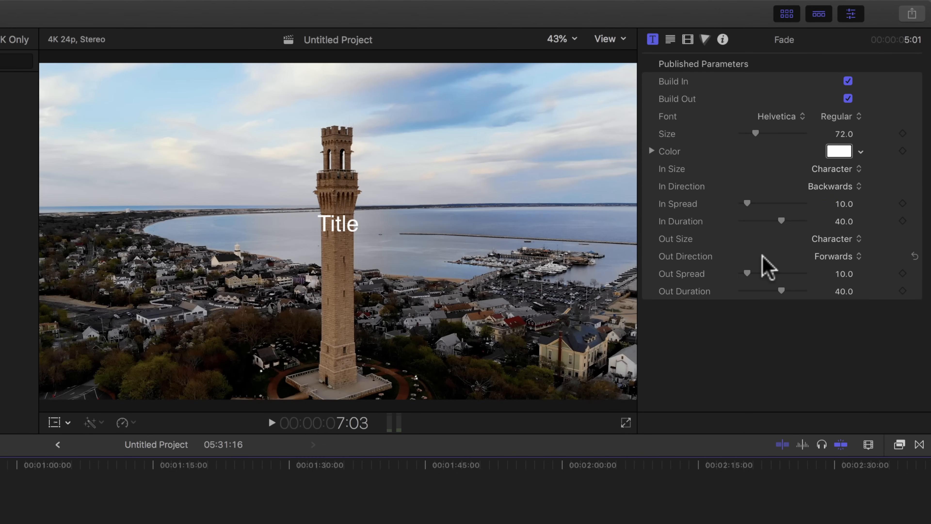
# Step: Show the Fade title's text settings, select all of its text and set the font to Helvetica Neue
pyautogui.click(670, 43)
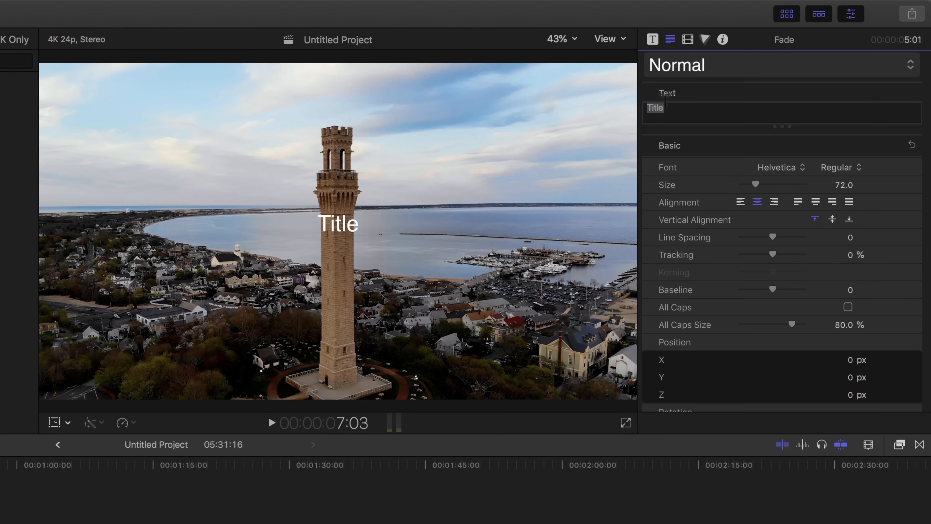
pyautogui.click(666, 106)
pyautogui.moveTo(666, 106); pyautogui.dragTo(638, 104)
pyautogui.doubleClick(330, 225)
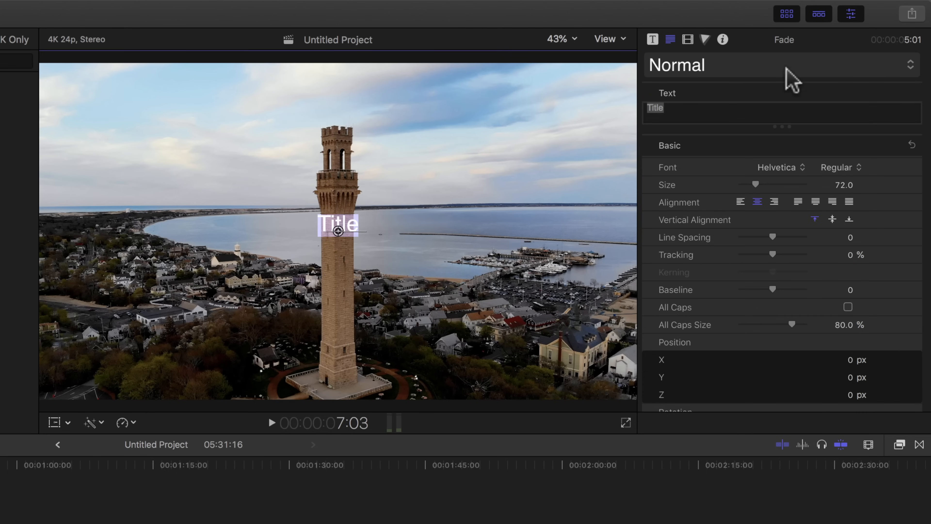
pyautogui.click(730, 109)
pyautogui.click(713, 106)
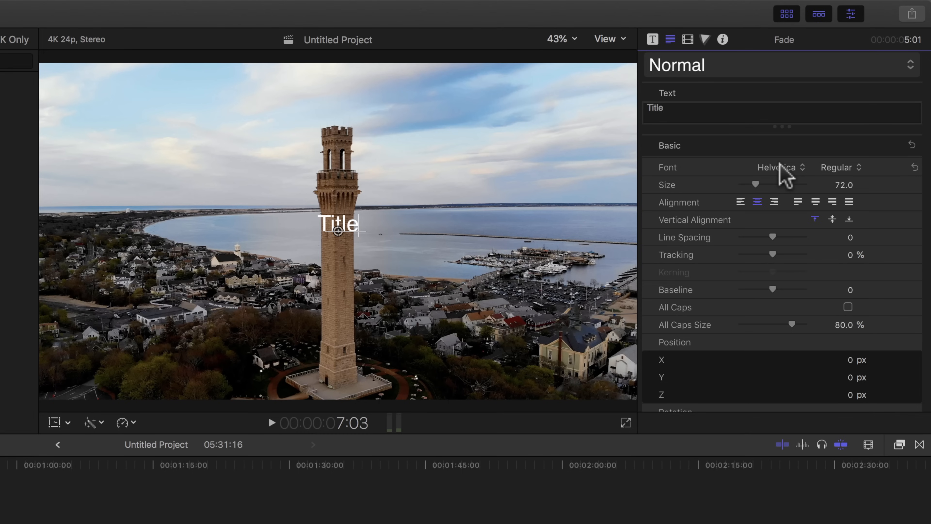
pyautogui.moveTo(680, 105); pyautogui.dragTo(616, 102)
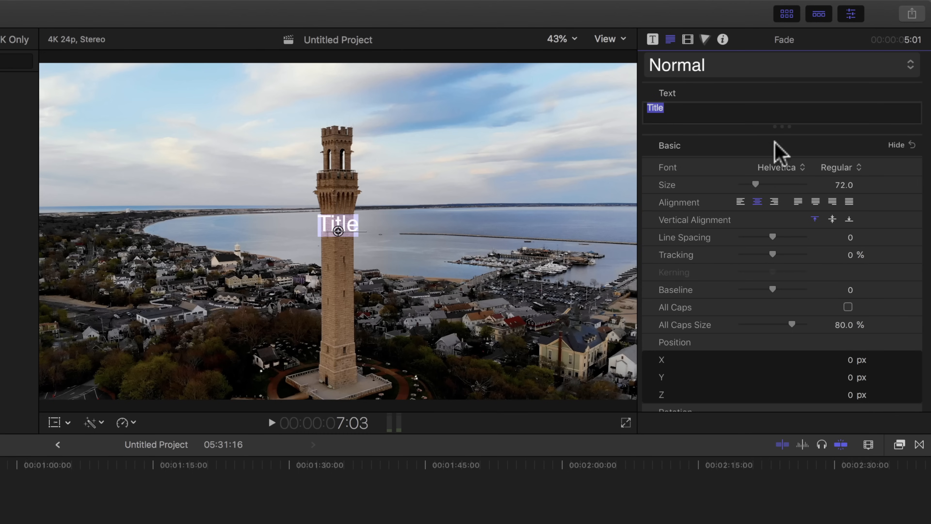
pyautogui.click(782, 171)
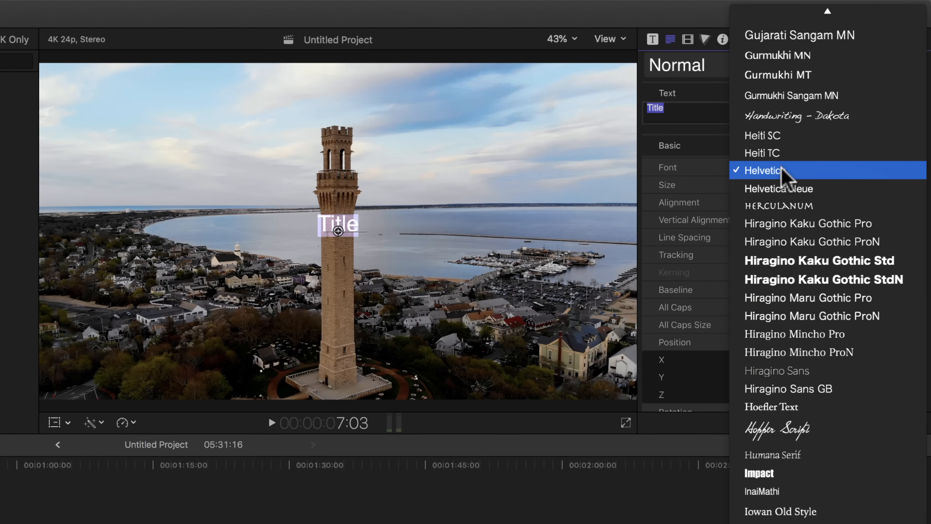
pyautogui.click(783, 188)
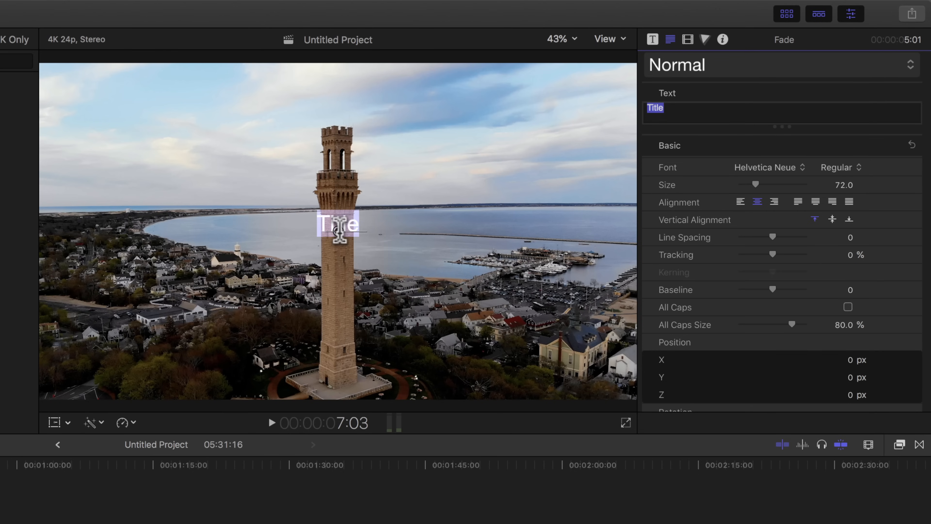
# Step: Move the title text to the lower left of the frame by setting its position to X -753.54 px and Y -385.16 px
pyautogui.click(339, 230)
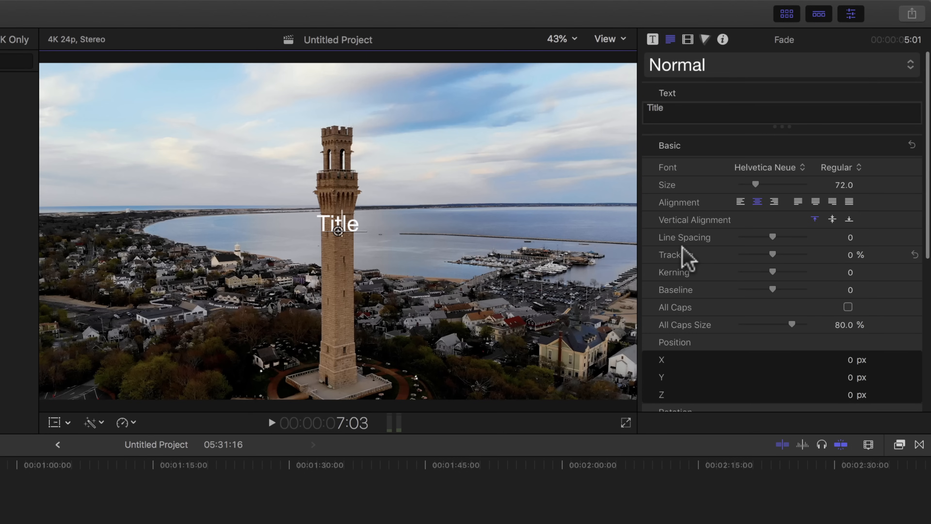
pyautogui.scroll(-2, 688, 257)
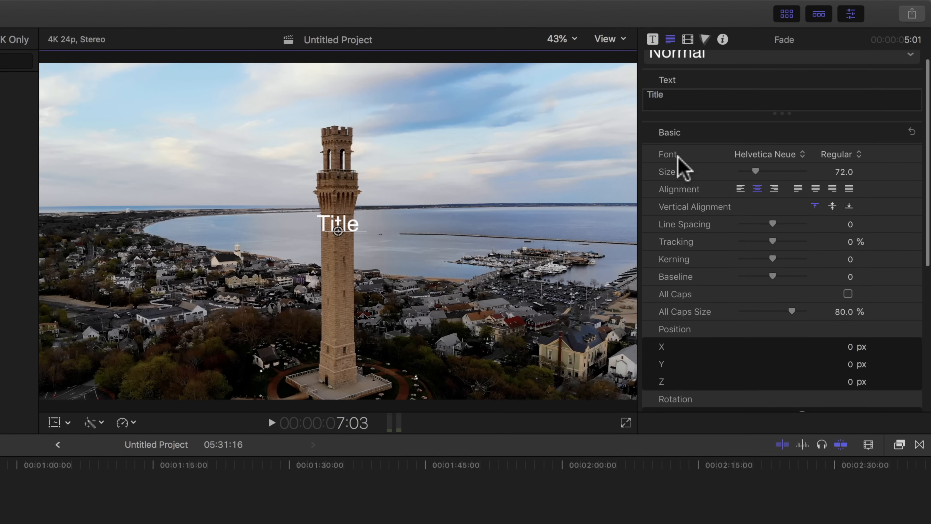
pyautogui.scroll(-5, 768, 290)
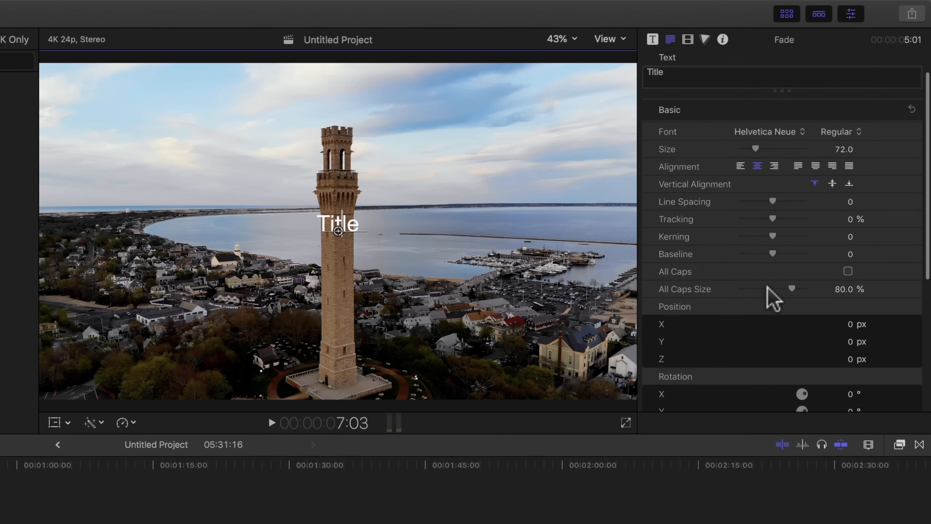
pyautogui.scroll(-2, 768, 287)
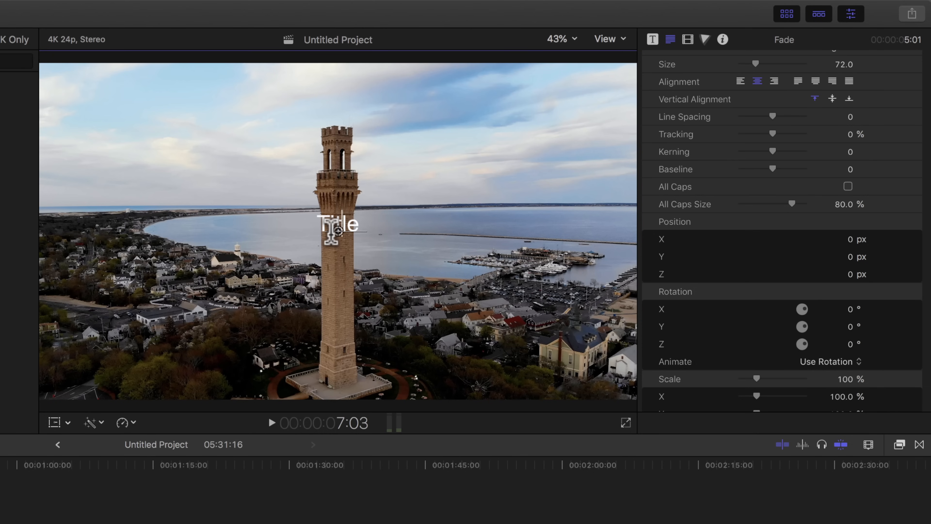
pyautogui.click(849, 243)
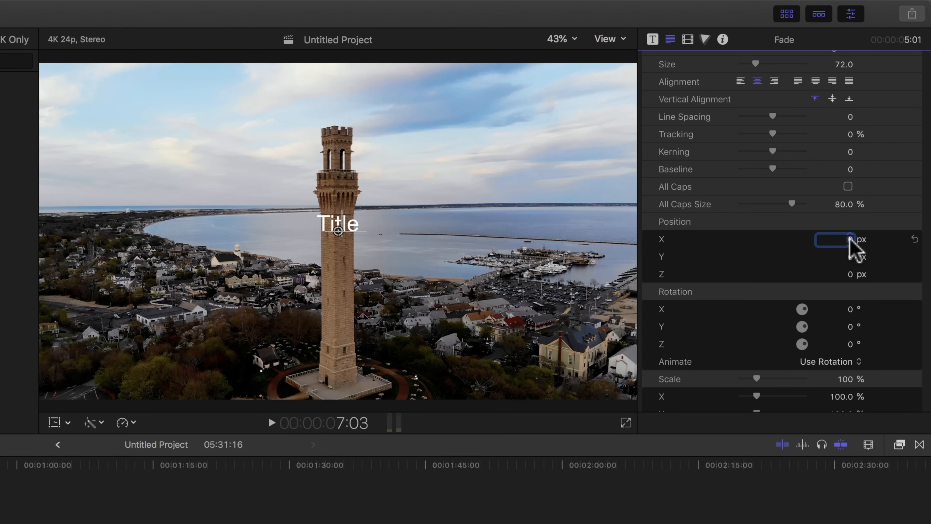
pyautogui.moveTo(850, 239); pyautogui.dragTo(610, 239)
pyautogui.click(850, 238)
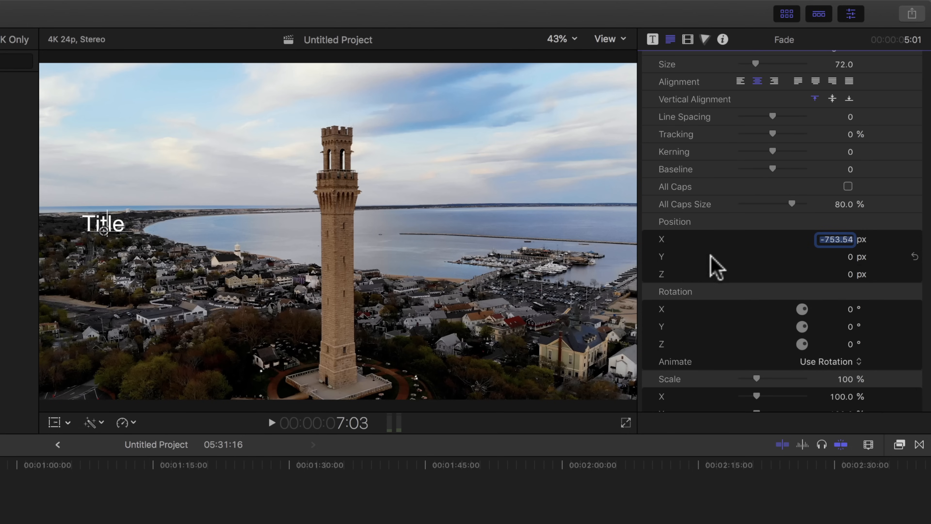
pyautogui.click(848, 257)
pyautogui.moveTo(849, 257); pyautogui.dragTo(850, 257)
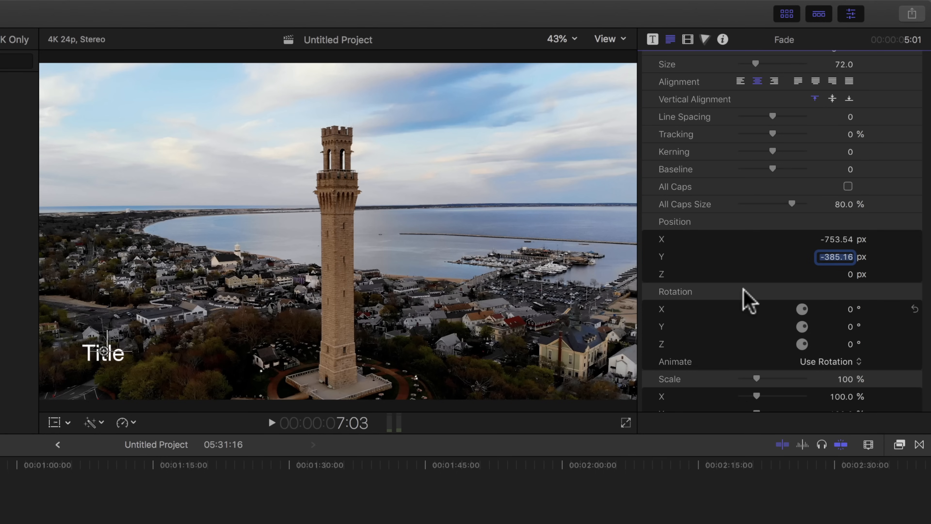
# Step: Turn on 3D Text for the Fade title and show its lighting and material settings
pyautogui.scroll(-5, 727, 349)
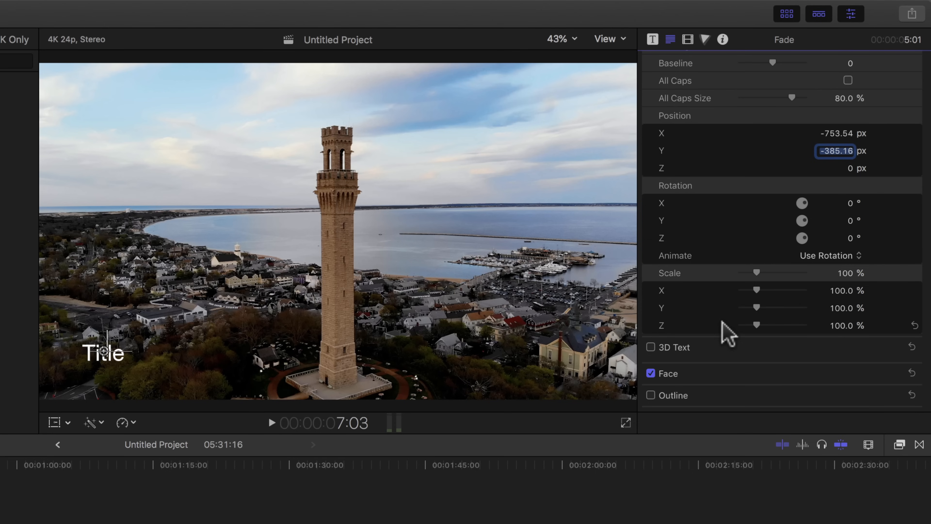
pyautogui.click(651, 347)
pyautogui.scroll(-5, 806, 357)
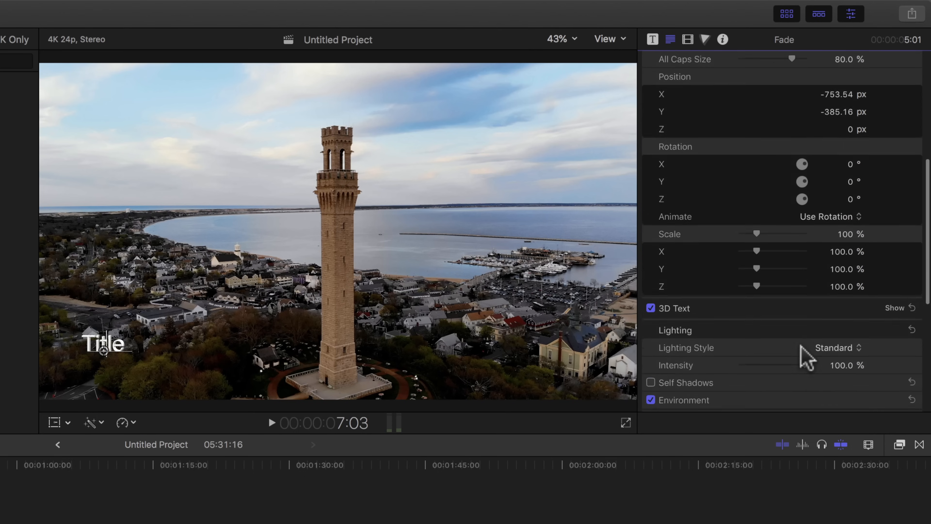
pyautogui.scroll(-1, 806, 357)
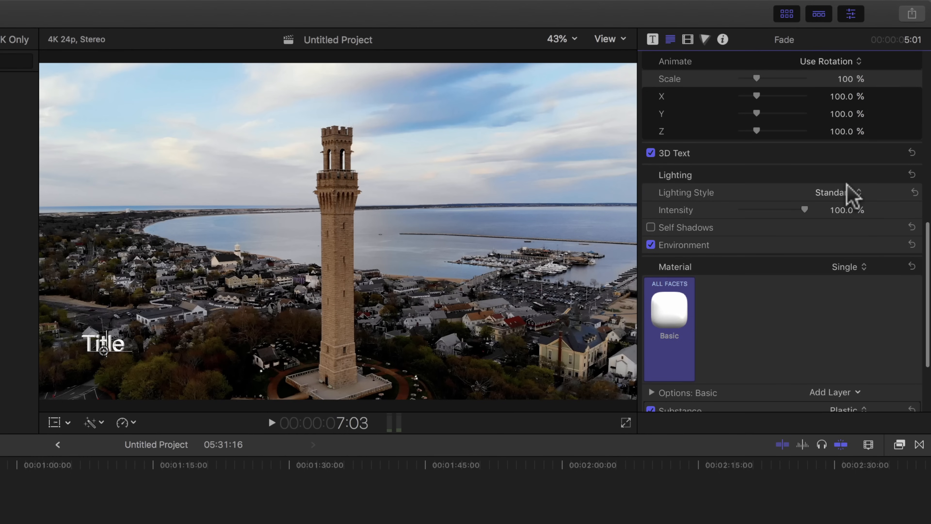
# Step: Review the Fade title's 3D material settings and turn off its 3D Text
pyautogui.scroll(-5, 810, 264)
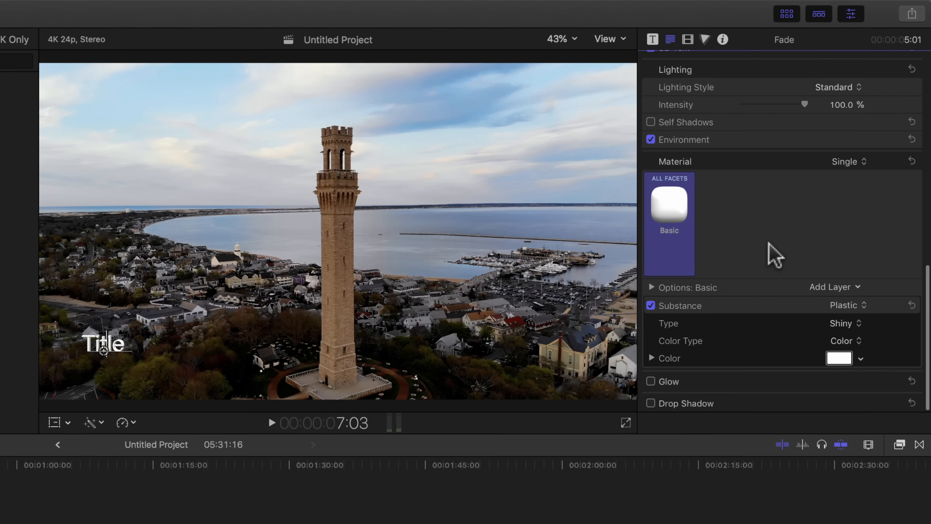
pyautogui.scroll(10, 770, 254)
pyautogui.scroll(1, 768, 243)
pyautogui.click(650, 309)
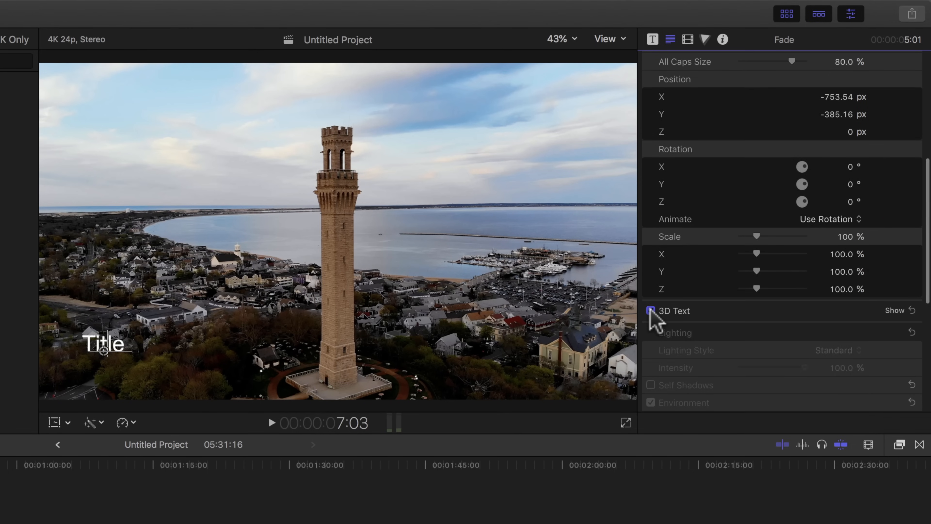
pyautogui.click(649, 309)
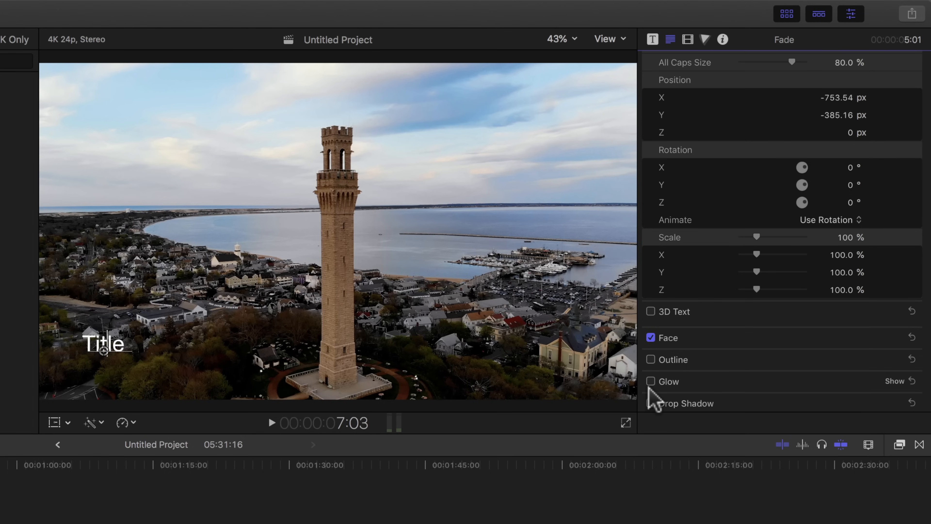
# Step: Turn on the Fade title's Drop Shadow, reveal its settings and collapse them again
pyautogui.click(652, 402)
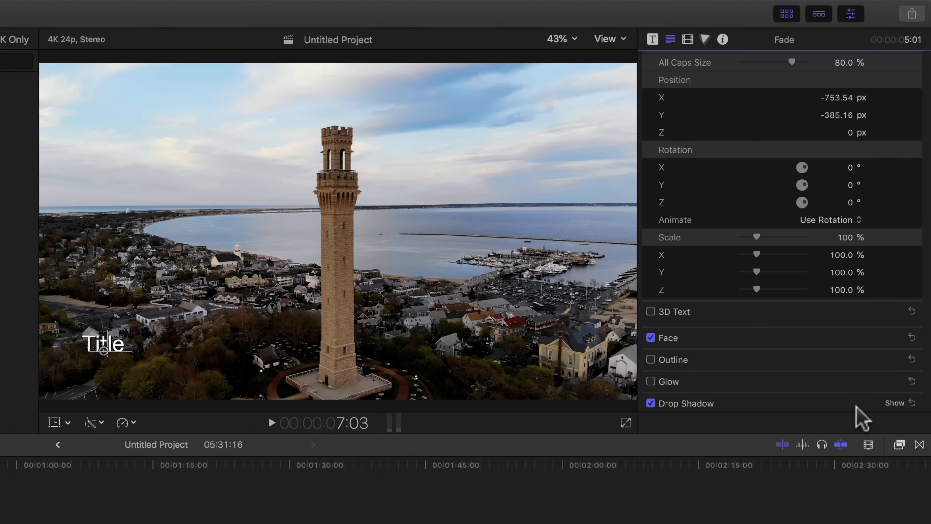
pyautogui.click(897, 403)
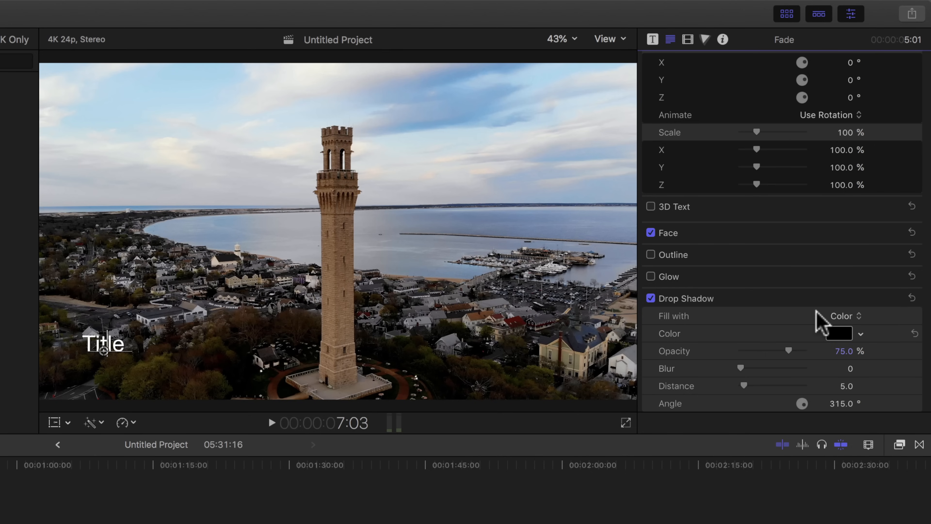
pyautogui.click(896, 299)
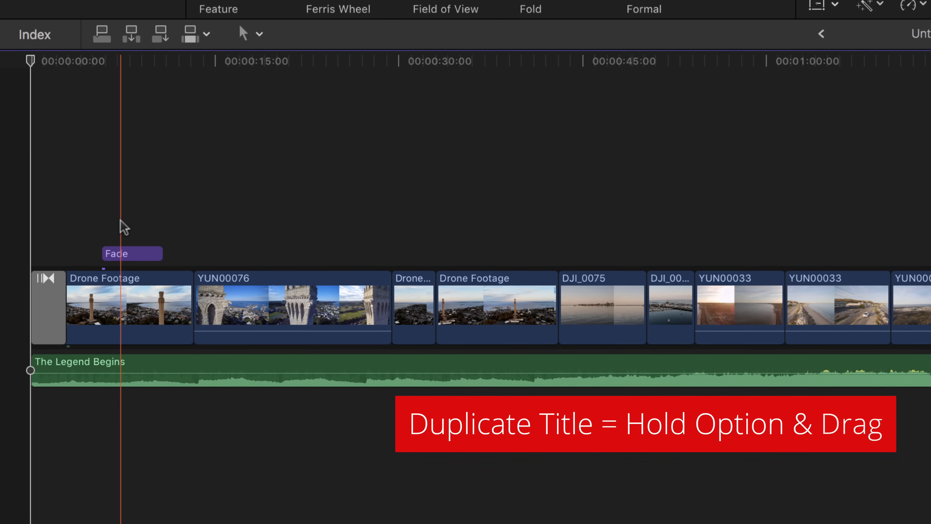
# Step: Duplicate the Fade title in the timeline and place the copy above the YUN00076 clip
pyautogui.click(131, 257)
pyautogui.moveTo(132, 257); pyautogui.dragTo(236, 239)
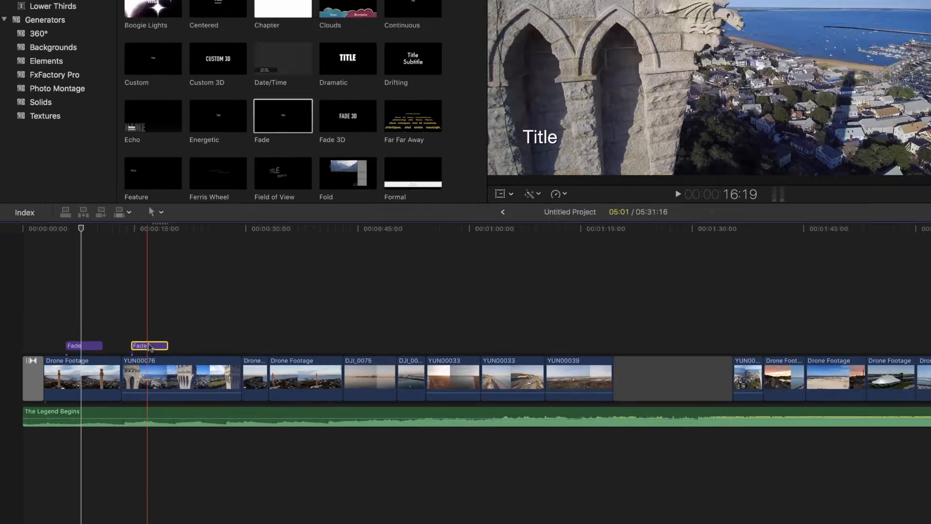
pyautogui.moveTo(238, 254); pyautogui.dragTo(321, 253)
pyautogui.moveTo(154, 378); pyautogui.dragTo(154, 379)
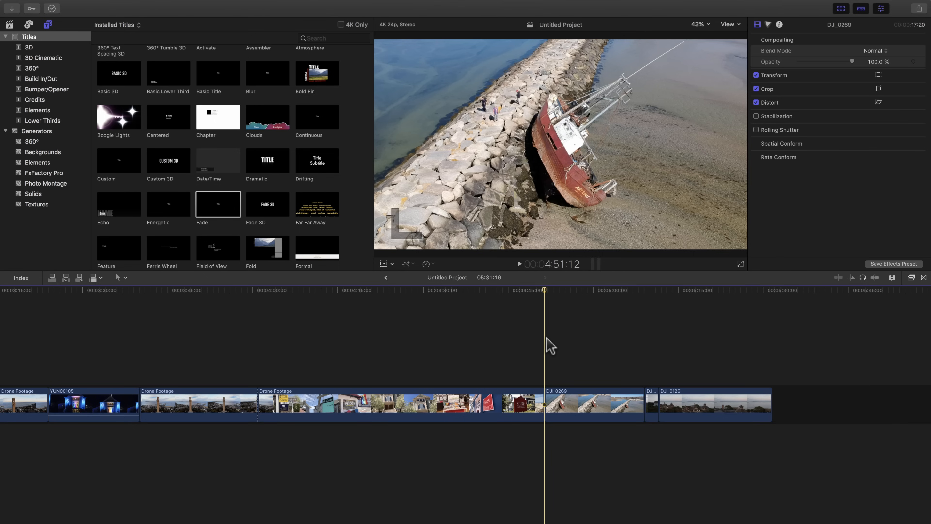
# Step: Play back the DJI_0269 clip and return the playhead to its start at 4:51:12
pyautogui.press('space')
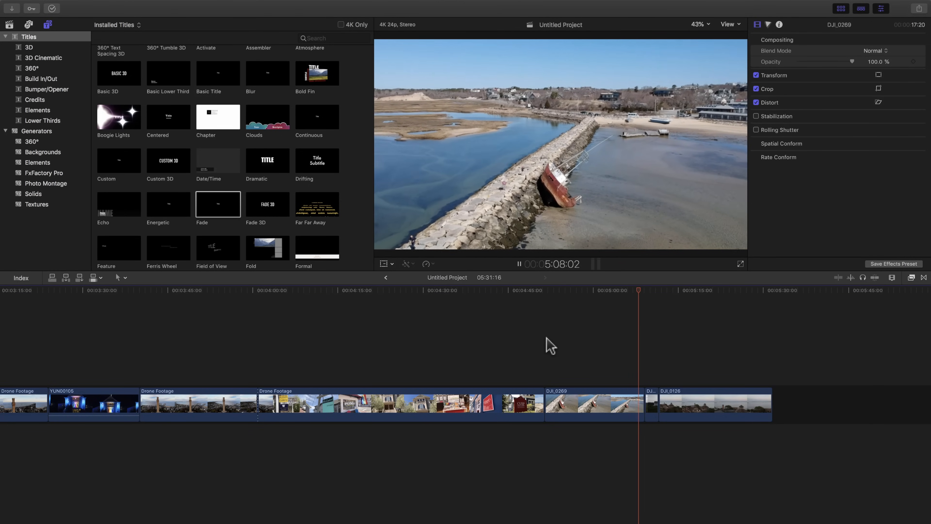
pyautogui.press('space')
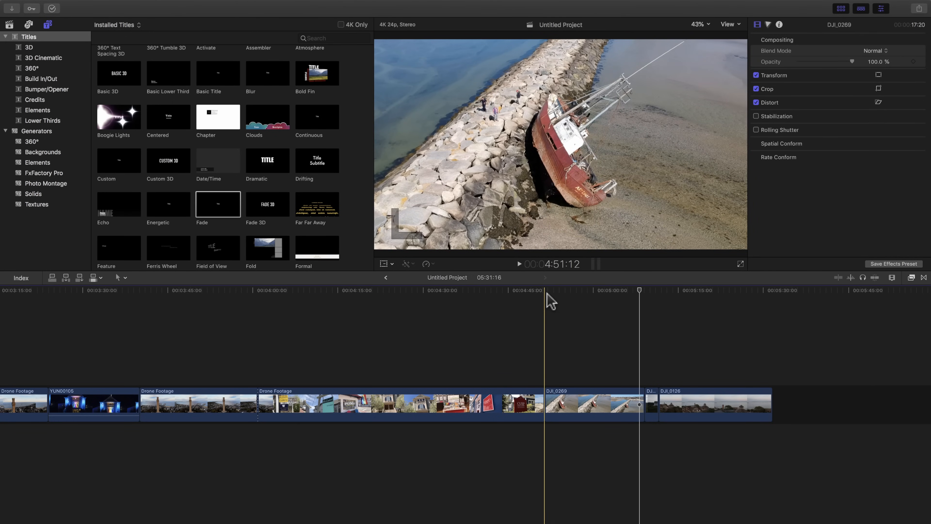
pyautogui.click(546, 296)
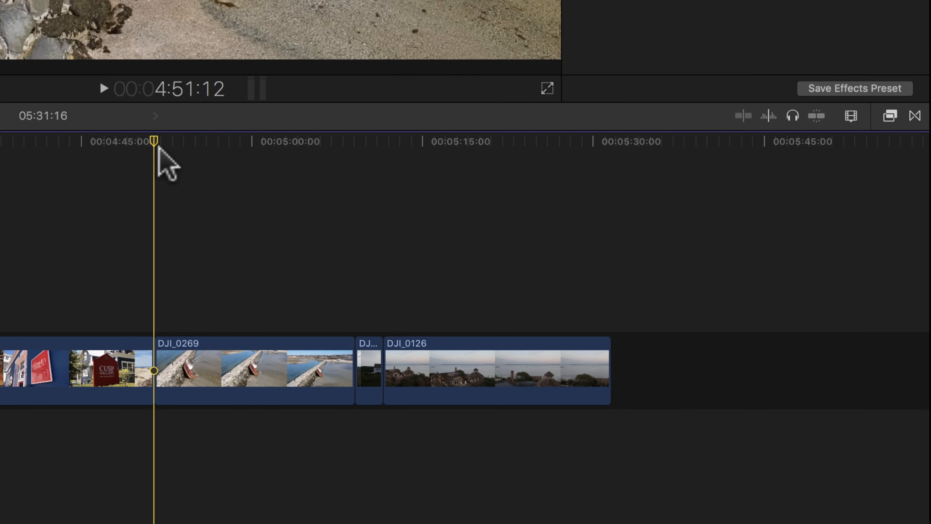
# Step: Open the Effects Browser and look through all the installed video effects
pyautogui.click(889, 117)
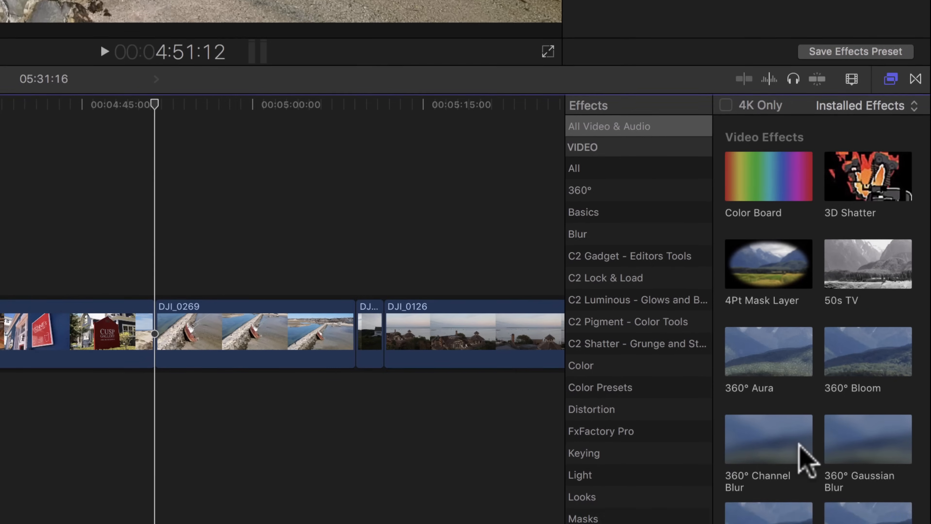
pyautogui.scroll(-15, 805, 499)
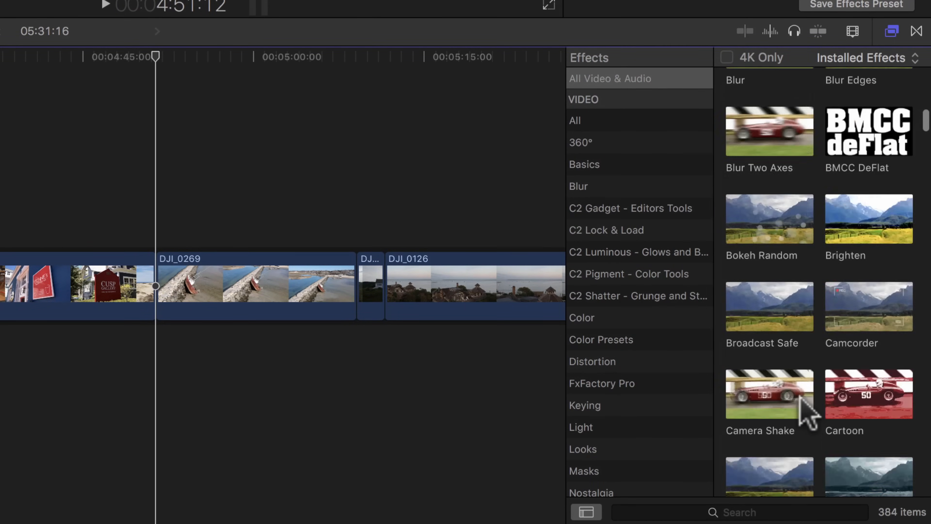
pyautogui.scroll(-10, 807, 409)
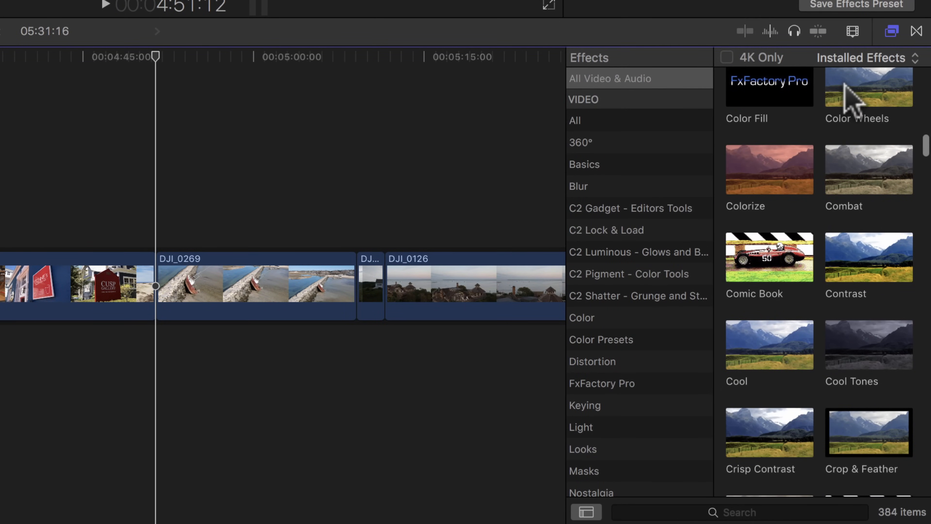
pyautogui.scroll(-10, 815, 229)
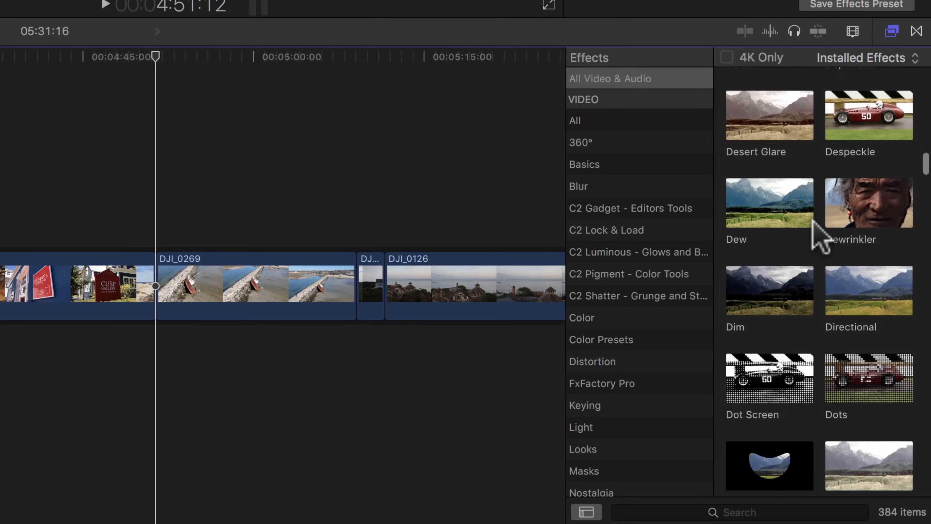
pyautogui.scroll(-10, 813, 220)
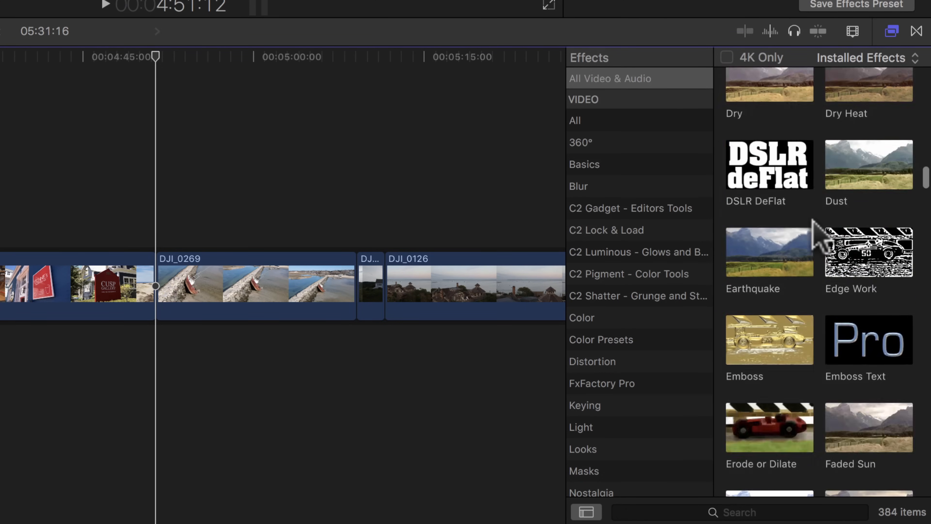
pyautogui.scroll(-10, 812, 220)
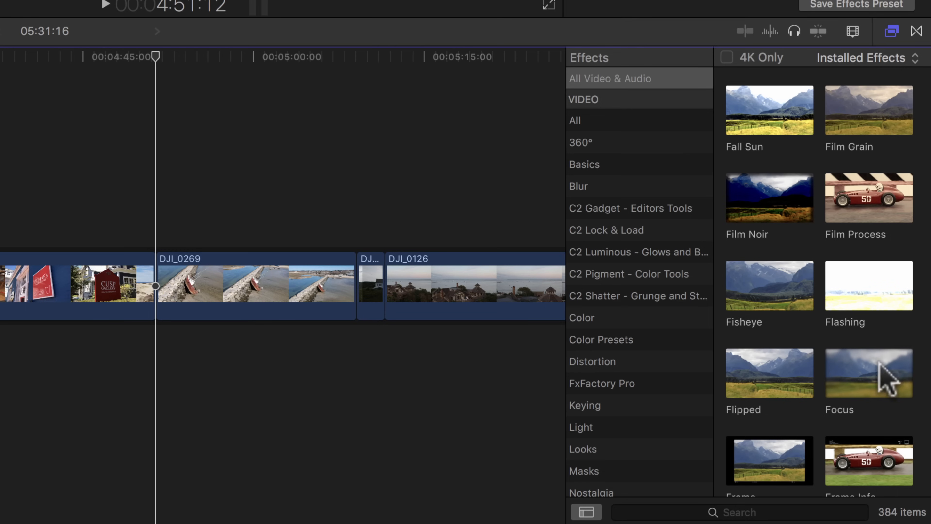
pyautogui.scroll(-3, 836, 422)
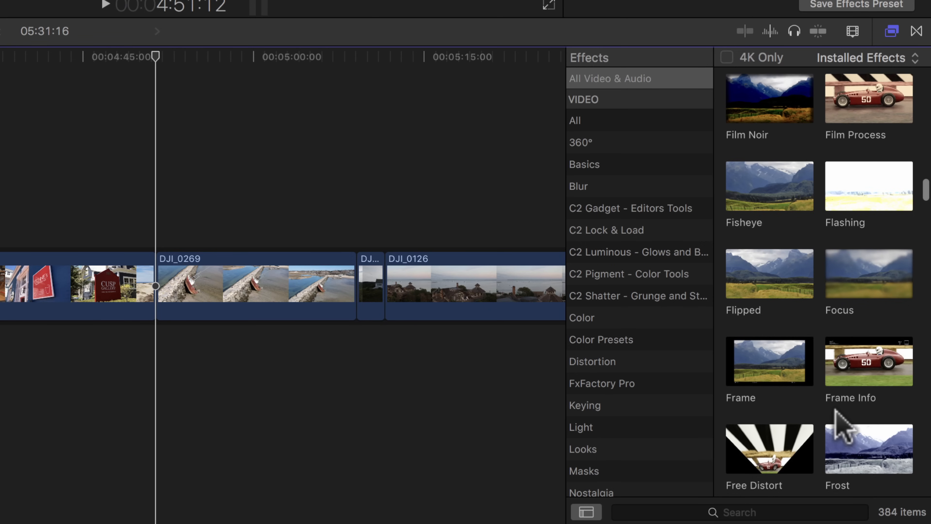
pyautogui.scroll(-8, 836, 426)
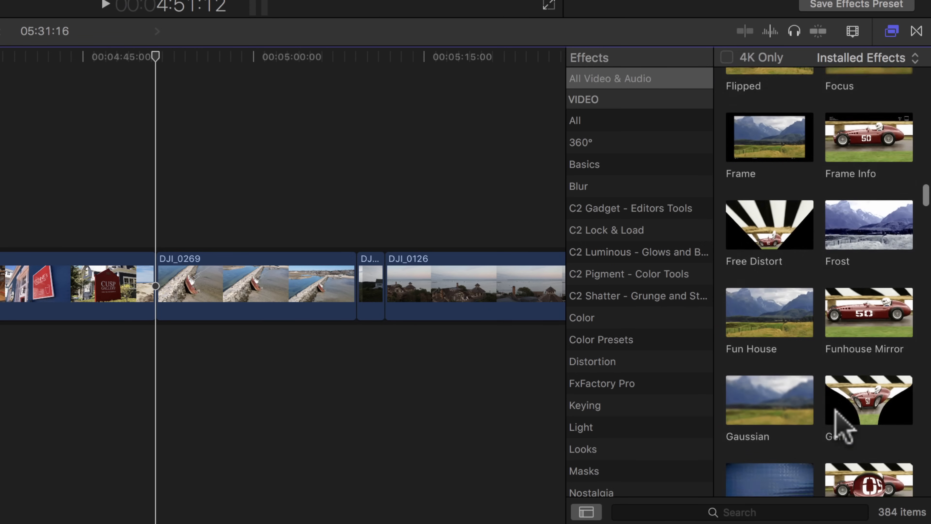
# Step: Find the Vignette video effect, apply it to the DJI_0269 clip and set its Darken to 0.89
pyautogui.click(671, 512)
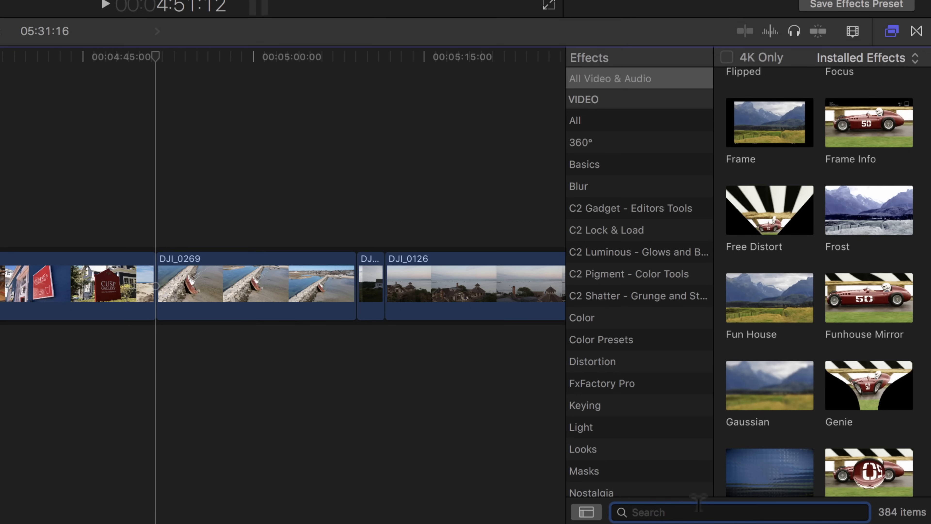
pyautogui.write('vignette')
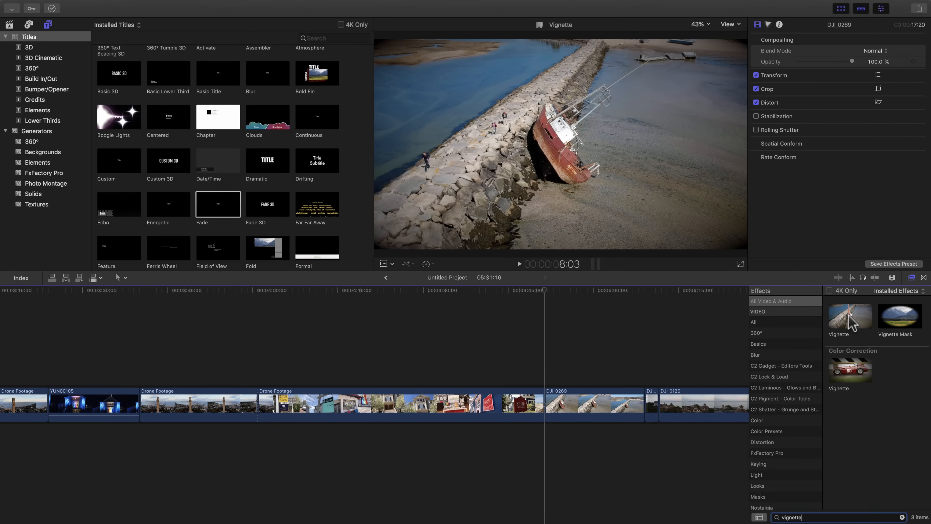
pyautogui.moveTo(851, 323); pyautogui.dragTo(597, 406)
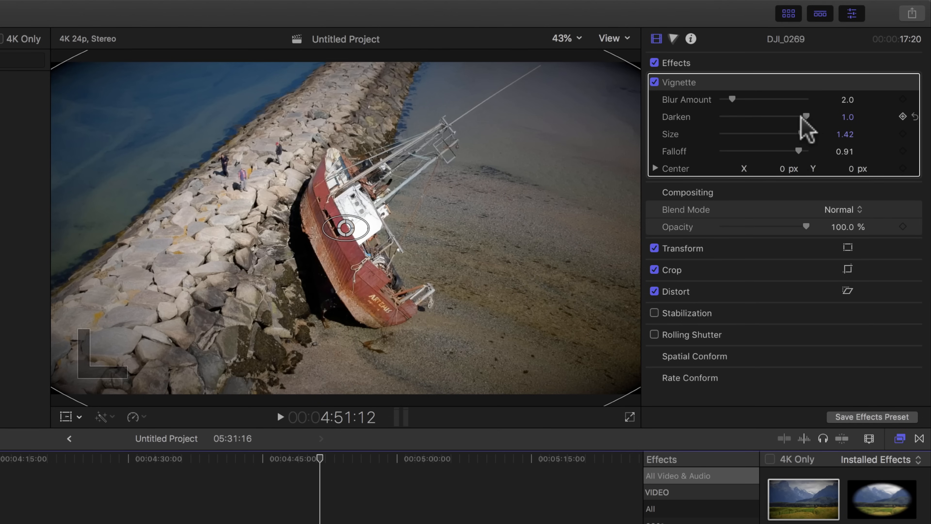
pyautogui.moveTo(805, 119)
pyautogui.mouseDown()
pyautogui.moveTo(727, 124)
pyautogui.moveTo(804, 125)
pyautogui.moveTo(793, 127)
pyautogui.mouseUp()
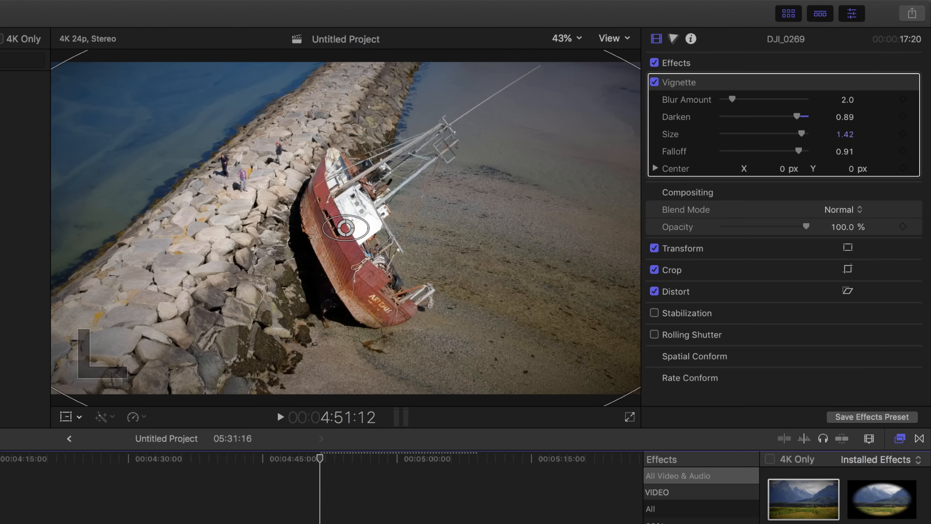
# Step: Show the Keying effects and connect the DJI_0126 clip beneath DJI_0269 in the timeline
pyautogui.click(877, 514)
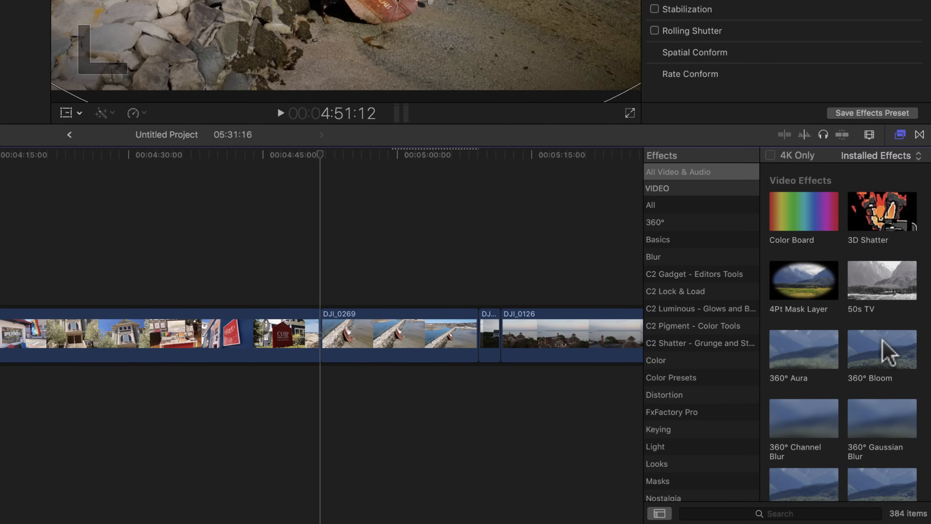
pyautogui.click(697, 429)
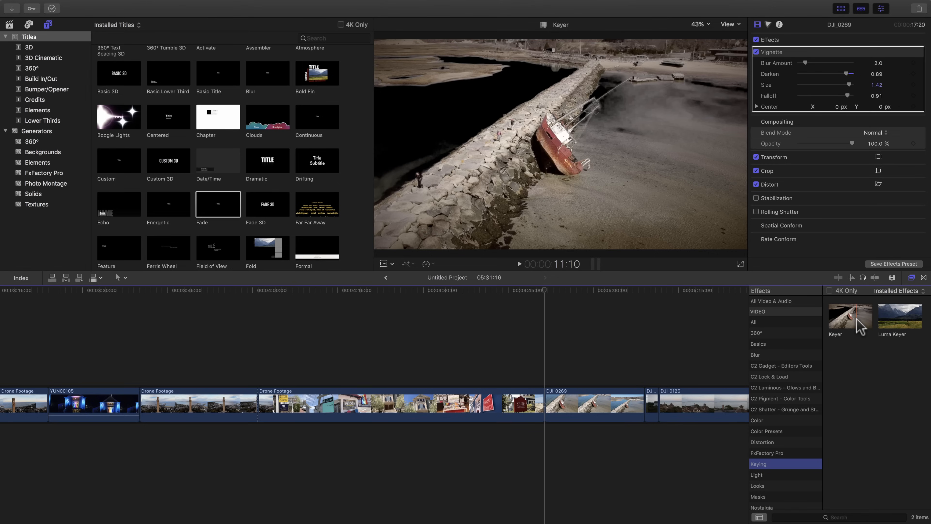
pyautogui.moveTo(717, 410); pyautogui.dragTo(610, 460)
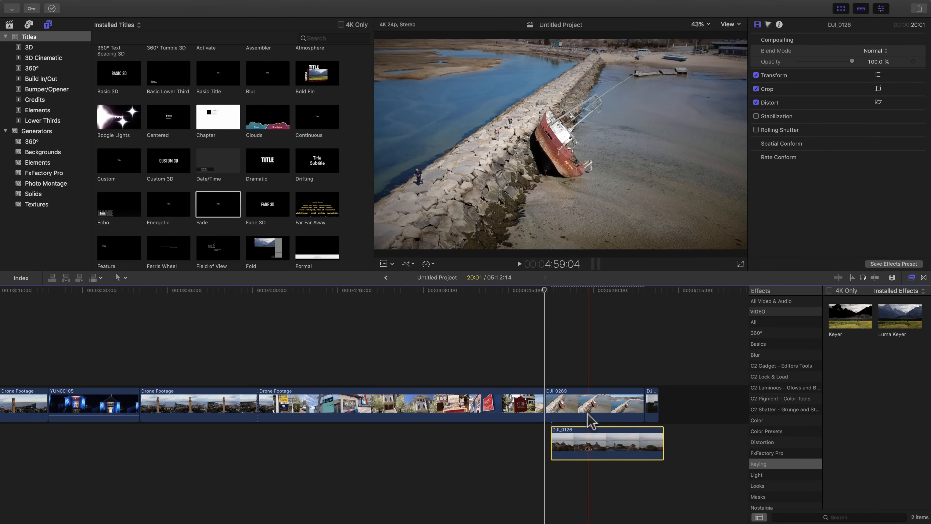
# Step: Apply the Keyer effect to the DJI_0269 clip and park the playhead mid-clip at 5:00:13
pyautogui.click(596, 402)
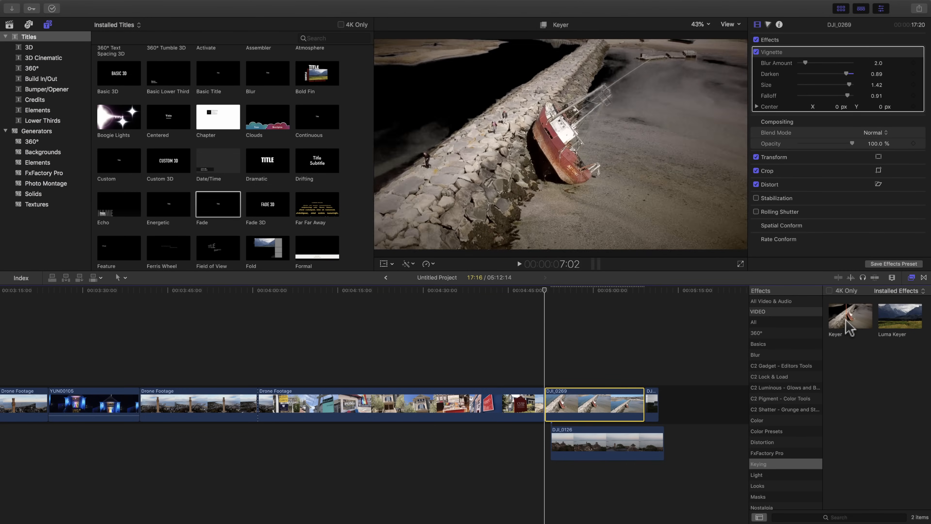
pyautogui.moveTo(850, 328); pyautogui.dragTo(603, 401)
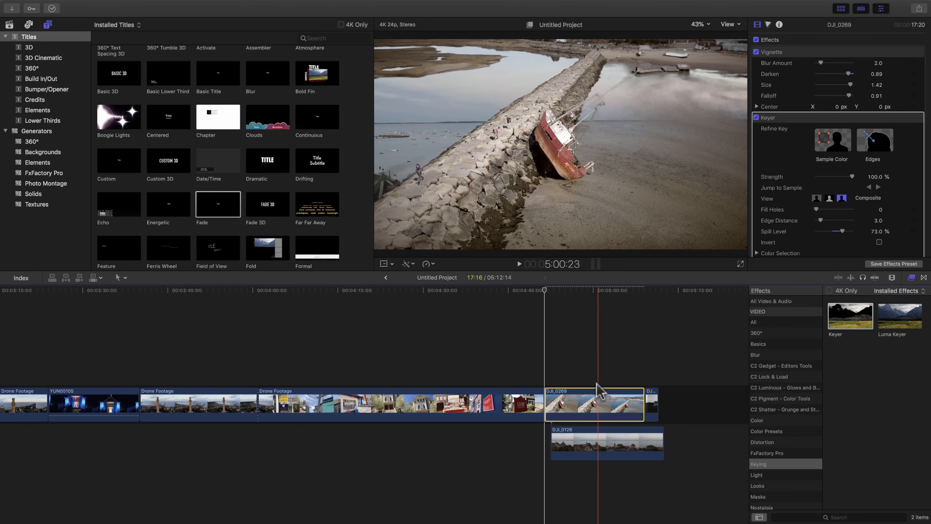
pyautogui.click(596, 384)
pyautogui.click(601, 405)
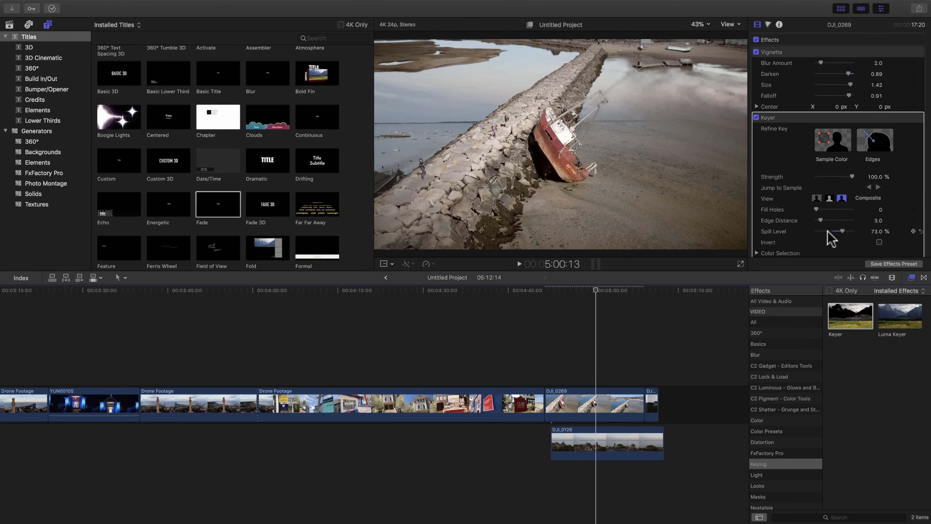
# Step: Remove the Keyer effect from DJI_0269 and return the DJI_0126 clip to the end of the main storyline
pyautogui.click(778, 117)
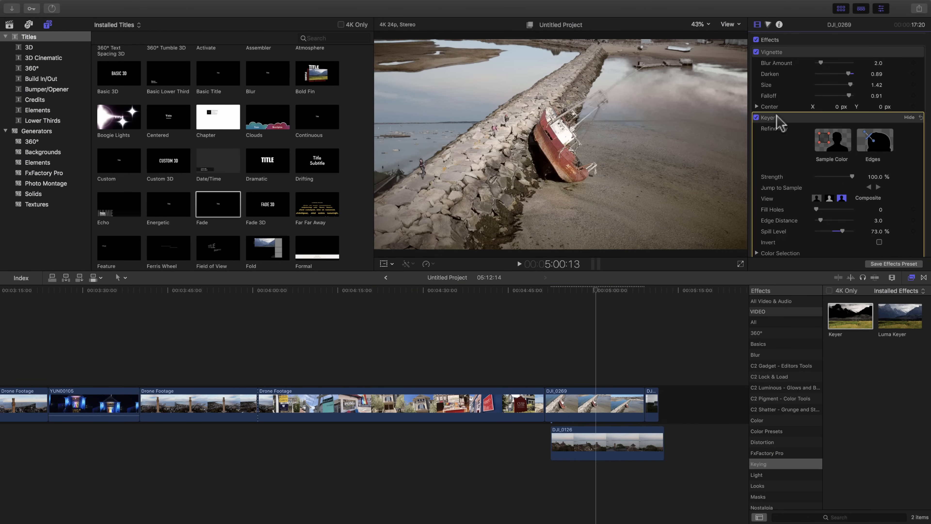
pyautogui.press('Delete')
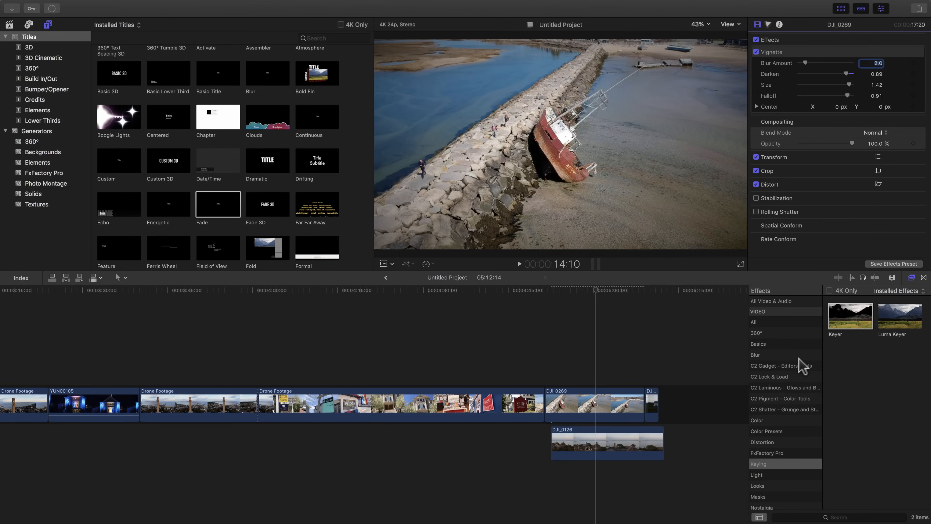
pyautogui.moveTo(590, 459); pyautogui.dragTo(706, 418)
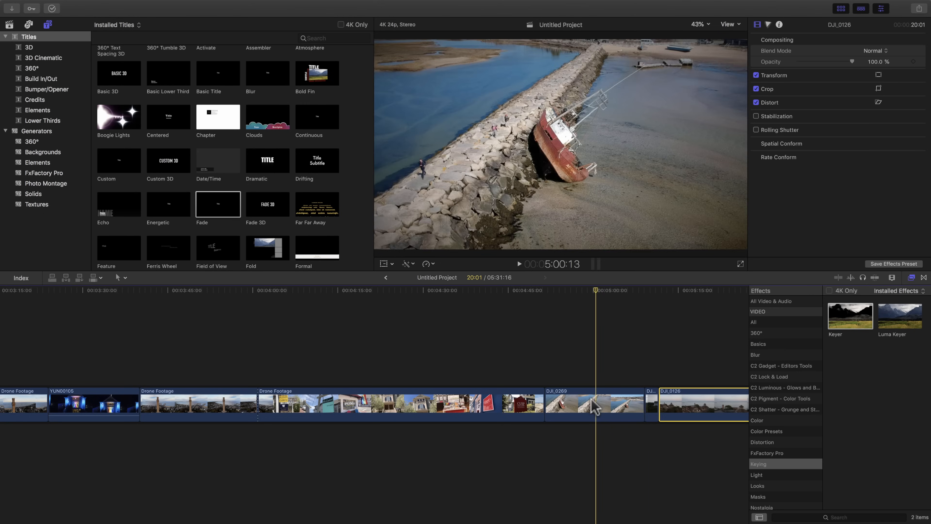
# Step: Try Match Color on the DJI_0269 clip, previewing DJI_0126 as the reference frame, and cancel the match
pyautogui.click(597, 403)
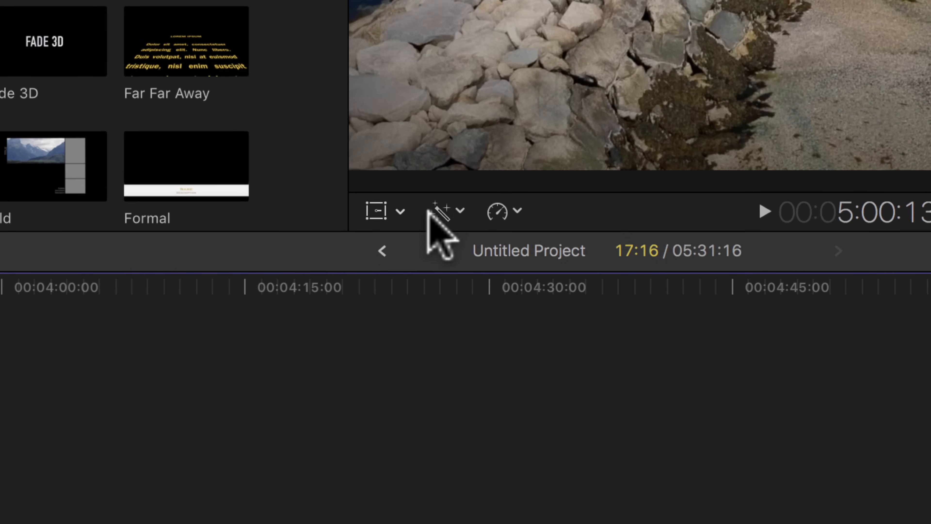
pyautogui.click(463, 210)
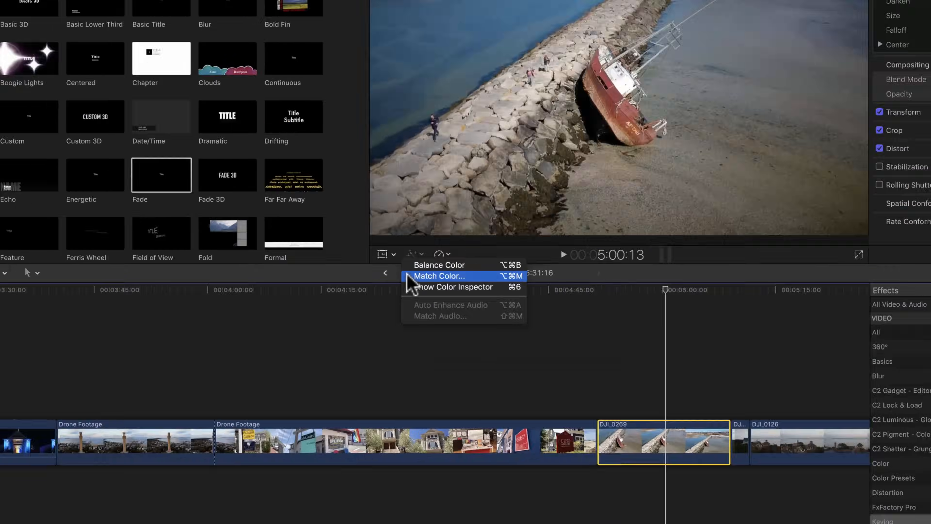
pyautogui.click(428, 254)
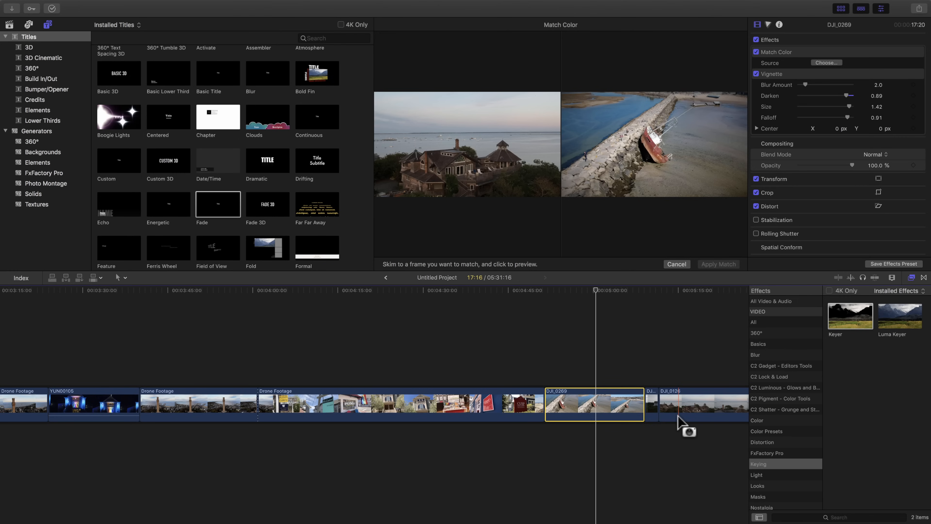
pyautogui.click(677, 264)
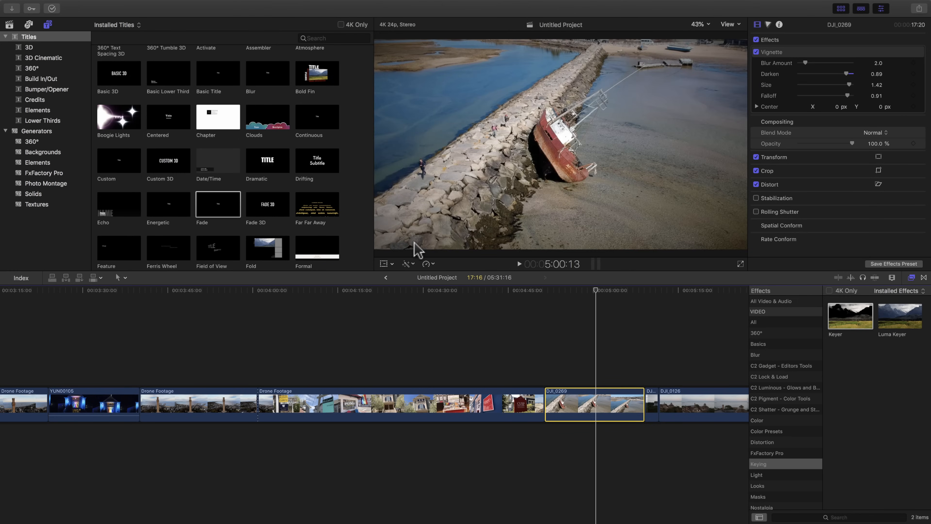
# Step: Show the Color Inspector for the DJI_0269 clip and add a Color Wheels correction
pyautogui.click(408, 263)
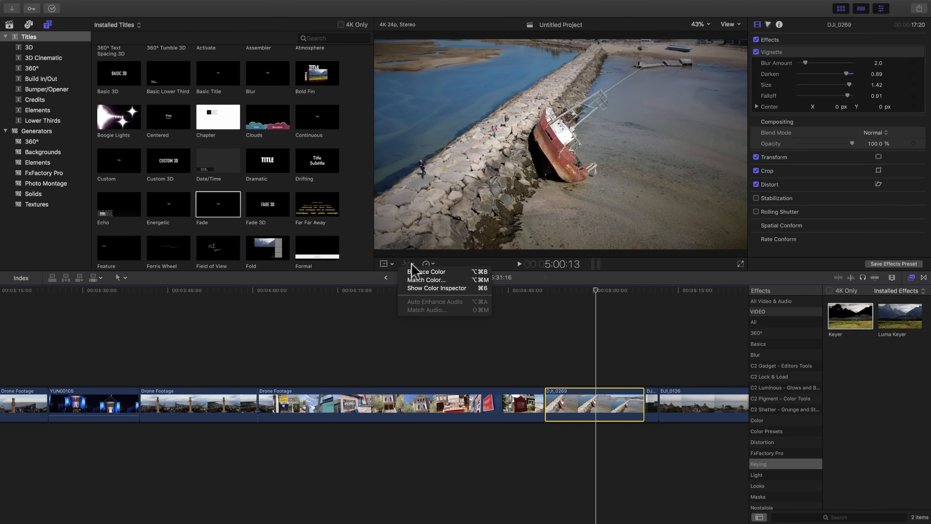
pyautogui.click(408, 290)
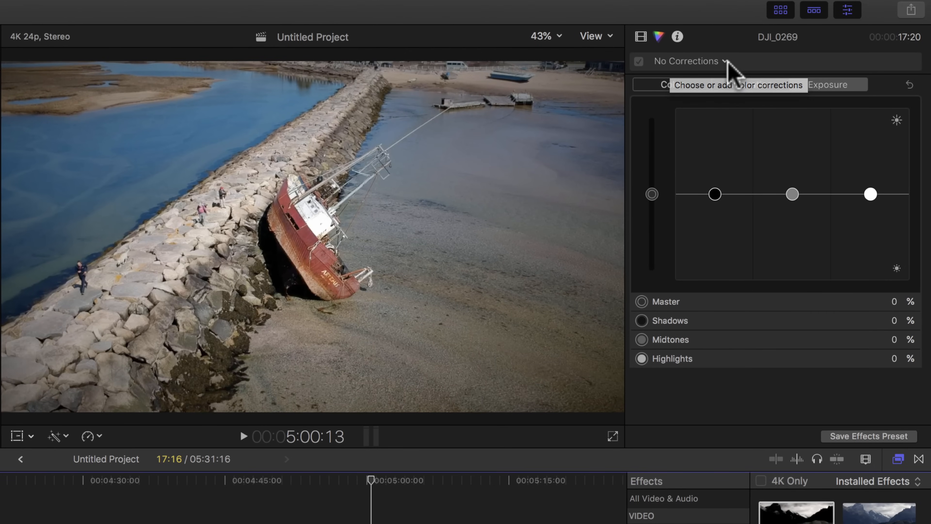
pyautogui.click(725, 61)
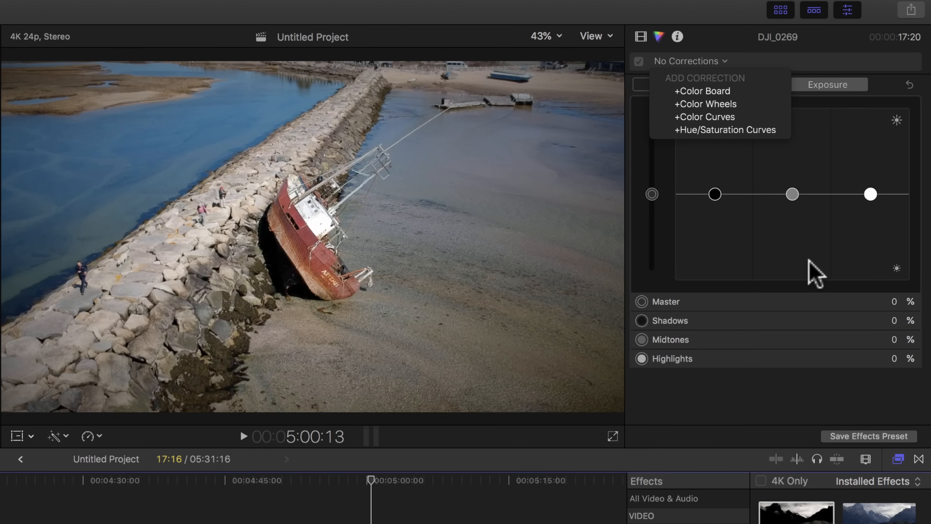
pyautogui.click(727, 106)
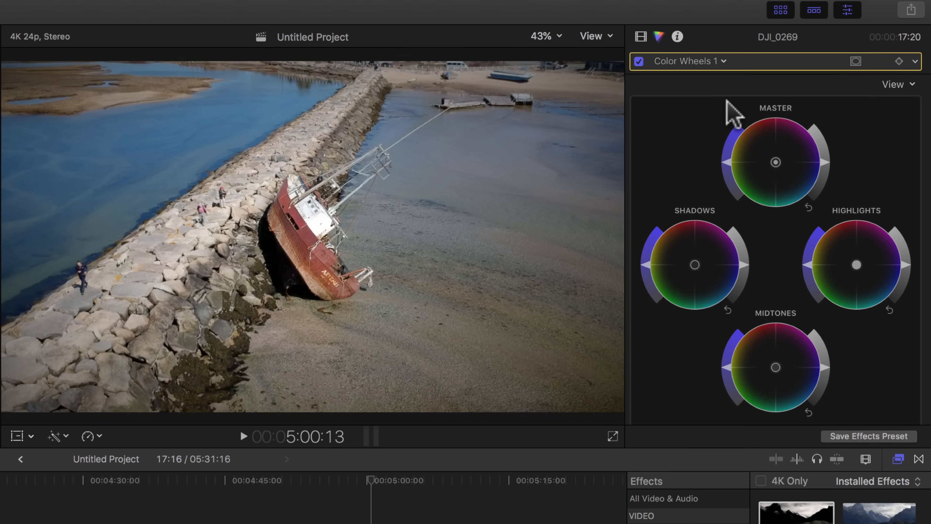
# Step: Add a Color Curves correction to DJI_0269 and look through its luma, red, green and blue curves
pyautogui.click(721, 62)
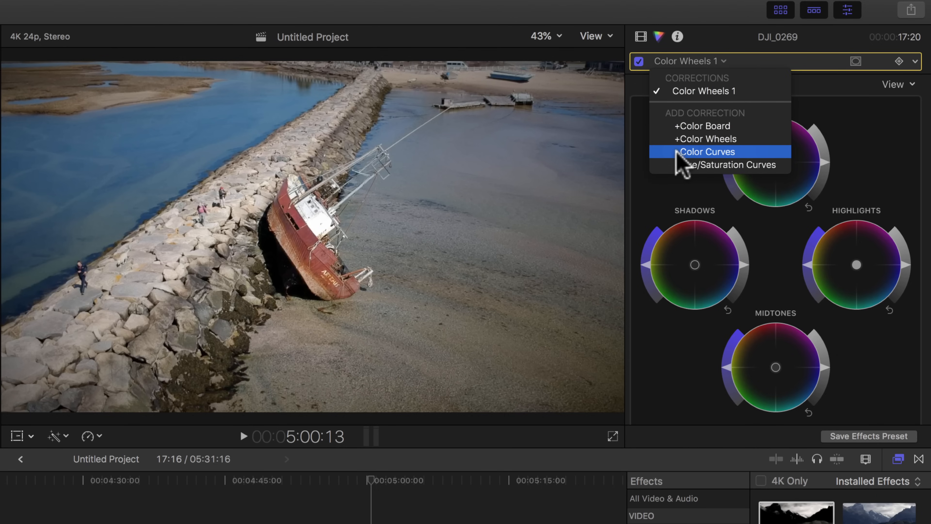
pyautogui.click(685, 153)
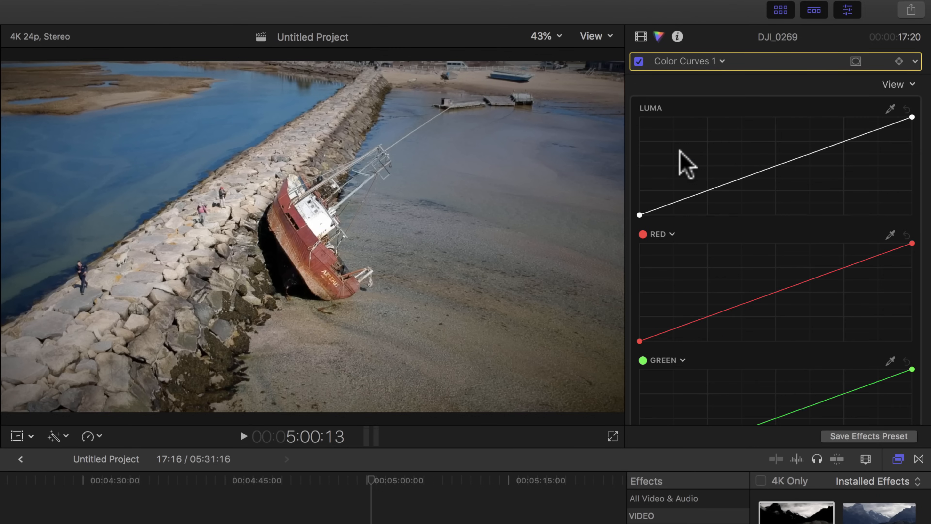
pyautogui.scroll(-10, 679, 150)
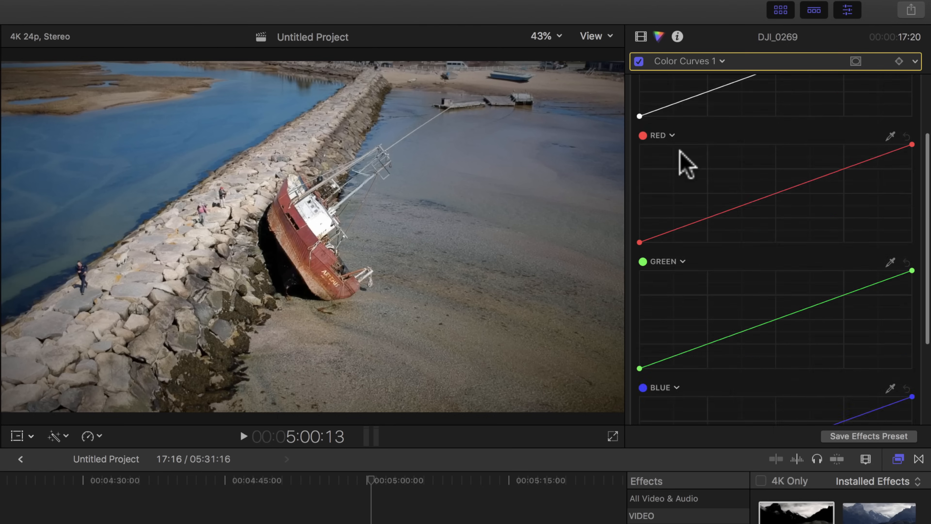
pyautogui.scroll(10, 680, 151)
pyautogui.scroll(-1, 693, 125)
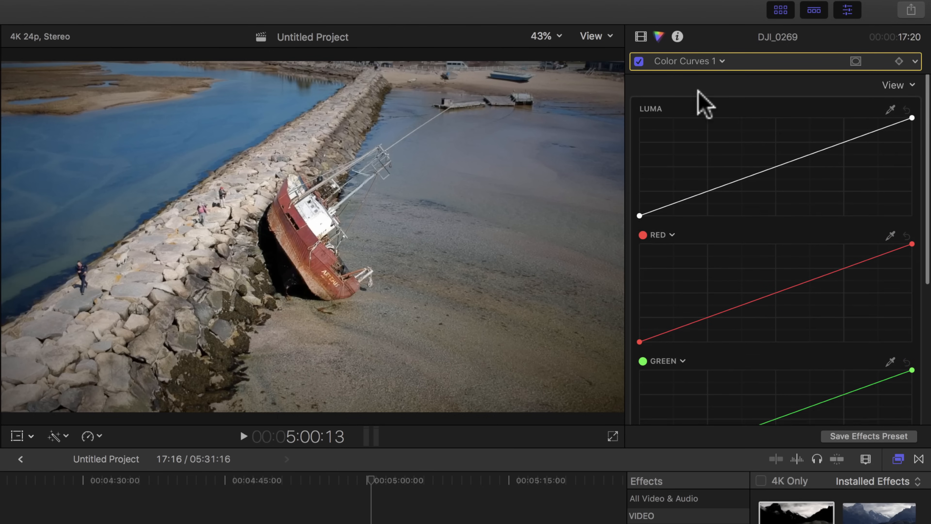
# Step: Add a Color Board correction to DJI_0269 and examine its Color, Saturation and Exposure controls, including the shadows, midtones and highlights
pyautogui.click(719, 61)
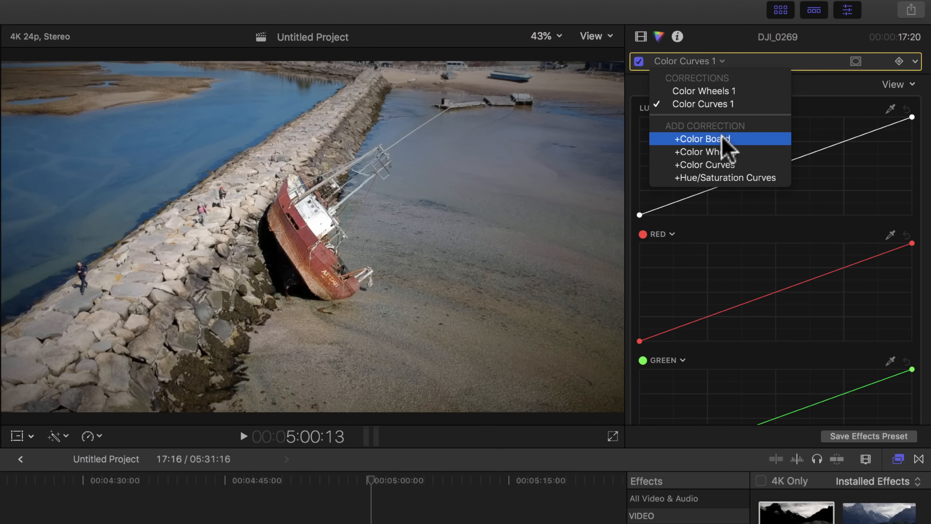
pyautogui.click(701, 139)
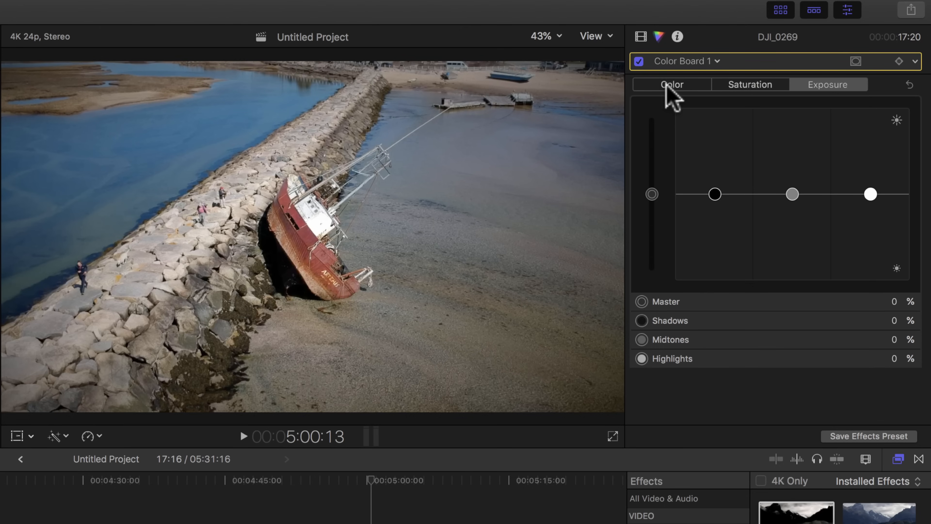
pyautogui.click(676, 77)
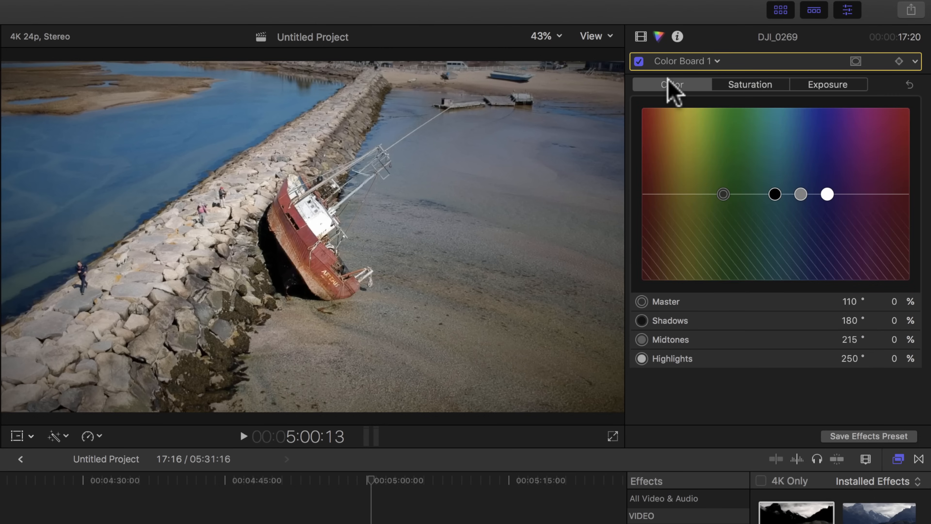
pyautogui.click(748, 84)
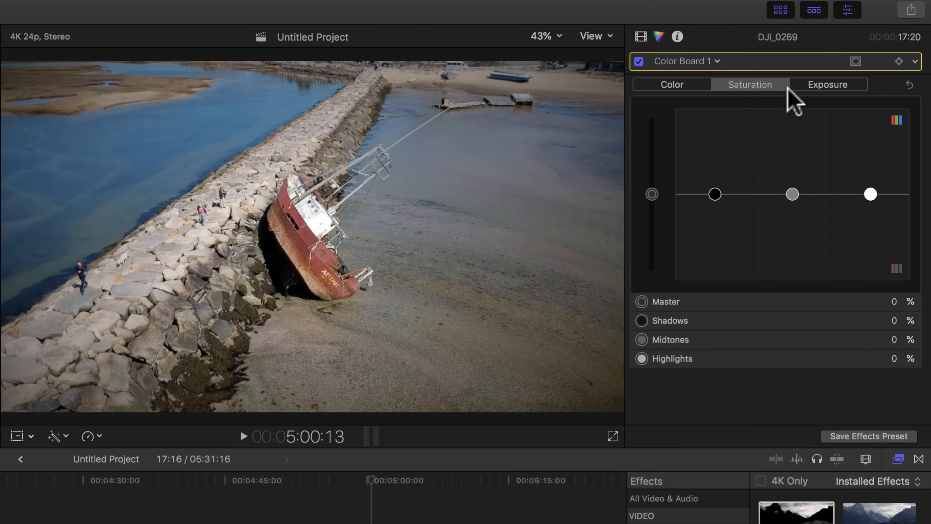
pyautogui.click(843, 84)
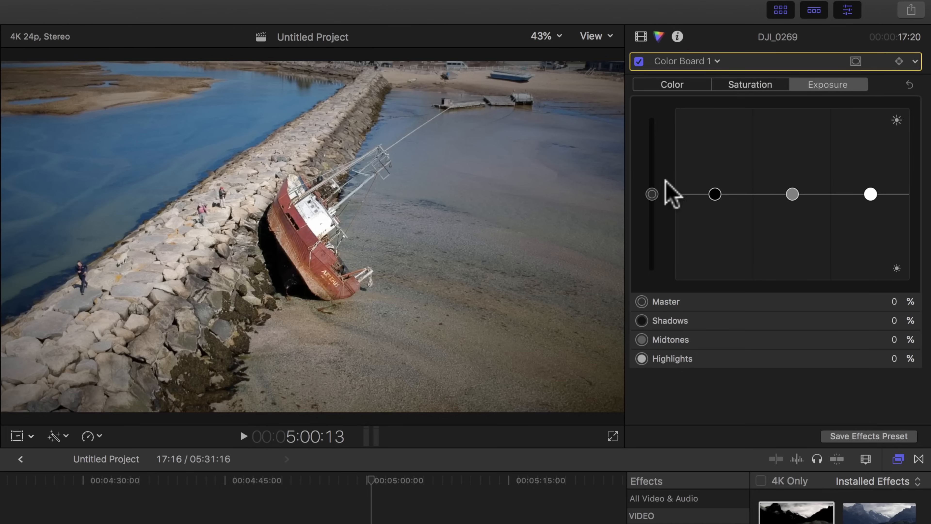
pyautogui.click(652, 194)
pyautogui.click(715, 194)
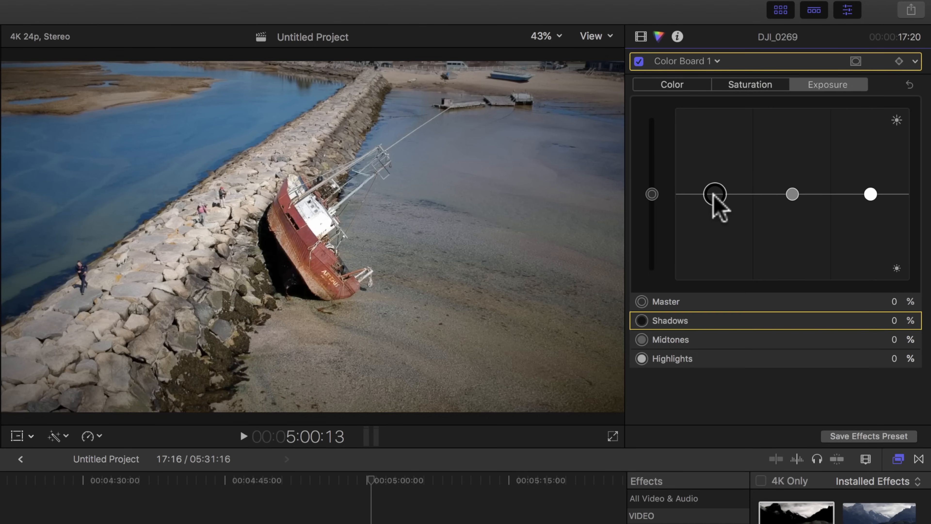
pyautogui.click(792, 194)
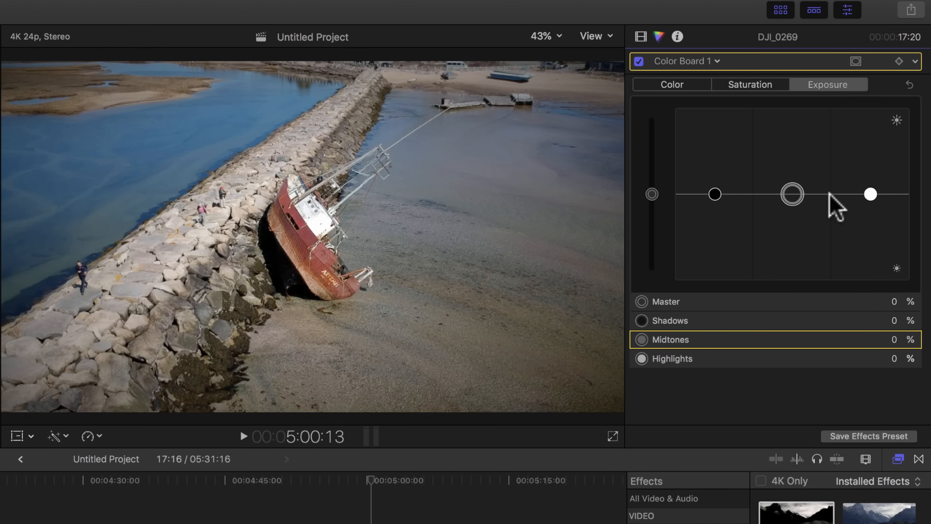
pyautogui.click(870, 194)
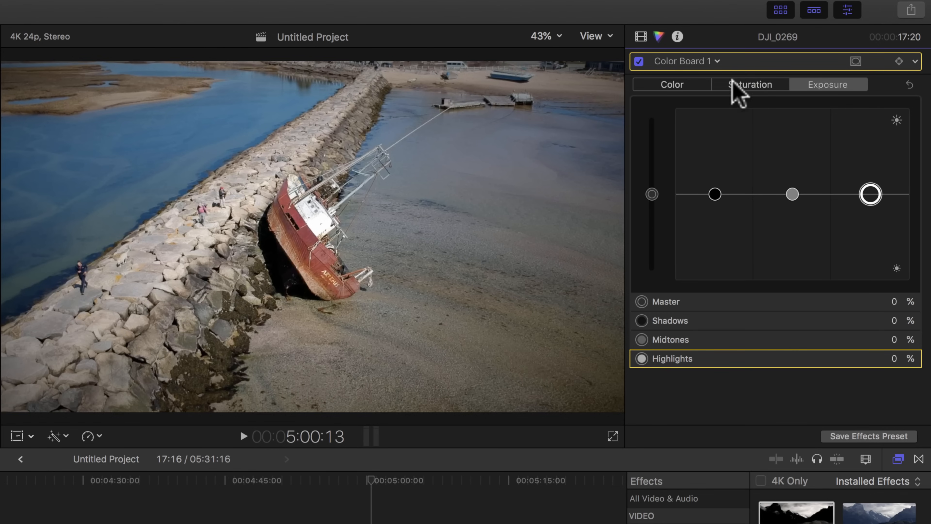
# Step: Set the Color Board saturation to 6% for shadows, 27% for midtones and 14% for highlights, and return to the Exposure controls
pyautogui.click(683, 85)
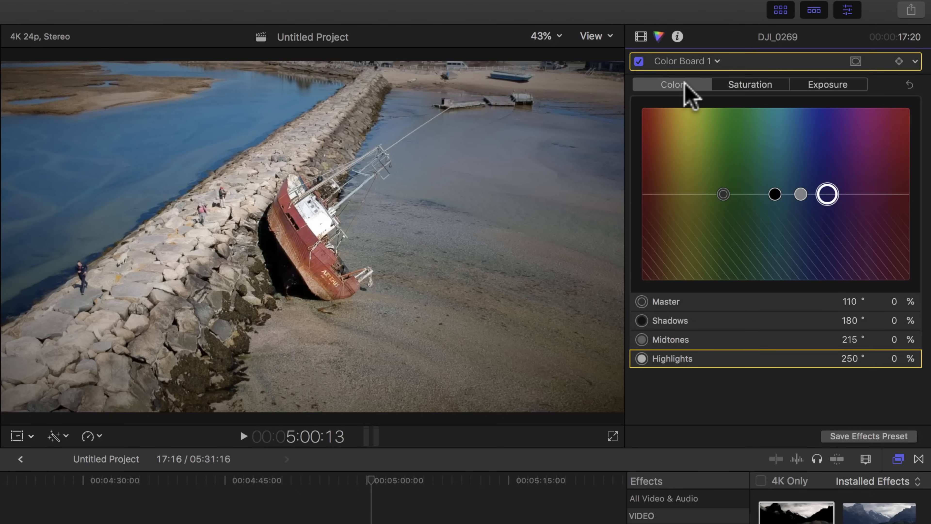
pyautogui.click(746, 85)
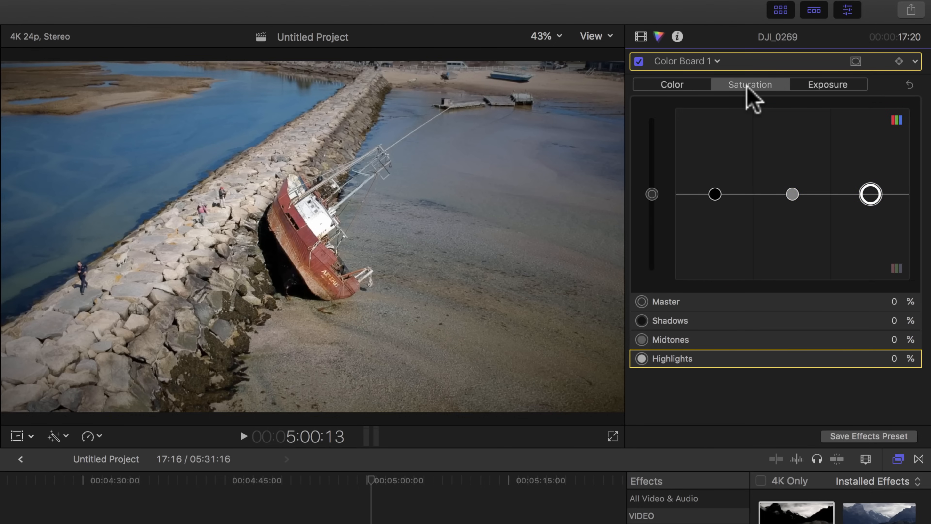
pyautogui.moveTo(715, 194)
pyautogui.mouseDown()
pyautogui.moveTo(717, 108)
pyautogui.moveTo(714, 189)
pyautogui.mouseUp()
pyautogui.moveTo(792, 193); pyautogui.dragTo(792, 171)
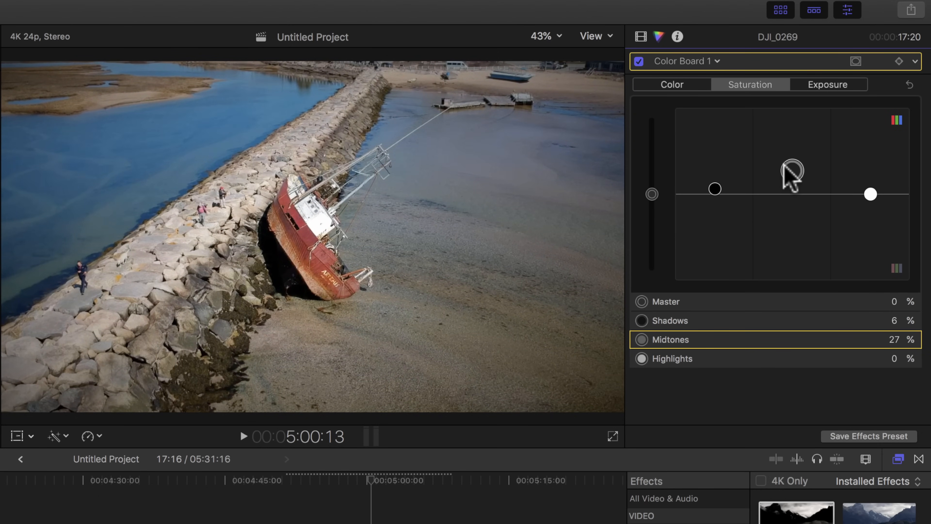
pyautogui.click(871, 194)
pyautogui.moveTo(868, 192)
pyautogui.mouseDown()
pyautogui.moveTo(871, 151)
pyautogui.moveTo(872, 217)
pyautogui.moveTo(870, 181)
pyautogui.mouseUp()
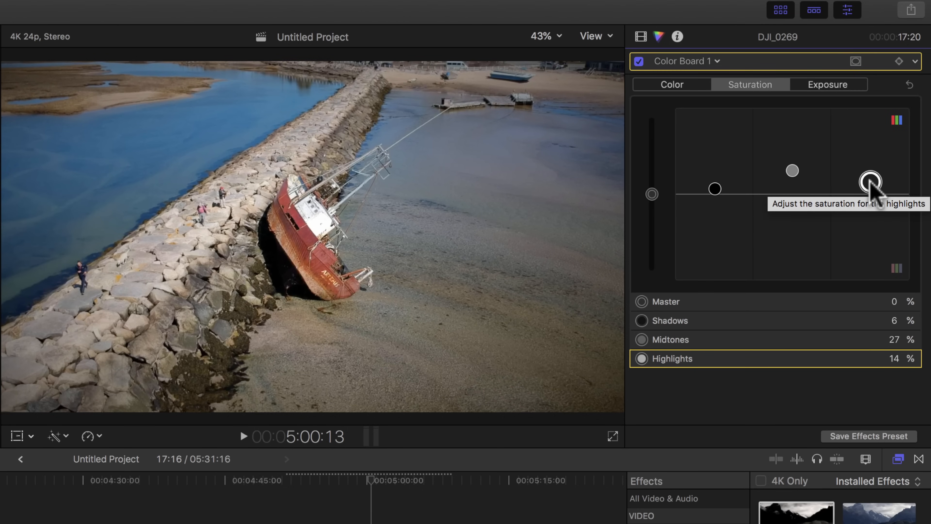
pyautogui.click(811, 84)
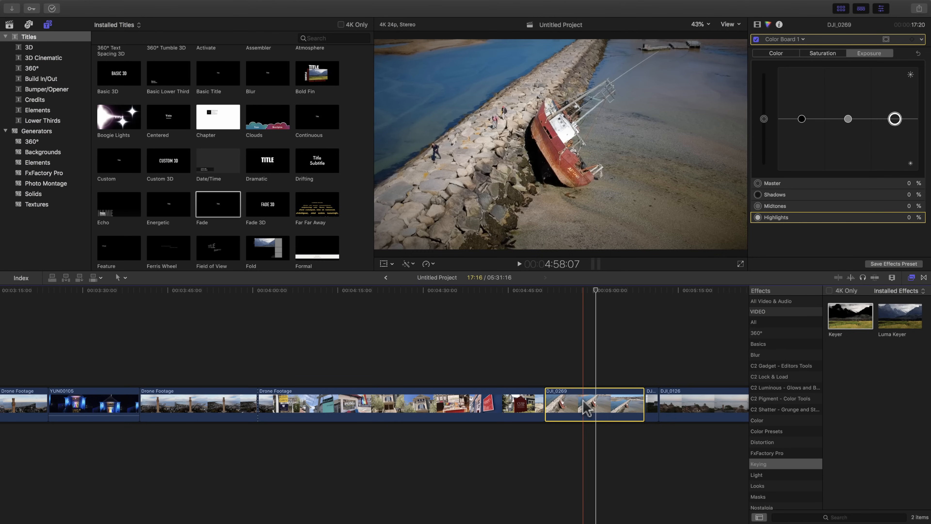
# Step: Paste all effects copied from DJI_0269 onto the DJI_0126 clip, and undo the paste
pyautogui.hscroll(5, 587, 410)
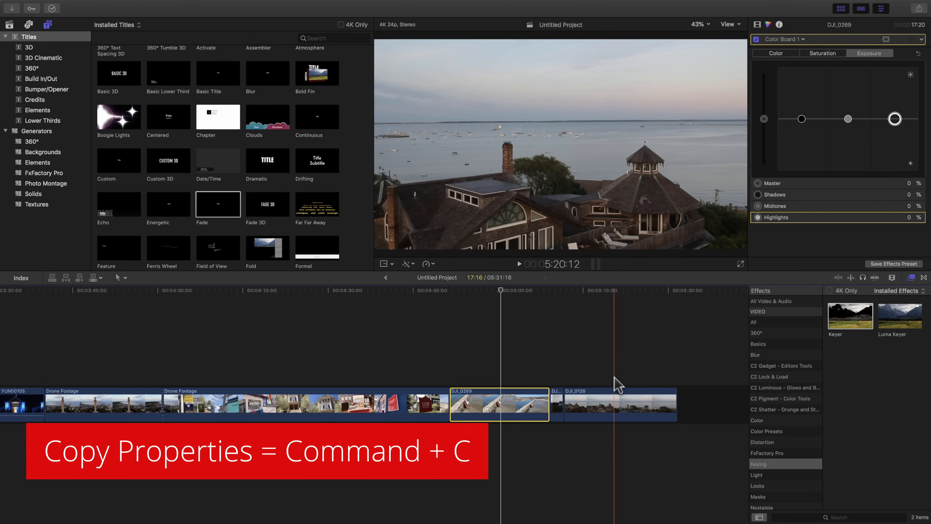
pyautogui.click(614, 411)
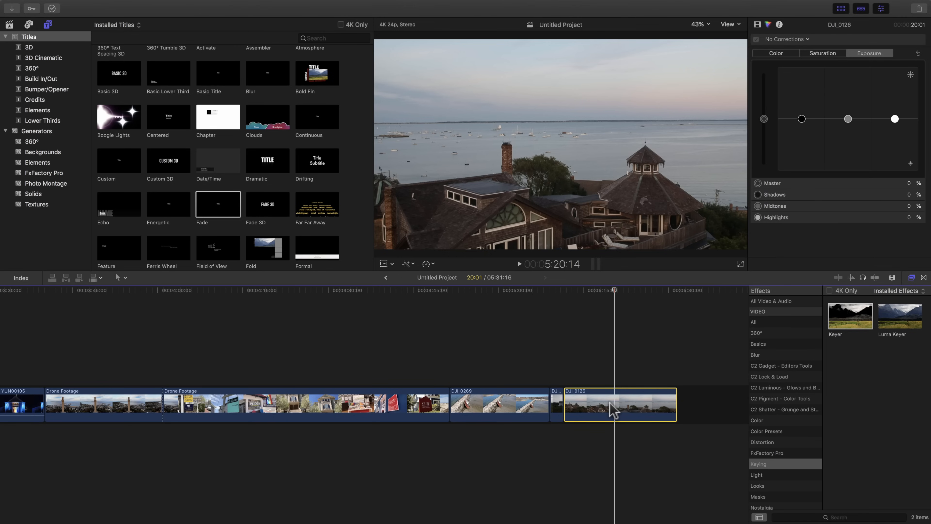
pyautogui.press('super+alt+v')
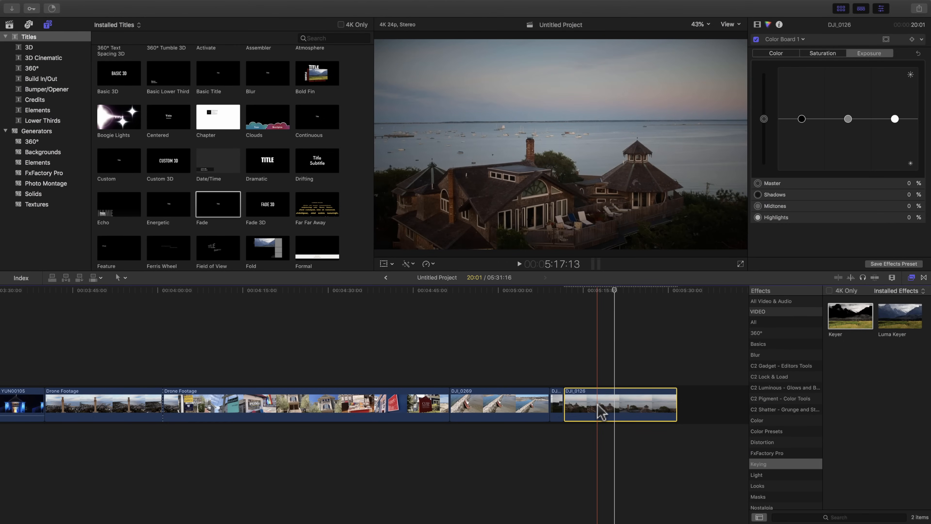
pyautogui.press('super+z')
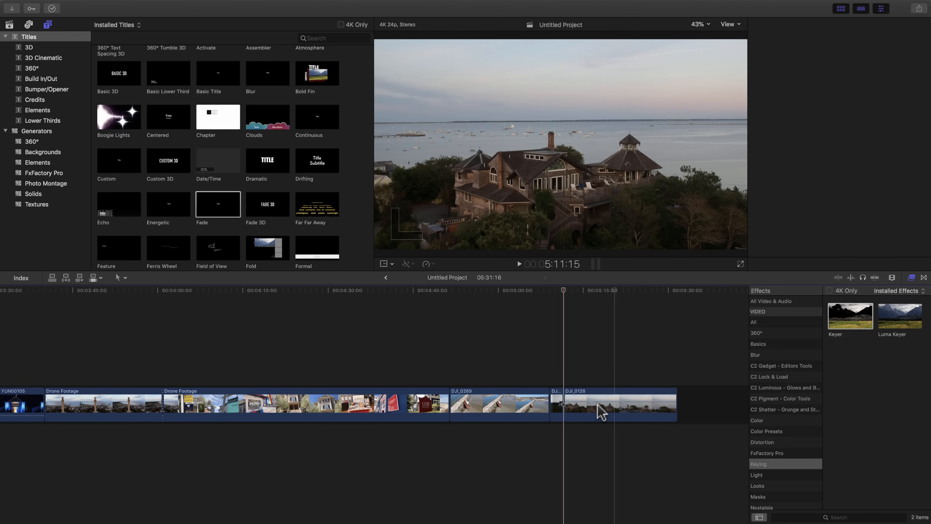
# Step: Paste the Color Wheels, Color Curves and Color Board attributes from DJI_0269 onto the DJI_0126 clip, leaving out Vignette
pyautogui.click(608, 407)
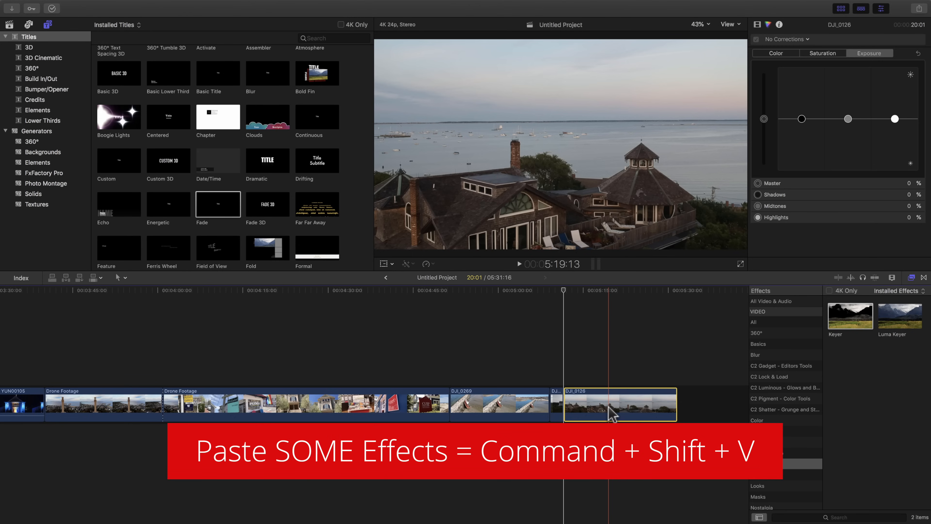
pyautogui.press('super+shift+v')
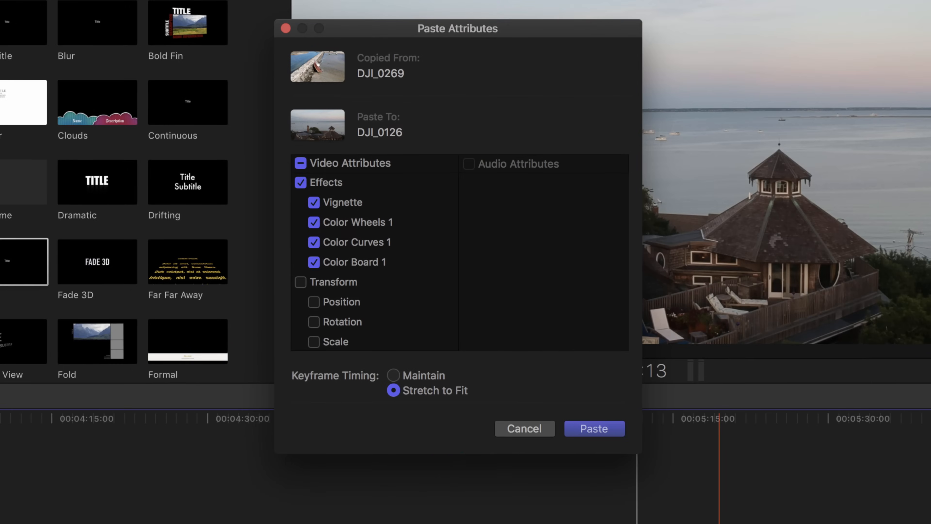
pyautogui.scroll(-2, 358, 225)
pyautogui.scroll(-3, 345, 242)
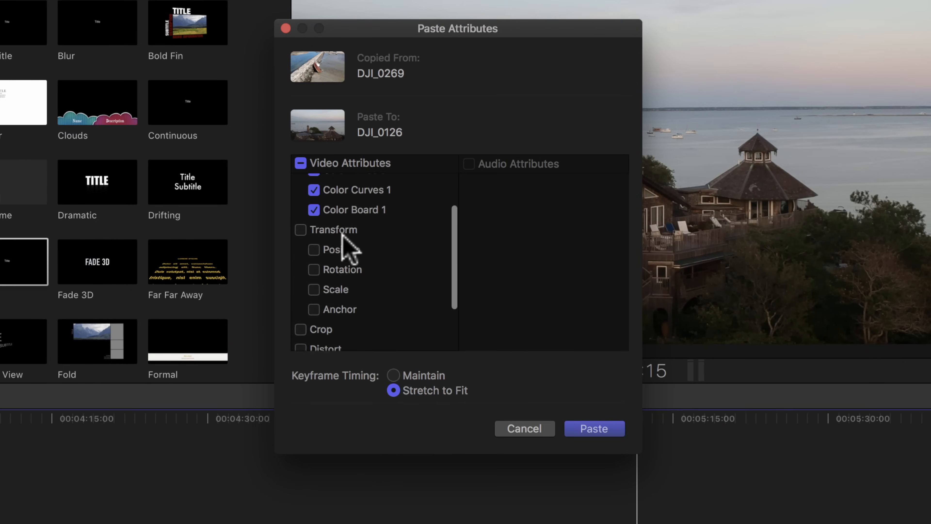
pyautogui.scroll(4, 347, 246)
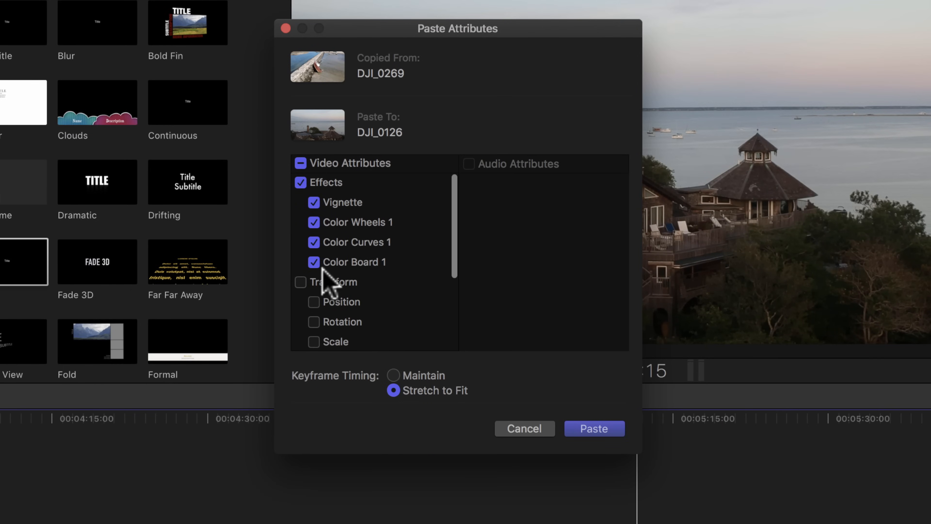
pyautogui.click(314, 203)
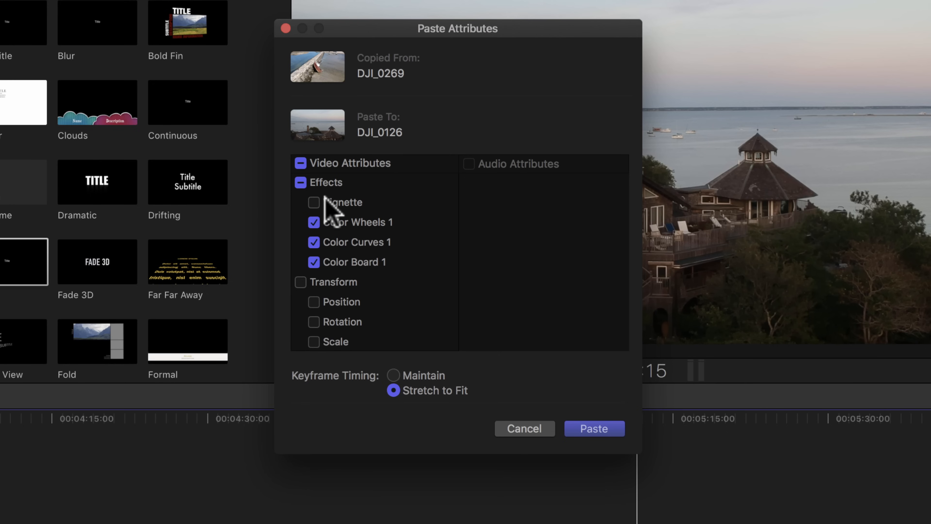
pyautogui.click(589, 428)
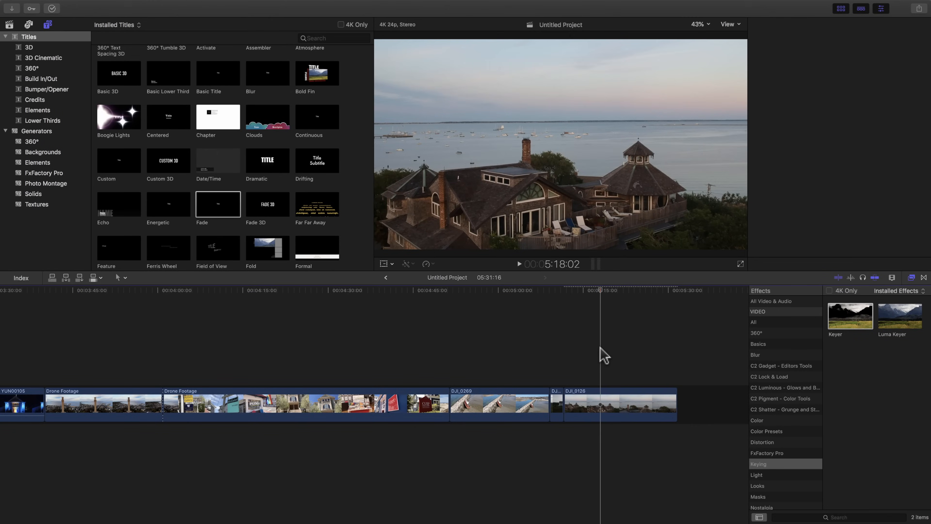
# Step: Select the DJI_0126 clip and examine its list of pasted video effects, then deselect the clip
pyautogui.click(626, 405)
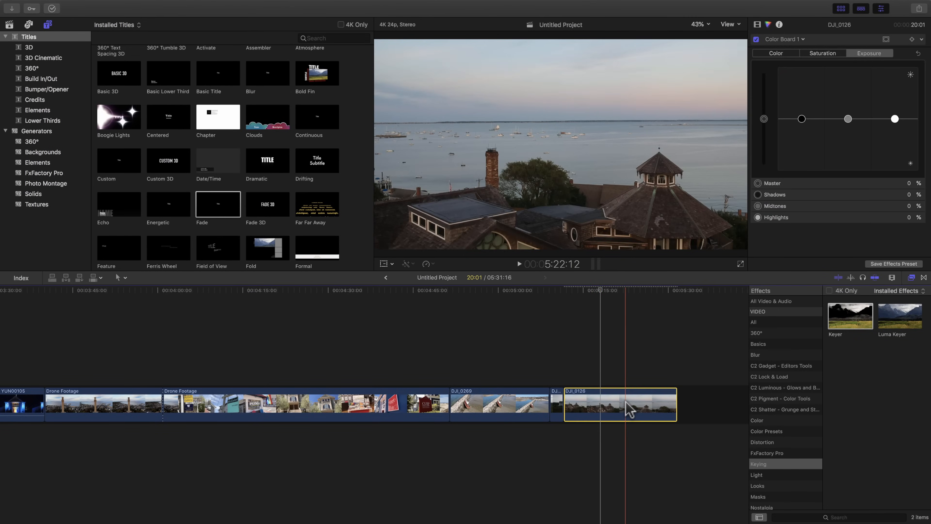
pyautogui.click(757, 24)
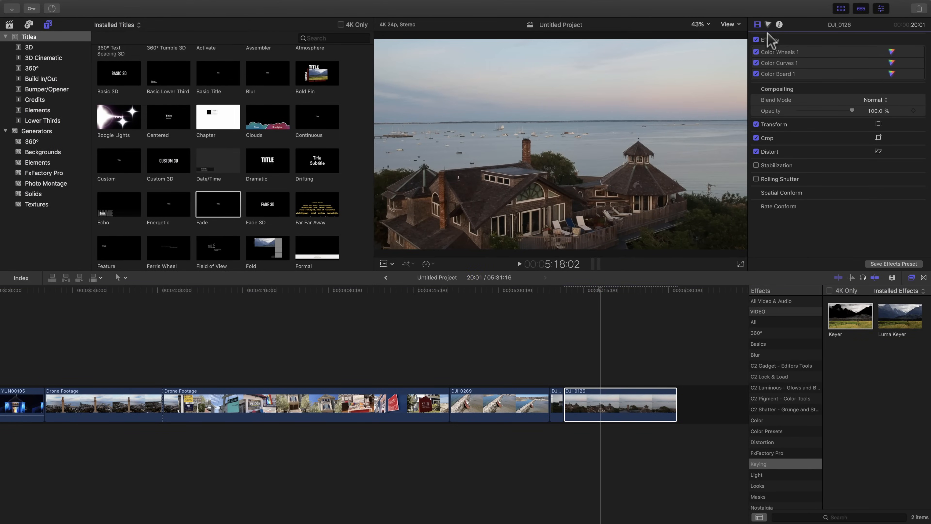
pyautogui.click(803, 121)
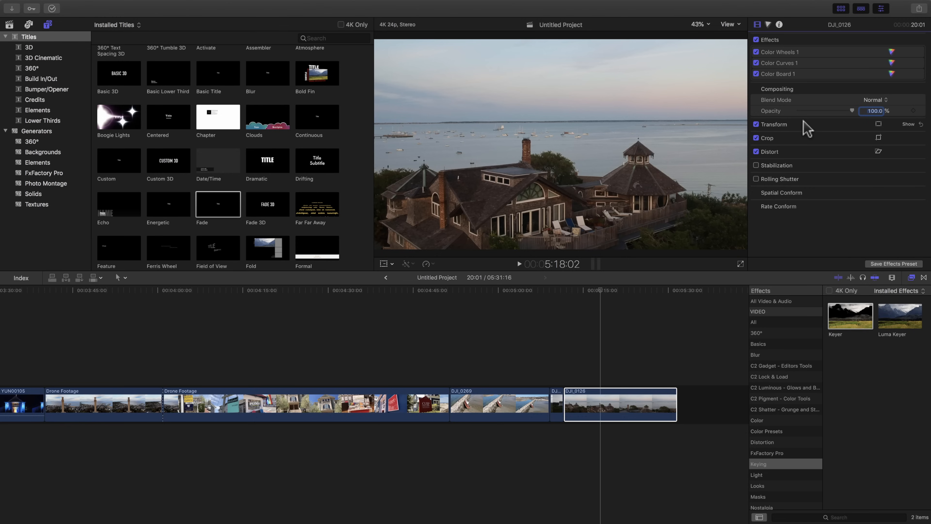
pyautogui.click(603, 310)
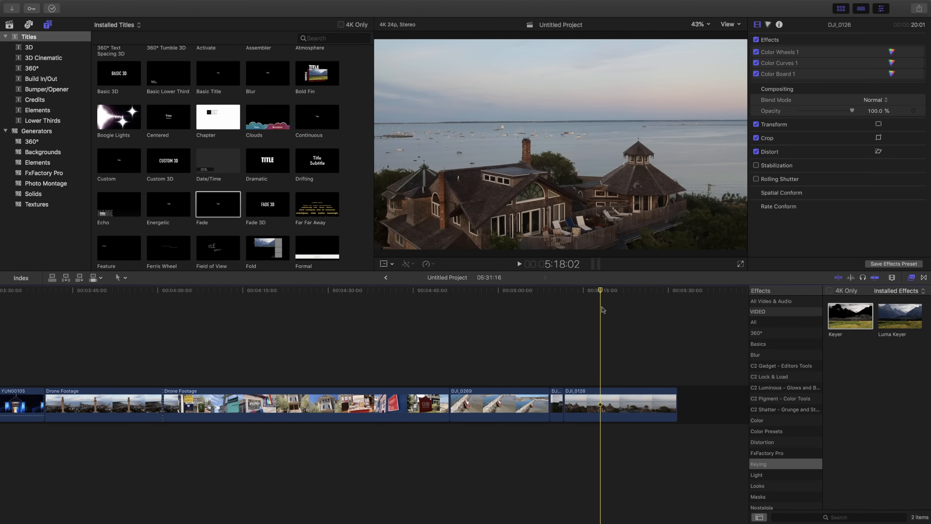
# Step: Save DJI_0269's Vignette, Color Wheels, Color Curves and Color Board as an effects preset named Cinema Glory in the Basics category, and show the Basics effects
pyautogui.click(500, 403)
pyautogui.click(500, 380)
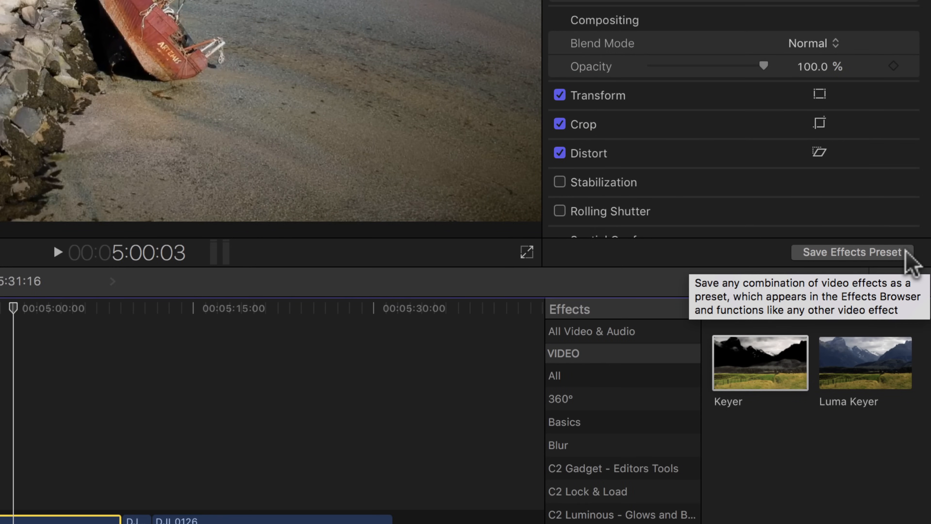
pyautogui.click(894, 253)
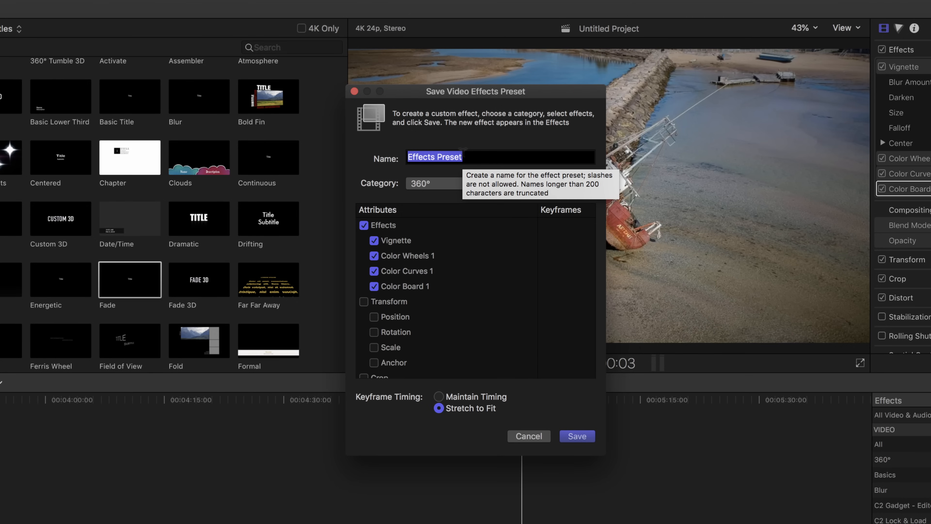
pyautogui.write('Cinema Glory')
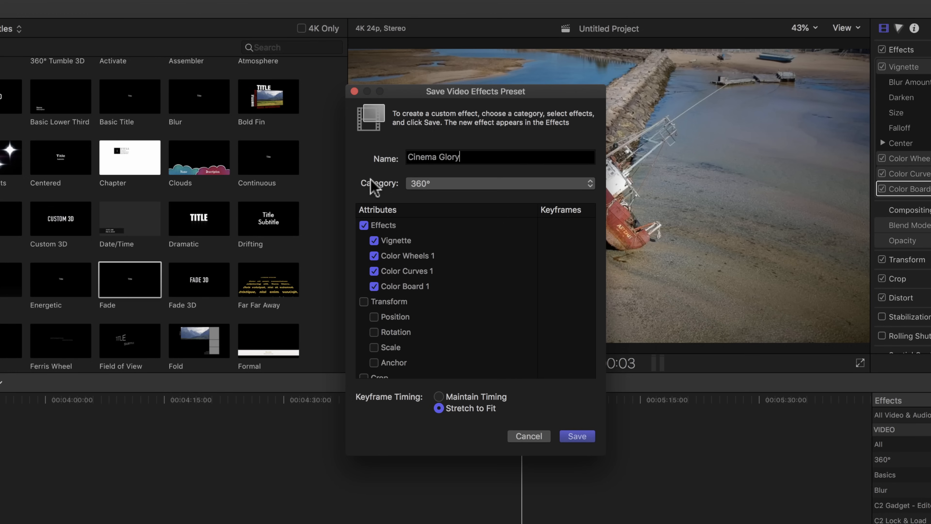
pyautogui.click(406, 183)
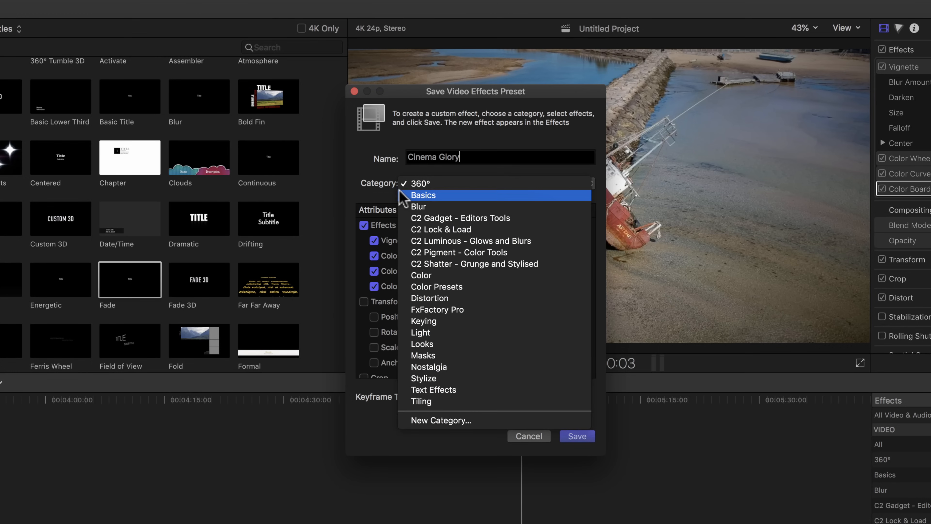
pyautogui.click(447, 197)
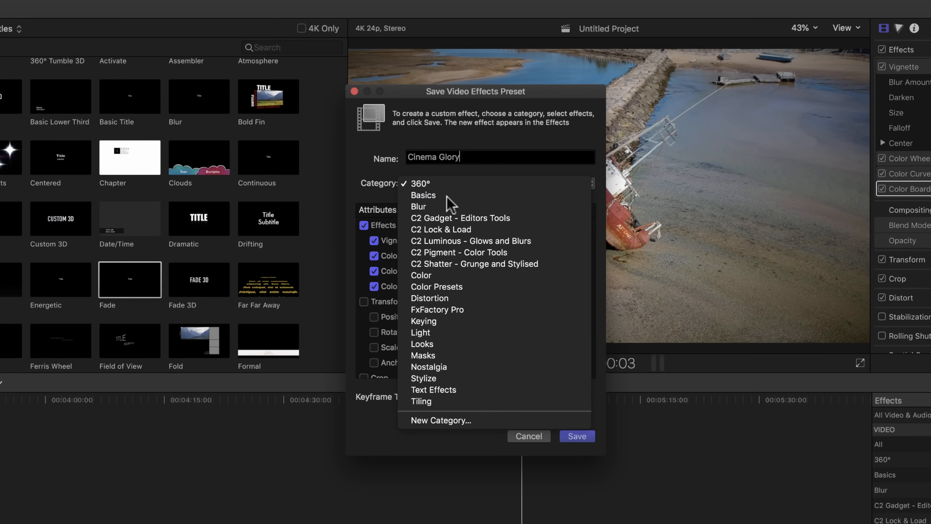
pyautogui.click(577, 436)
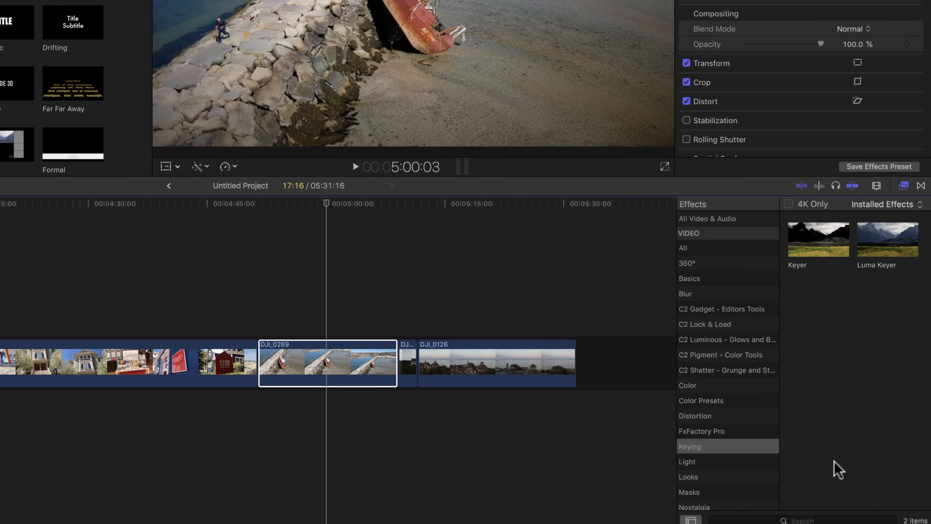
pyautogui.click(807, 520)
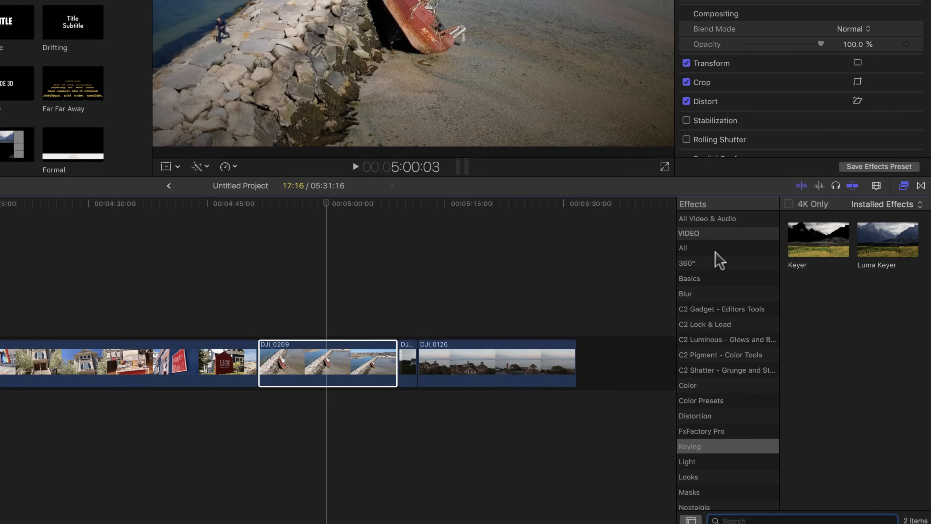
pyautogui.click(717, 278)
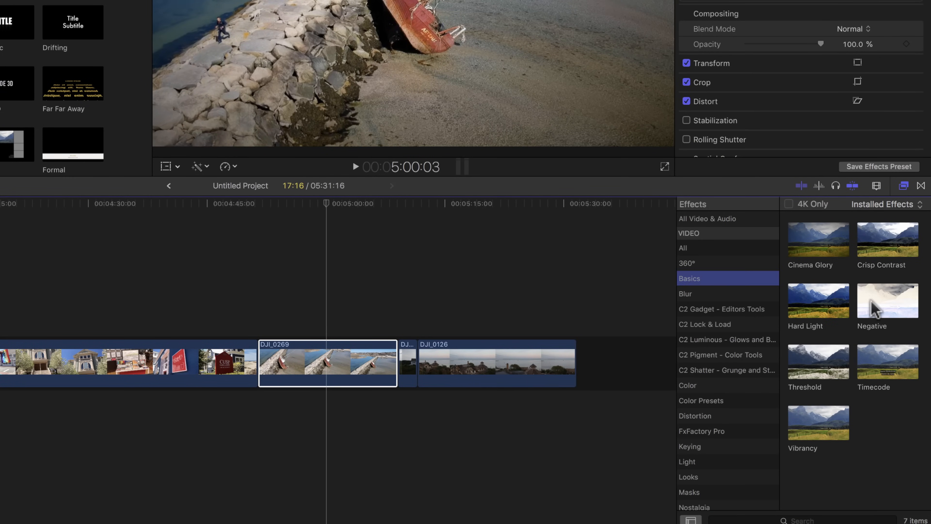
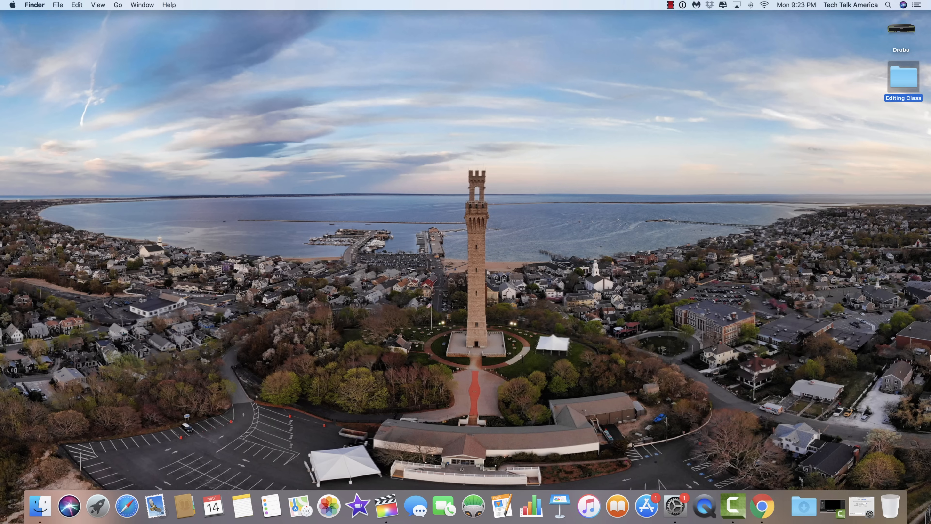
# Step: Open the Displays settings in System Preferences and set the Night Shift schedule to Off
pyautogui.click(864, 506)
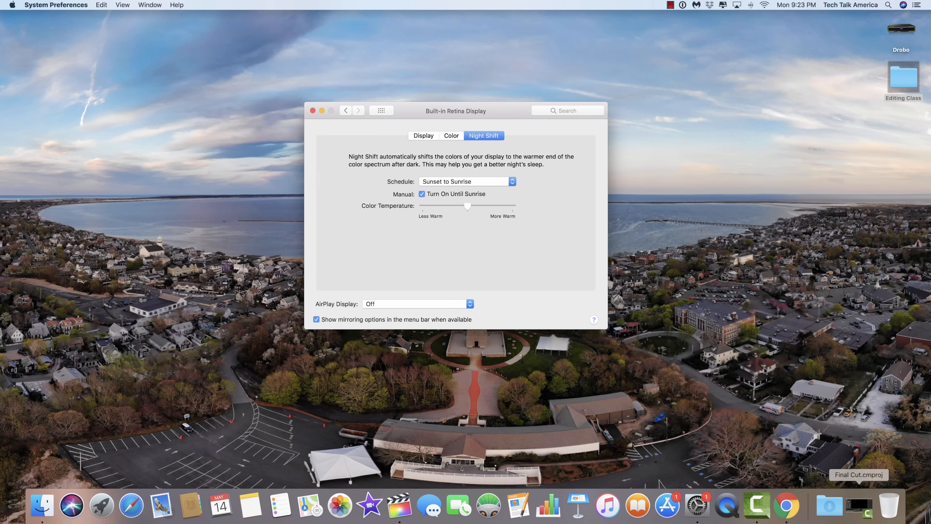
pyautogui.click(381, 110)
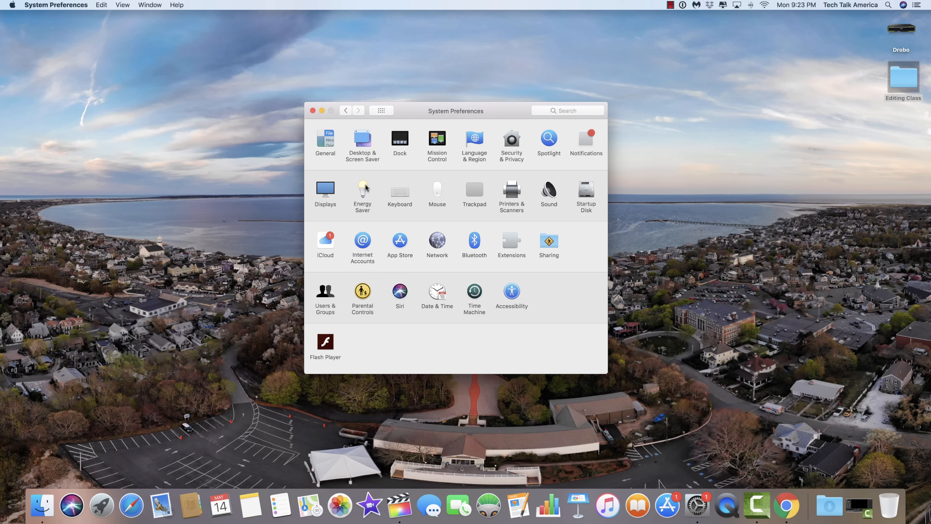
pyautogui.click(326, 194)
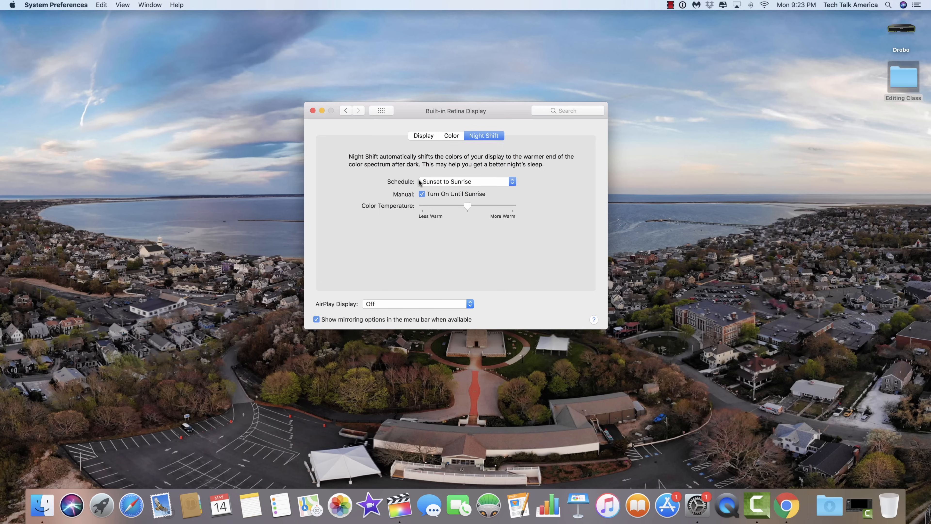
pyautogui.click(460, 185)
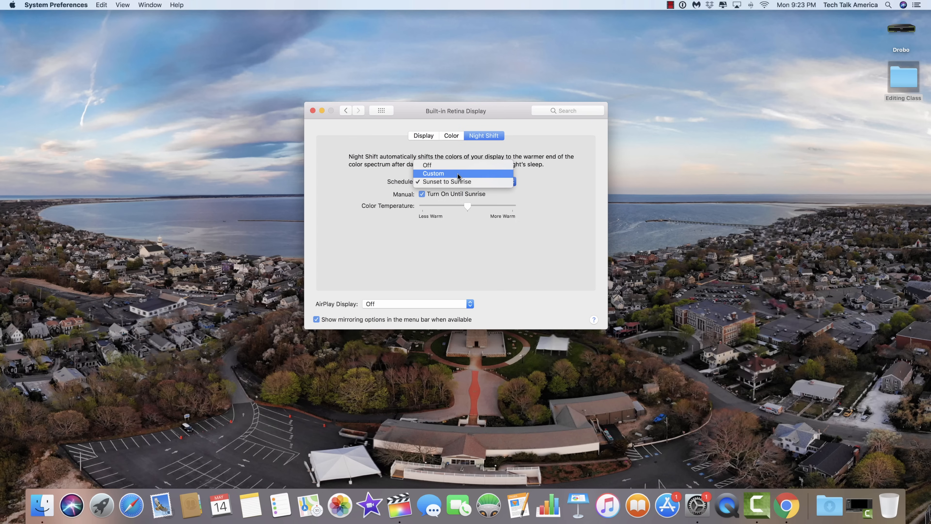
pyautogui.click(459, 164)
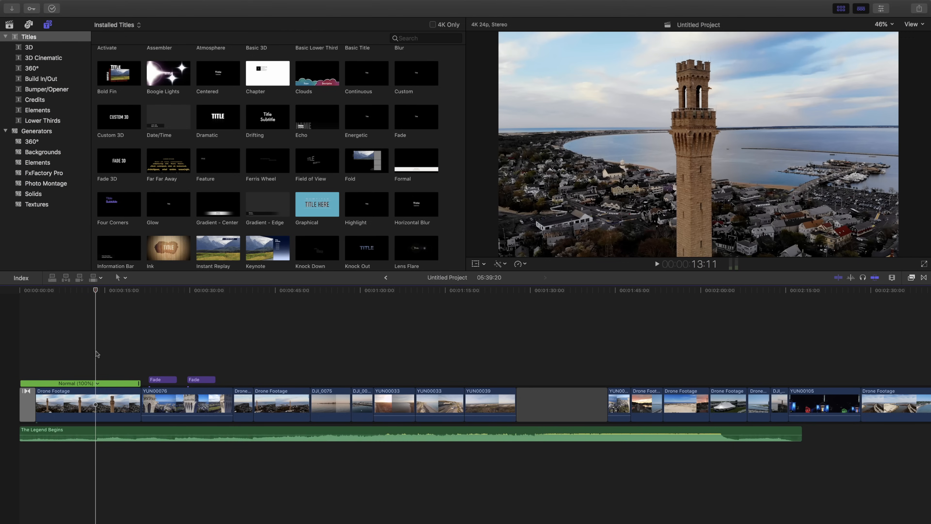
# Step: In Final Cut Pro, hide the browser and slow the opening Drone Footage clip to 50% speed
pyautogui.click(78, 414)
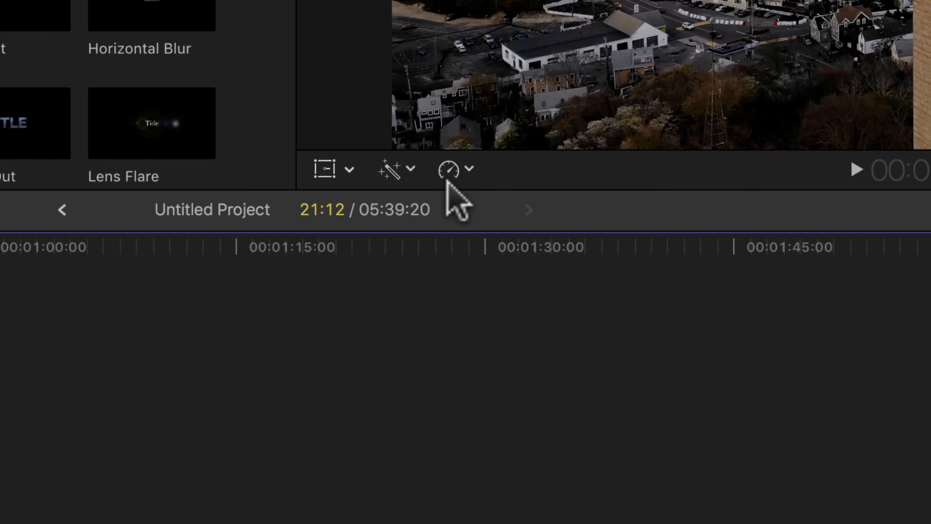
pyautogui.press('super+r')
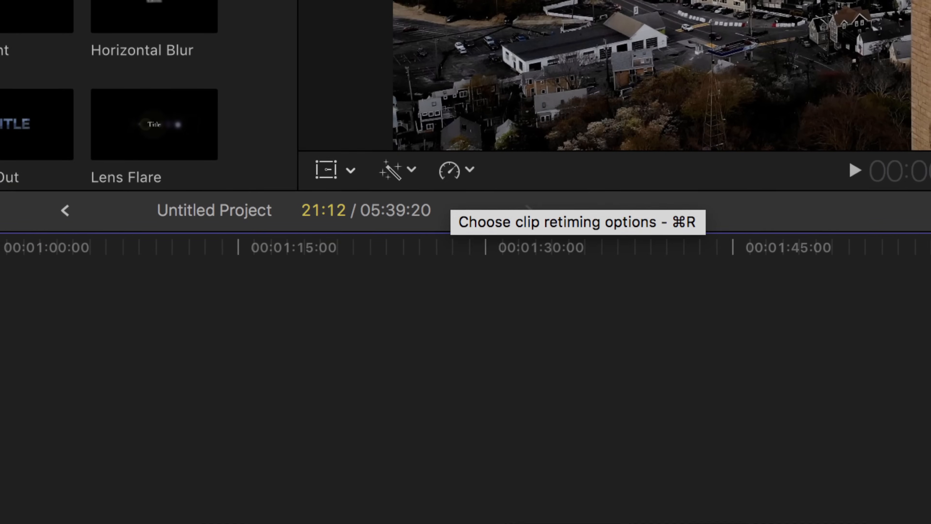
pyautogui.click(841, 10)
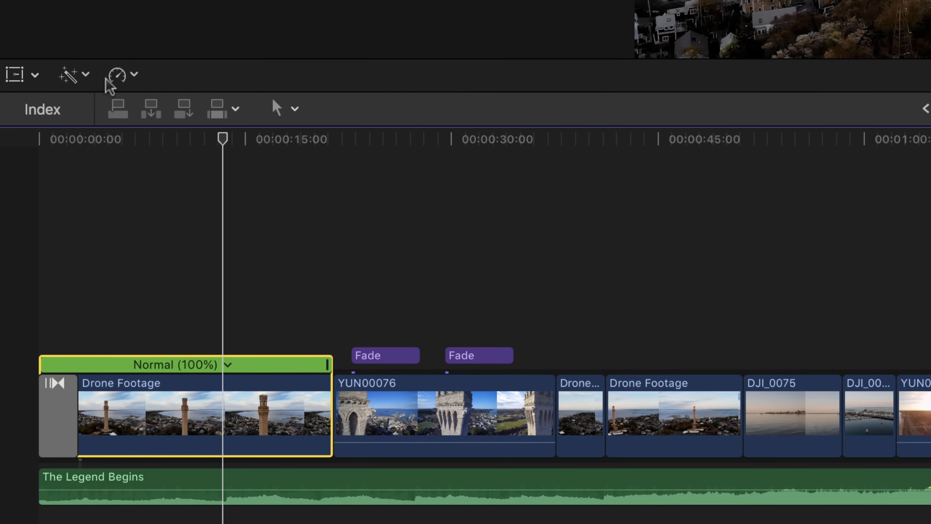
pyautogui.click(134, 74)
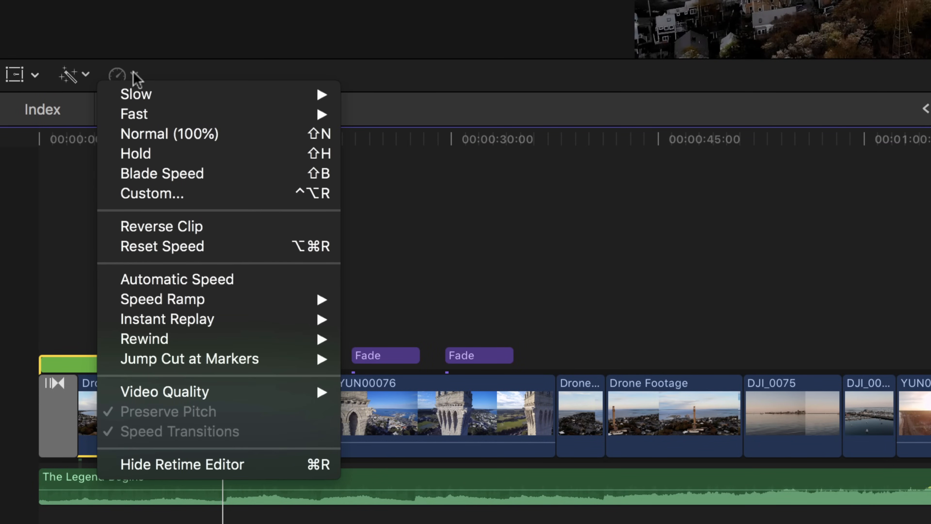
pyautogui.moveTo(123, 98)
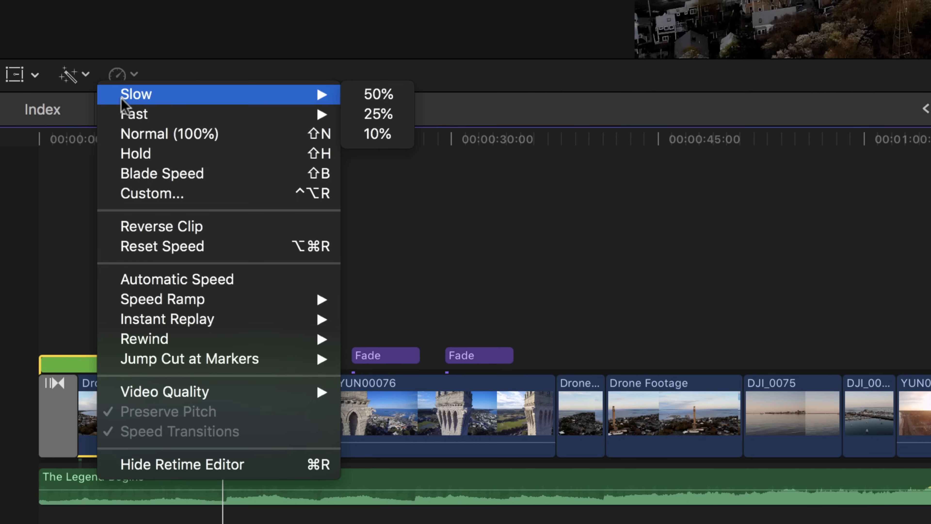
pyautogui.moveTo(115, 114)
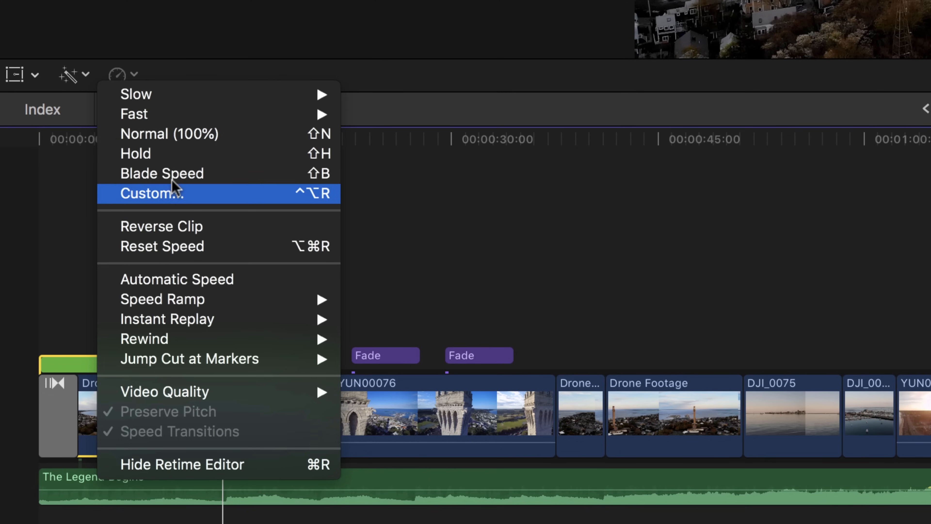
pyautogui.moveTo(234, 98)
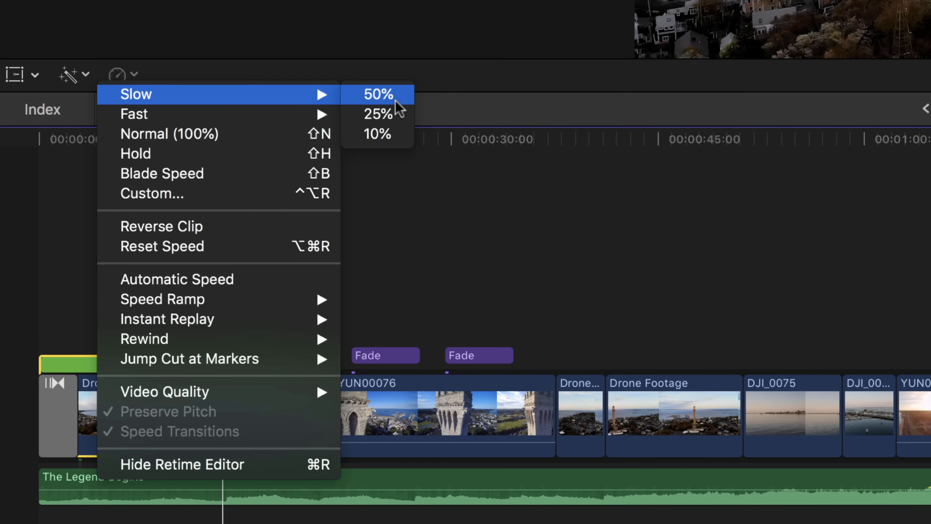
pyautogui.click(380, 94)
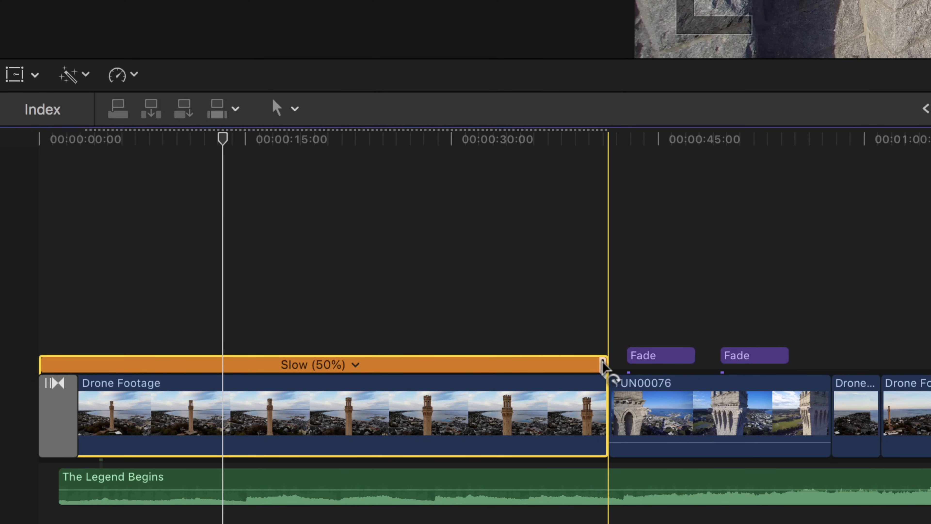
# Step: Shorten the opening Drone Footage clip by retiming it to 113% speed, and set its retiming video quality to Frame Blending
pyautogui.moveTo(603, 365); pyautogui.dragTo(296, 363)
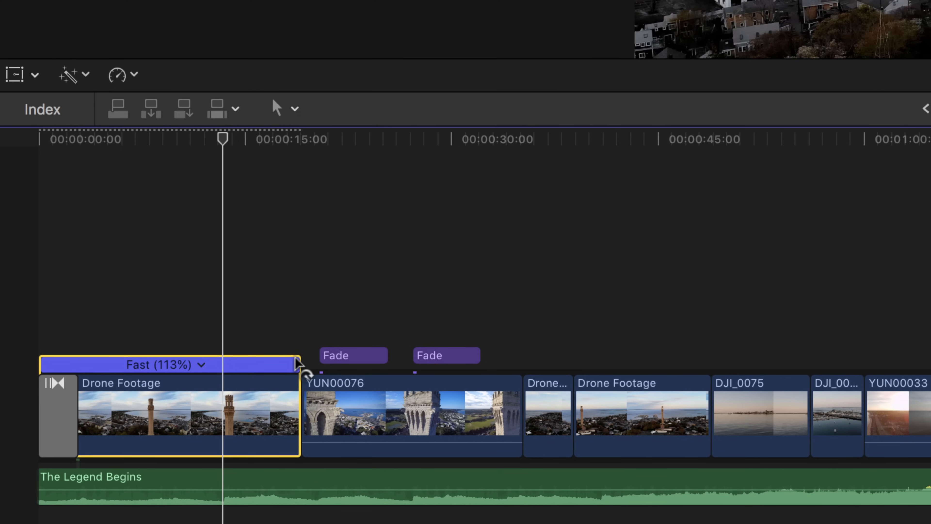
pyautogui.click(118, 82)
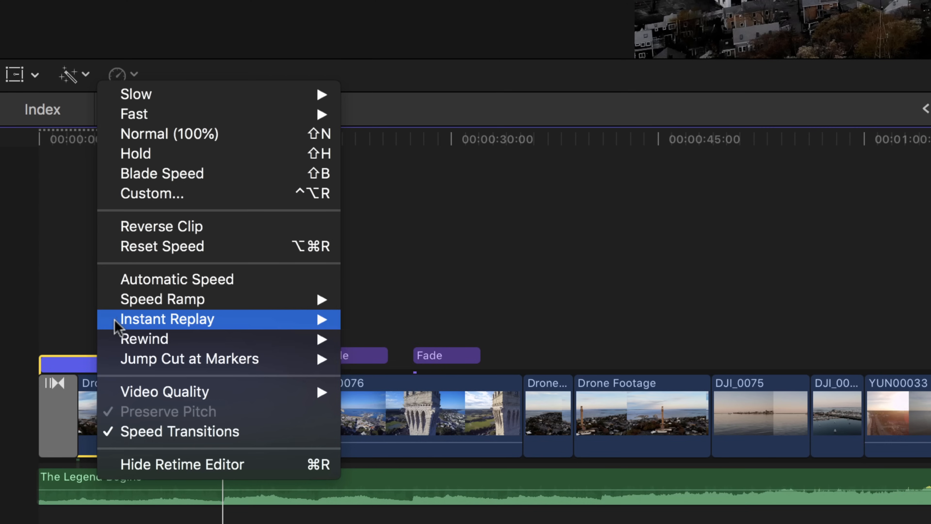
pyautogui.moveTo(116, 322)
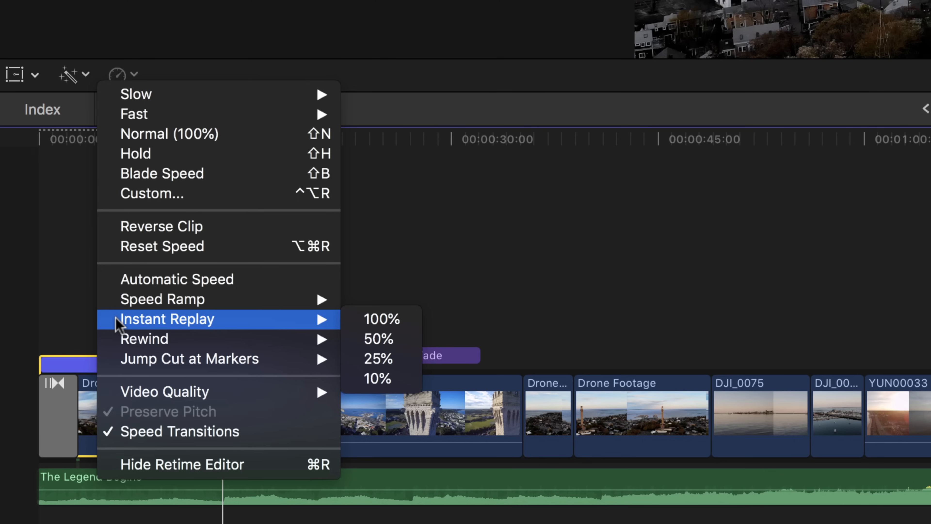
pyautogui.moveTo(122, 303)
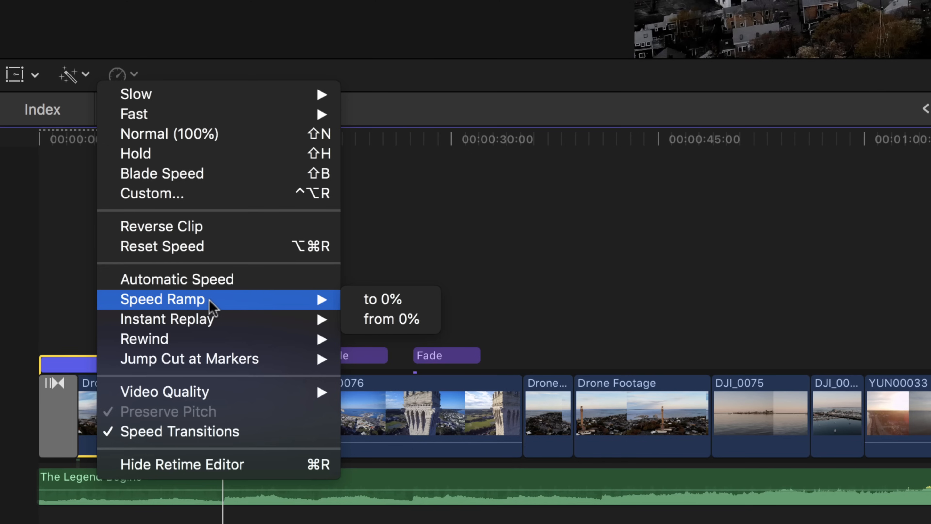
pyautogui.moveTo(150, 396)
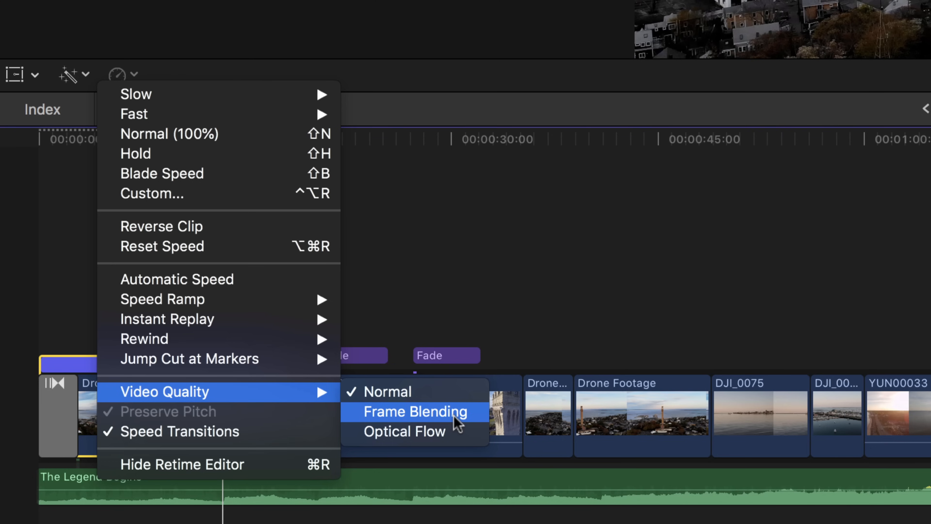
pyautogui.click(456, 421)
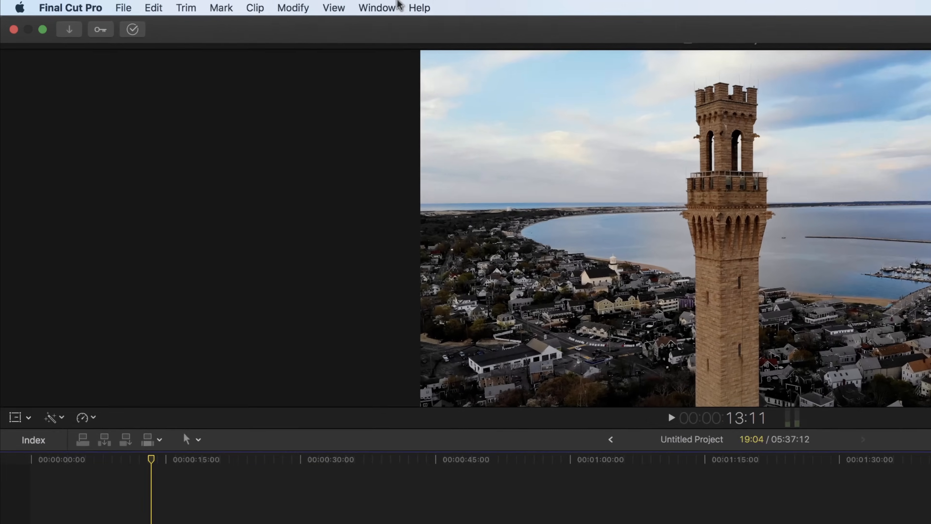
# Step: Open the voiceover recorder with the playhead at about 13:18 and expand its advanced options
pyautogui.click(245, 5)
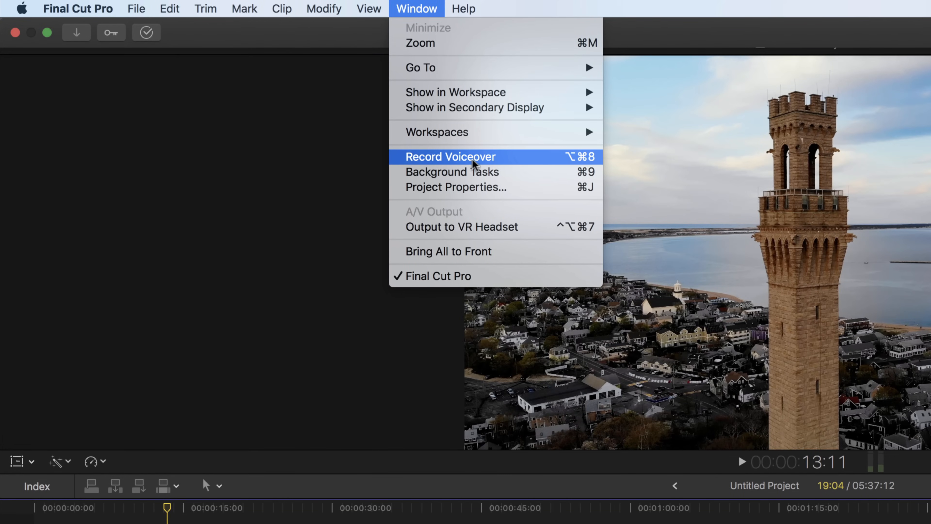
pyautogui.click(495, 158)
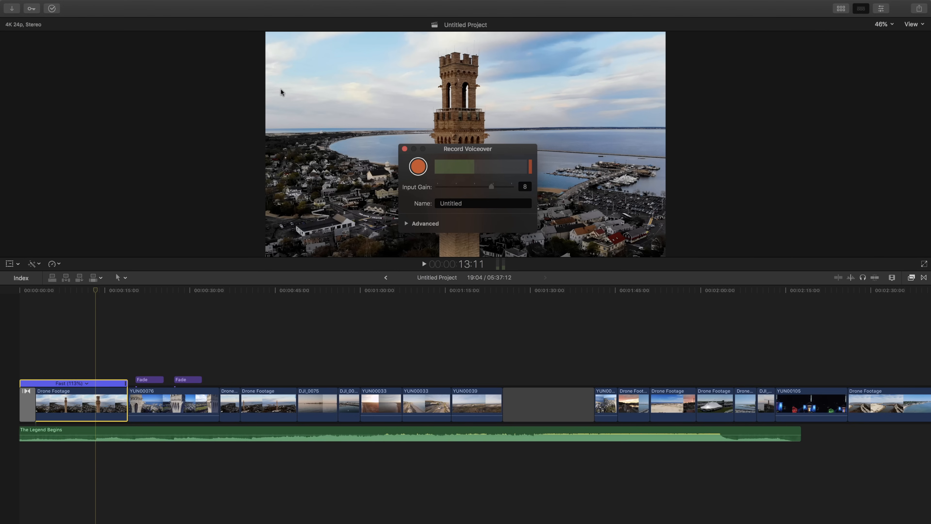
pyautogui.click(97, 291)
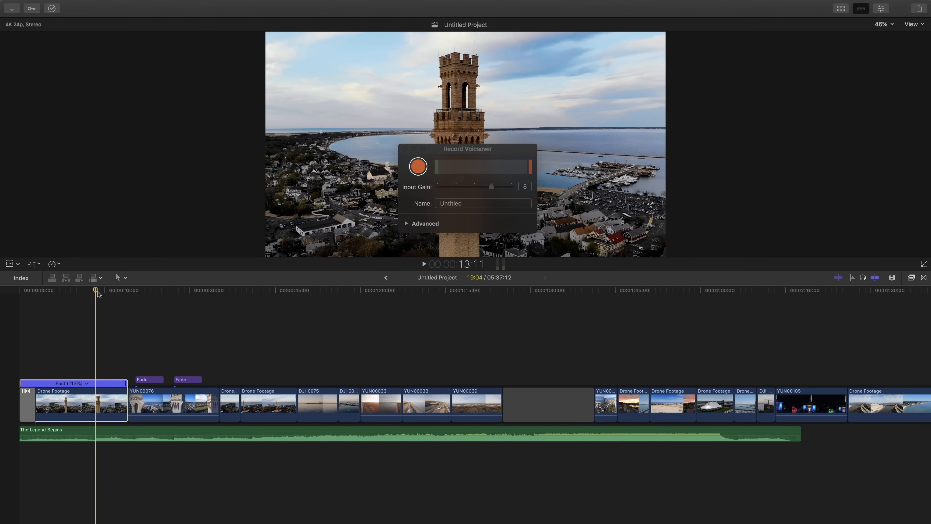
pyautogui.moveTo(98, 292); pyautogui.dragTo(98, 293)
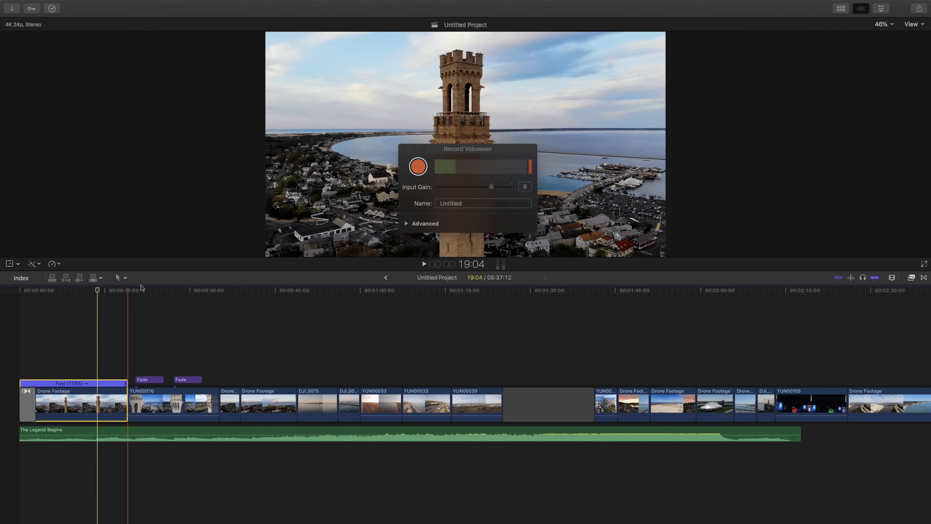
pyautogui.click(407, 225)
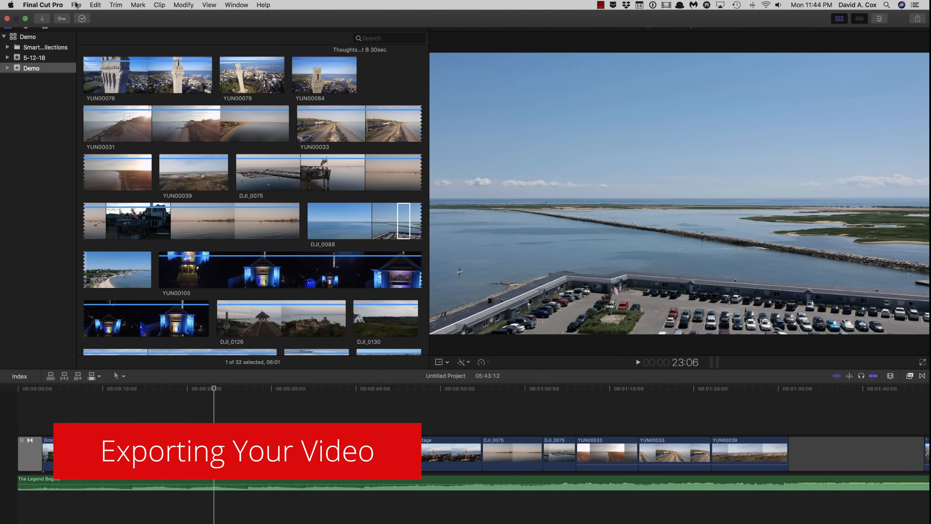
# Step: Examine the share destinations available for exporting the project, without choosing one
pyautogui.click(76, 5)
pyautogui.moveTo(79, 105)
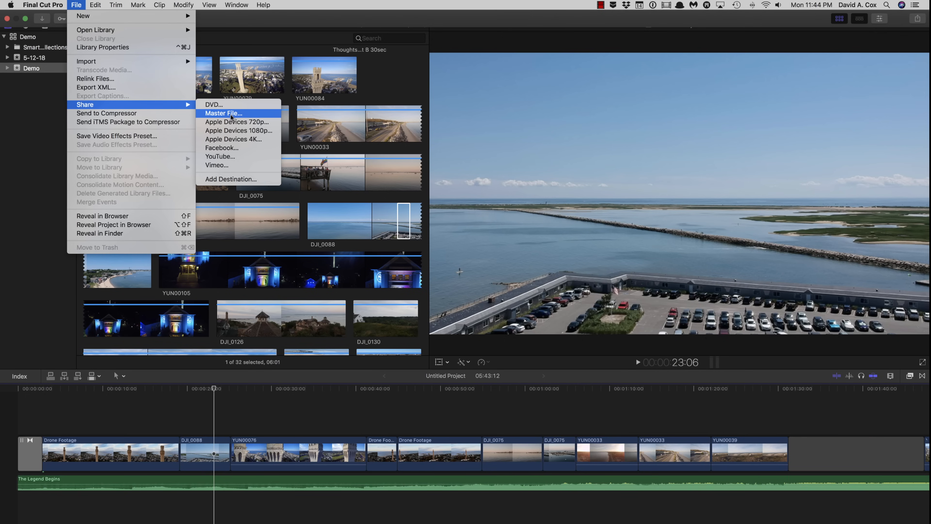
pyautogui.click(357, 426)
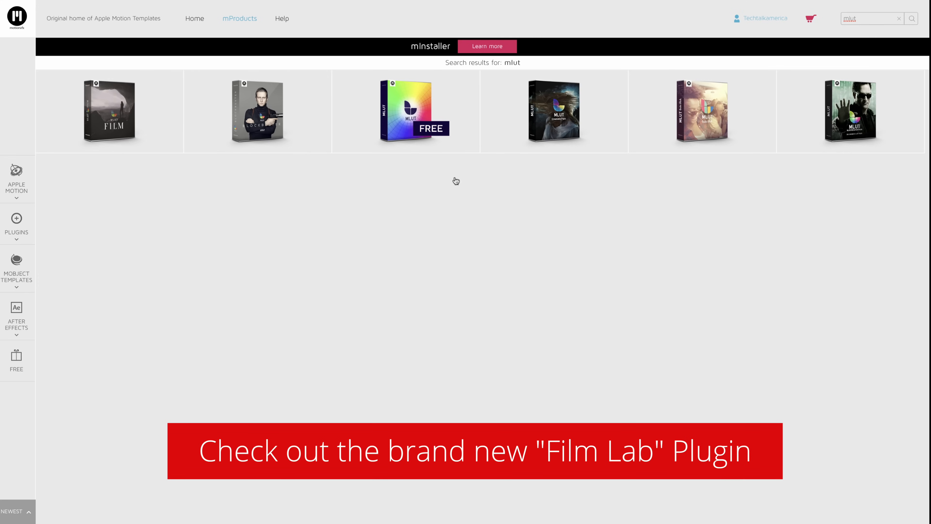
# Step: In the web browser, open the mLUT Film product page, mute the sound, and play its demo video to about 0:23
pyautogui.moveTo(157, 105)
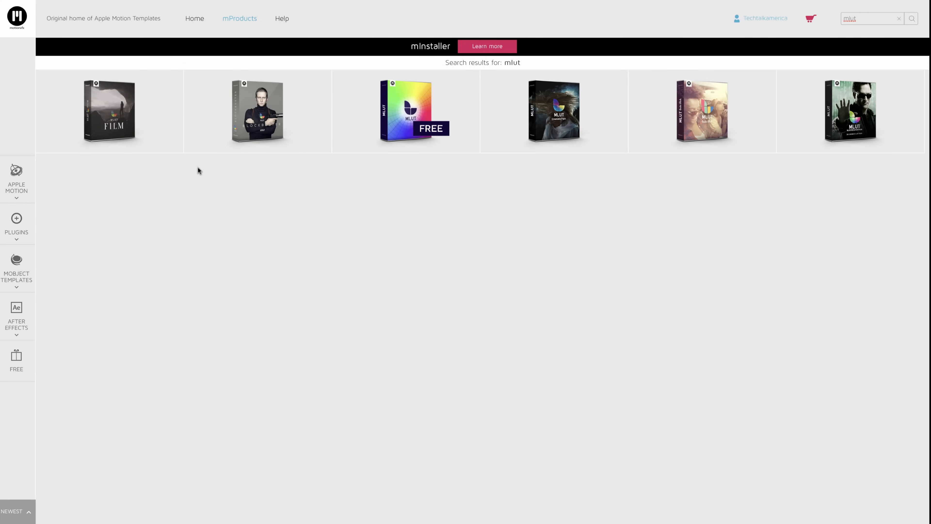
pyautogui.click(127, 90)
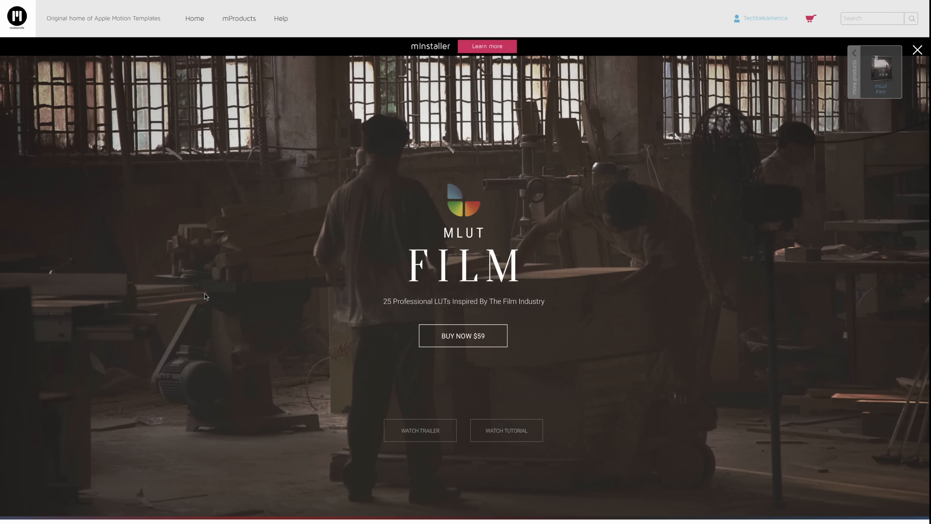
pyautogui.scroll(-10, 205, 295)
pyautogui.press('XF86AudioMute')
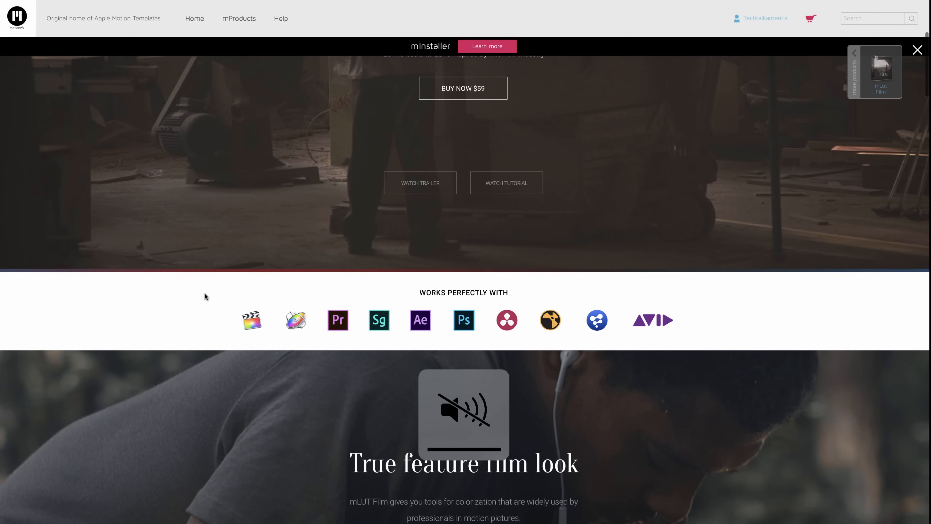
pyautogui.scroll(-20, 205, 296)
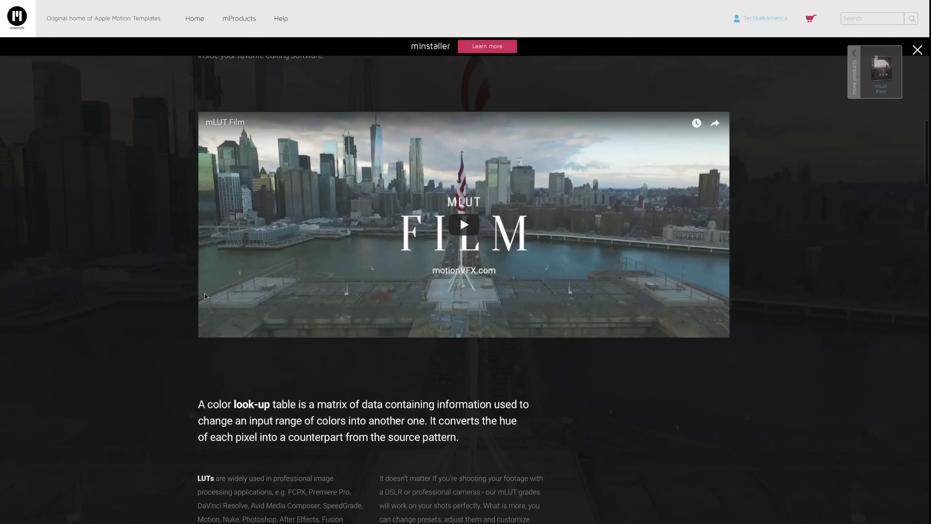
pyautogui.click(463, 226)
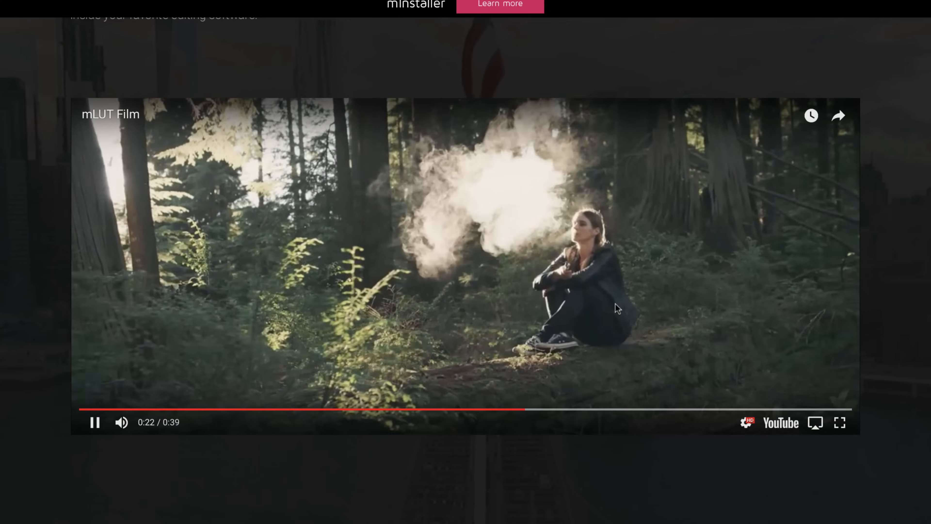
pyautogui.click(615, 303)
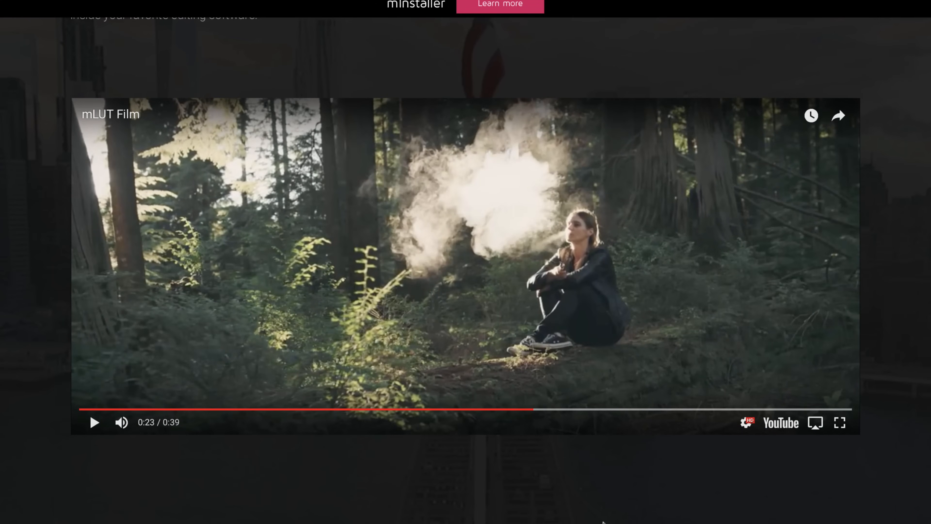
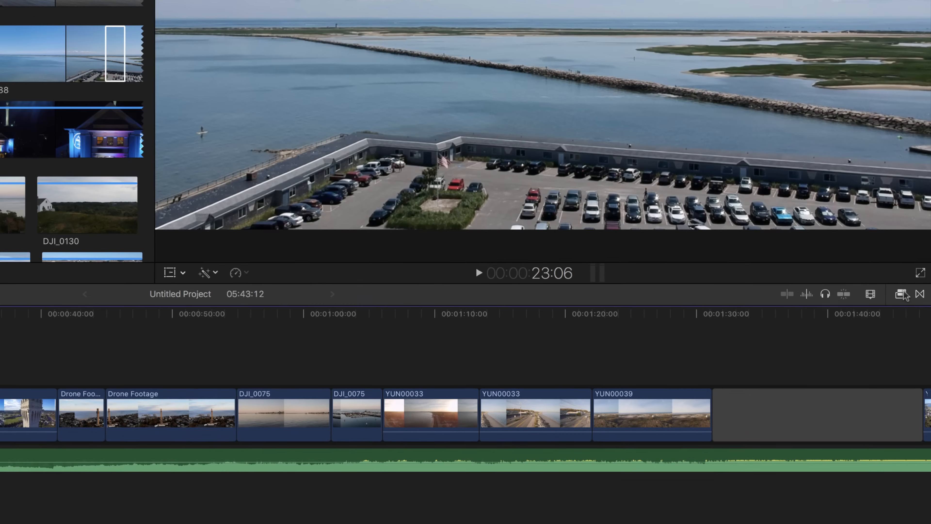
# Step: Preview the DJI_0088 clip in the timeline and apply the mLut by motionVFX effect to it
pyautogui.click(899, 296)
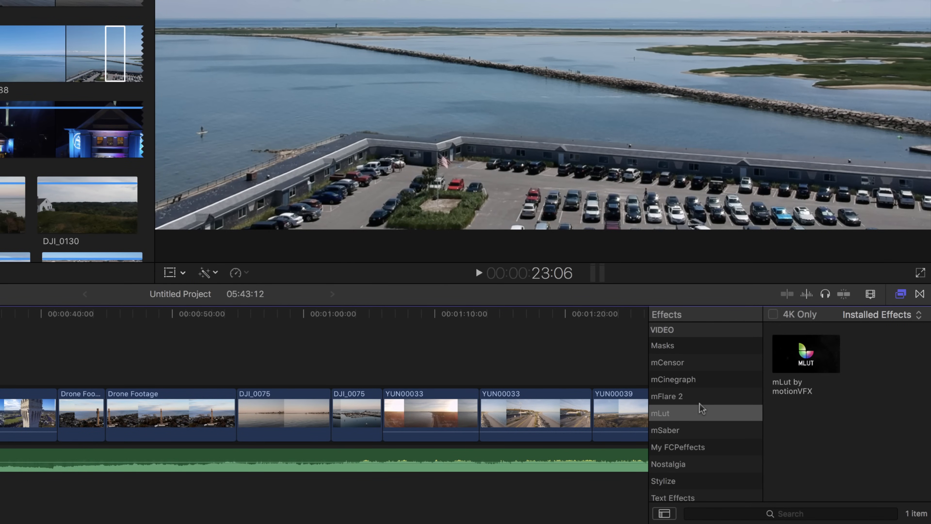
pyautogui.scroll(15, 701, 408)
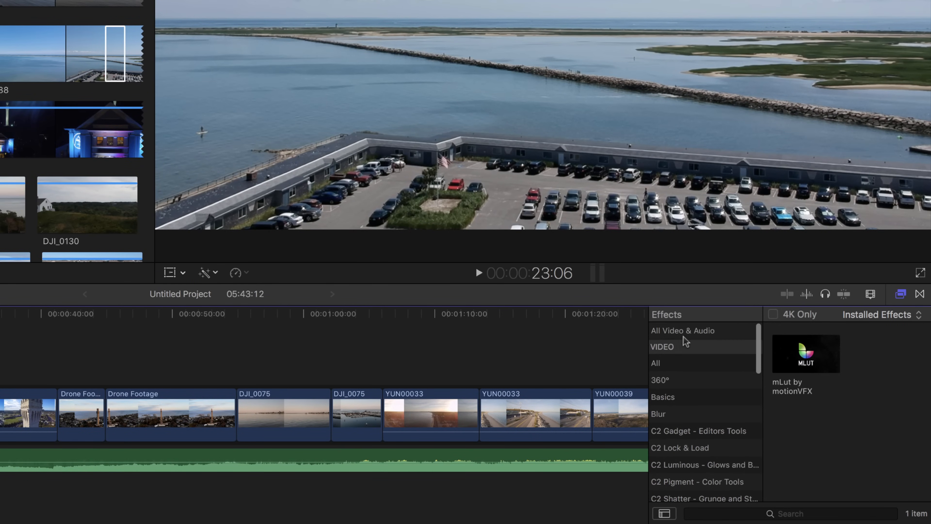
pyautogui.scroll(-15, 719, 445)
pyautogui.click(687, 458)
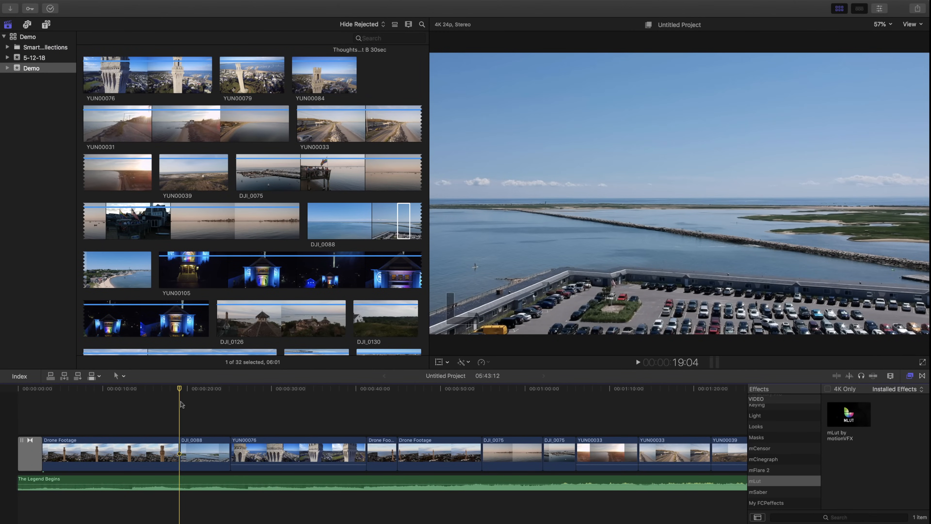
pyautogui.press('space')
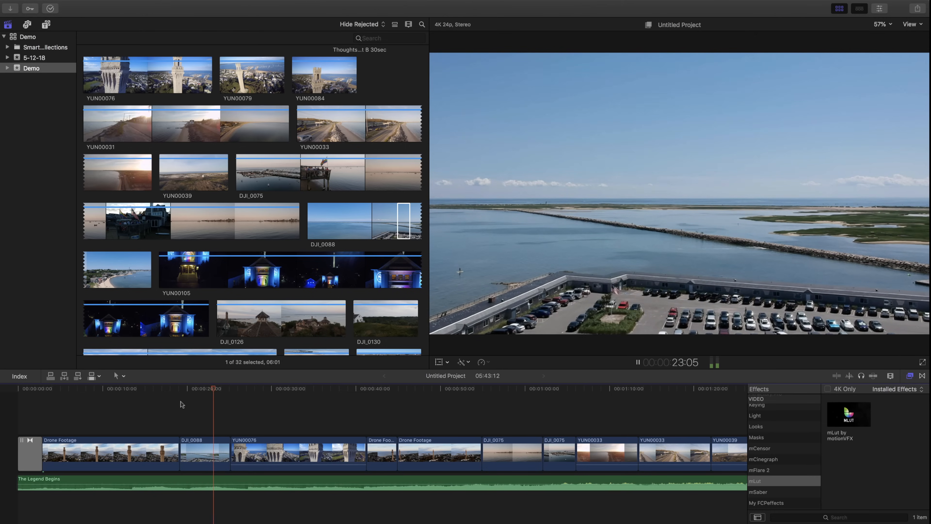
pyautogui.press('space')
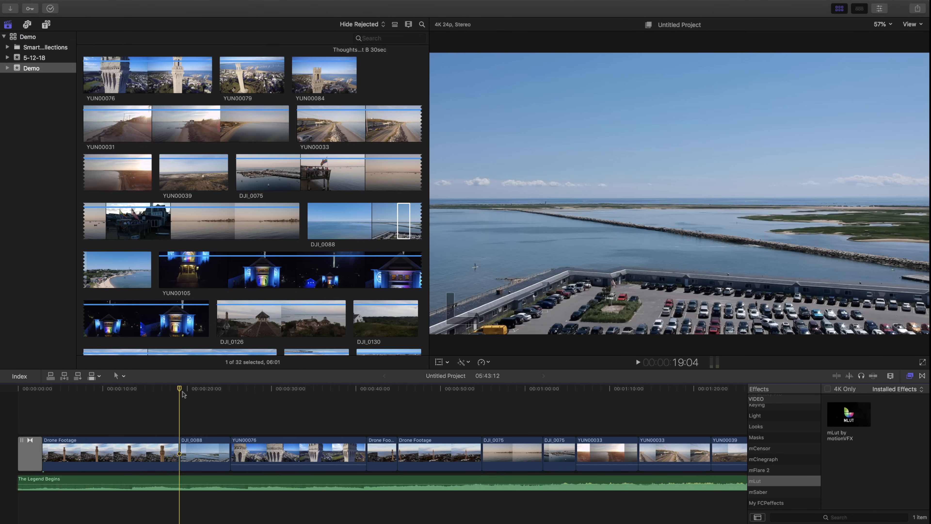
pyautogui.click(846, 412)
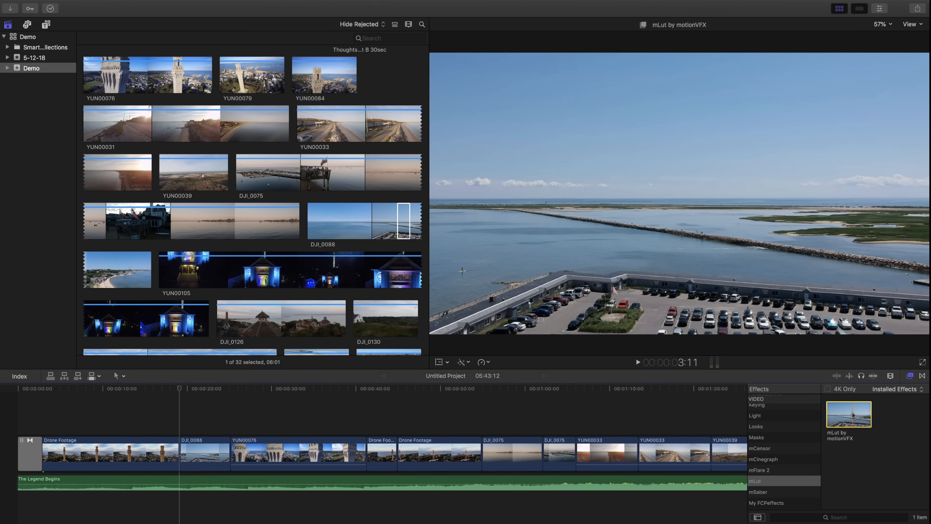
pyautogui.moveTo(852, 415); pyautogui.dragTo(211, 444)
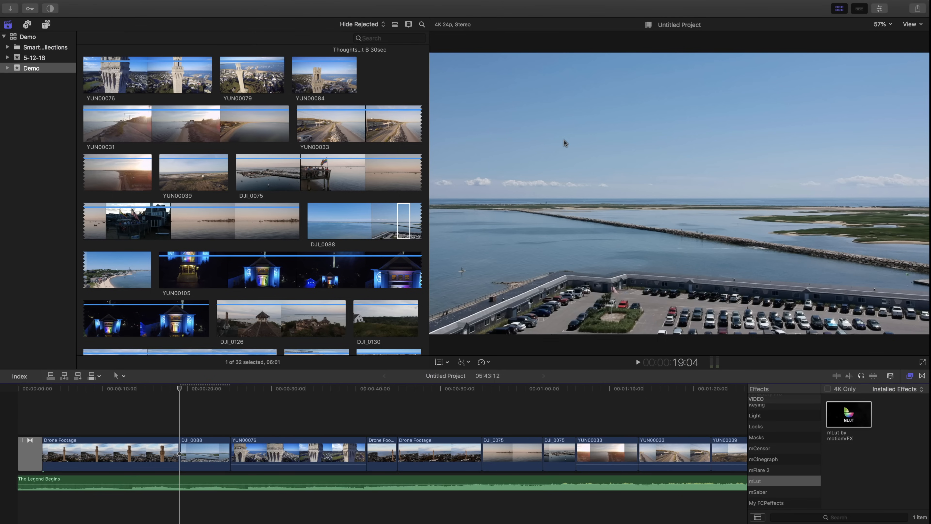
# Step: Show the DJI_0088 clip's inspector in place of the media browser and reduce the mLut intensity to 40.06%
pyautogui.click(840, 8)
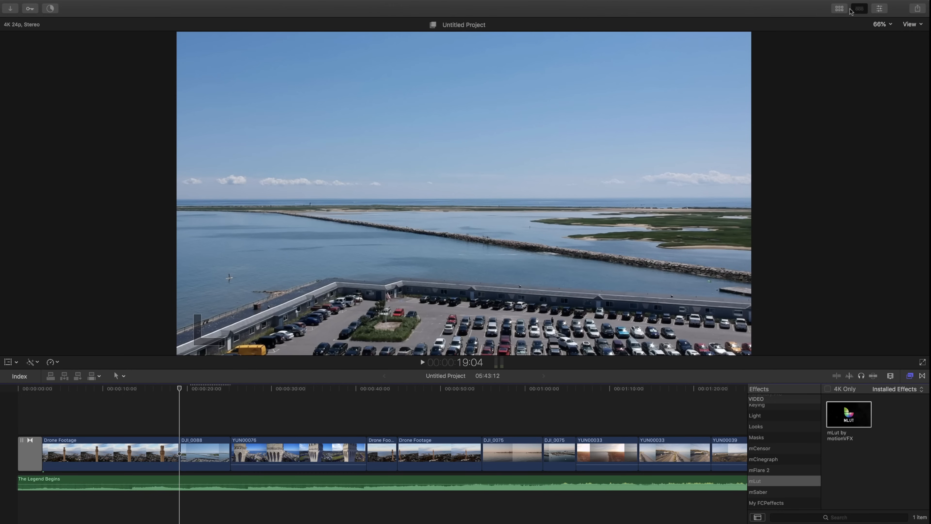
pyautogui.click(880, 8)
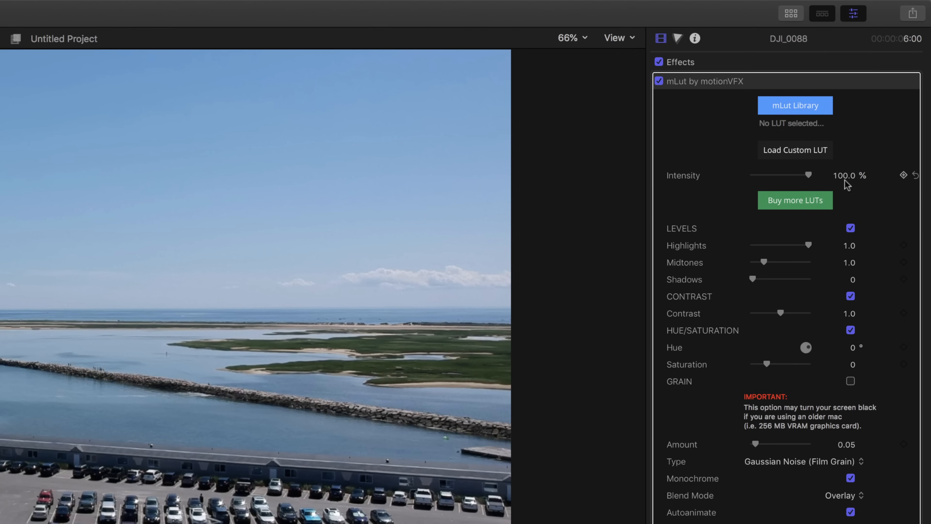
pyautogui.click(780, 176)
pyautogui.moveTo(781, 176); pyautogui.dragTo(775, 176)
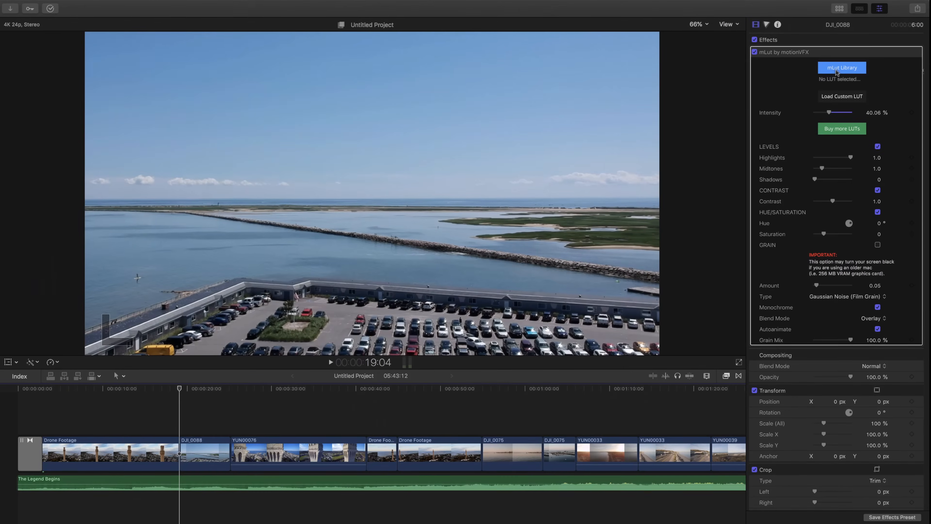
# Step: Browse the mLut Library and choose the Alice In Wonderland LUT from the Blockbuster 2 pack
pyautogui.click(813, 86)
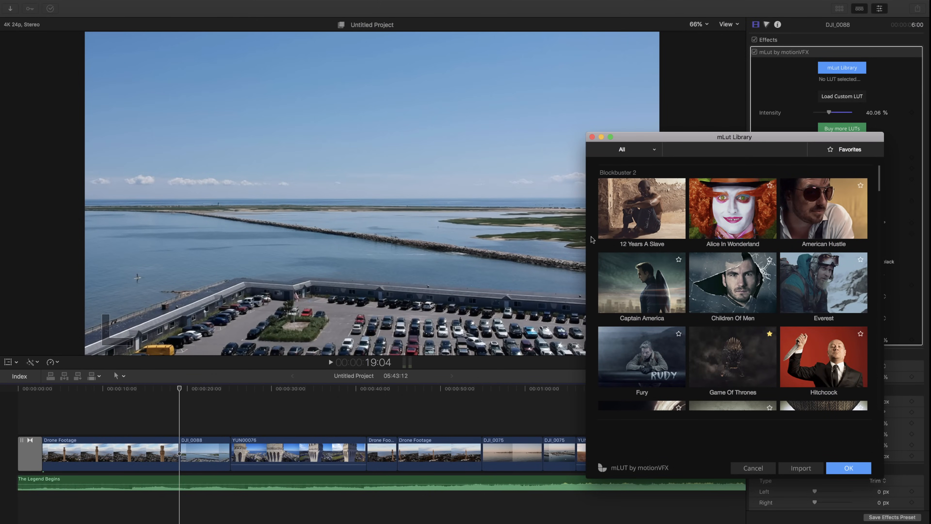
pyautogui.scroll(-1, 733, 367)
pyautogui.scroll(-20, 733, 367)
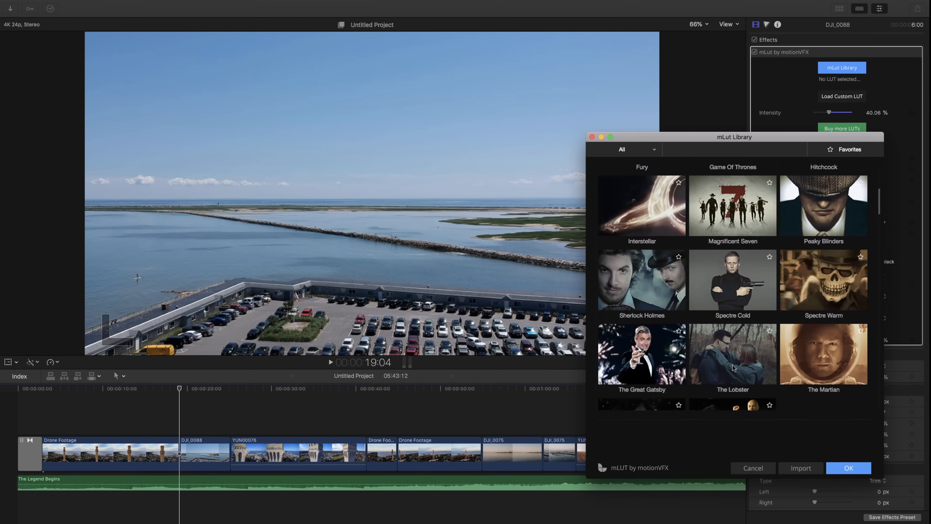
pyautogui.scroll(20, 733, 367)
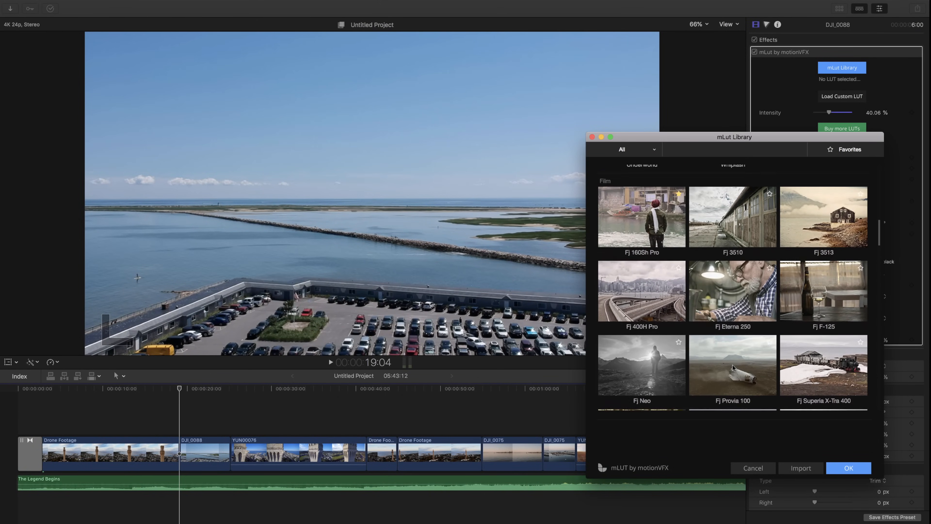
pyautogui.scroll(4, 733, 367)
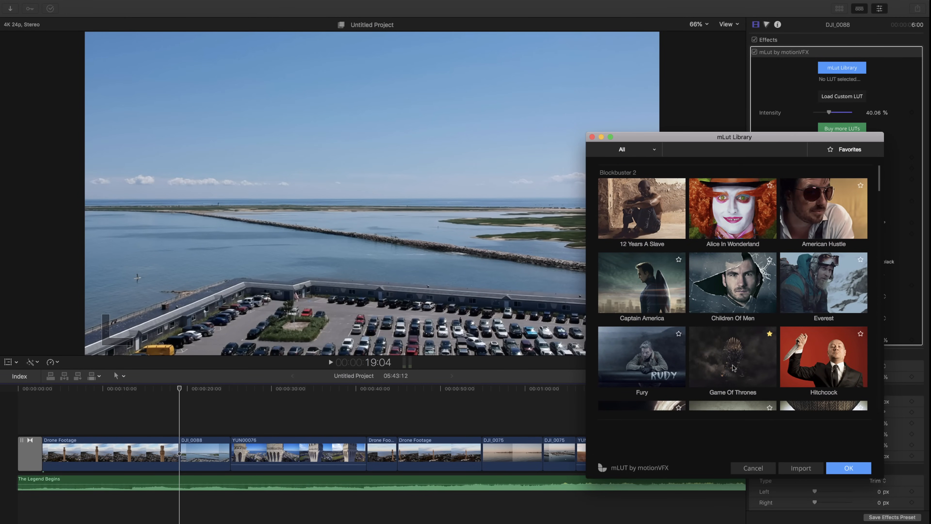
pyautogui.click(737, 193)
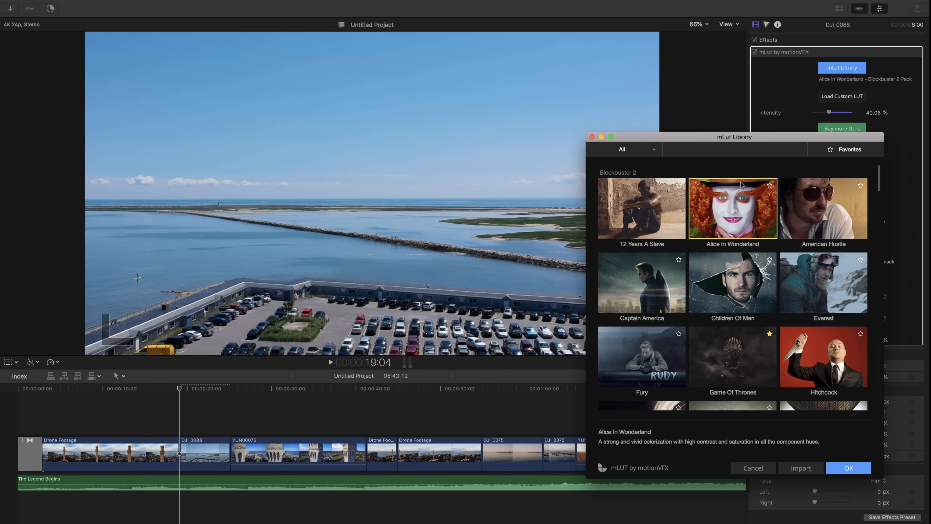
# Step: Move the mLut Library aside, set the LUT intensity to 100%, and accept the chosen LUT to close the library
pyautogui.moveTo(770, 138); pyautogui.dragTo(328, 64)
pyautogui.moveTo(245, 40); pyautogui.dragTo(671, 2)
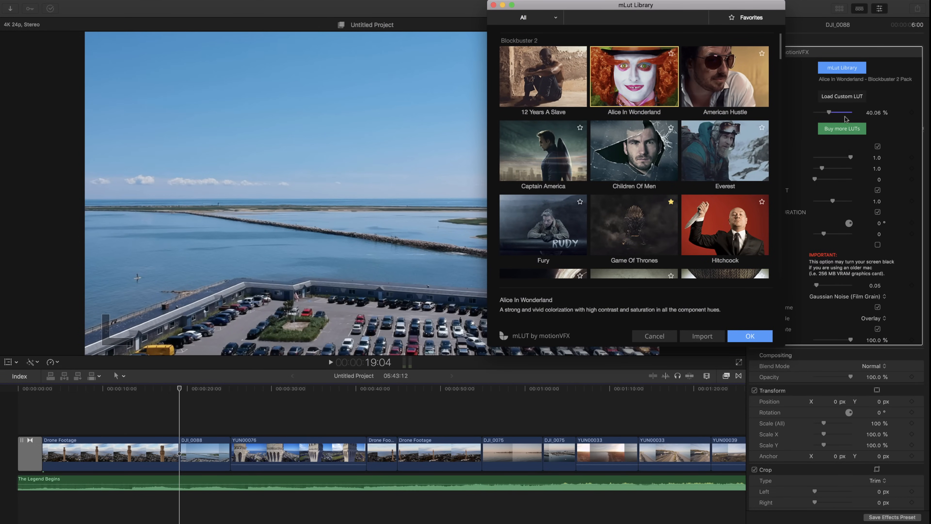
pyautogui.moveTo(829, 113); pyautogui.dragTo(861, 113)
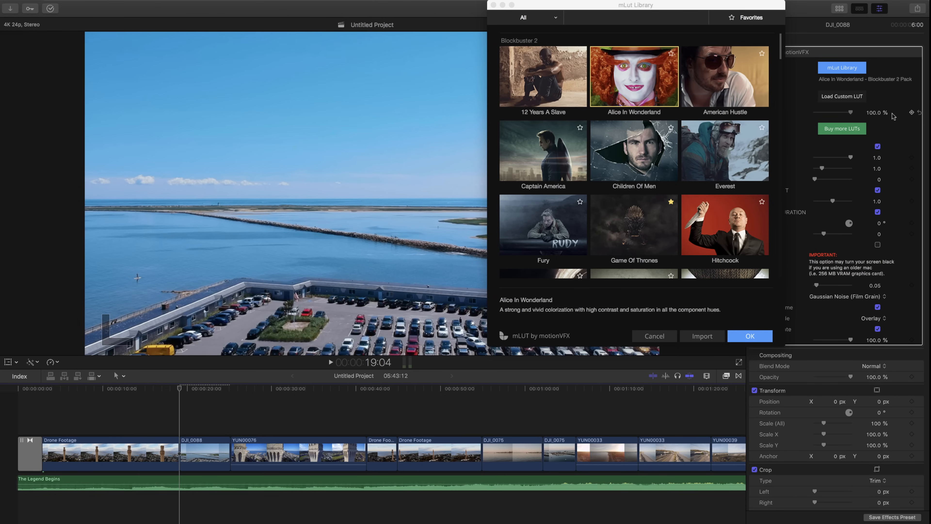
pyautogui.click(658, 7)
pyautogui.moveTo(718, 4); pyautogui.dragTo(776, 49)
pyautogui.click(817, 383)
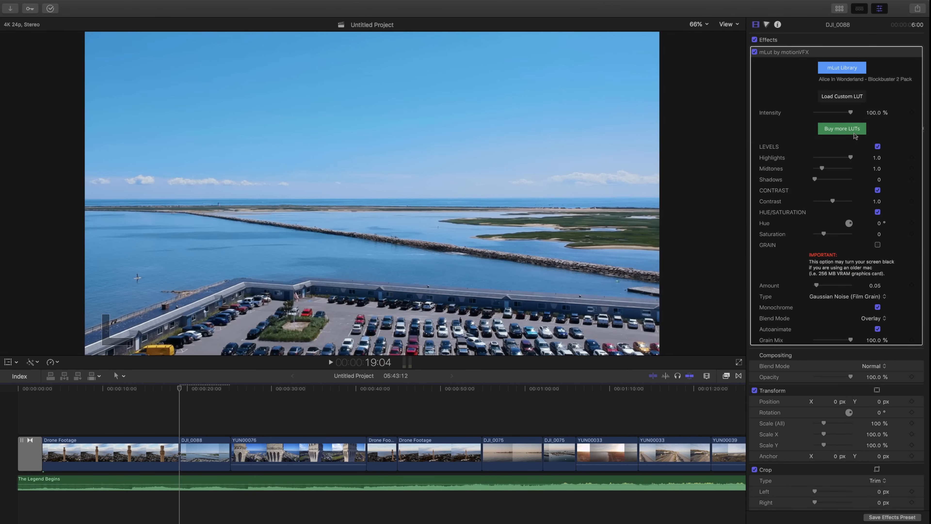
# Step: Compare the DJI_0088 clip with the mLut effect off and on, and look through the effect's remaining parameters
pyautogui.click(755, 53)
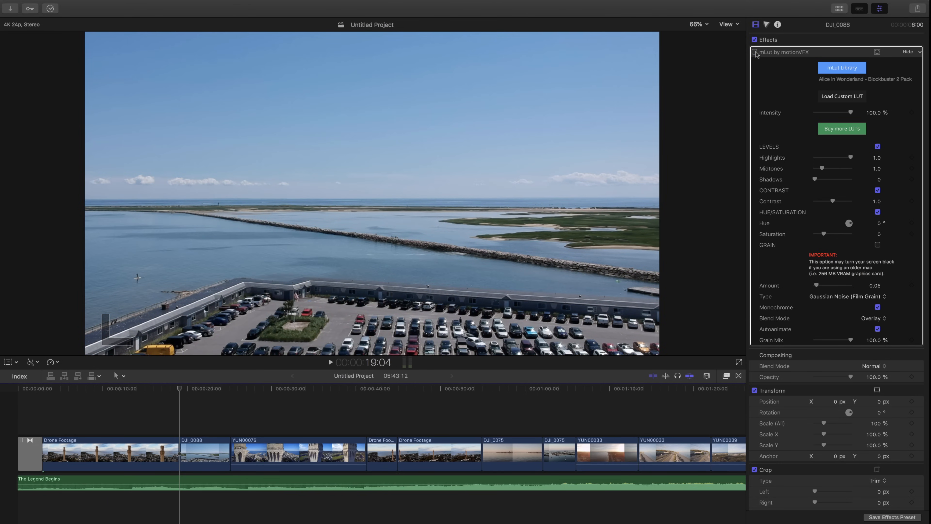
pyautogui.click(756, 52)
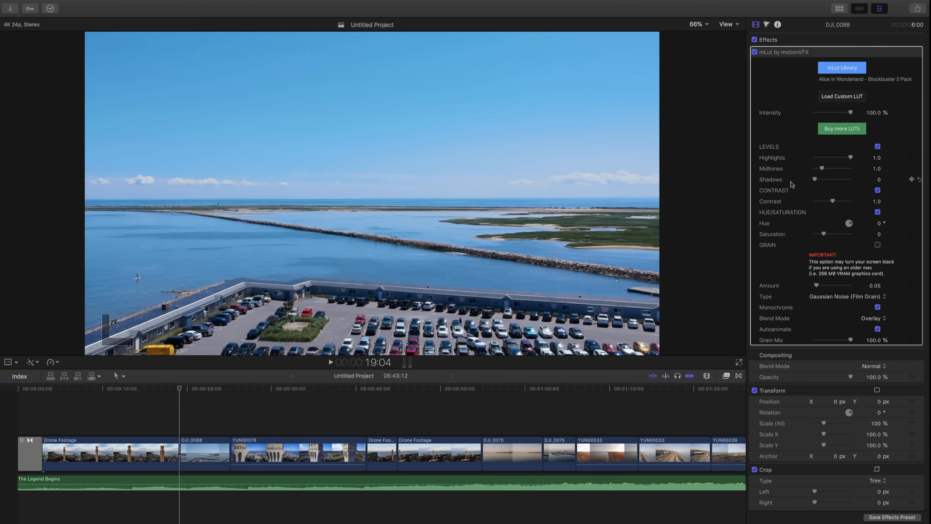
pyautogui.scroll(-3, 843, 244)
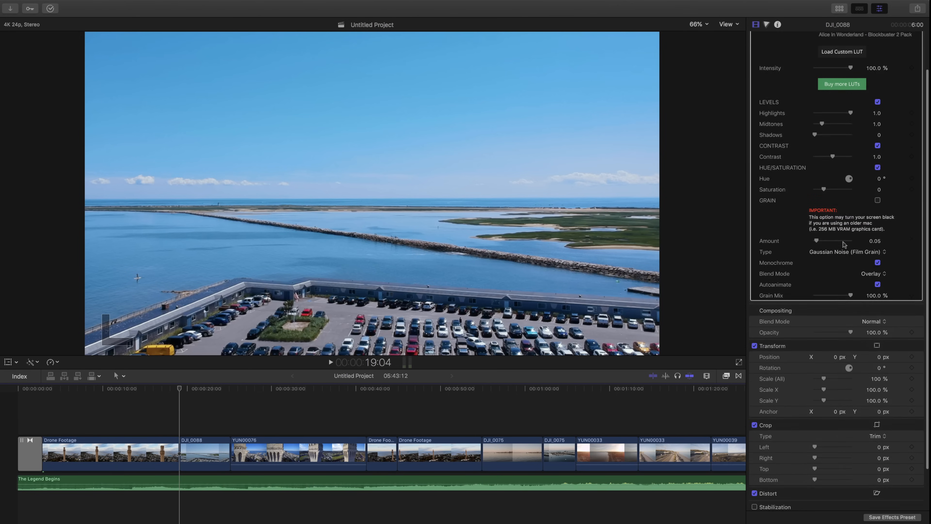
pyautogui.scroll(3, 844, 244)
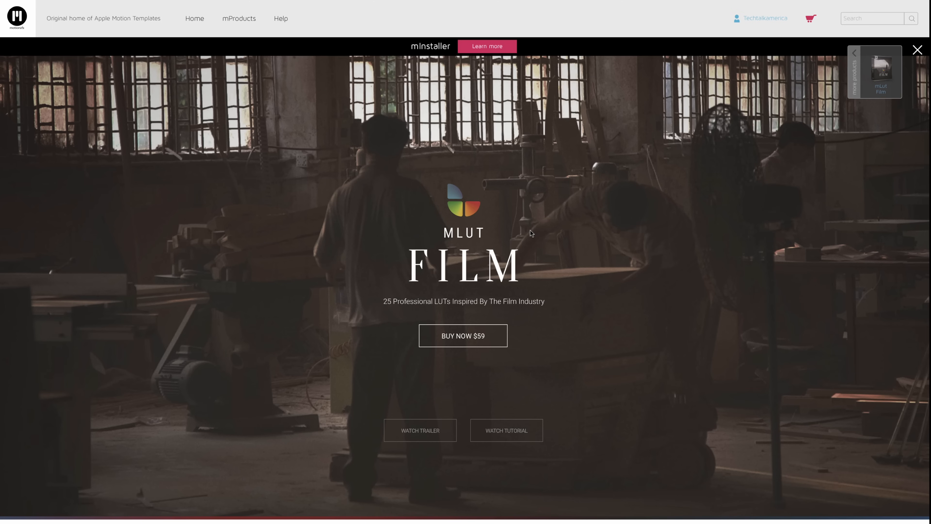
# Step: In the Safari browser, open the mTuber product page and play its demo video from the beginning to about 0:13
pyautogui.moveTo(465, 3)
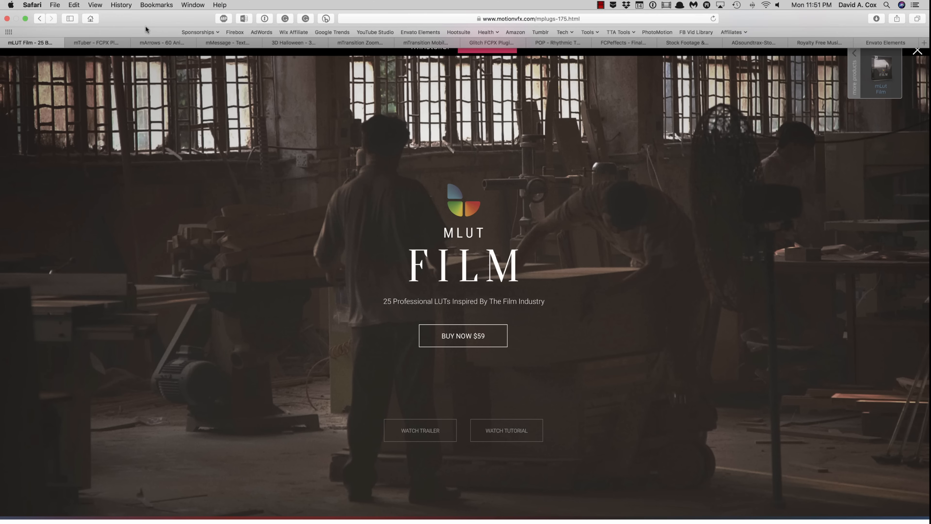
pyautogui.click(91, 44)
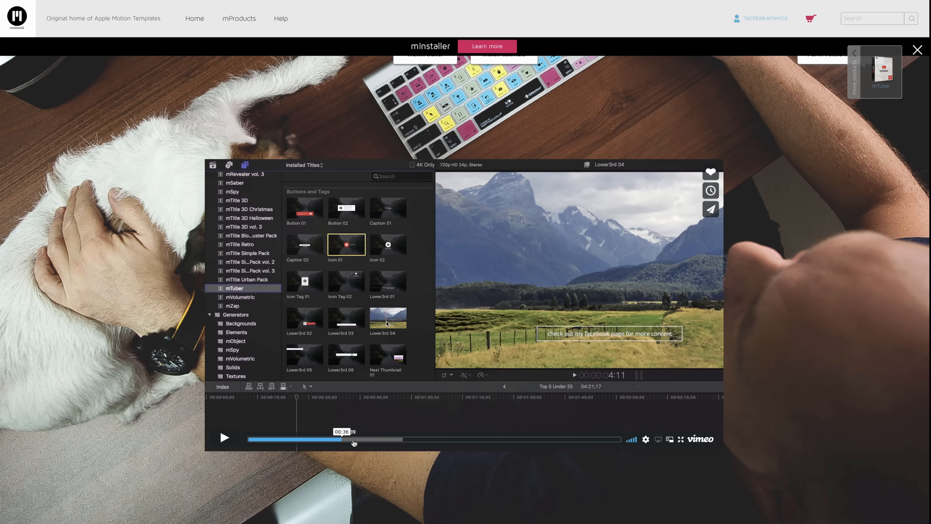
pyautogui.click(257, 440)
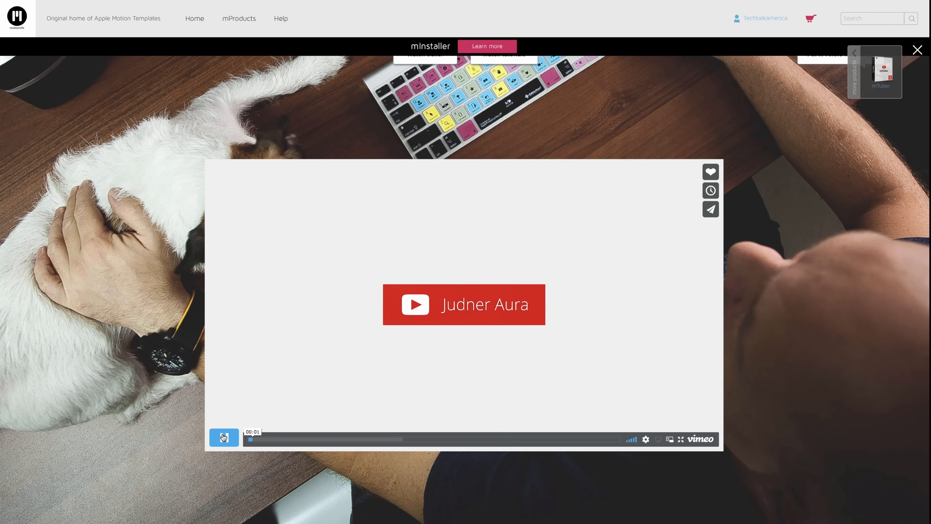
pyautogui.click(223, 437)
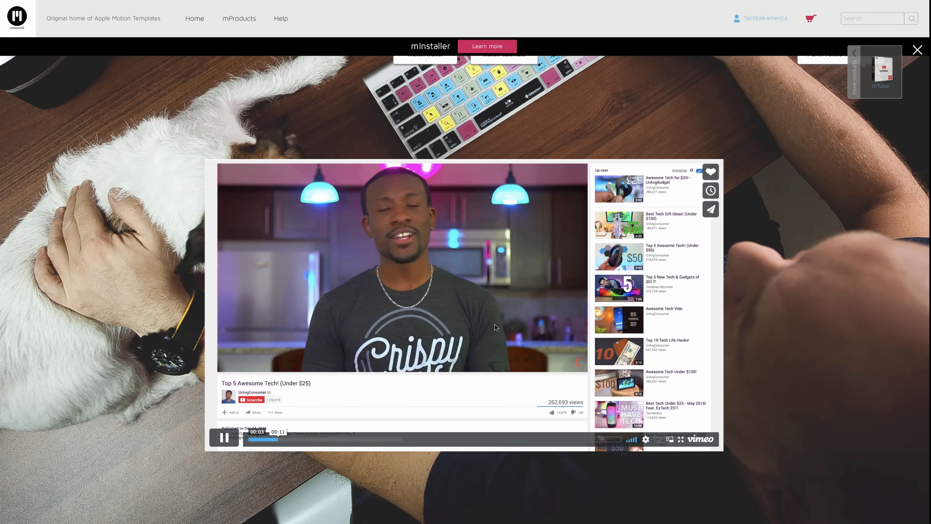
pyautogui.click(222, 442)
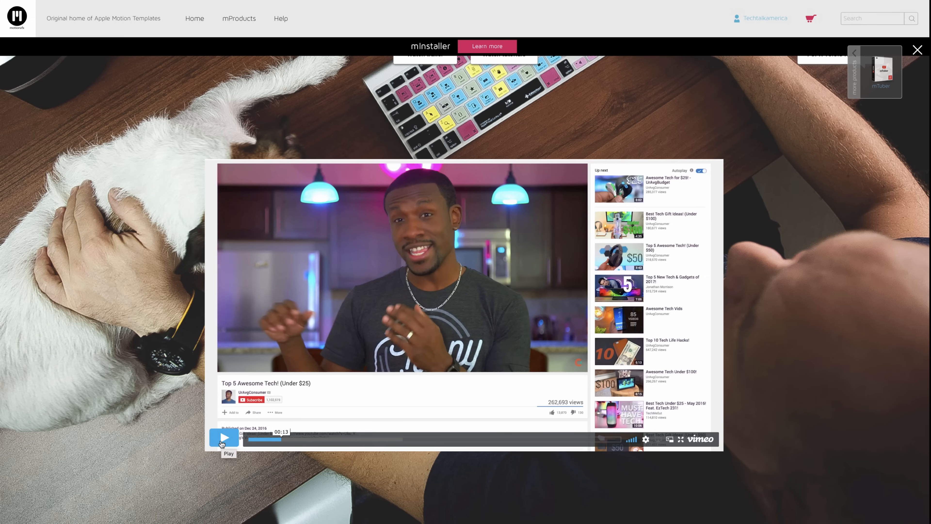
pyautogui.scroll(9, 275, 375)
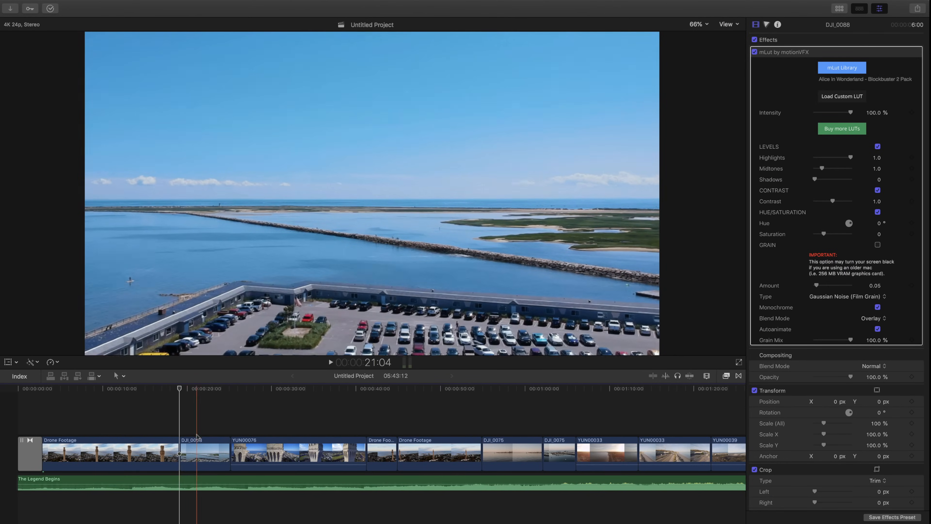
# Step: Back in Final Cut Pro, select the DJI_0088 clip, hide the inspector and show the media browser again
pyautogui.click(198, 453)
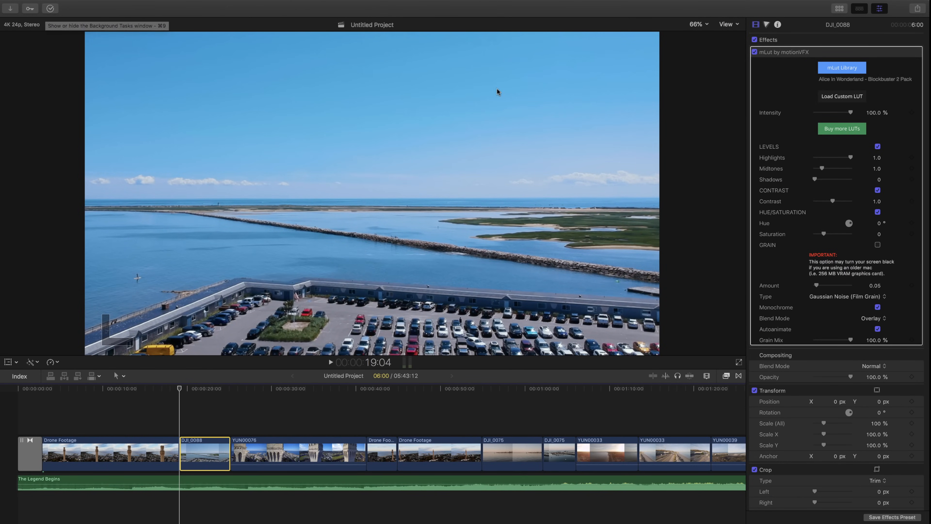
pyautogui.click(882, 10)
pyautogui.click(840, 8)
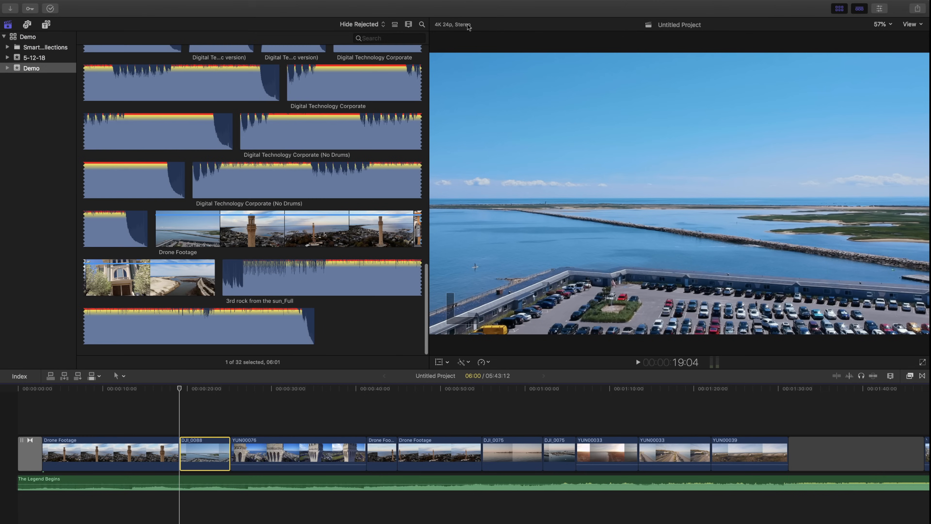
# Step: Add the mTuber title Subscribe 03 above the DJI_0088 clip, starting at 19:04
pyautogui.moveTo(2, 12)
pyautogui.click(46, 25)
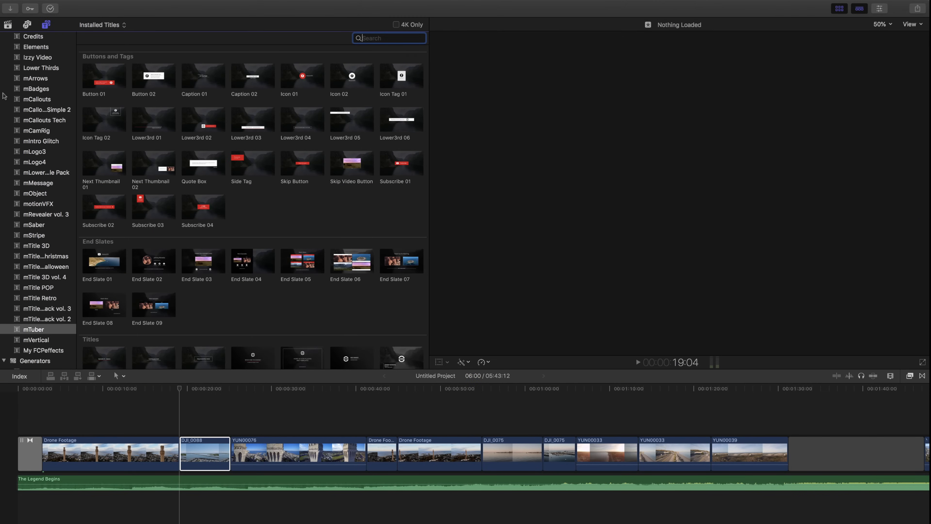
pyautogui.scroll(5, 26, 299)
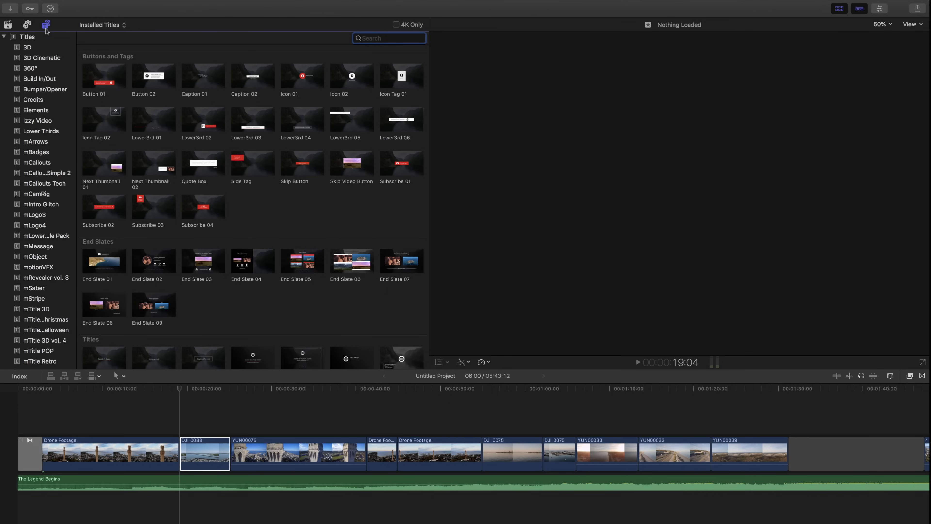
pyautogui.scroll(-4, 30, 260)
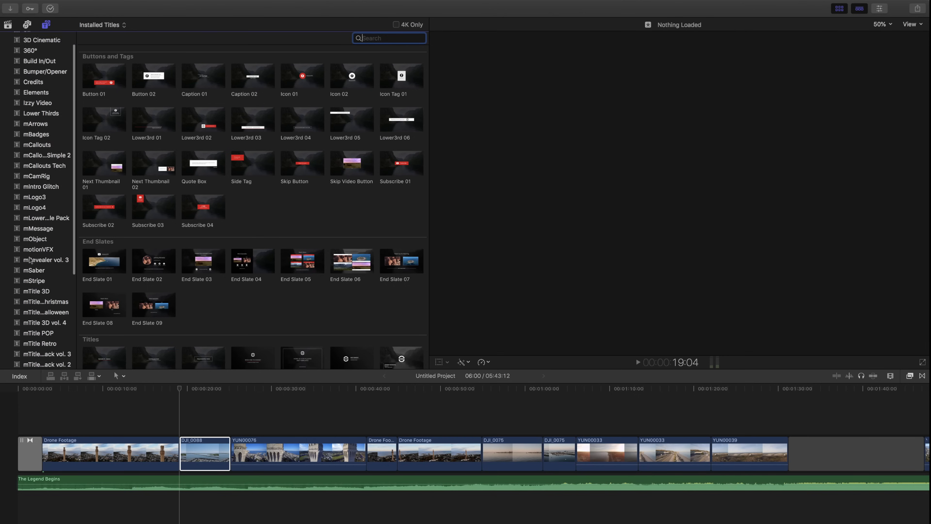
pyautogui.scroll(-2, 30, 260)
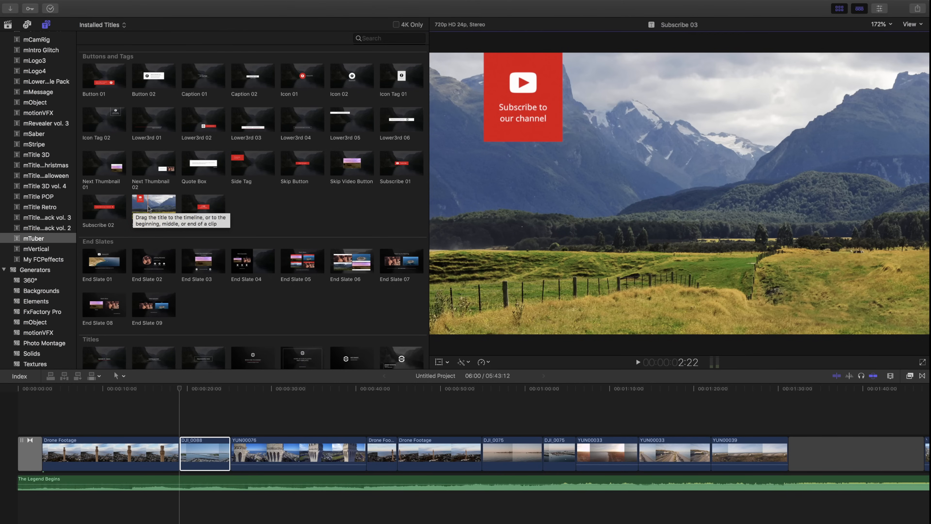
pyautogui.moveTo(147, 208); pyautogui.dragTo(190, 428)
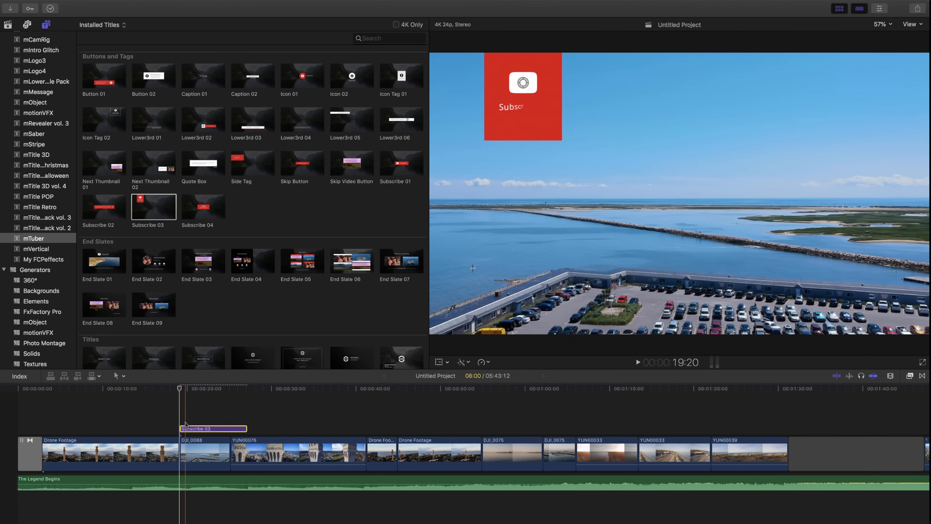
# Step: Play the Subscribe 03 title from its start, and trim its end so it lasts 4:22
pyautogui.press('space')
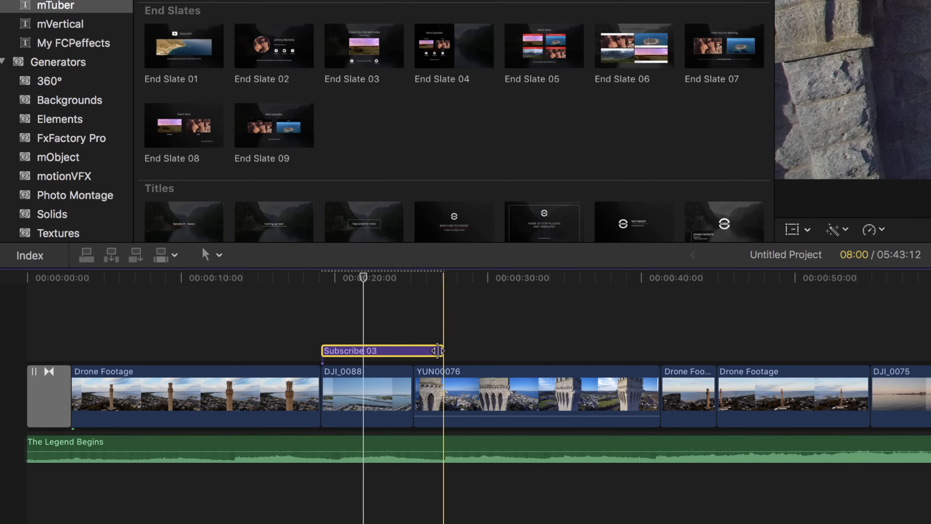
pyautogui.moveTo(438, 350); pyautogui.dragTo(395, 350)
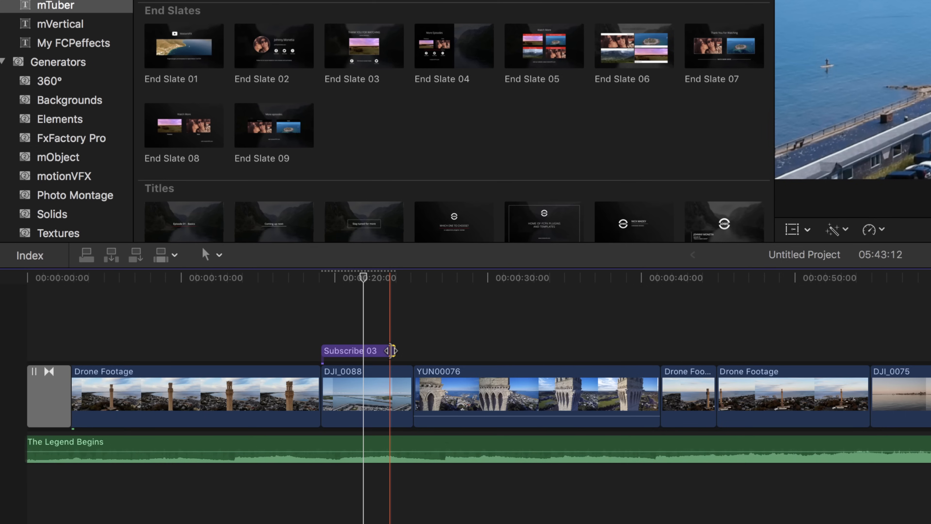
# Step: In the inspector, change the Subscribe 03 title's tag color to blue and its text to "Subscribe to my channel"
pyautogui.click(374, 351)
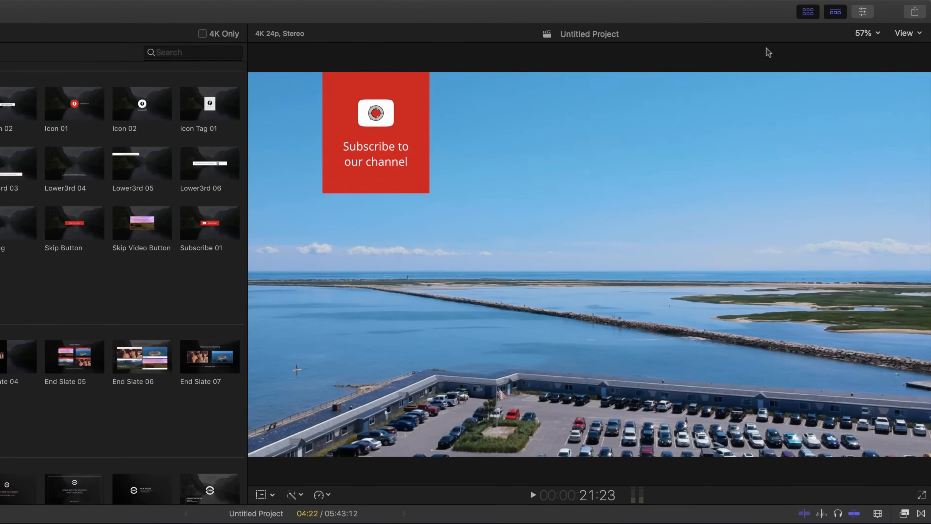
pyautogui.click(863, 13)
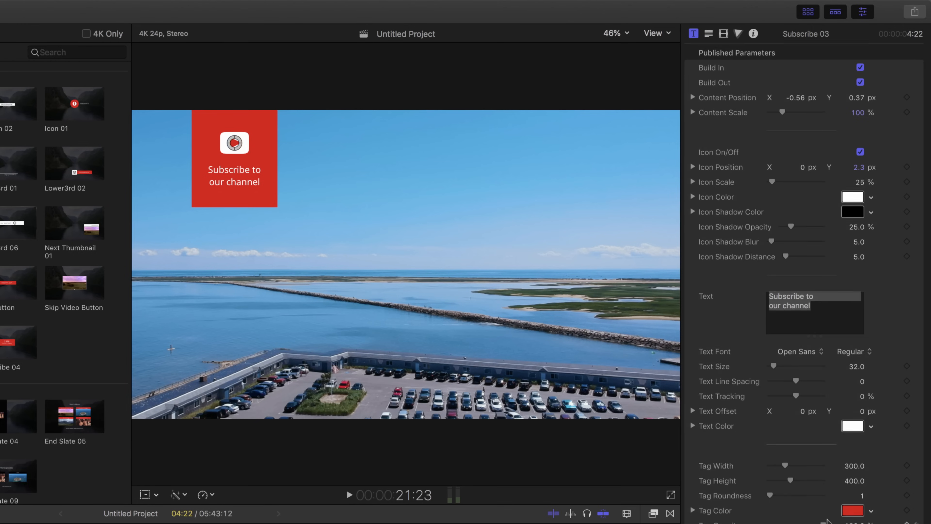
pyautogui.click(854, 514)
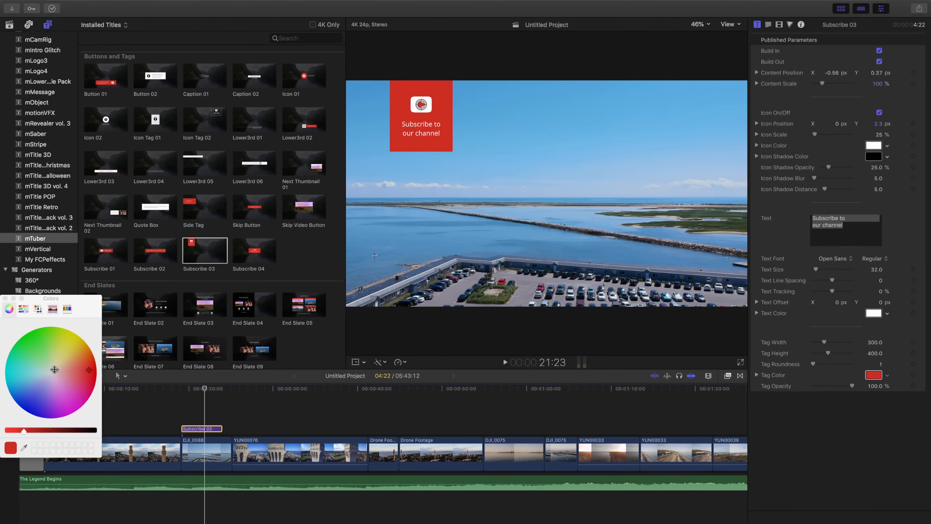
pyautogui.moveTo(55, 369); pyautogui.dragTo(29, 407)
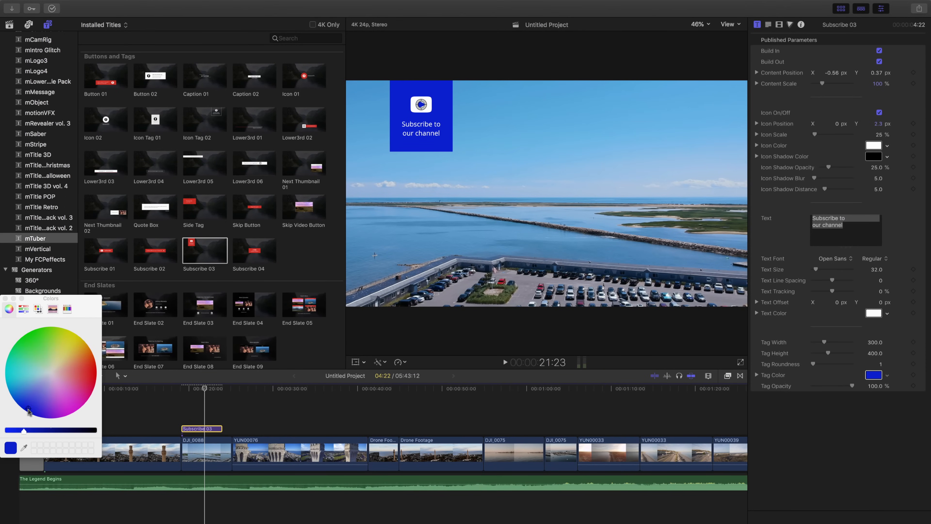
pyautogui.click(5, 299)
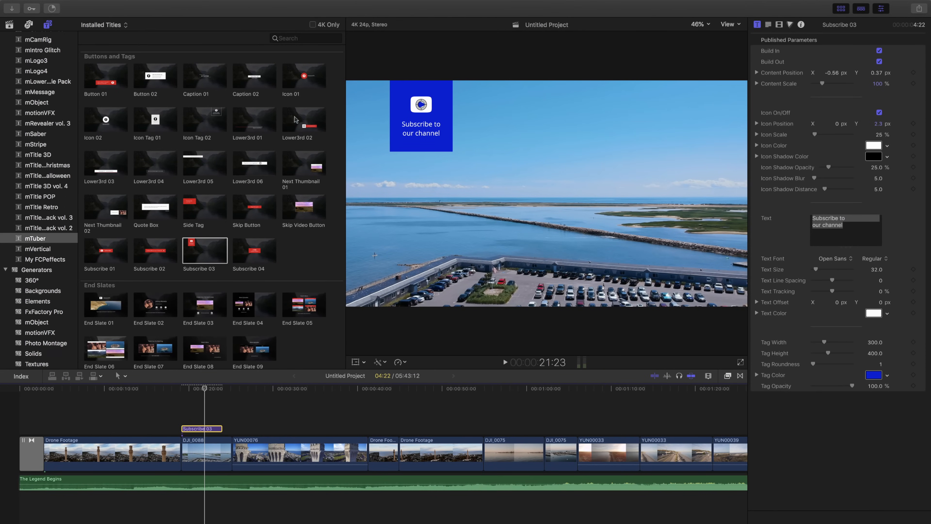
pyautogui.click(844, 225)
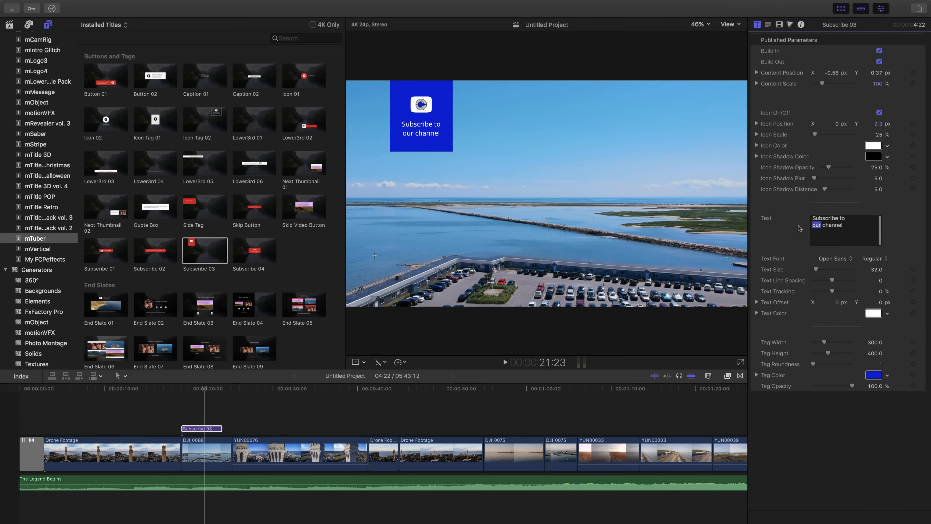
pyautogui.write('my')
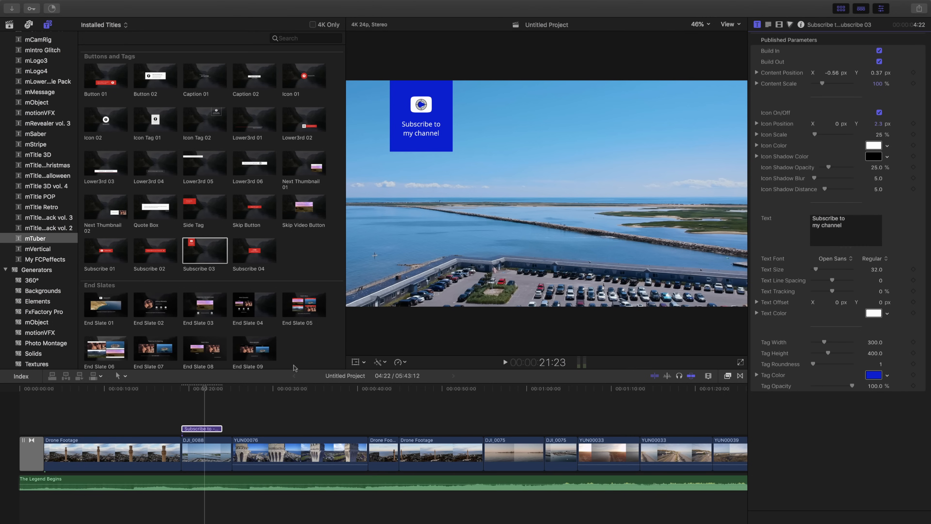
# Step: Look through the mTuber title templates, from the end slates and titles down to the tools, transitions and video thumbnails
pyautogui.click(222, 207)
pyautogui.scroll(-3, 197, 269)
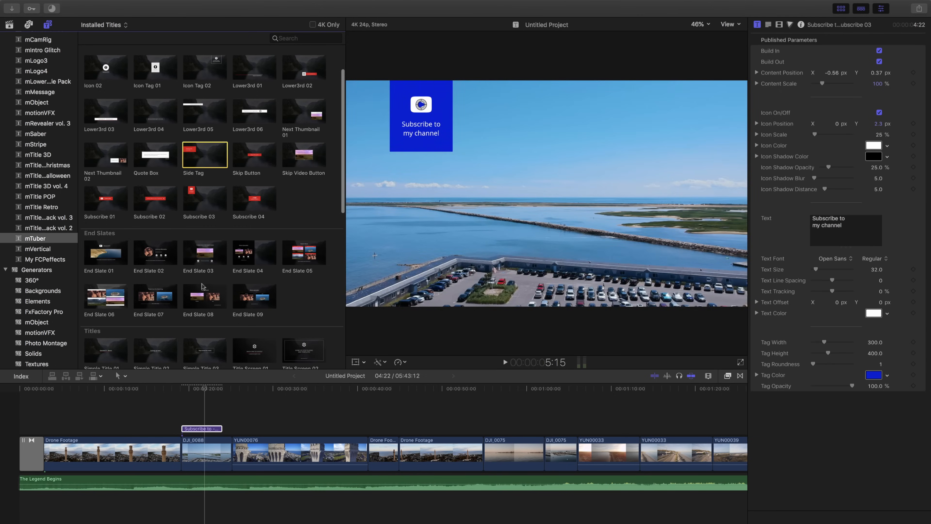
pyautogui.scroll(-8, 149, 295)
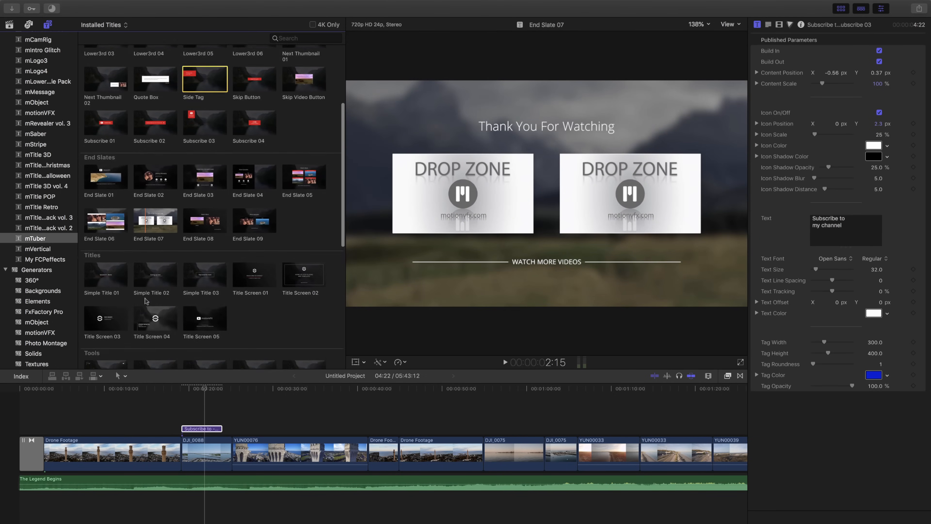
pyautogui.scroll(-2, 145, 300)
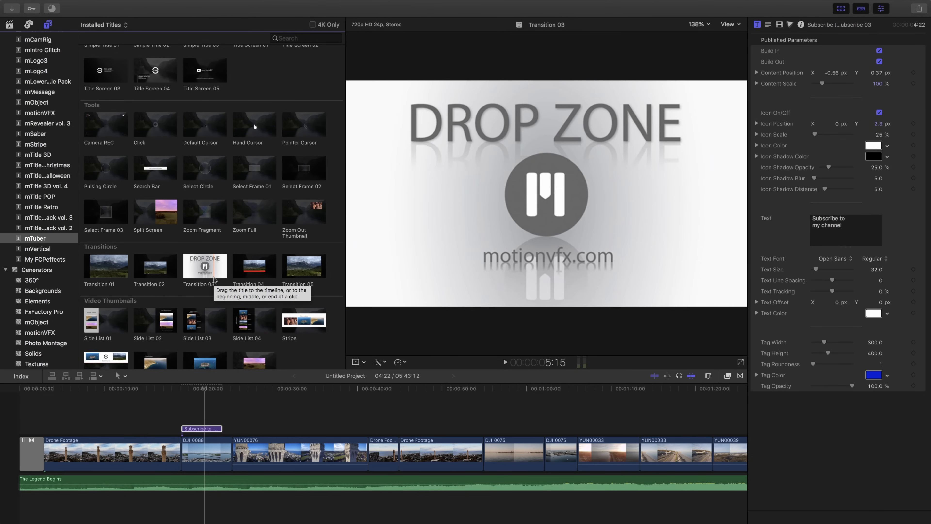
# Step: Switch to Safari, open the mArrows product page and play part of its promo video
pyautogui.hotkey('ctrl', 'Right')
pyautogui.moveTo(189, 1)
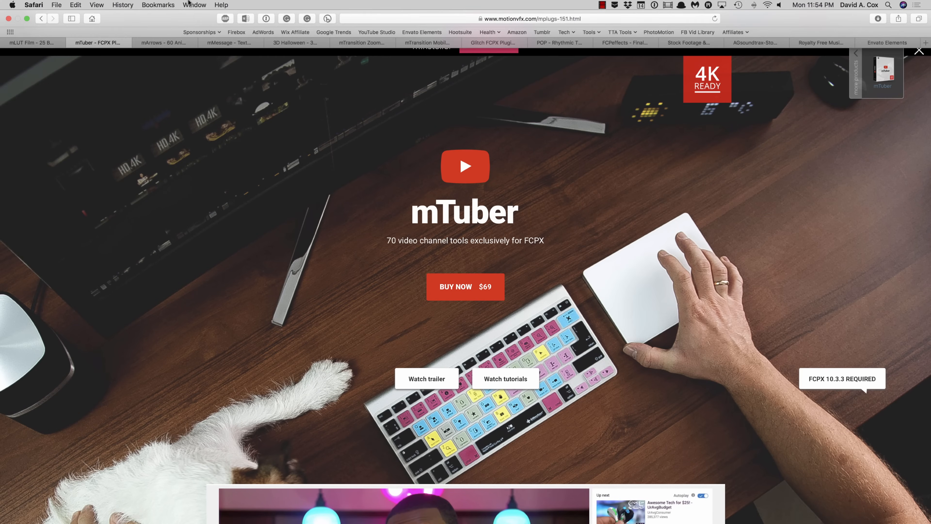
pyautogui.click(161, 43)
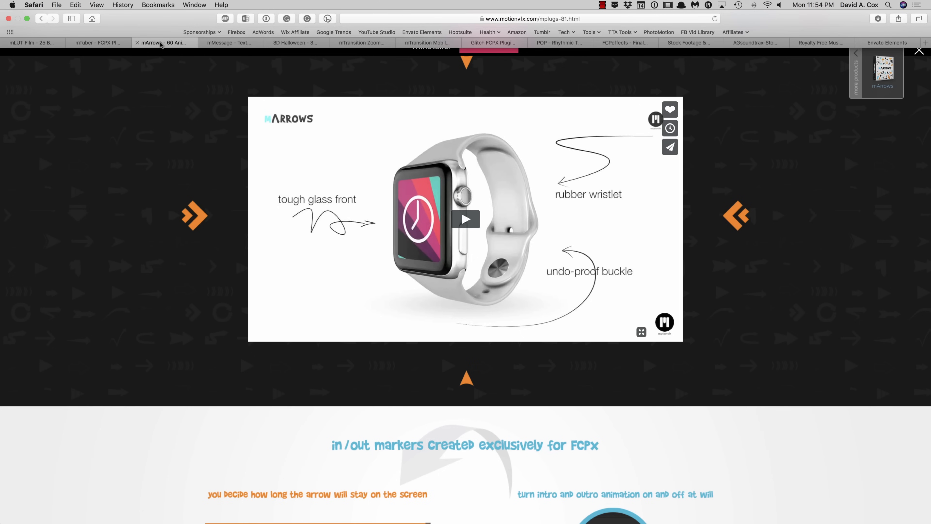
pyautogui.scroll(10, 149, 157)
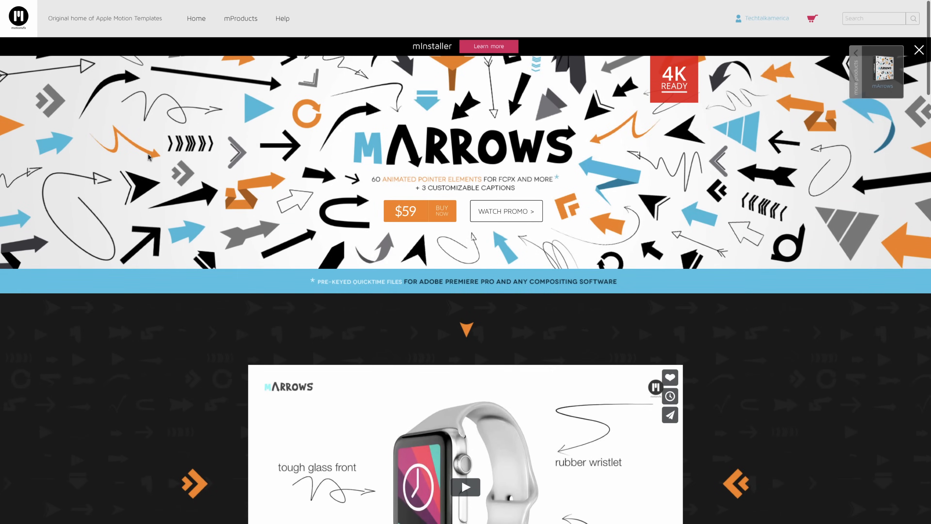
pyautogui.scroll(-1, 148, 157)
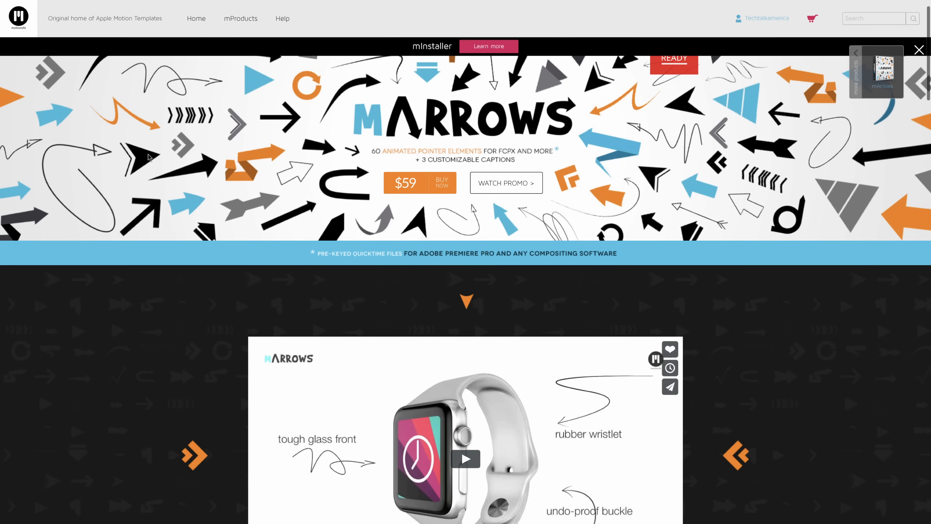
pyautogui.scroll(2, 148, 157)
pyautogui.scroll(-6, 149, 157)
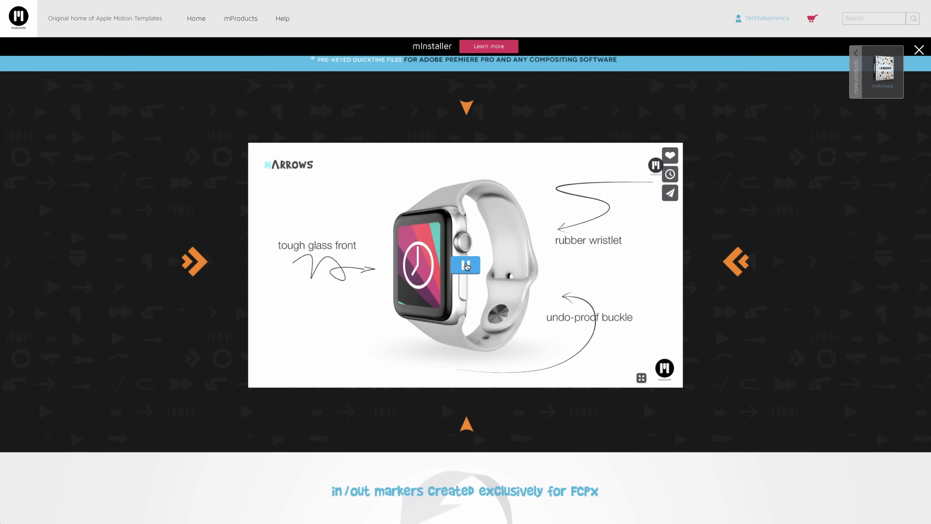
pyautogui.click(466, 264)
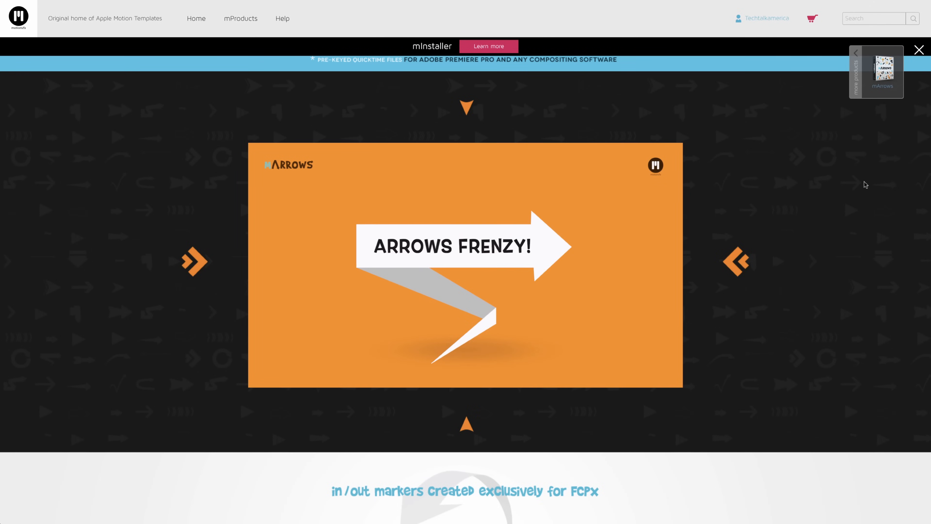
pyautogui.moveTo(522, 288)
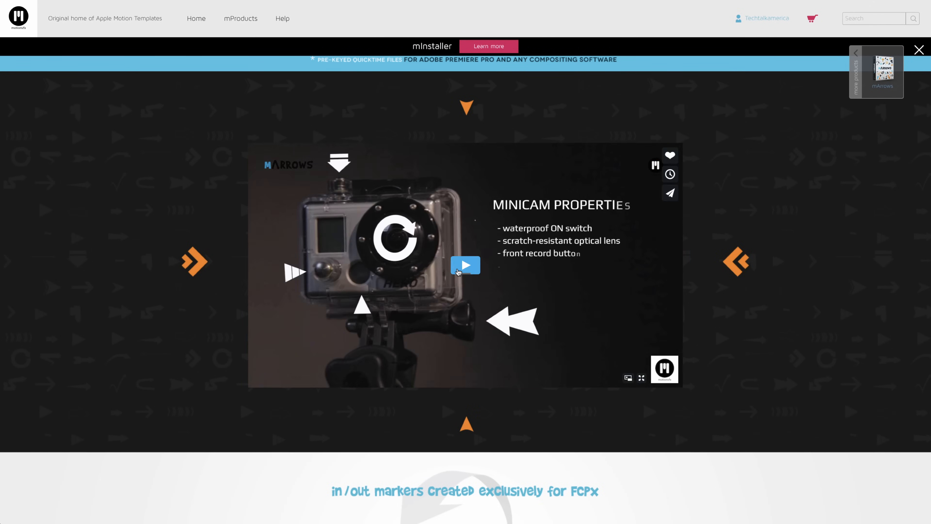
pyautogui.scroll(7, 469, 279)
pyautogui.scroll(-1, 457, 267)
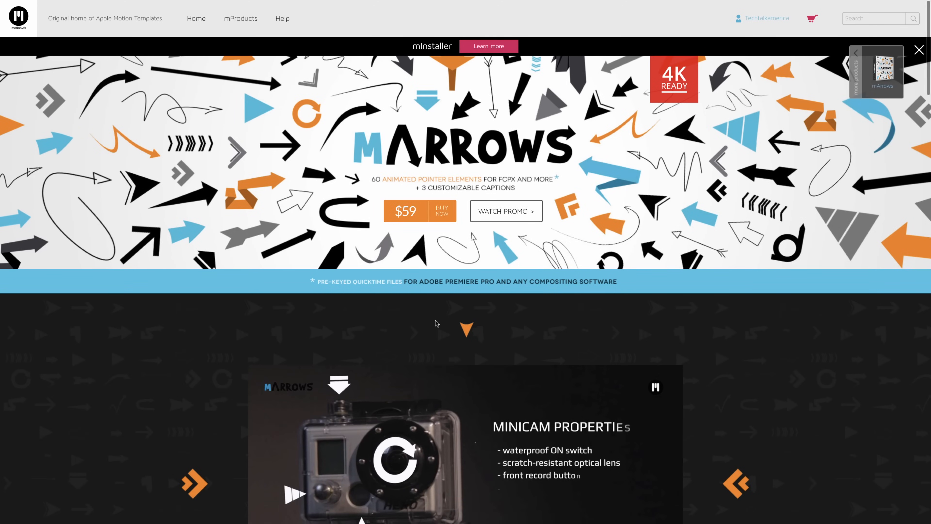
# Step: Open the mMessage product page and watch its demo video
pyautogui.moveTo(159, 3)
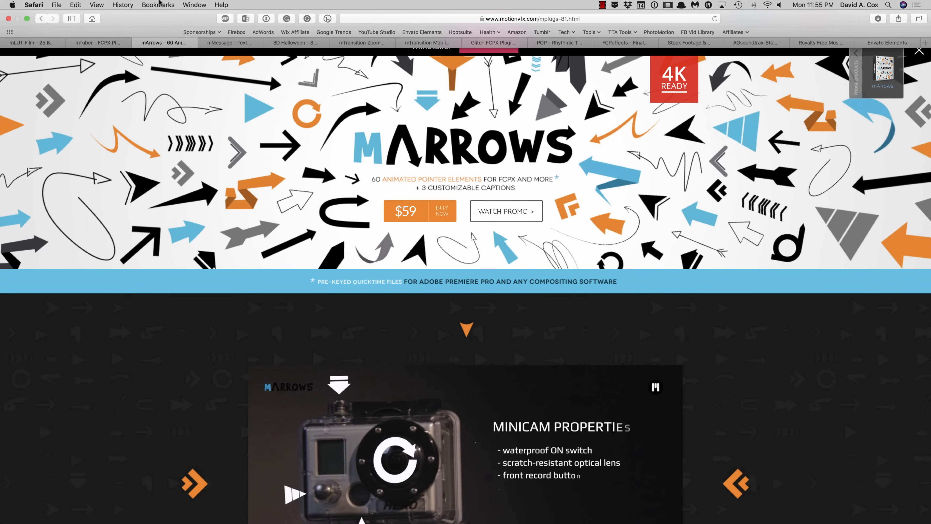
pyautogui.click(234, 44)
pyautogui.scroll(-1, 243, 276)
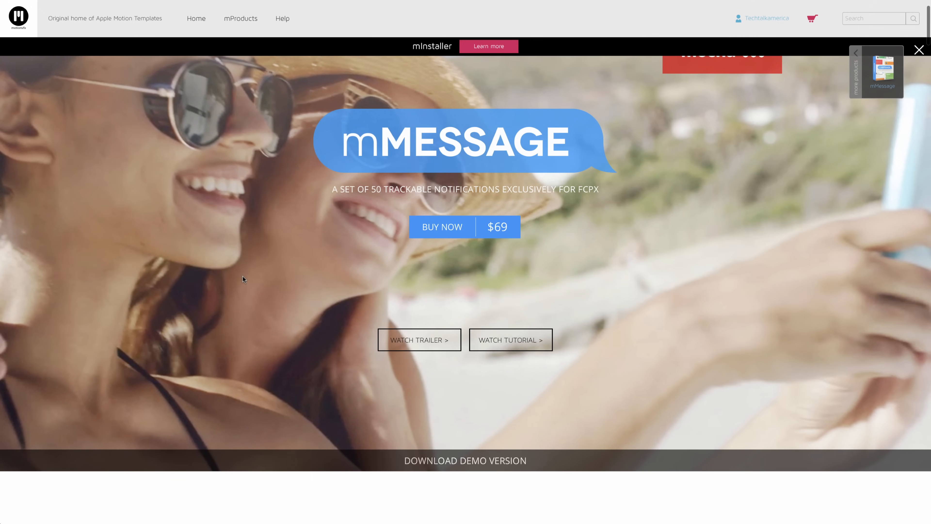
pyautogui.scroll(-10, 243, 276)
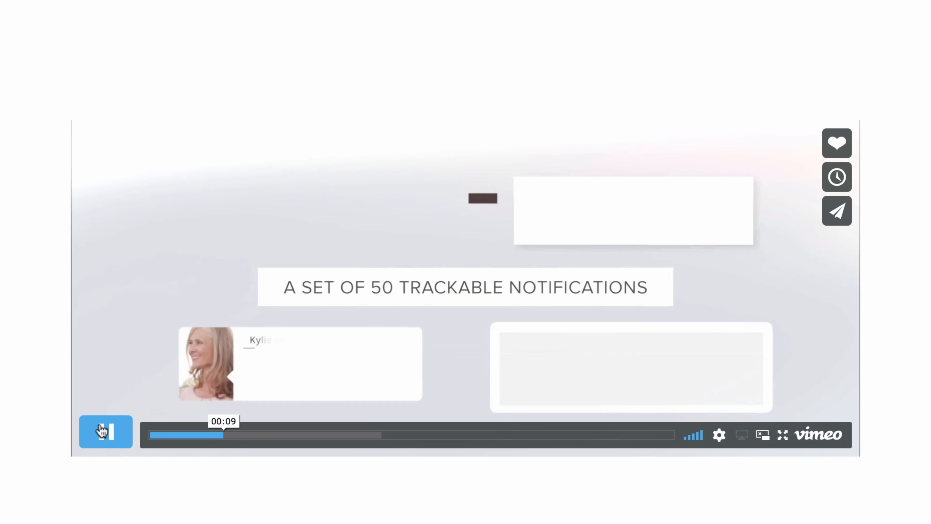
pyautogui.click(104, 430)
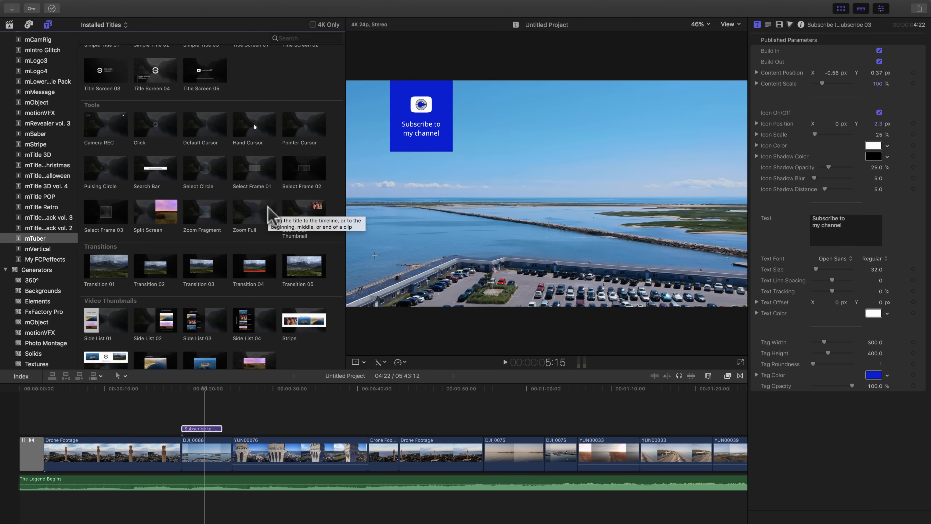
# Step: Back in Final Cut Pro, select the second YUN00033 clip, which shows the pickup truck on the coastal road
pyautogui.hscroll(3, 433, 446)
pyautogui.hscroll(6, 429, 437)
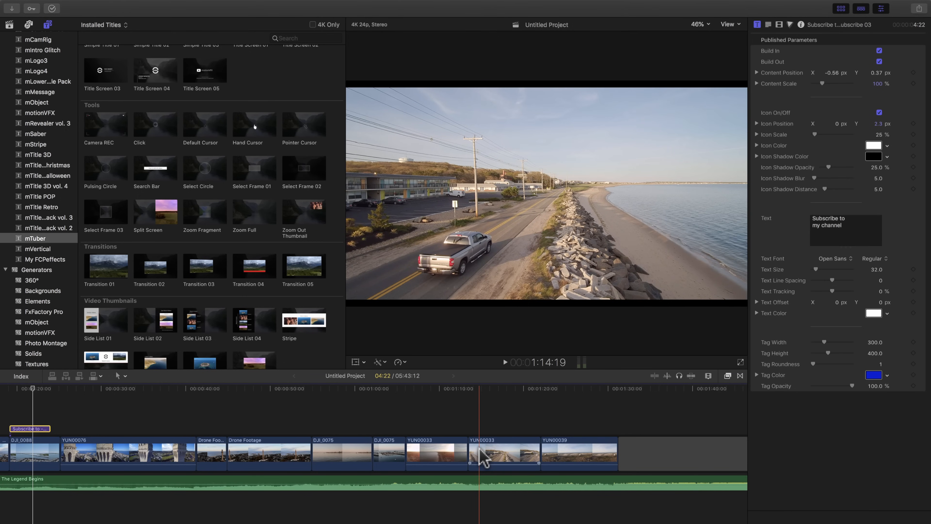
pyautogui.click(480, 450)
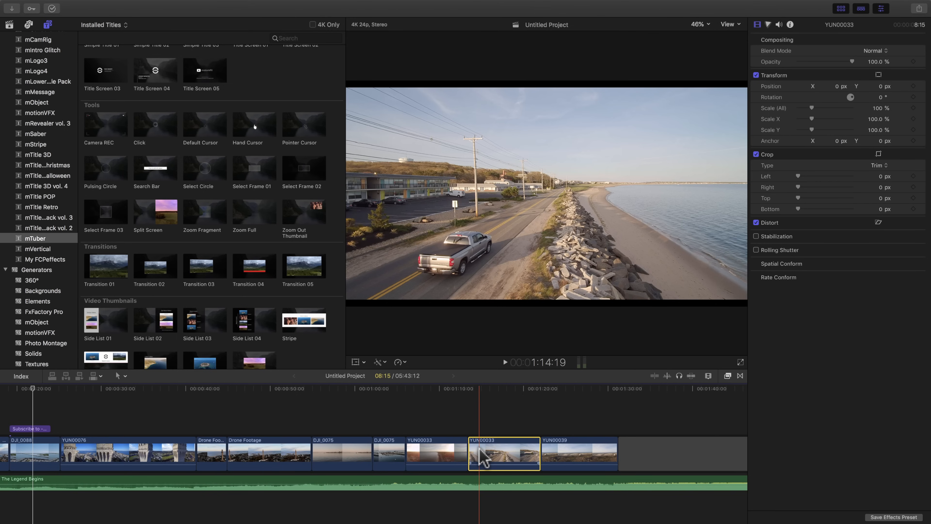
pyautogui.hotkey('ctrl', 'Right')
pyautogui.moveTo(202, 1)
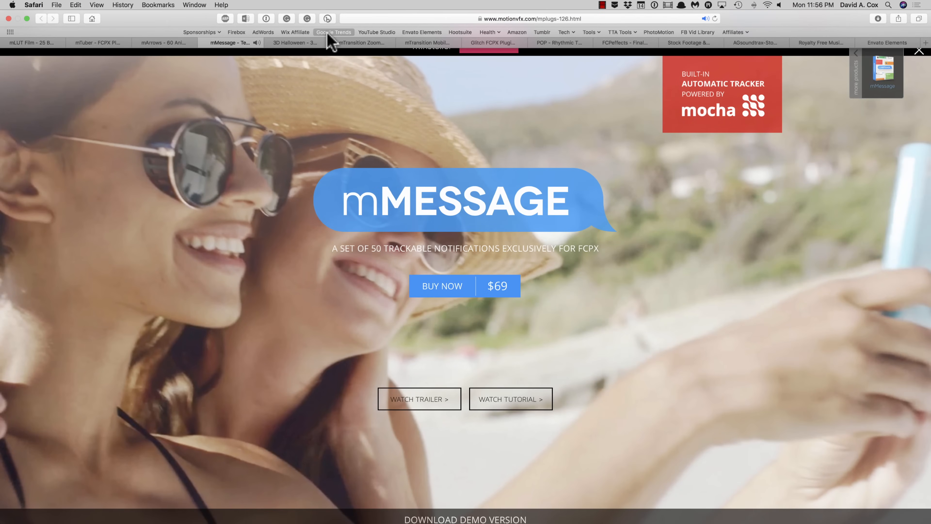
pyautogui.hotkey('ctrl', 'Left')
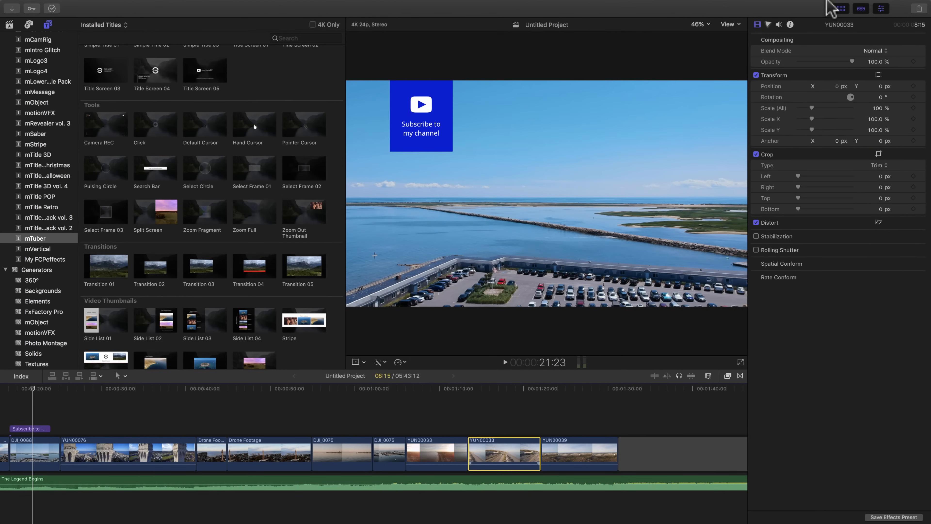
# Step: Show the mCensor category of the installed effects, and hide the inspector and the media browser to enlarge the viewer
pyautogui.click(727, 375)
pyautogui.scroll(1, 613, 467)
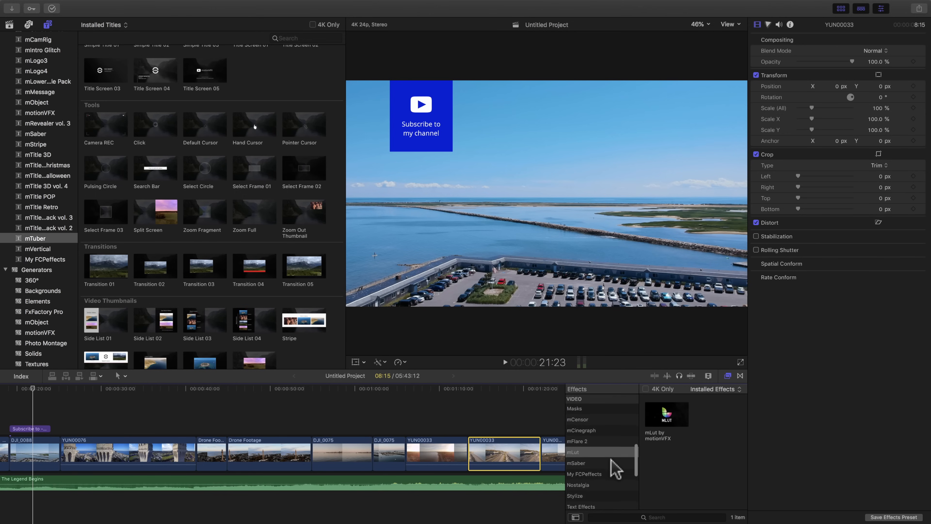
pyautogui.click(616, 466)
pyautogui.click(616, 455)
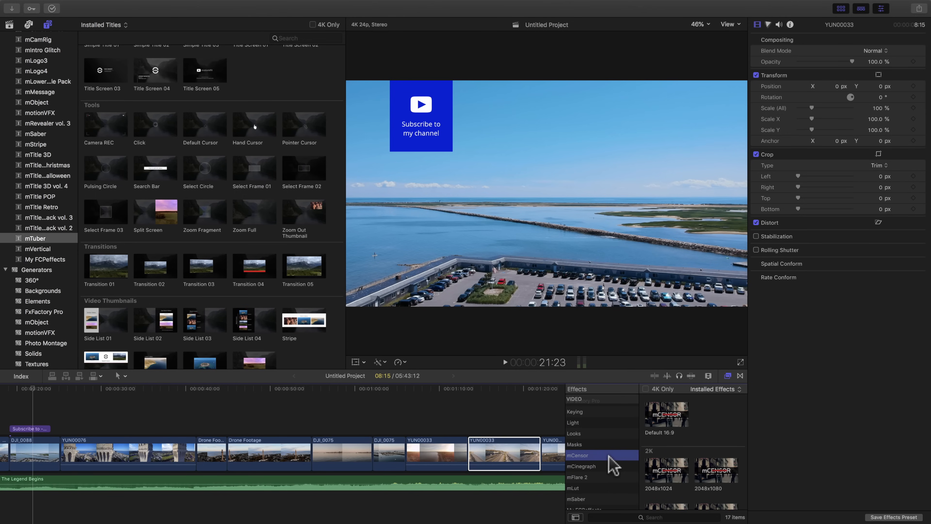
pyautogui.click(882, 9)
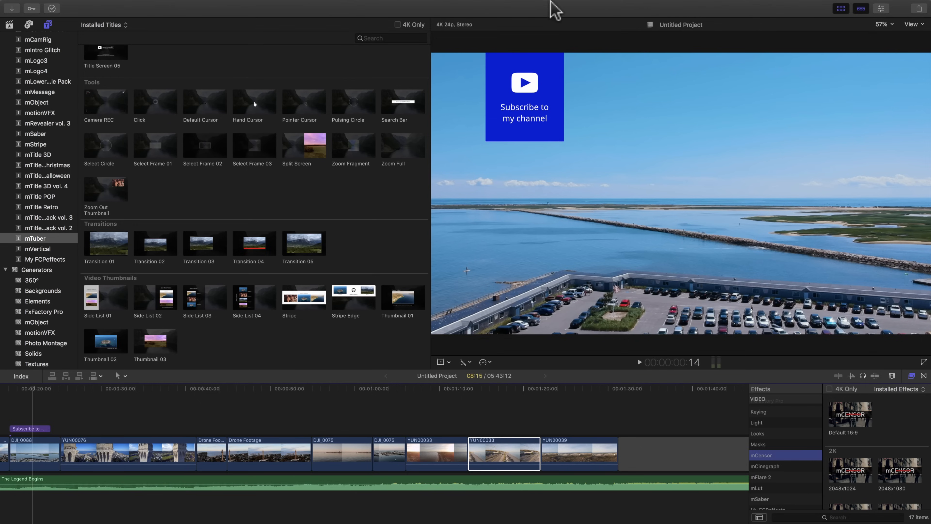
pyautogui.click(841, 9)
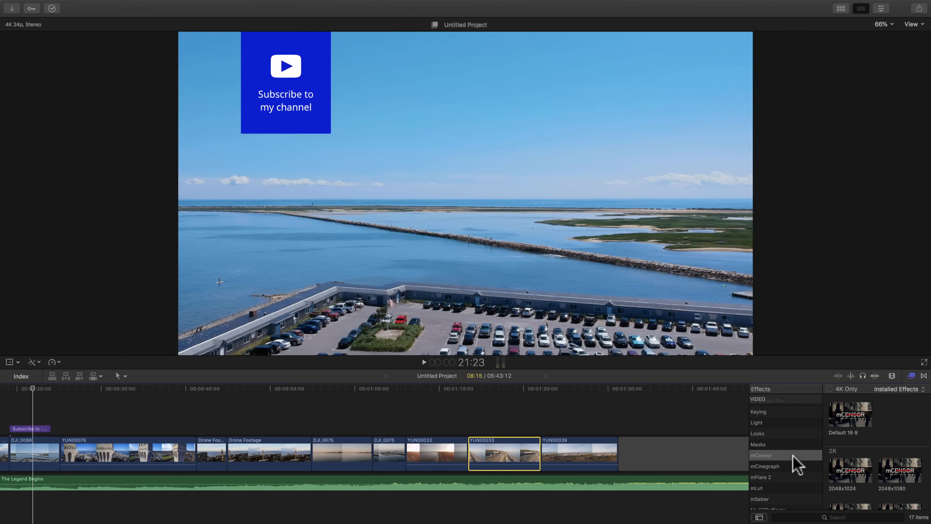
# Step: Apply the mCensor Default 16:9 effect to the second YUN00033 clip and place the playhead at the clip's start
pyautogui.click(849, 422)
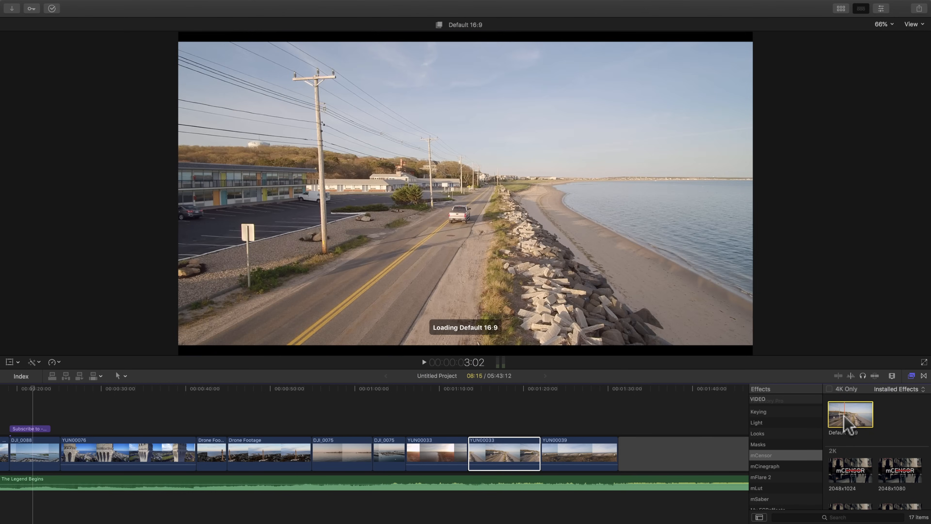
pyautogui.moveTo(846, 422); pyautogui.dragTo(503, 463)
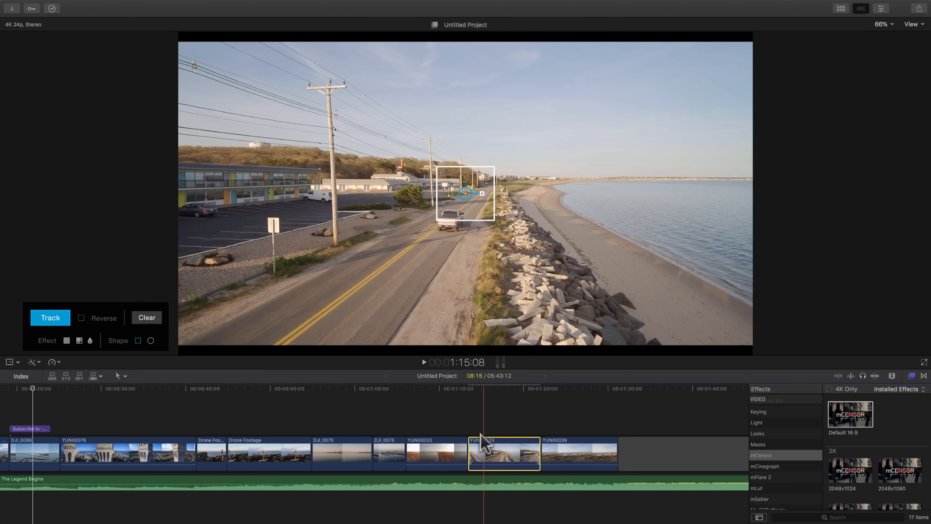
pyautogui.click(471, 440)
pyautogui.click(470, 440)
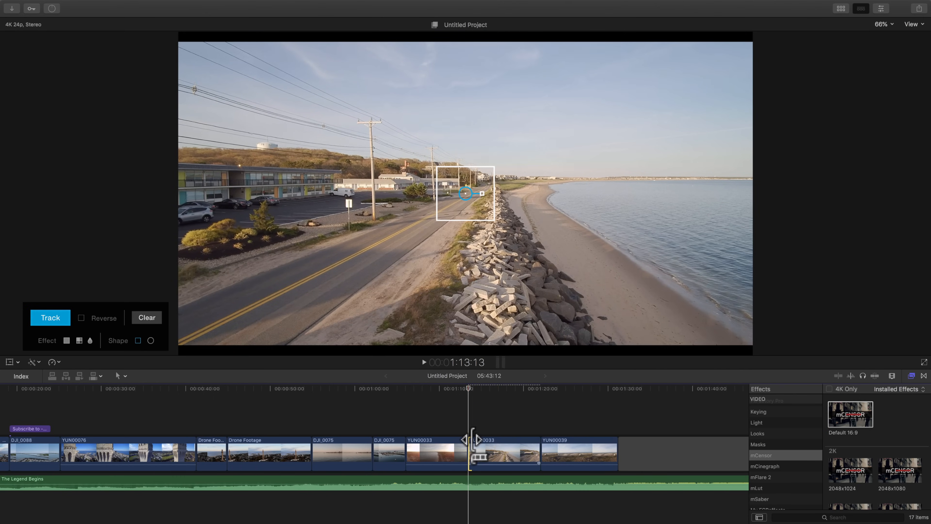
# Step: Play to the frame where the pickup truck appears, and shrink and move the mCensor mask onto its license plate
pyautogui.press('space')
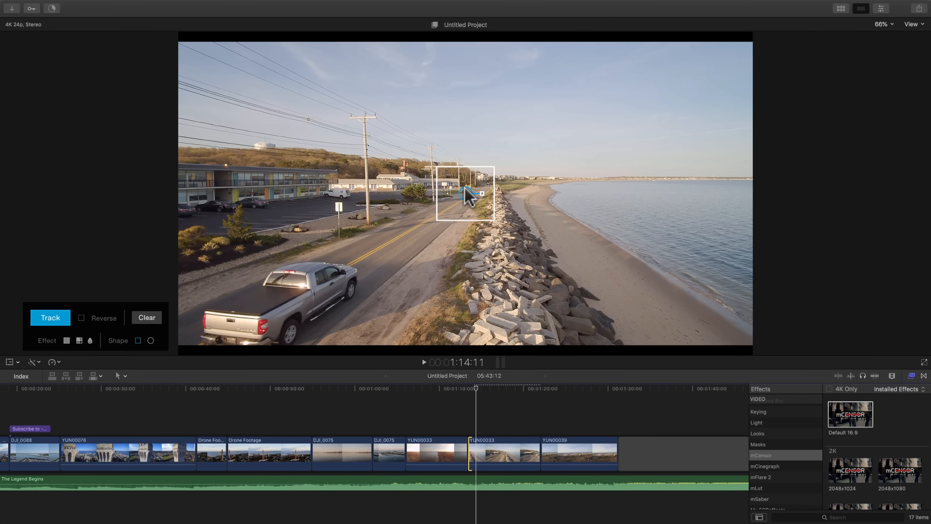
pyautogui.click(465, 188)
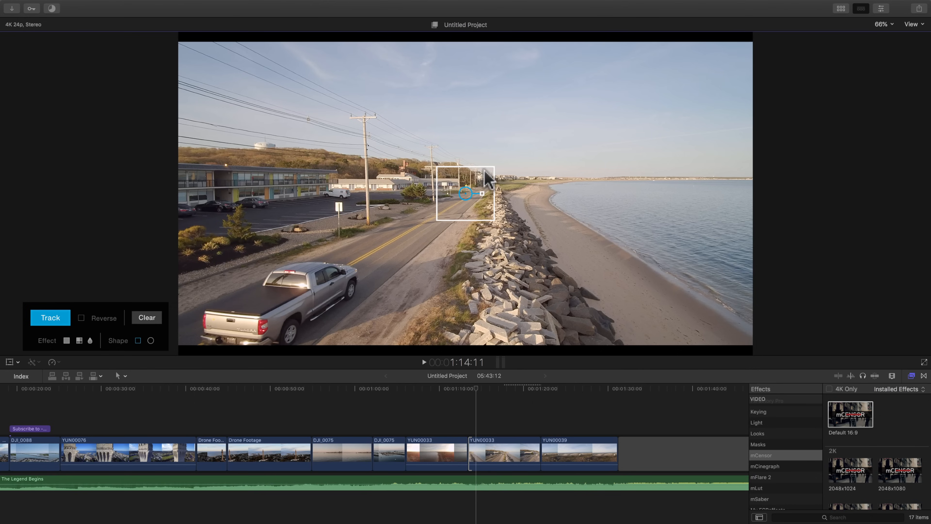
pyautogui.moveTo(480, 183); pyautogui.dragTo(228, 319)
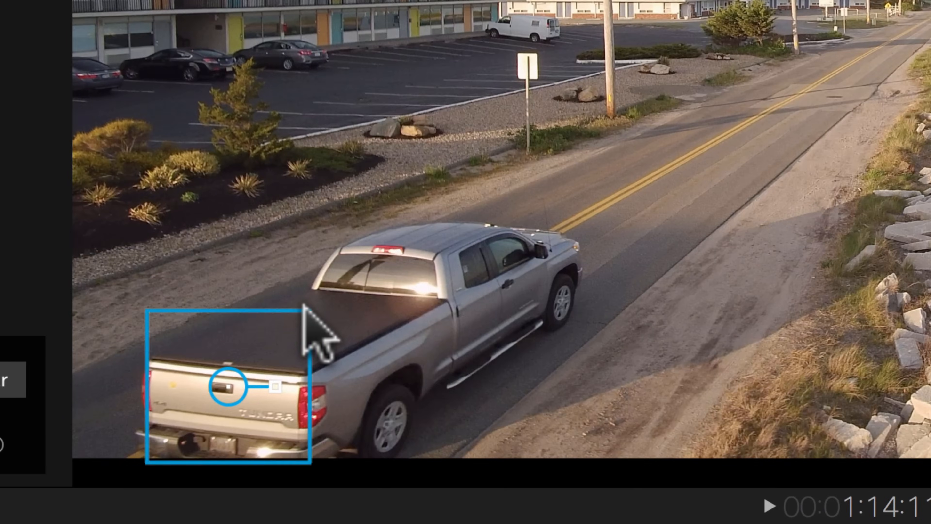
pyautogui.moveTo(259, 292); pyautogui.dragTo(254, 298)
pyautogui.moveTo(290, 326); pyautogui.dragTo(215, 438)
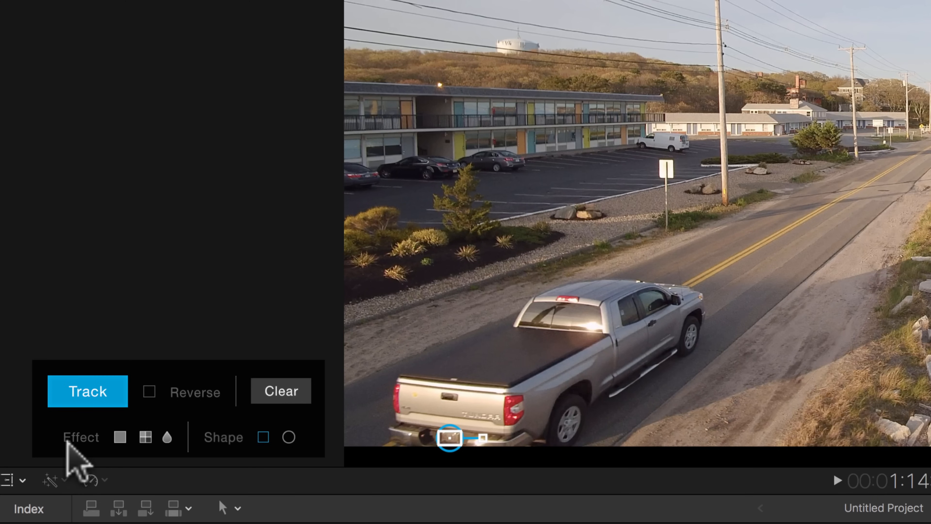
# Step: Compare the solid fill with the blur, keep blur as the mCensor effect, and track the truck's license plate
pyautogui.click(165, 437)
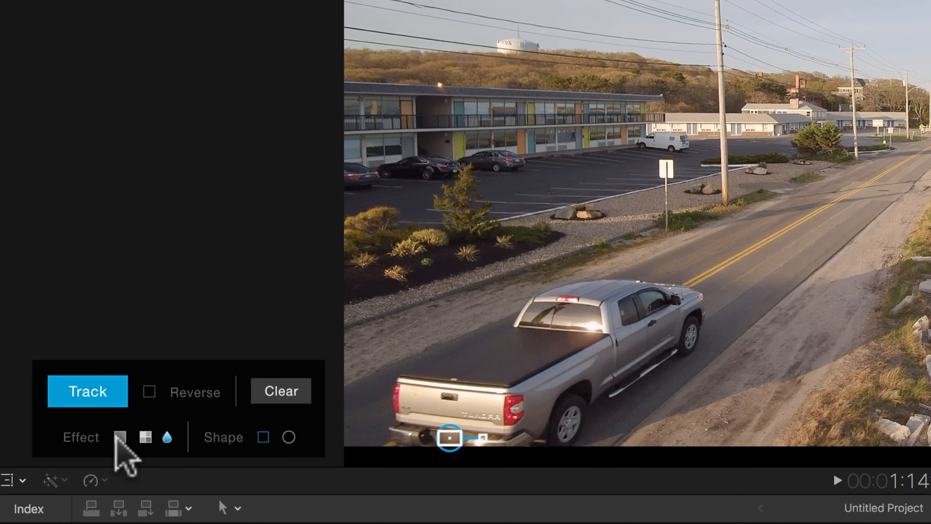
pyautogui.click(119, 438)
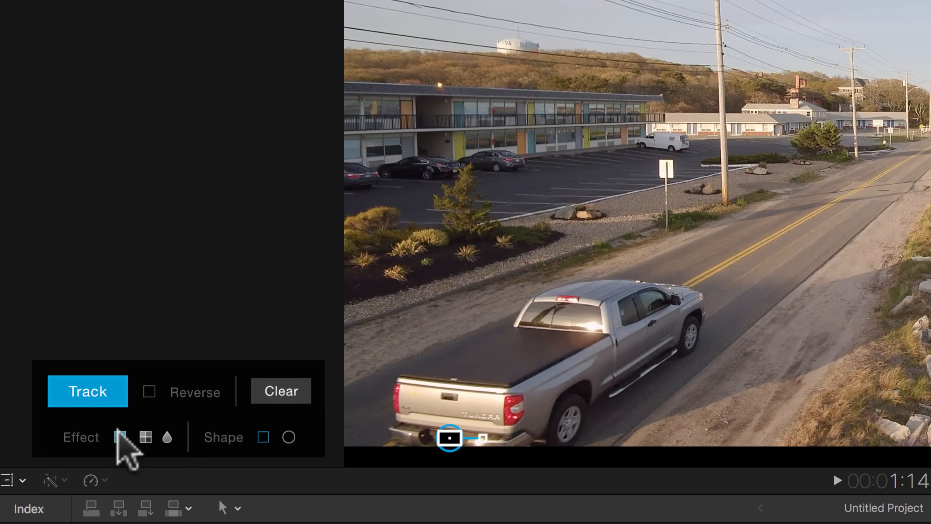
pyautogui.click(167, 437)
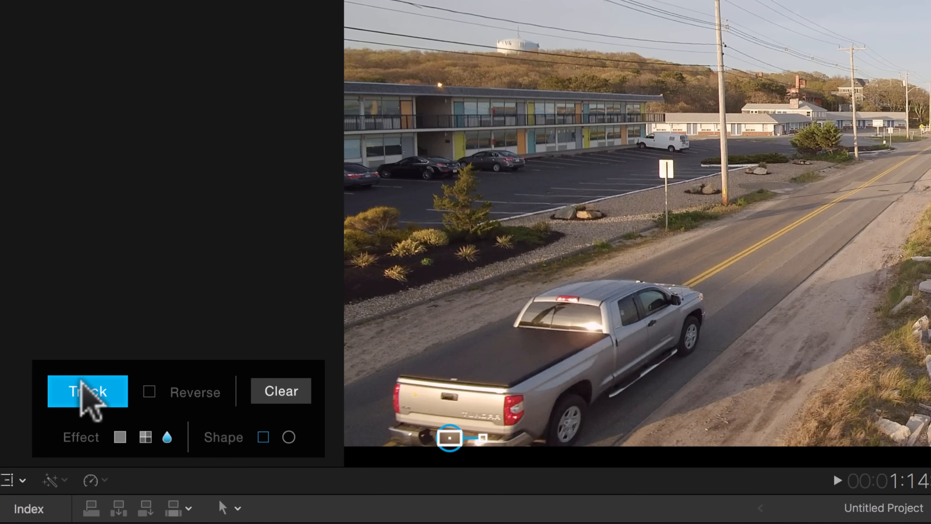
pyautogui.click(80, 382)
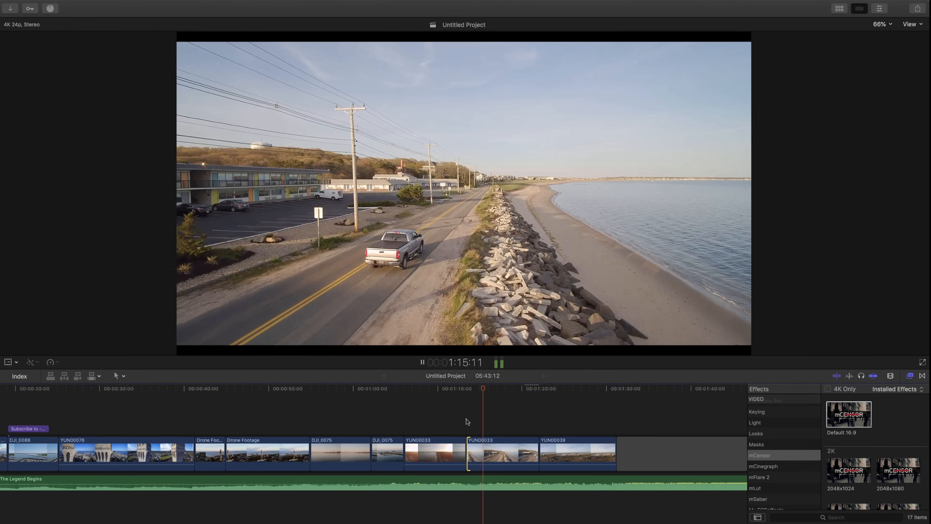
# Step: Play back the tracked clip, pausing along the way to check that the blur follows the truck's license plate
pyautogui.press('space')
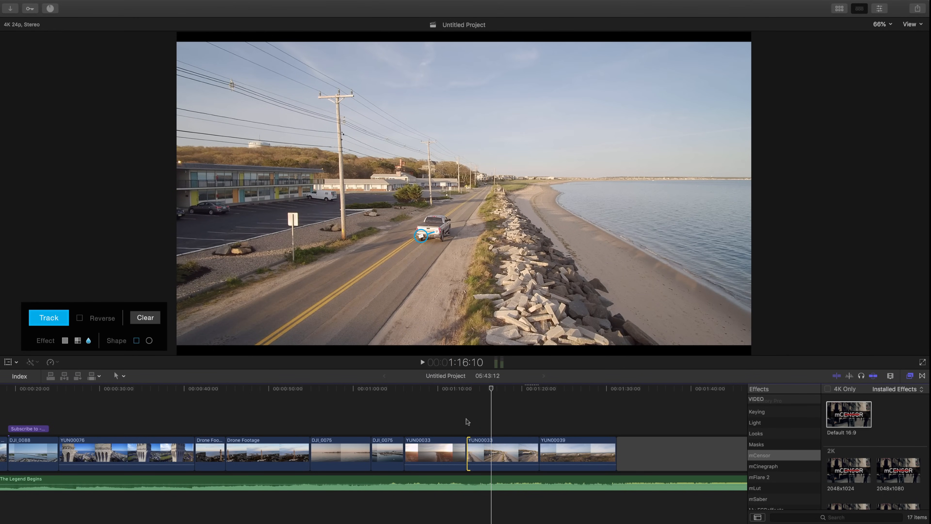
pyautogui.press('space')
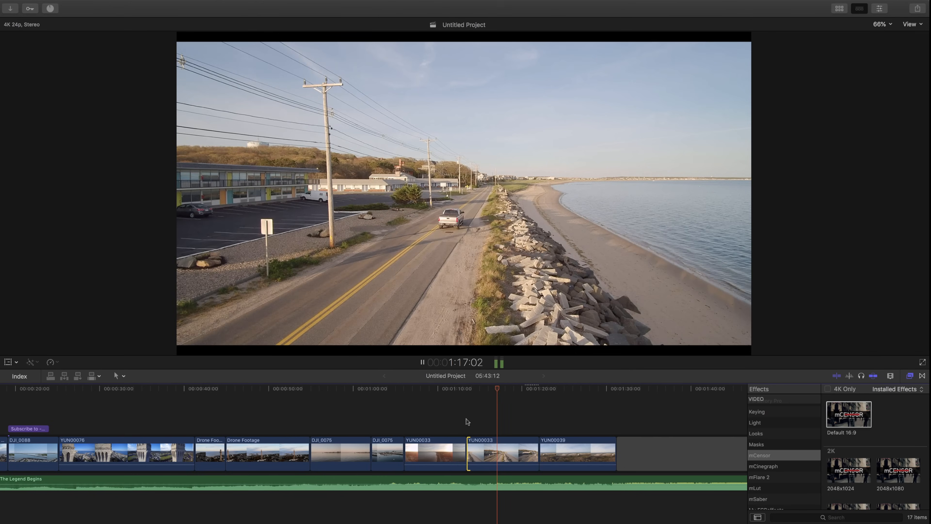
pyautogui.press('space')
pyautogui.press('space')
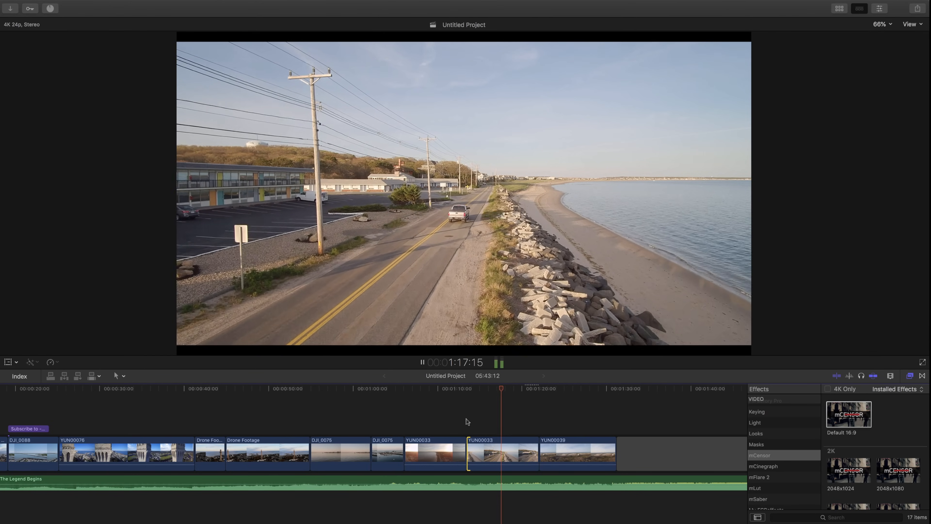
pyautogui.press('space')
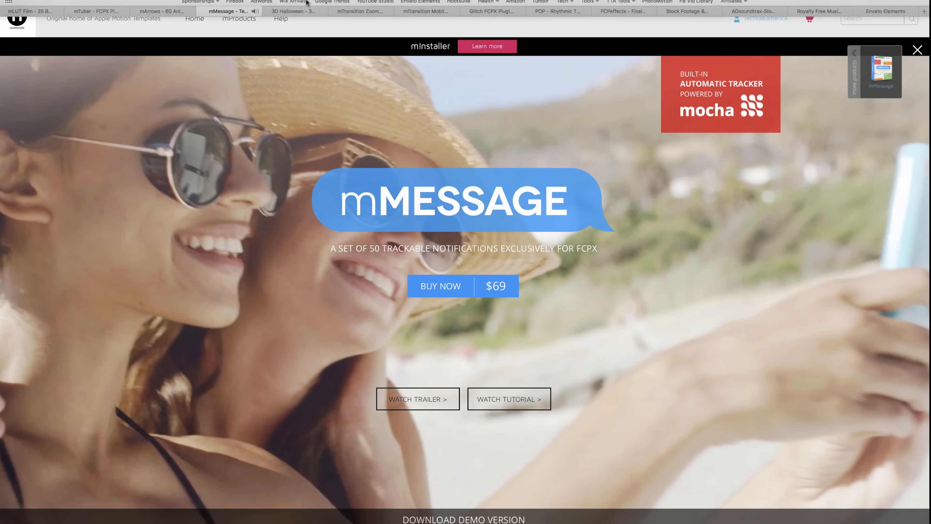
# Step: Switch to Safari, open the mTitle 3D Halloween product page, and watch part of its trailer
pyautogui.moveTo(307, 2)
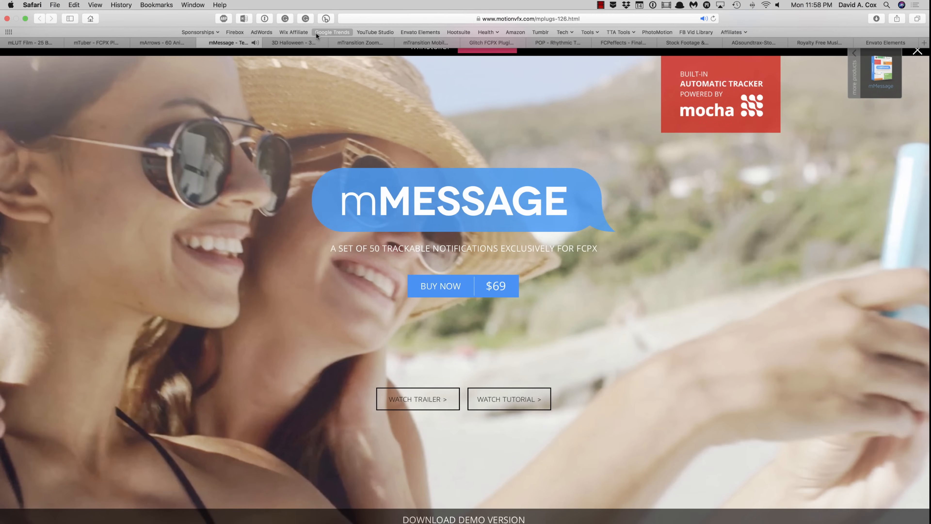
pyautogui.click(300, 43)
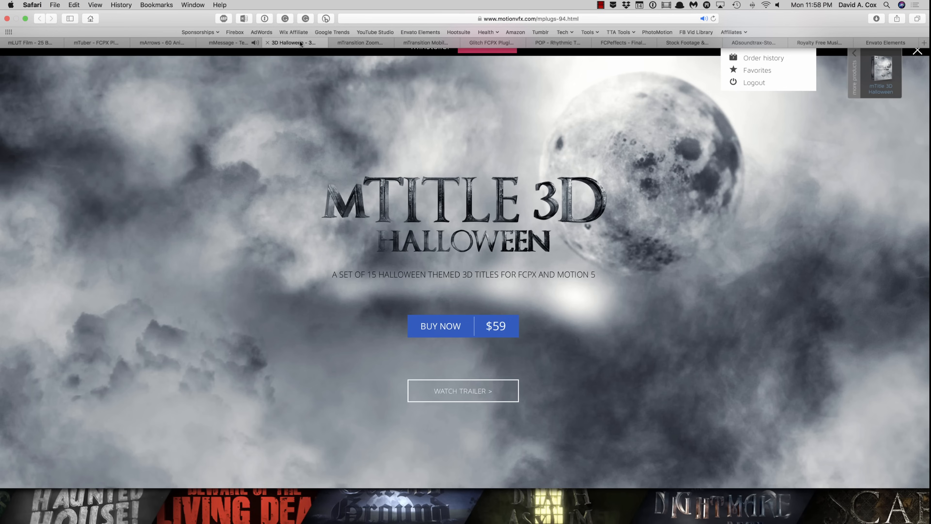
pyautogui.scroll(-10, 241, 384)
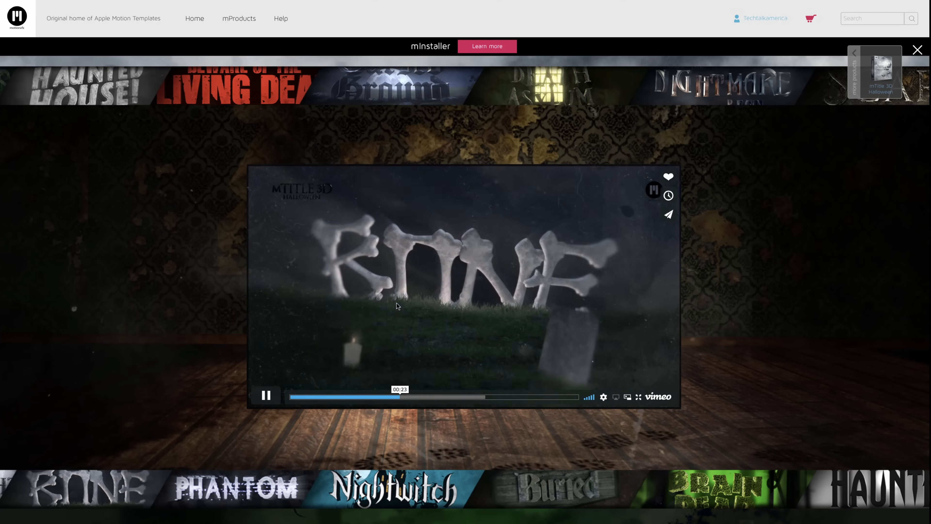
pyautogui.click(268, 402)
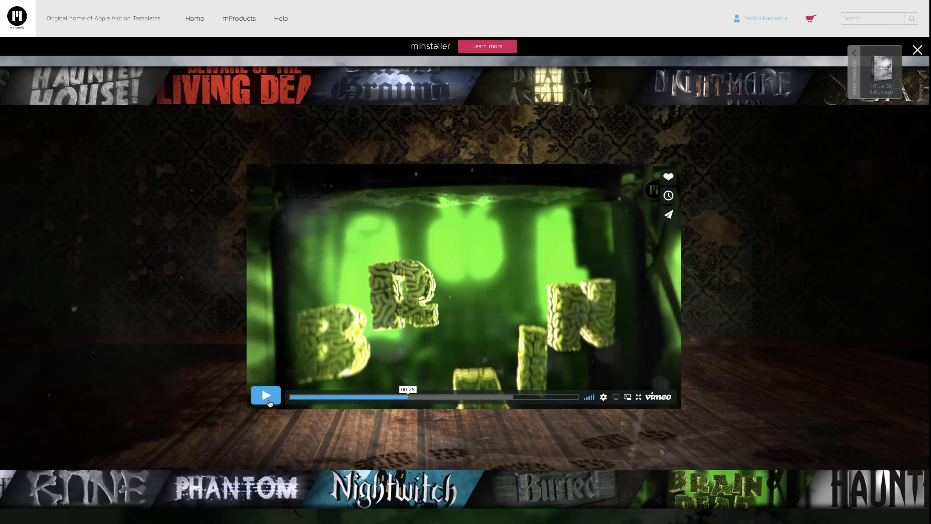
# Step: Back in Final Cut Pro, show the media browser and display the mTitle 3D Halloween category of the installed titles
pyautogui.hotkey('ctrl', 'Left')
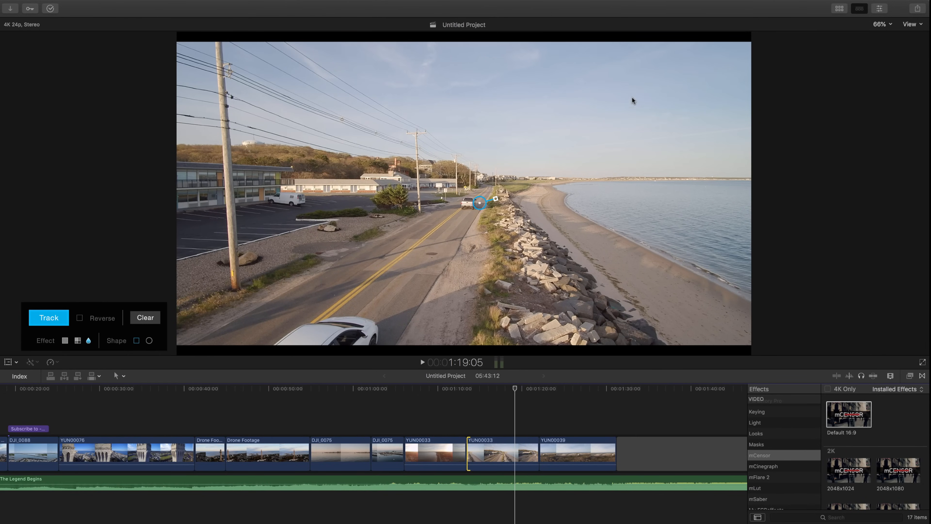
pyautogui.click(841, 9)
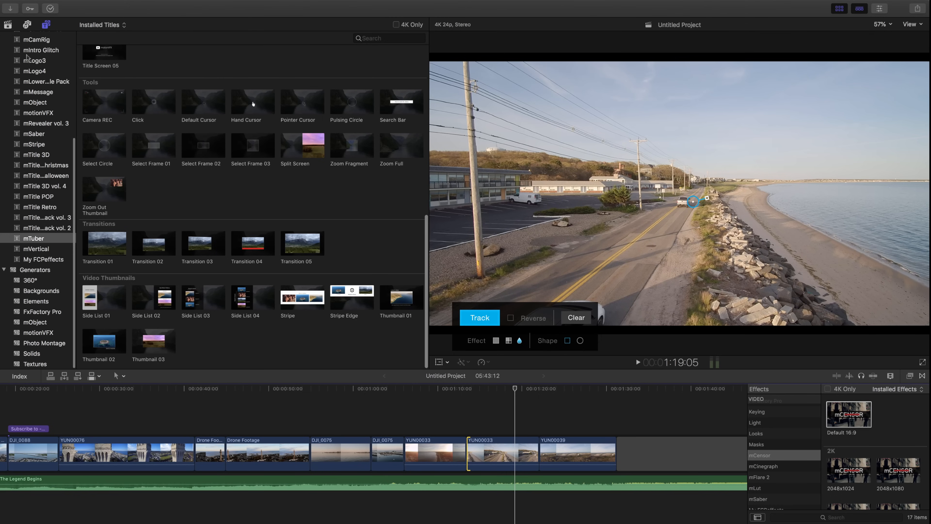
pyautogui.scroll(3, 34, 198)
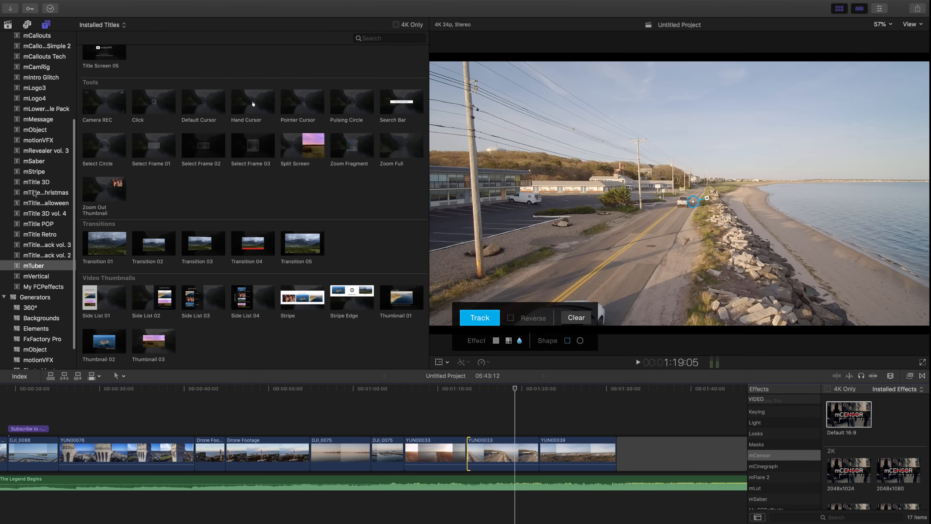
pyautogui.scroll(8, 34, 224)
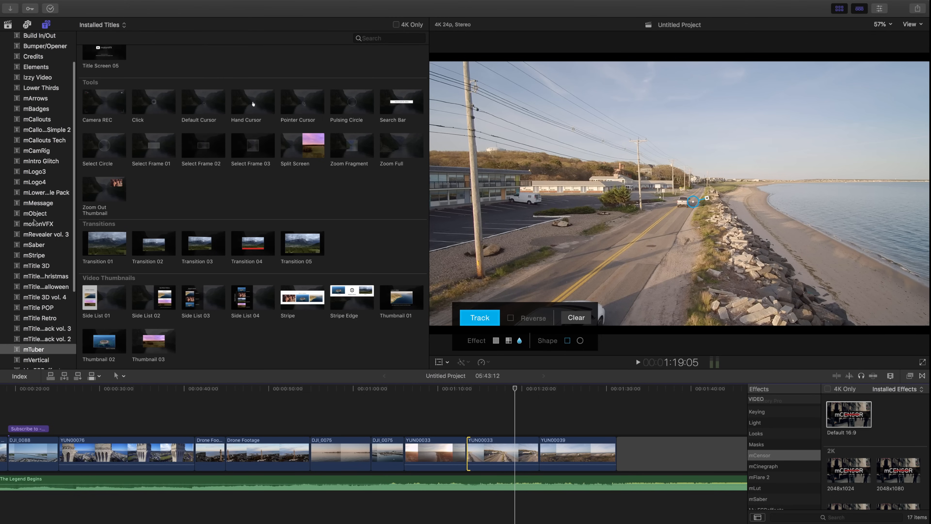
pyautogui.scroll(4, 48, 185)
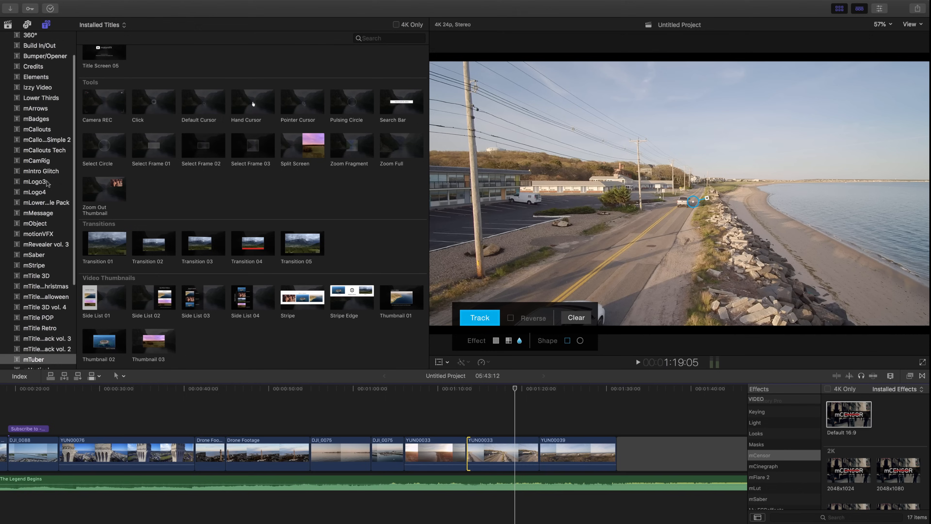
pyautogui.click(40, 271)
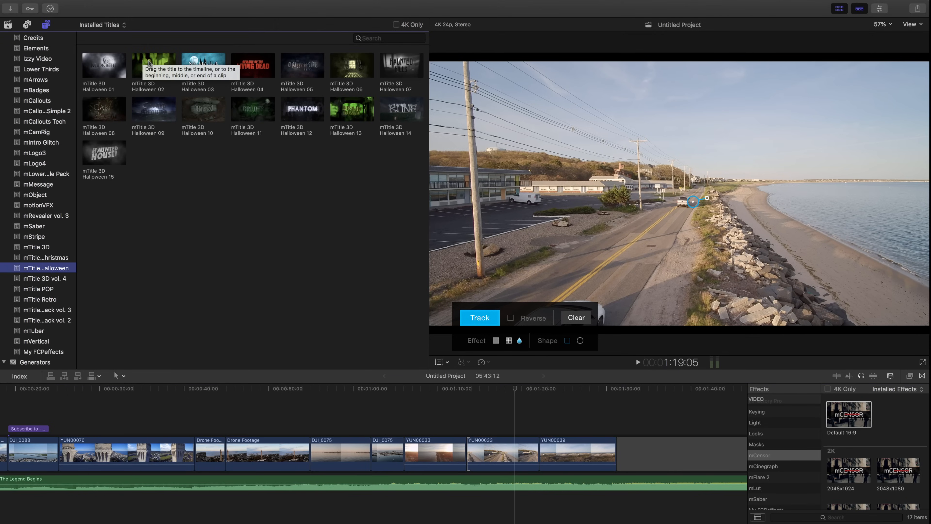
# Step: Preview the Halloween titles and place mTitle 3D Halloween 01 above the gap right after the YUN00039 clip
pyautogui.click(145, 66)
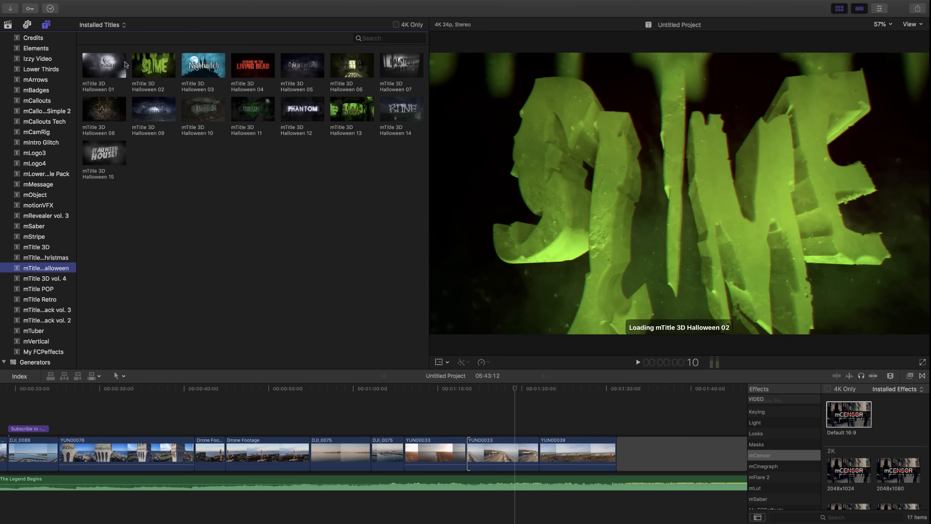
pyautogui.click(92, 65)
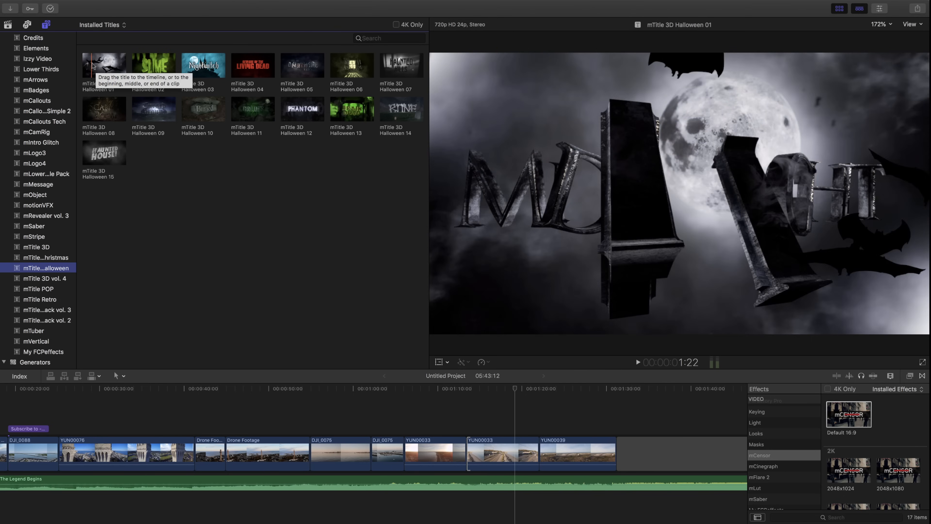
pyautogui.moveTo(92, 65); pyautogui.dragTo(619, 428)
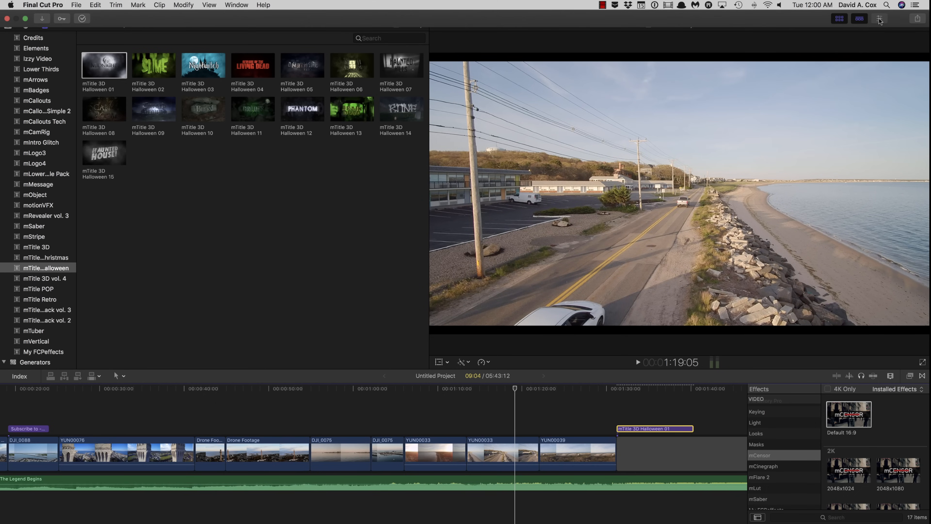
# Step: Show the inspector, place the playhead midway through the Halloween title, and select the title for its parameters
pyautogui.click(880, 19)
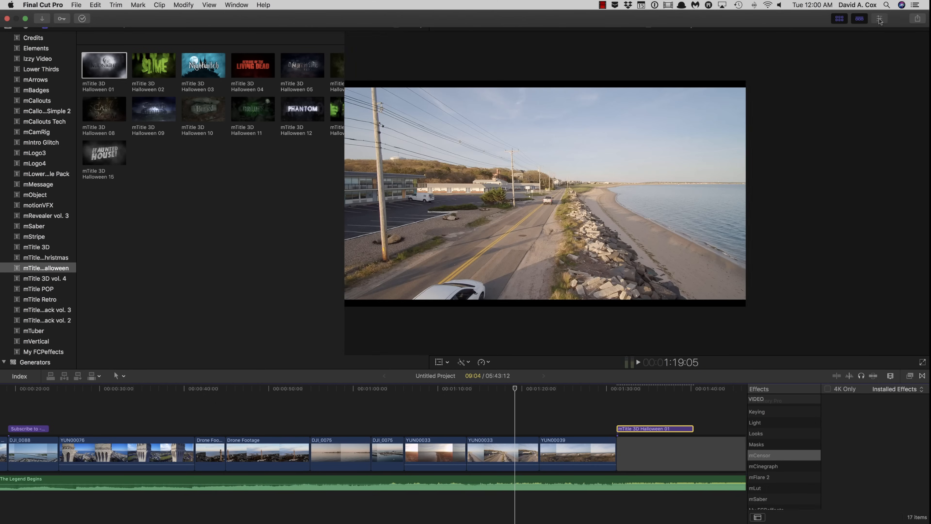
pyautogui.hscroll(6, 407, 440)
pyautogui.hscroll(-5, 407, 440)
pyautogui.hscroll(5, 407, 440)
pyautogui.click(442, 398)
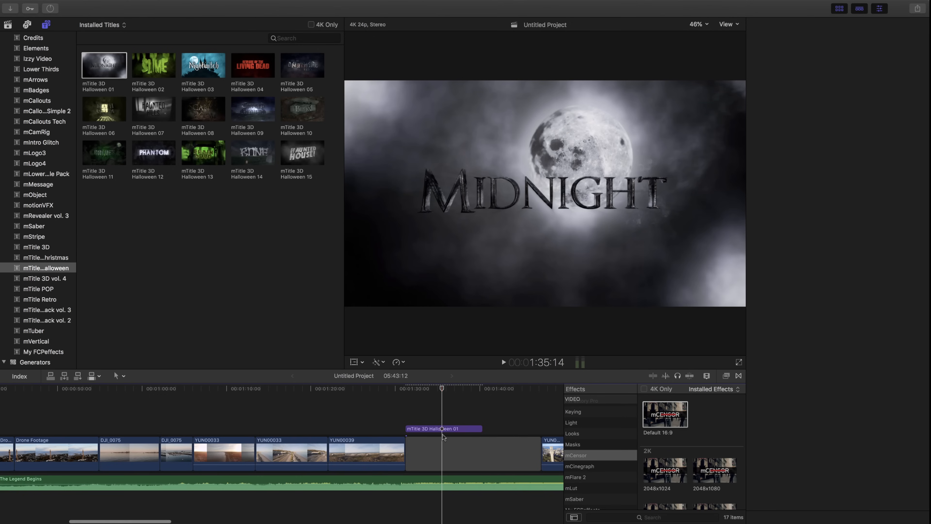
pyautogui.click(443, 428)
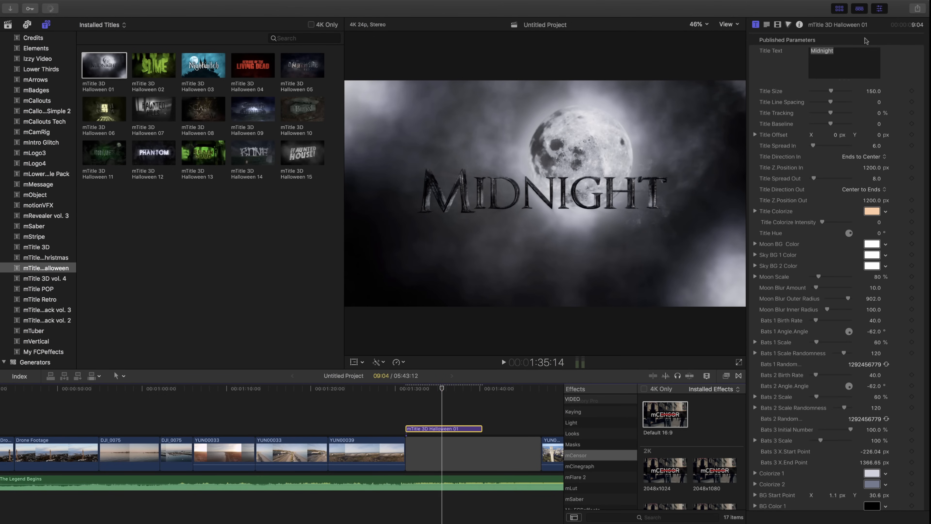
# Step: Replace the title text "Midnight" with a production credit: "A", the creator's full name and "Production"
pyautogui.scroll(1, 823, 135)
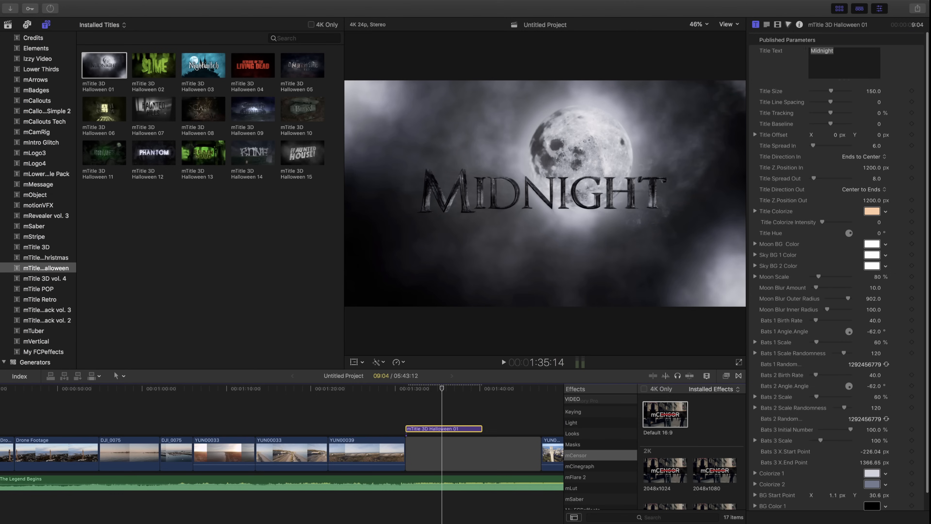
pyautogui.click(806, 54)
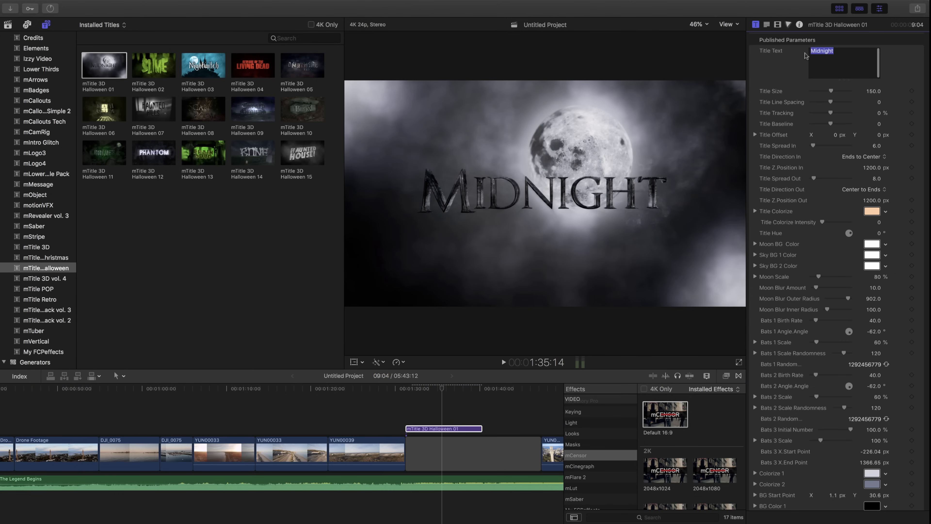
pyautogui.write('A David A> Cox')
pyautogui.press('BackSpace')
pyautogui.press('BackSpace')
pyautogui.press('BackSpace')
pyautogui.press('BackSpace')
pyautogui.press('BackSpace')
pyautogui.press('BackSpace')
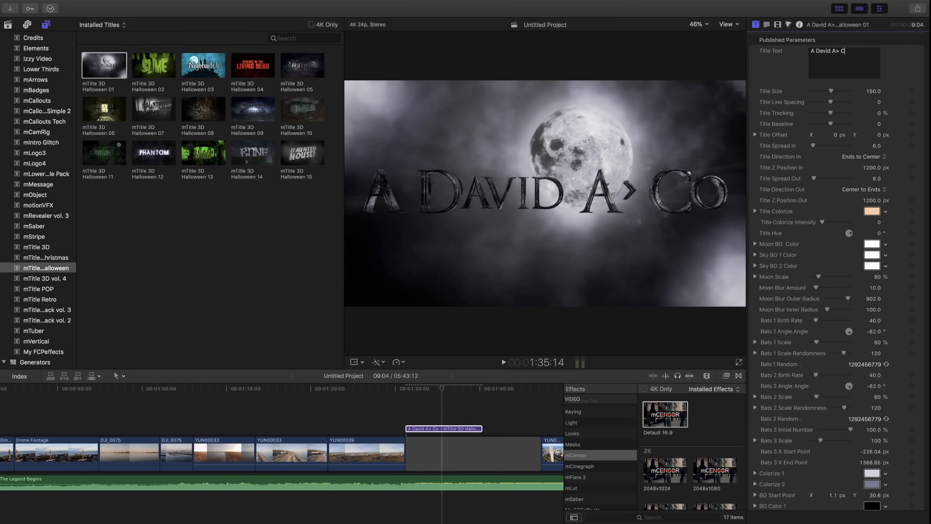
pyautogui.write('. Cox Production')
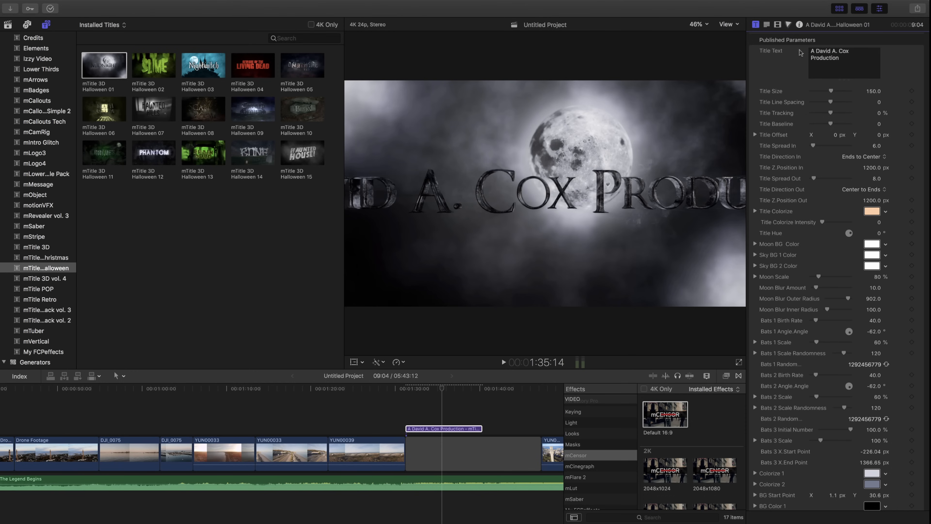
# Step: Fit the credit on two lines at Title Size 57, breaking before "Production", and move the playhead to the title's start
pyautogui.press('super+a')
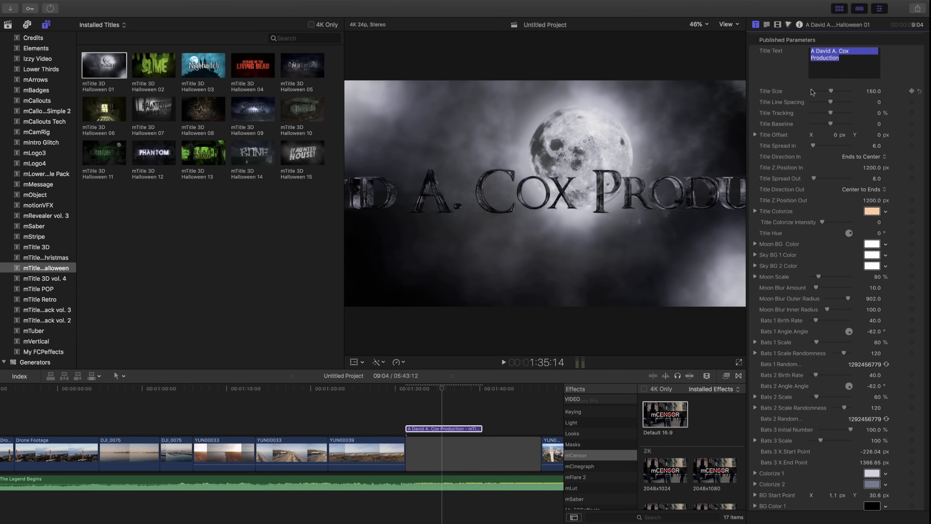
pyautogui.moveTo(831, 94); pyautogui.dragTo(818, 92)
pyautogui.click(809, 57)
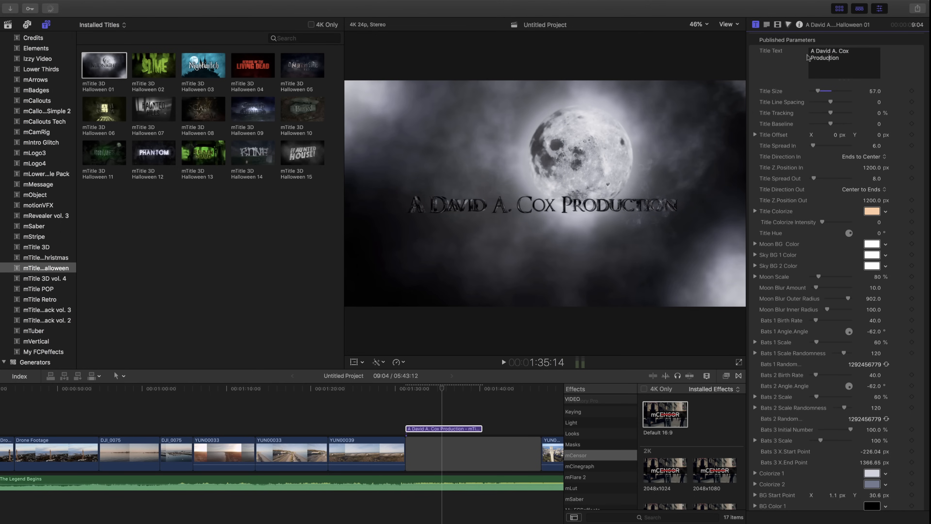
pyautogui.press('Return')
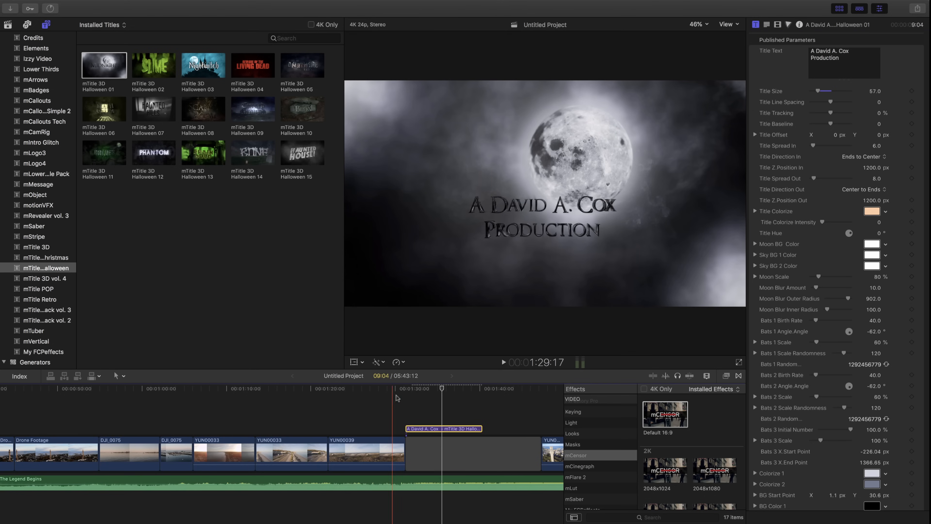
pyautogui.click(404, 389)
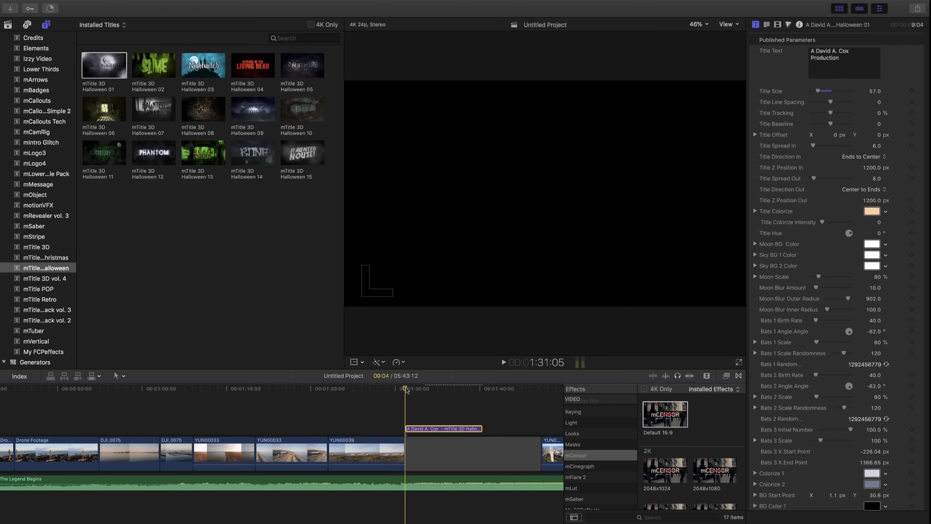
# Step: Play back the Halloween title to review its animation, then set its Moon Scale to 282%
pyautogui.press('space')
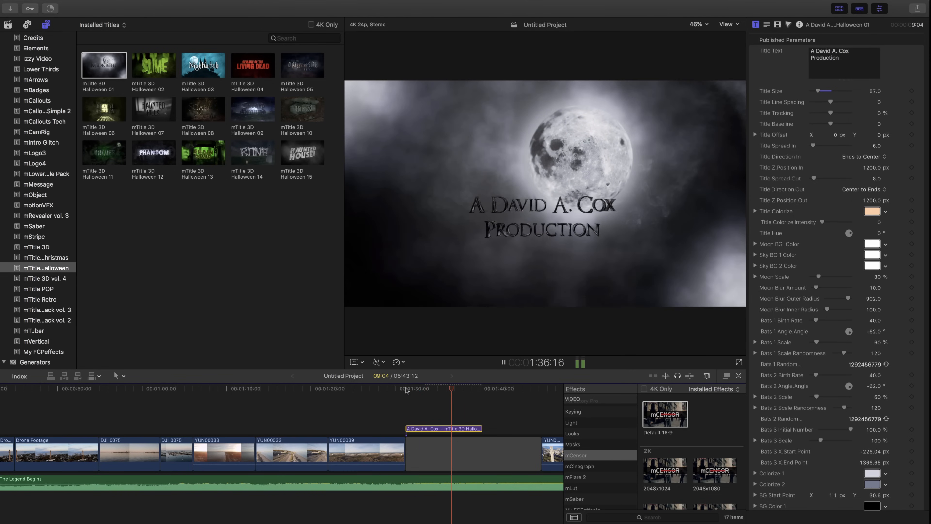
pyautogui.press('space')
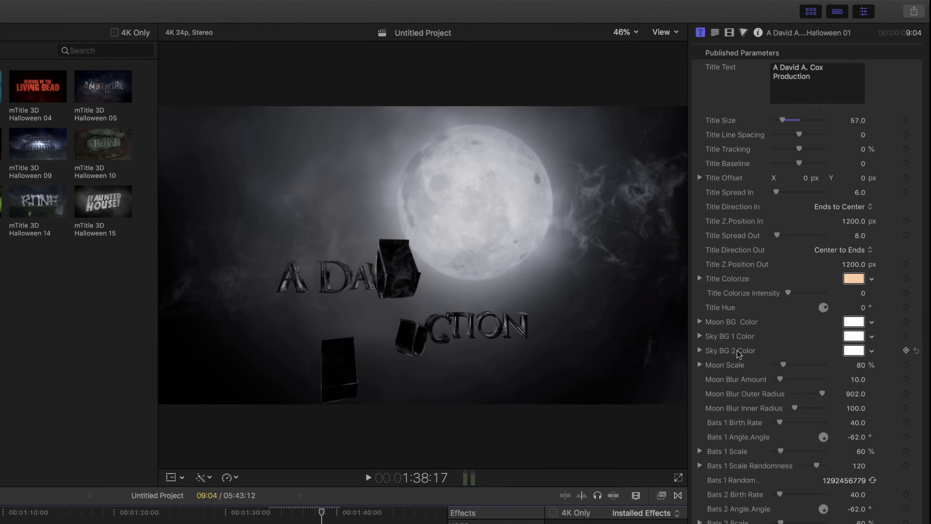
pyautogui.moveTo(792, 365); pyautogui.dragTo(811, 367)
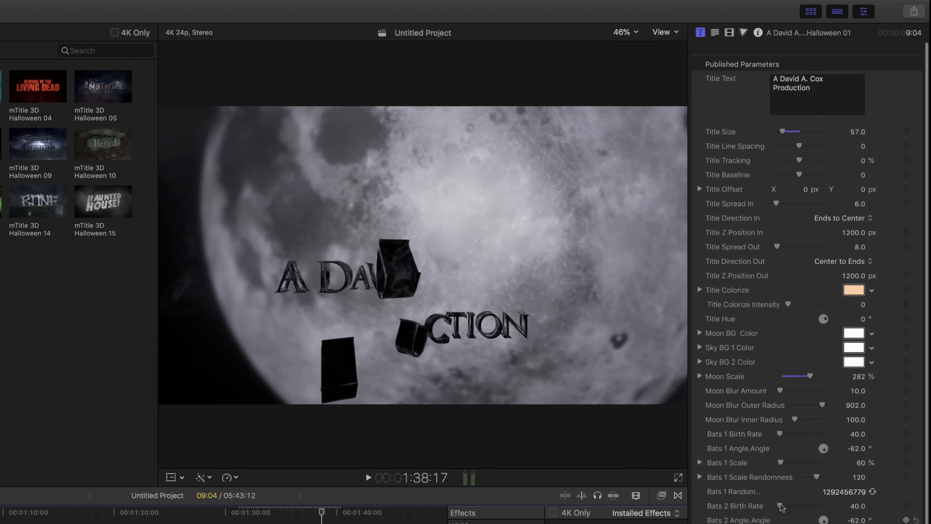
# Step: At an earlier frame showing the bats, set Bats 2 Birth Rate to 82, Bats 1 Scale to 301% and Bats 1 Birth Rate to 88
pyautogui.click(250, 513)
pyautogui.click(256, 512)
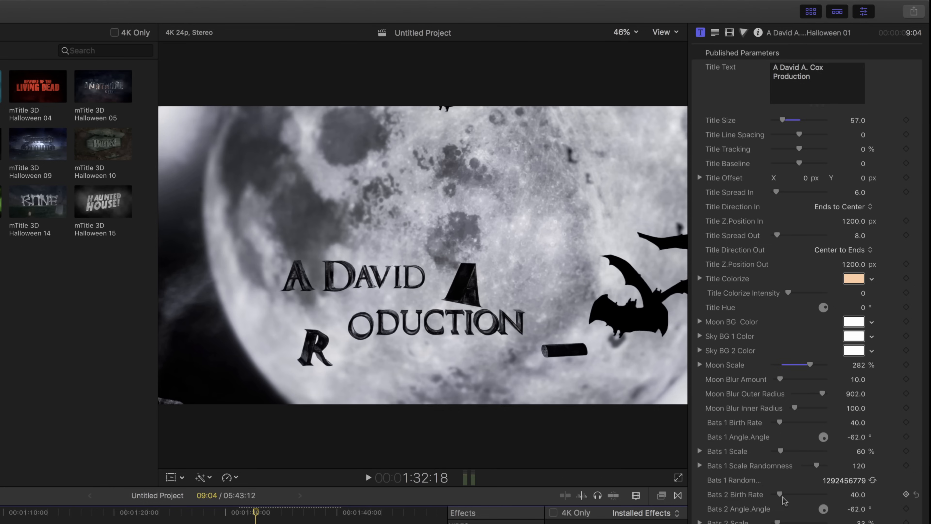
pyautogui.moveTo(780, 494); pyautogui.dragTo(785, 494)
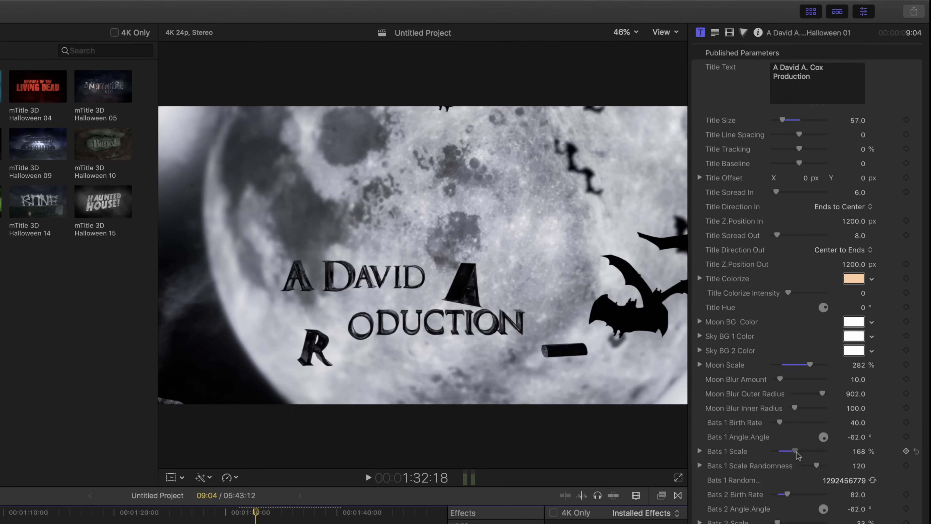
pyautogui.moveTo(789, 453); pyautogui.dragTo(814, 456)
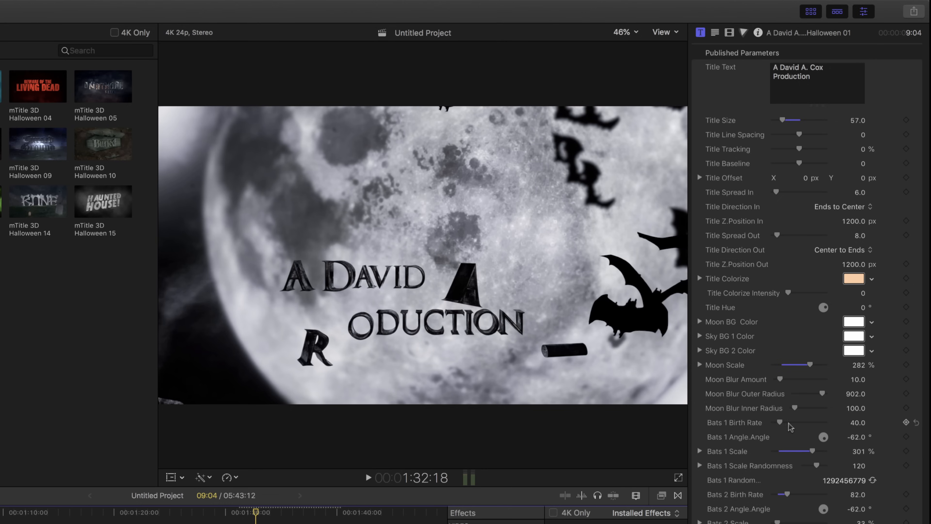
pyautogui.moveTo(782, 424)
pyautogui.mouseDown()
pyautogui.moveTo(765, 428)
pyautogui.moveTo(790, 430)
pyautogui.mouseUp()
pyautogui.scroll(-2, 790, 430)
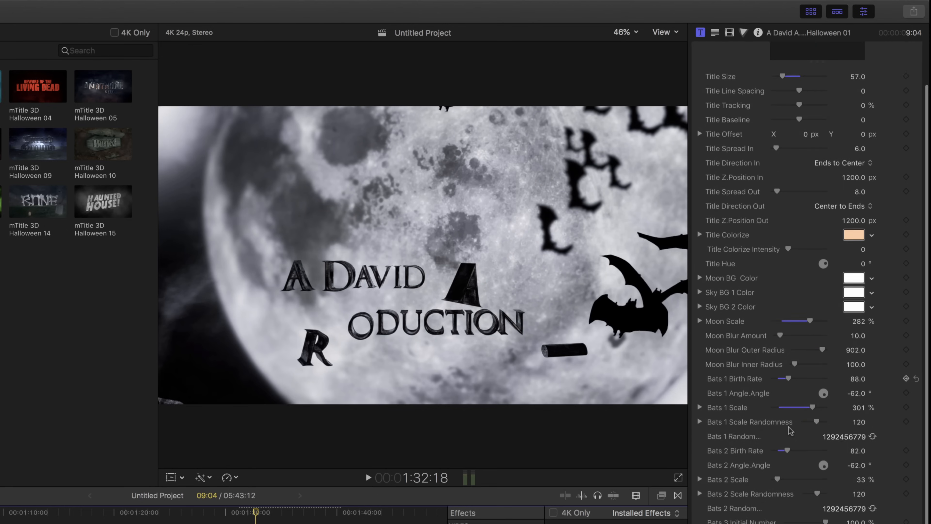
pyautogui.scroll(2, 790, 430)
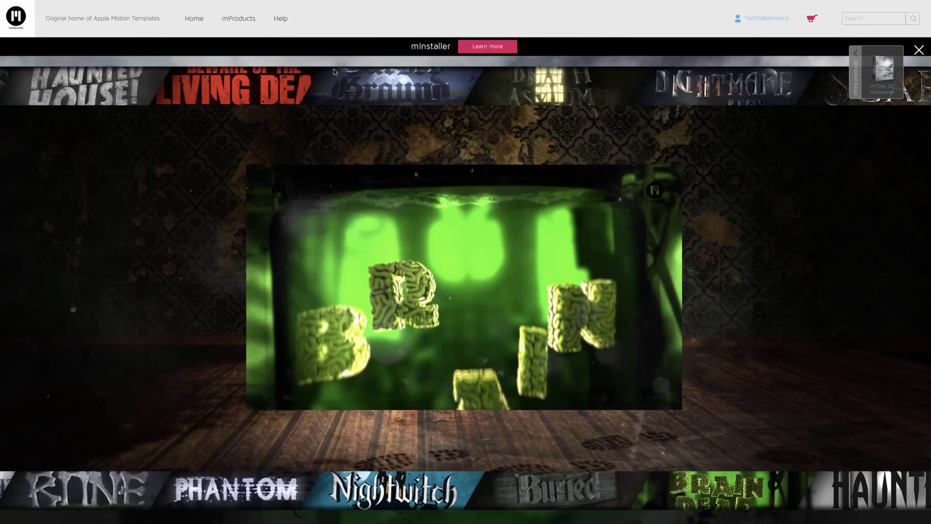
# Step: Switch to Safari, bring up the mTransition Zoom product page and watch its trailer
pyautogui.moveTo(454, 1)
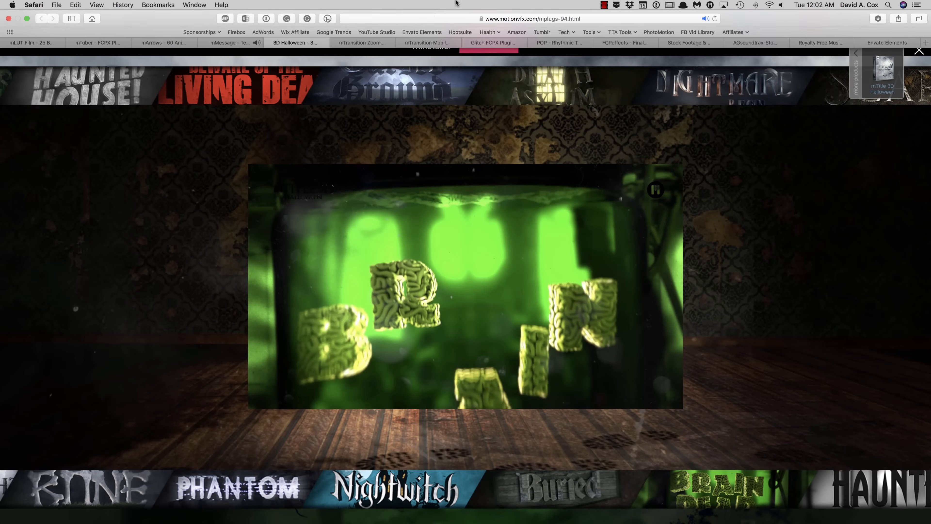
pyautogui.click(376, 44)
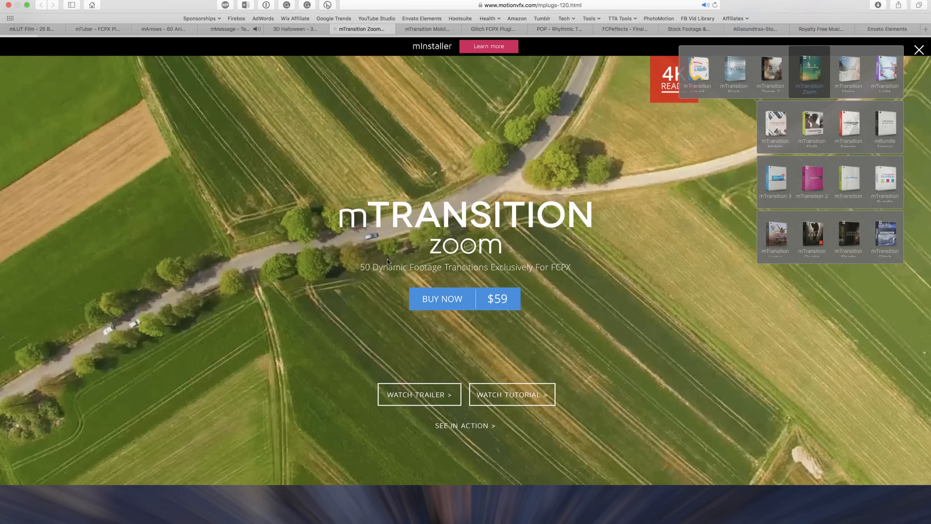
pyautogui.scroll(-7, 466, 262)
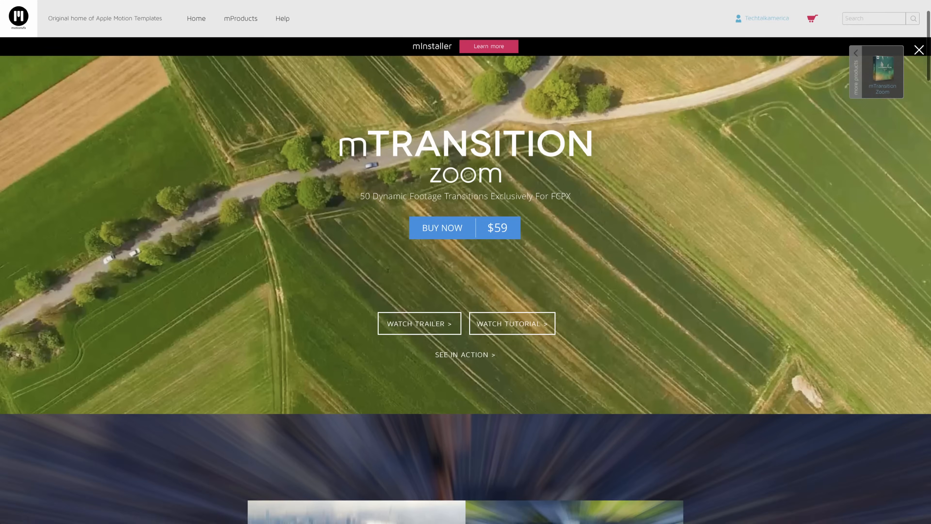
pyautogui.scroll(-1, 387, 270)
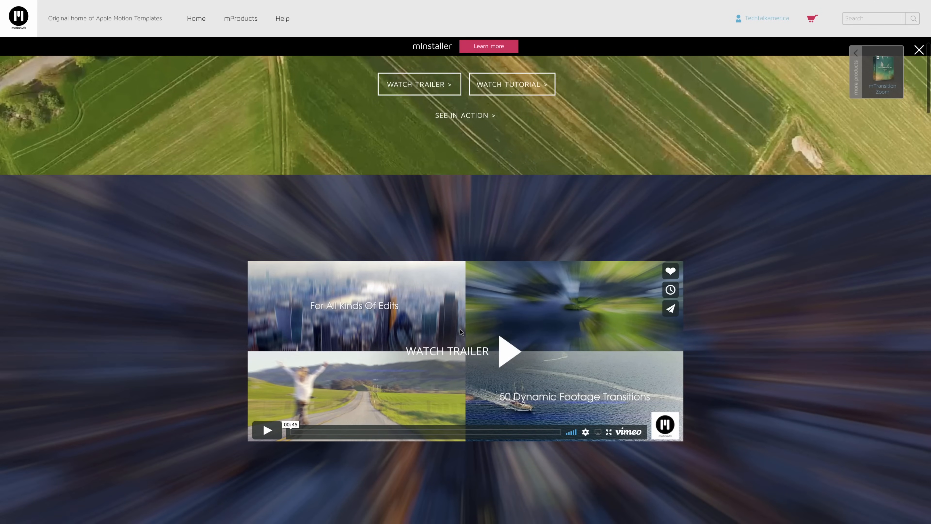
pyautogui.click(516, 354)
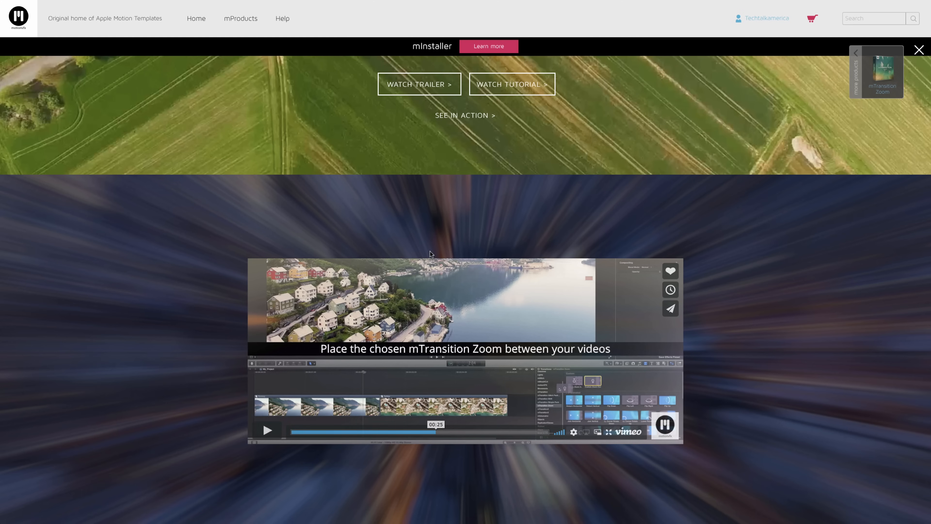
pyautogui.scroll(8, 430, 252)
# Step: Bring up the mTransition Mobile product page, watch its trailer video and return to the page's header
pyautogui.moveTo(546, 2)
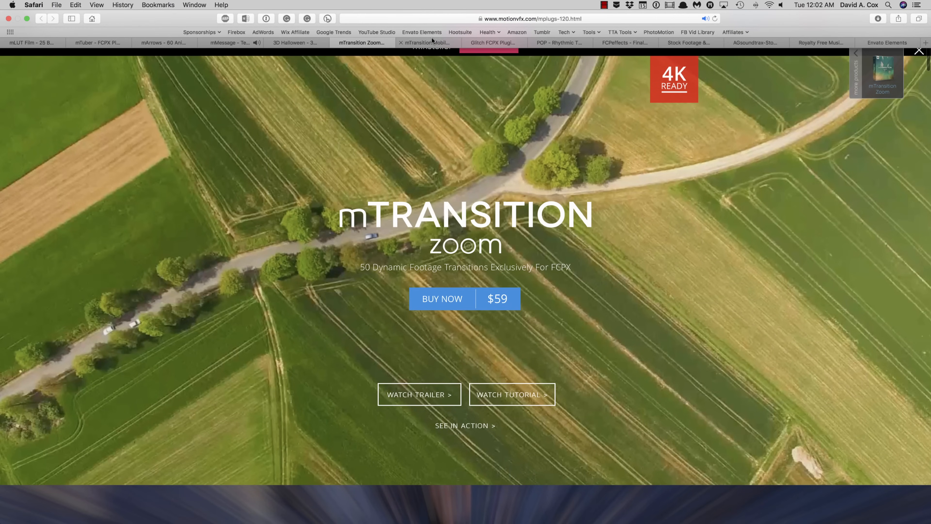
pyautogui.click(437, 43)
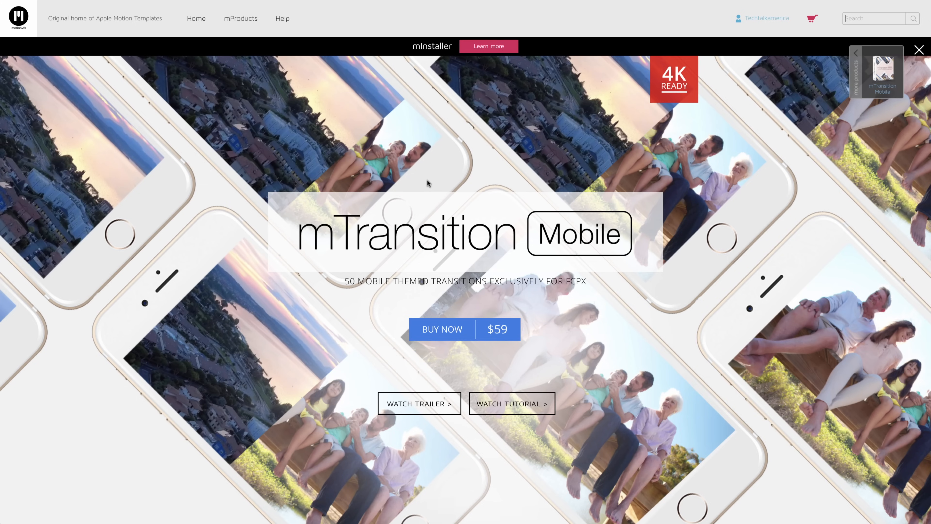
pyautogui.scroll(-10, 427, 179)
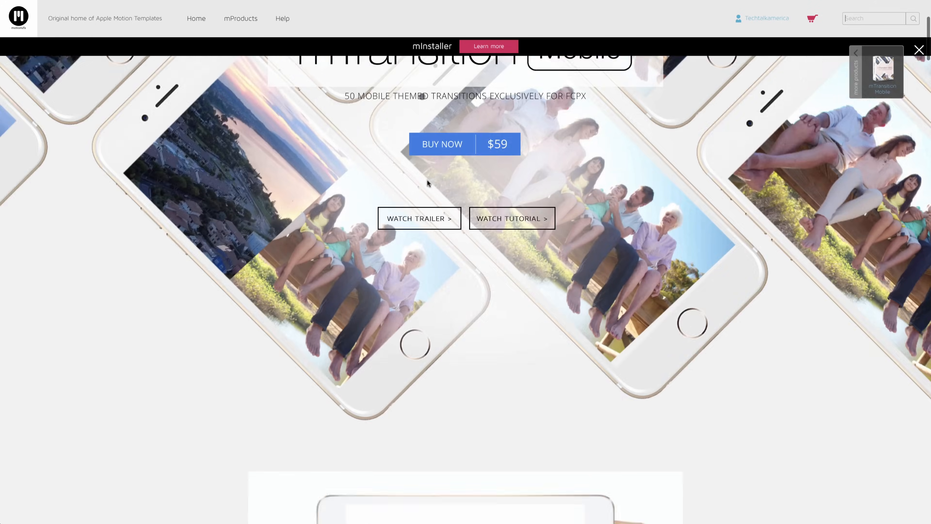
pyautogui.scroll(-2, 427, 180)
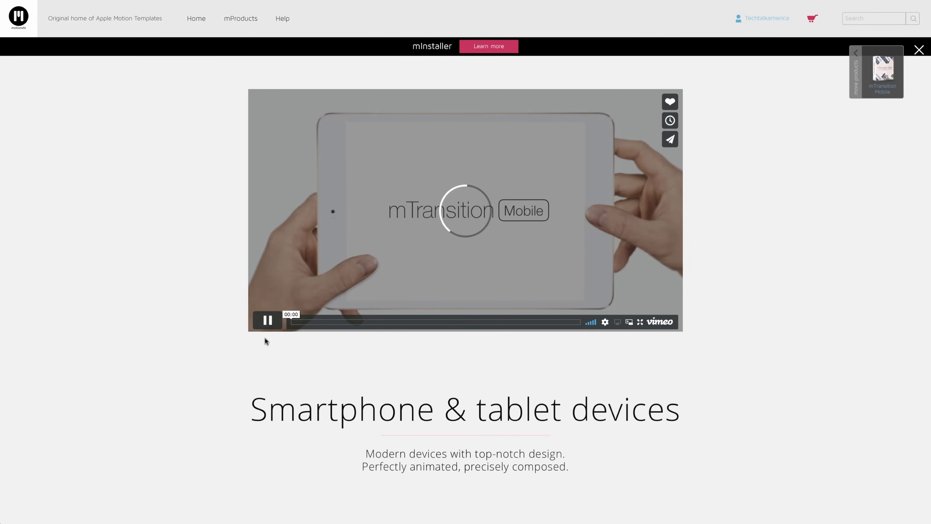
pyautogui.scroll(2, 279, 394)
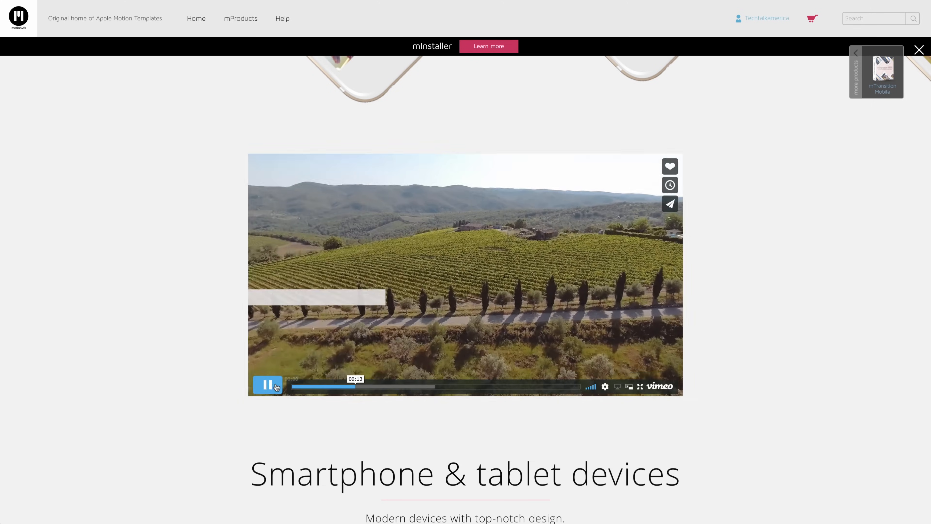
pyautogui.scroll(10, 277, 388)
pyautogui.scroll(-1, 276, 388)
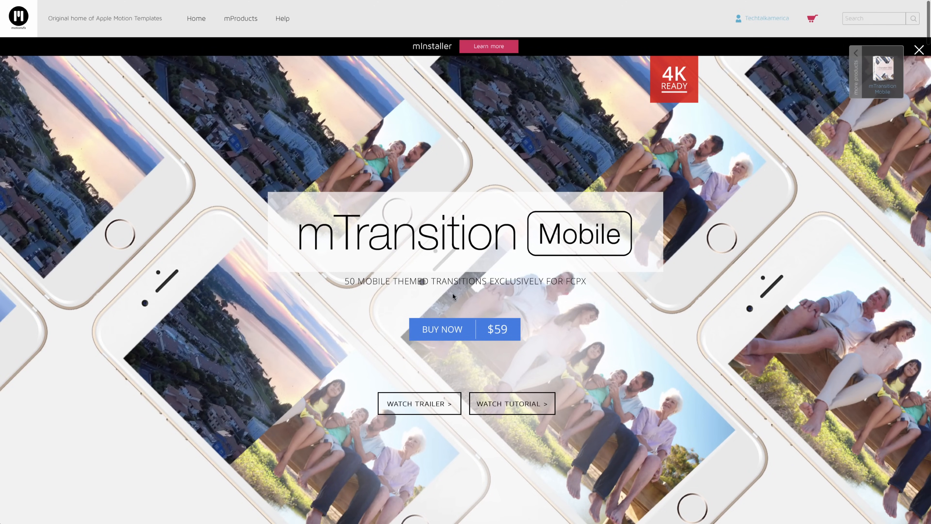